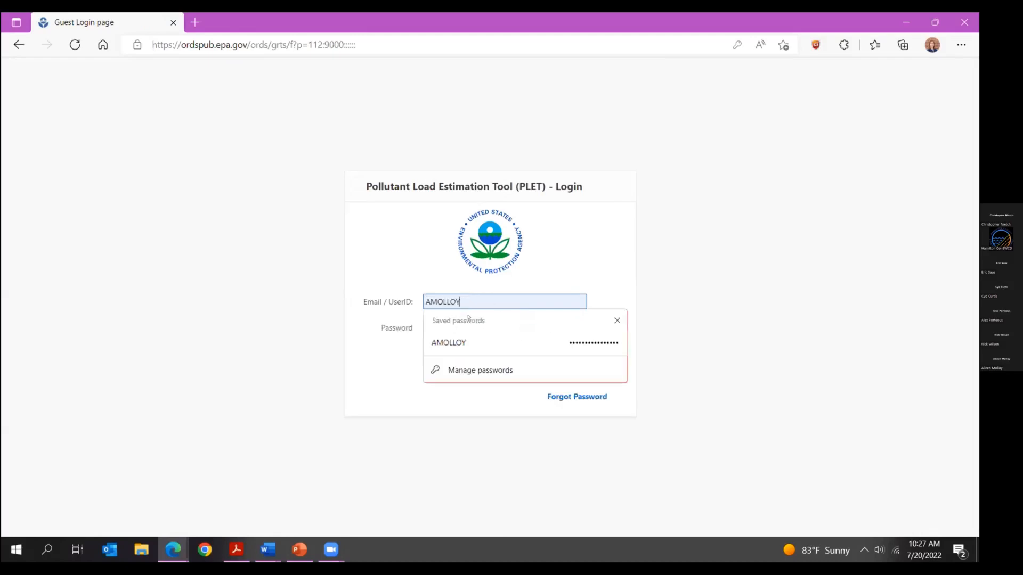
- Sign in to the Pollutant Load Estimation Tool with the saved user ID and password
{"action": "left_click", "coordinate": [469, 343]}
{"action": "left_click", "coordinate": [493, 364]}
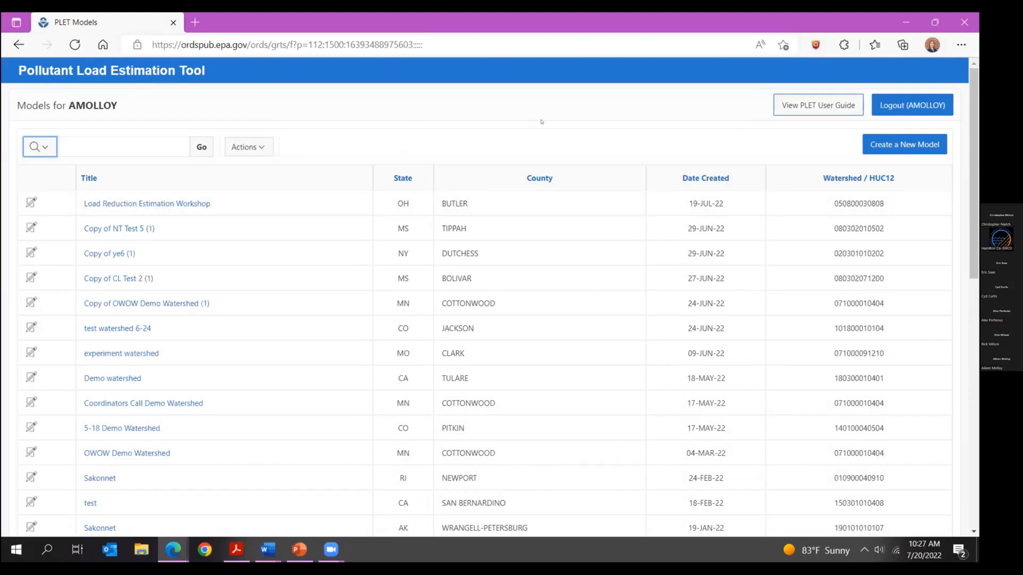
- Start a new model titled "Howard Creek Dry Fork" and set its state to Ohio
{"action": "left_click", "coordinate": [899, 146]}
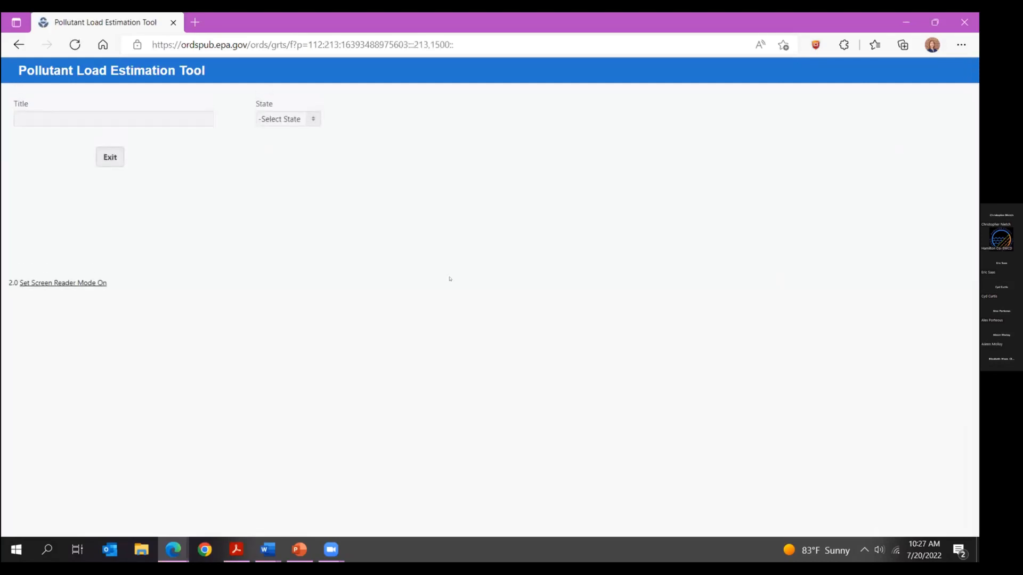
{"action": "left_click", "coordinate": [38, 120]}
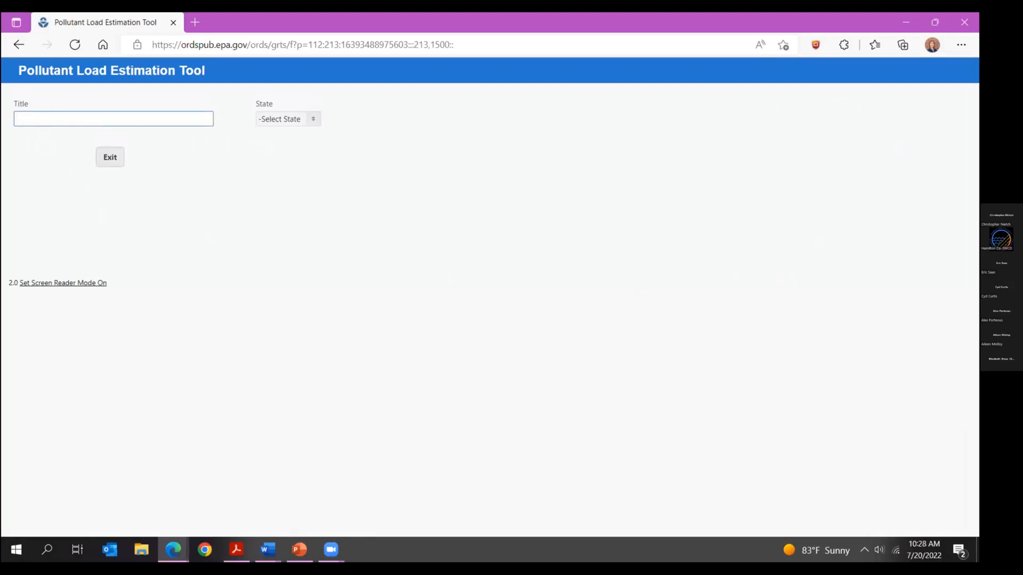
{"action": "type", "text": "Howard Creek Dry Fork"}
{"action": "left_click", "coordinate": [312, 119]}
{"action": "scroll", "coordinate": [330, 244], "scroll_direction": "down", "scroll_amount": 7}
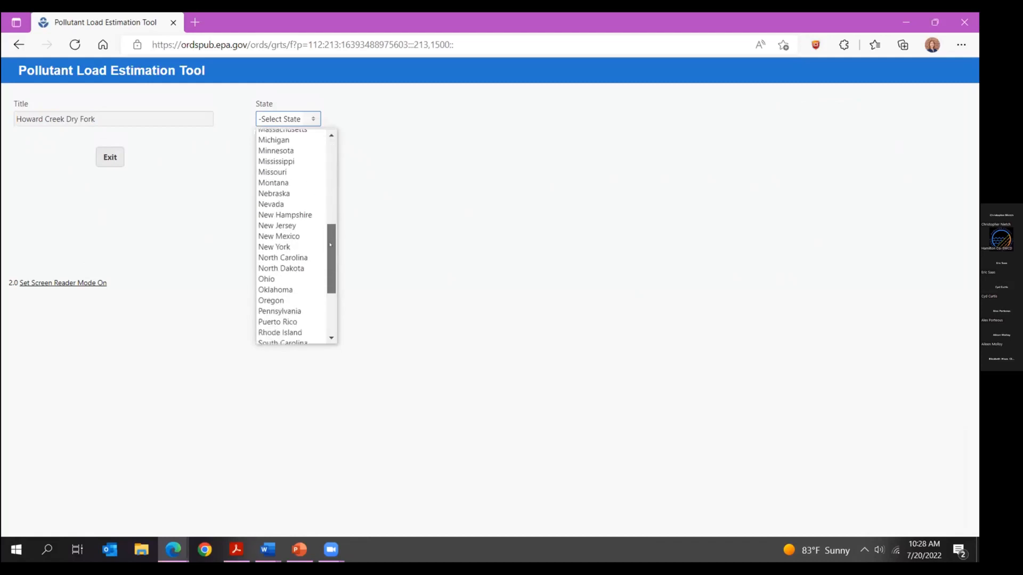
{"action": "left_click", "coordinate": [265, 279]}
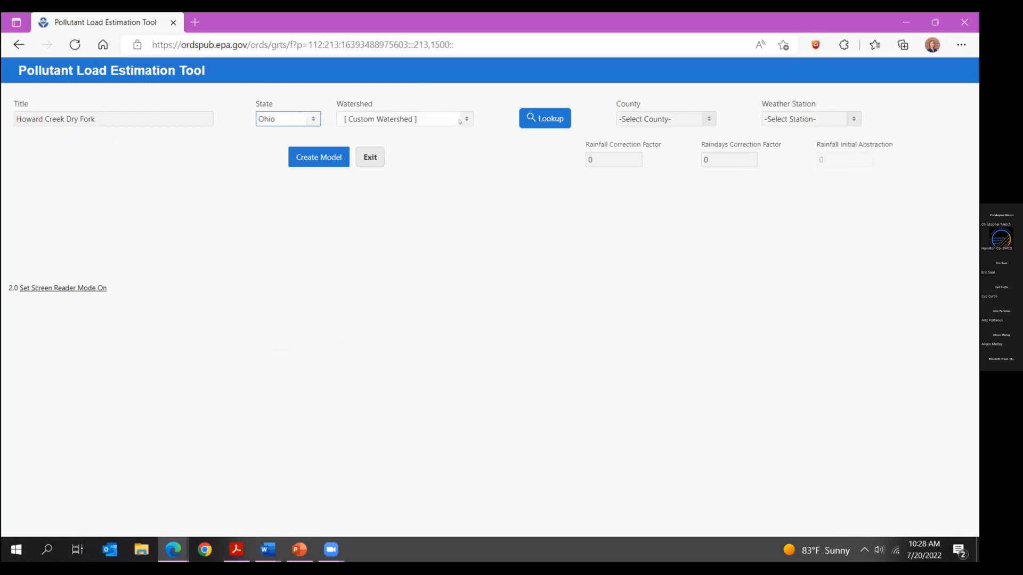
- View the watershed list and the HUC12 lookup map, leaving both without choosing a watershed
{"action": "left_click", "coordinate": [460, 121]}
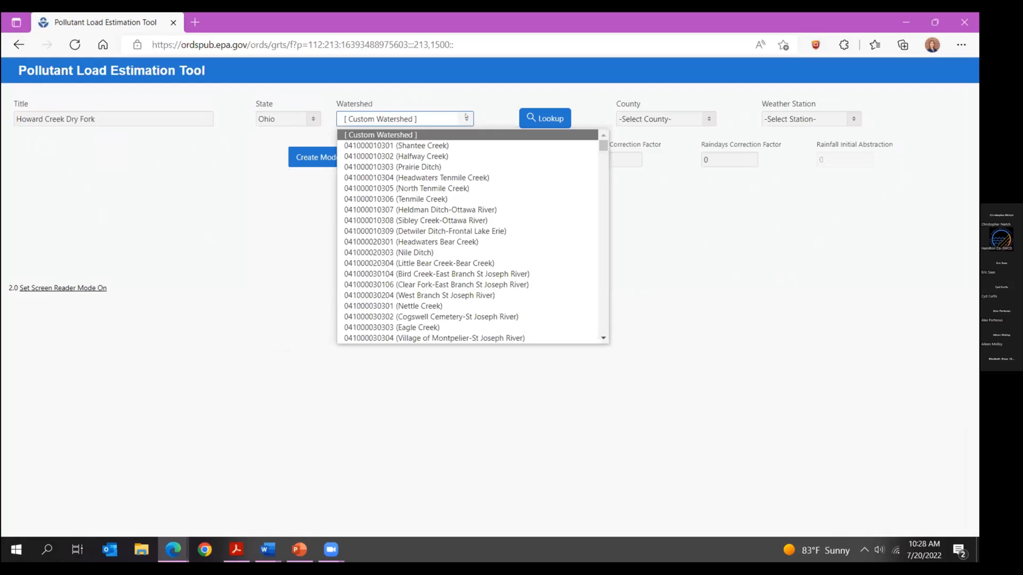
{"action": "left_click", "coordinate": [466, 117]}
{"action": "left_click", "coordinate": [555, 115]}
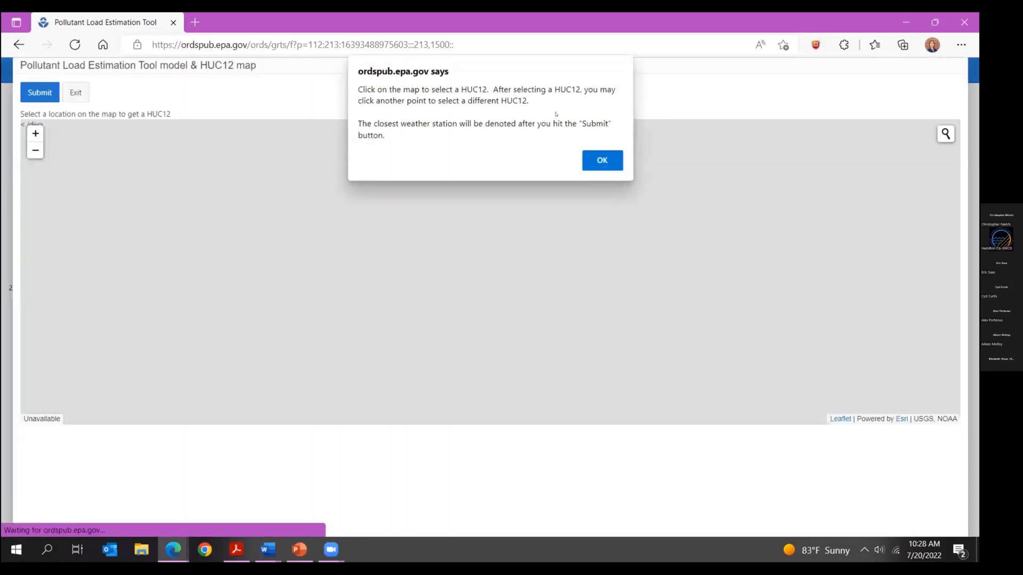
{"action": "left_click", "coordinate": [603, 165]}
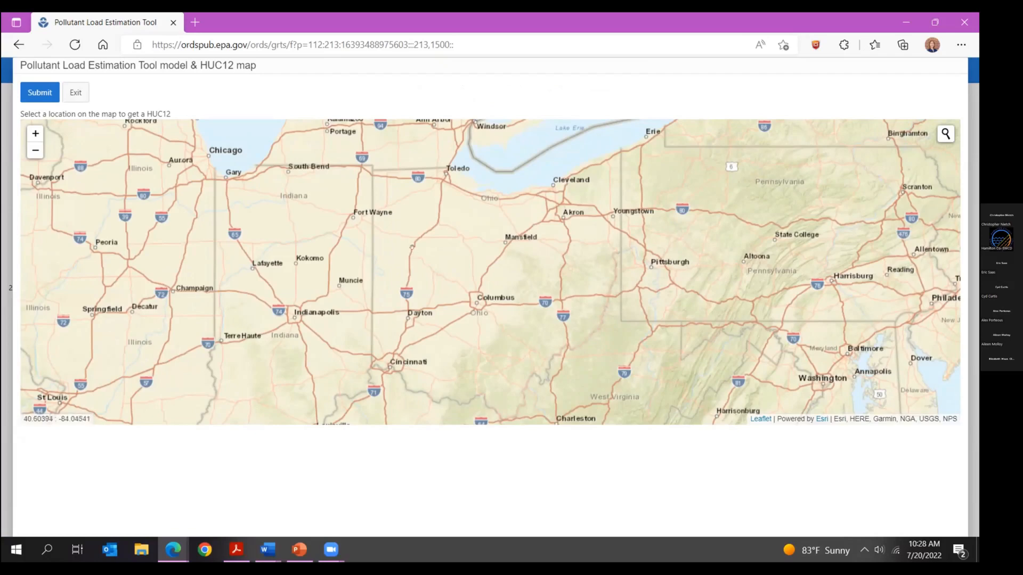
{"action": "left_click", "coordinate": [76, 94]}
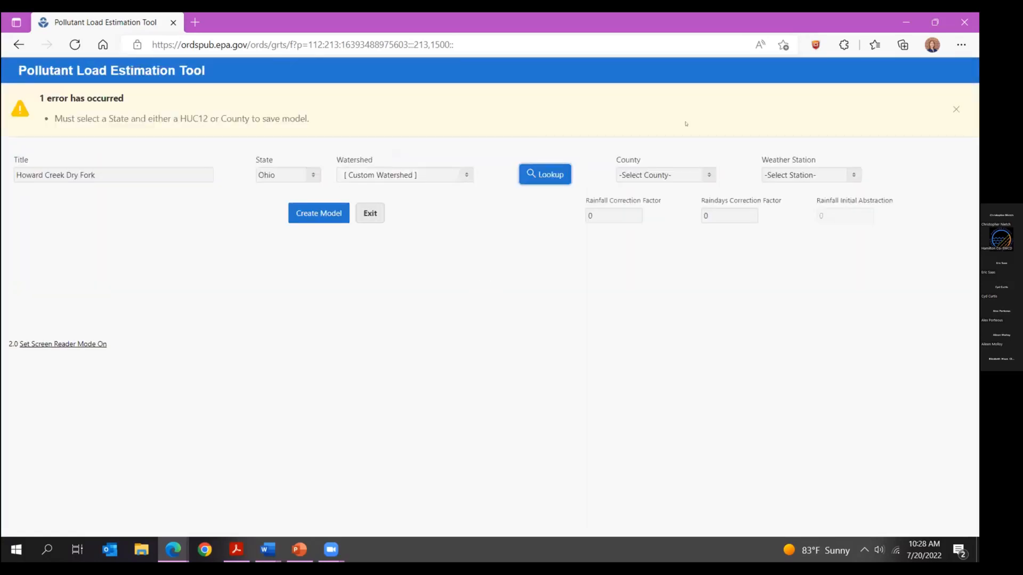
{"action": "left_click", "coordinate": [956, 110]}
{"action": "left_click", "coordinate": [467, 119]}
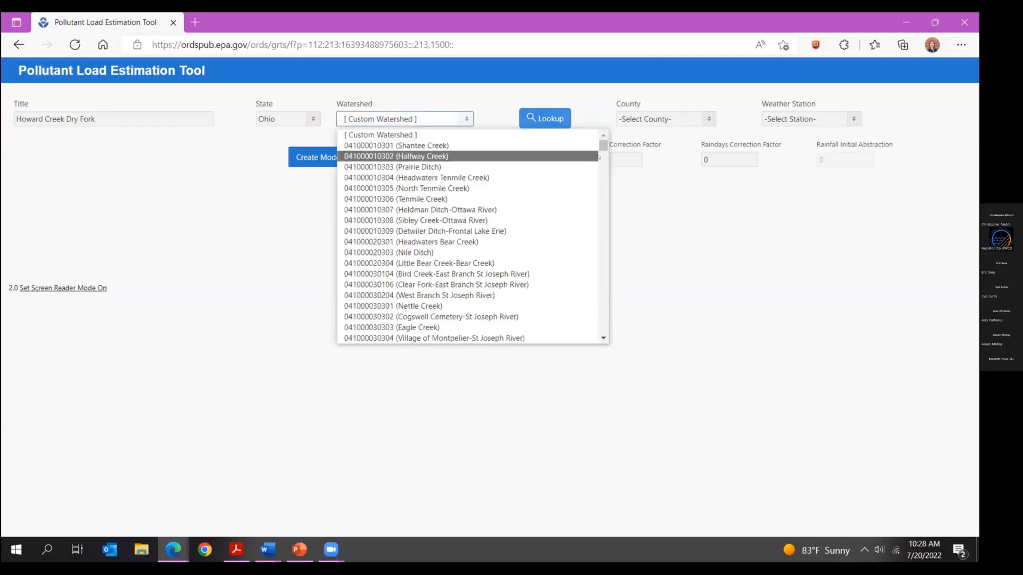
{"action": "scroll", "coordinate": [606, 244], "scroll_direction": "down", "scroll_amount": 15}
{"action": "scroll", "coordinate": [605, 250], "scroll_direction": "down", "scroll_amount": 10}
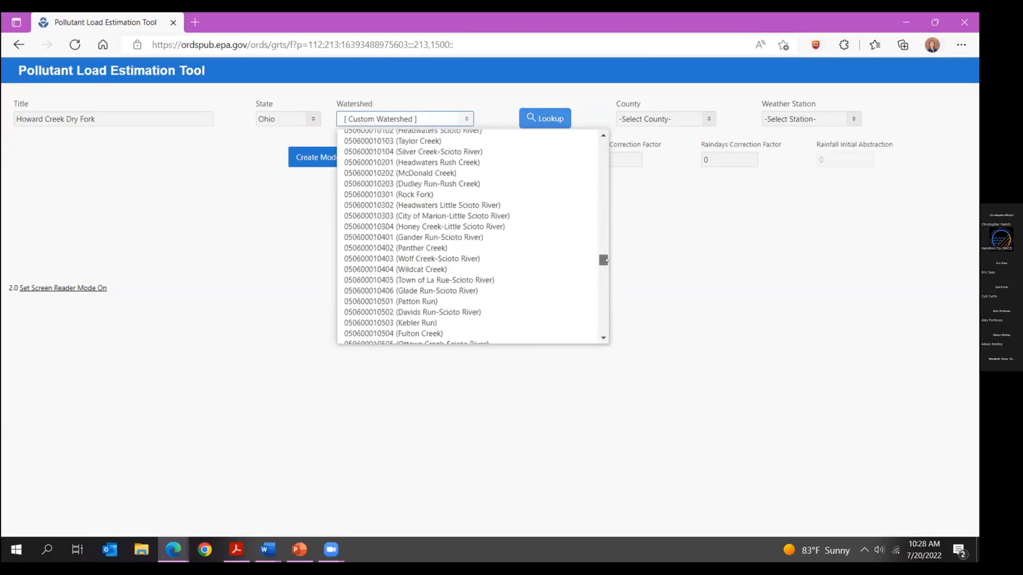
{"action": "left_click_drag", "start_coordinate": [605, 260], "coordinate": [614, 303]}
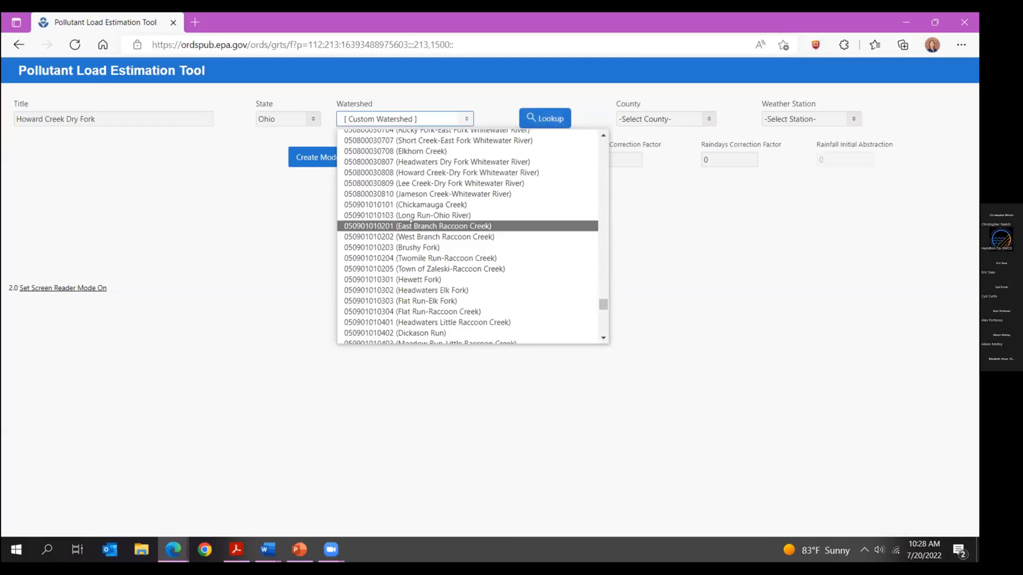
{"action": "left_click", "coordinate": [427, 172]}
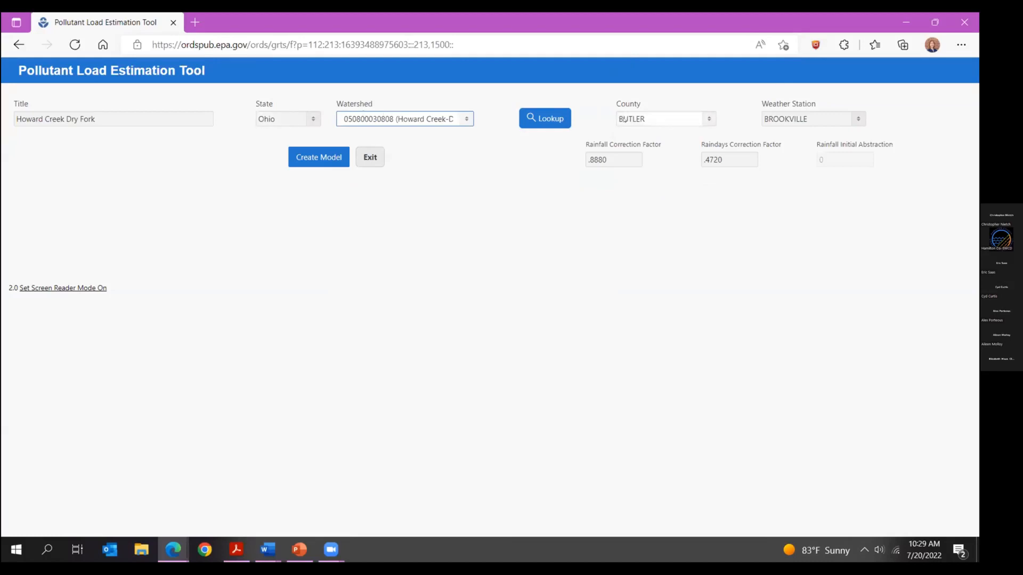
- Bring up the HUC12 lookup map again and create the model for the chosen watershed
{"action": "left_click", "coordinate": [545, 120]}
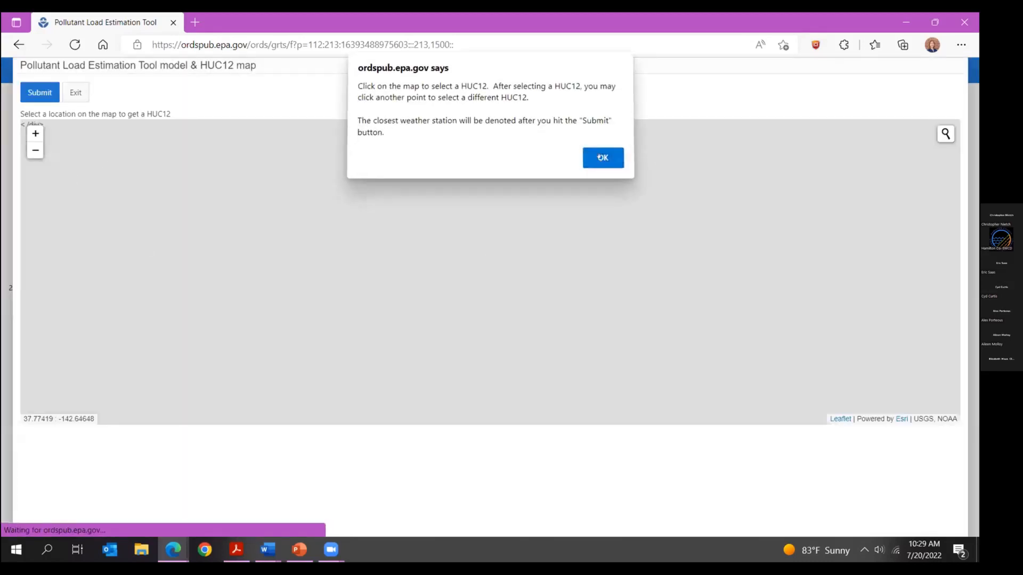
{"action": "left_click", "coordinate": [603, 158]}
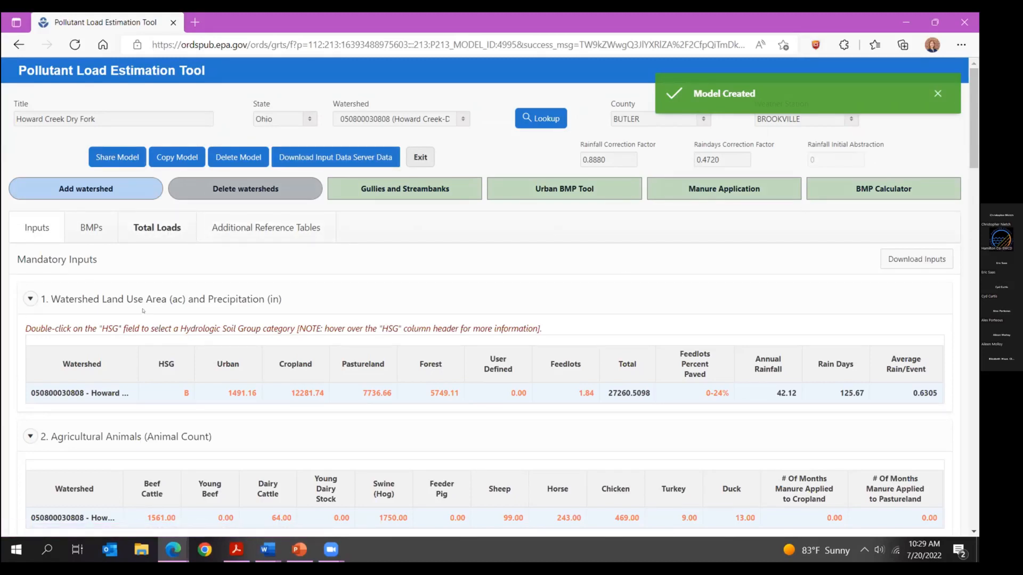
- Look over the first mandatory input tables and view the Share Model dialog, cancelling it without sharing
{"action": "scroll", "coordinate": [160, 277], "scroll_direction": "down", "scroll_amount": 5}
{"action": "scroll", "coordinate": [144, 310], "scroll_direction": "up", "scroll_amount": 4}
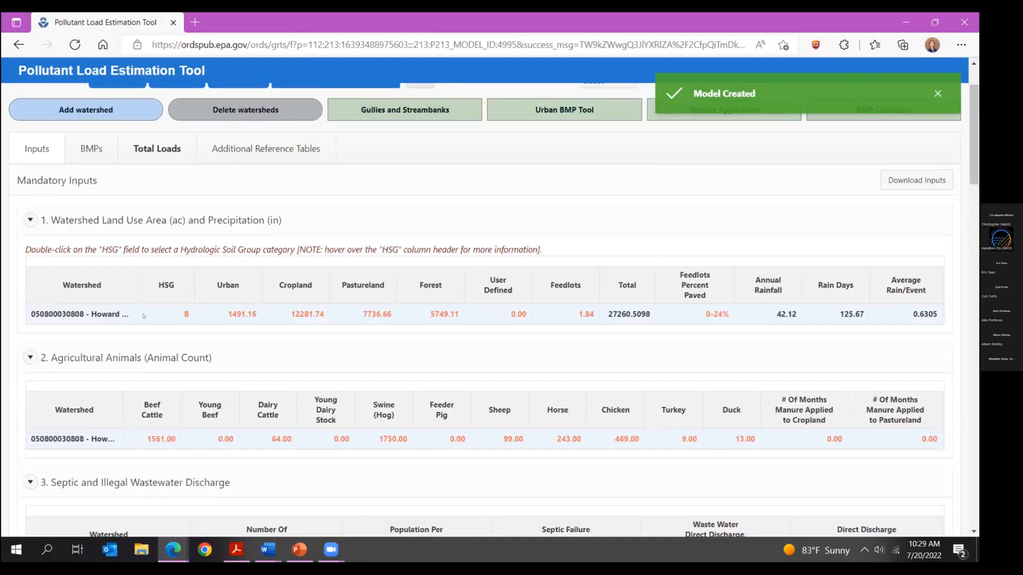
{"action": "scroll", "coordinate": [316, 252], "scroll_direction": "up", "scroll_amount": 2}
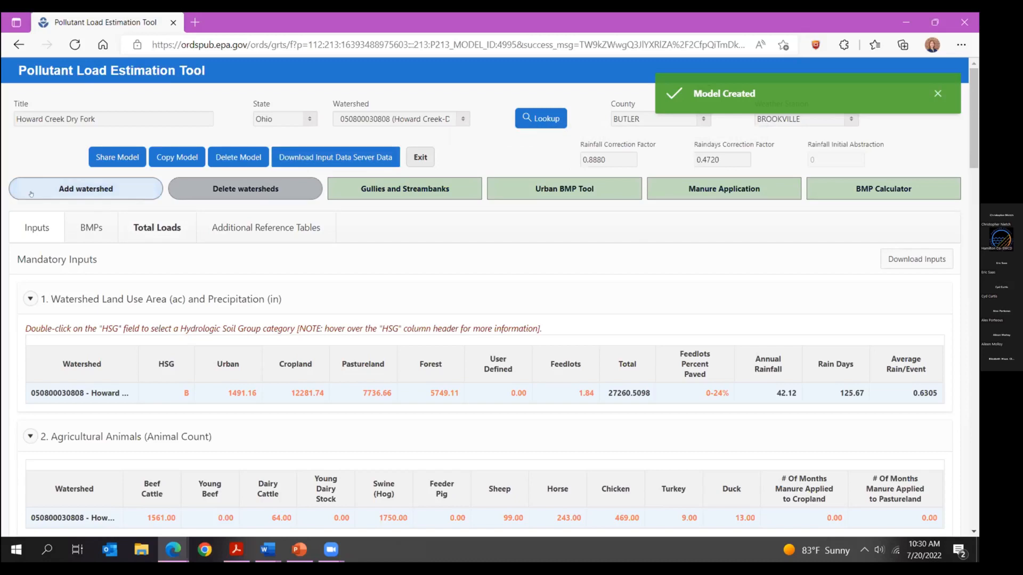
{"action": "left_click", "coordinate": [109, 160]}
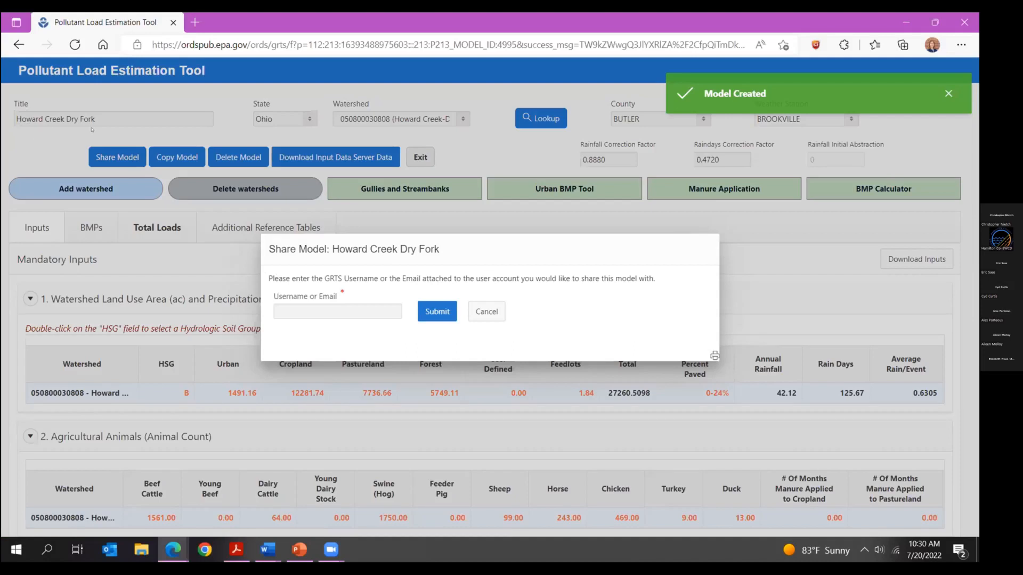
{"action": "left_click", "coordinate": [488, 314]}
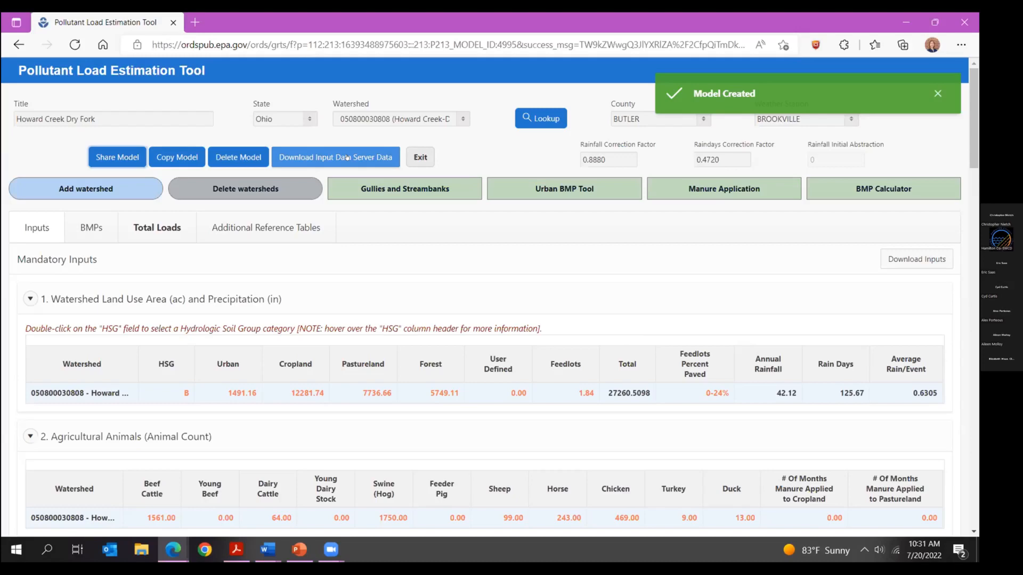
- Review the mandatory input tables for land use, agricultural animals, septic discharge and soil nutrients
{"action": "scroll", "coordinate": [389, 391], "scroll_direction": "down", "scroll_amount": 3}
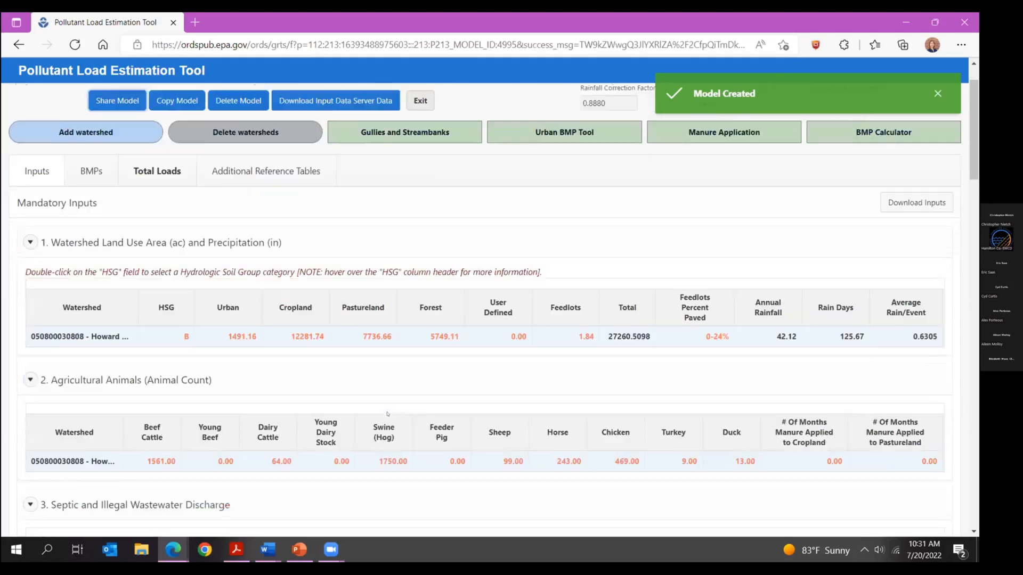
{"action": "scroll", "coordinate": [388, 391], "scroll_direction": "down", "scroll_amount": 10}
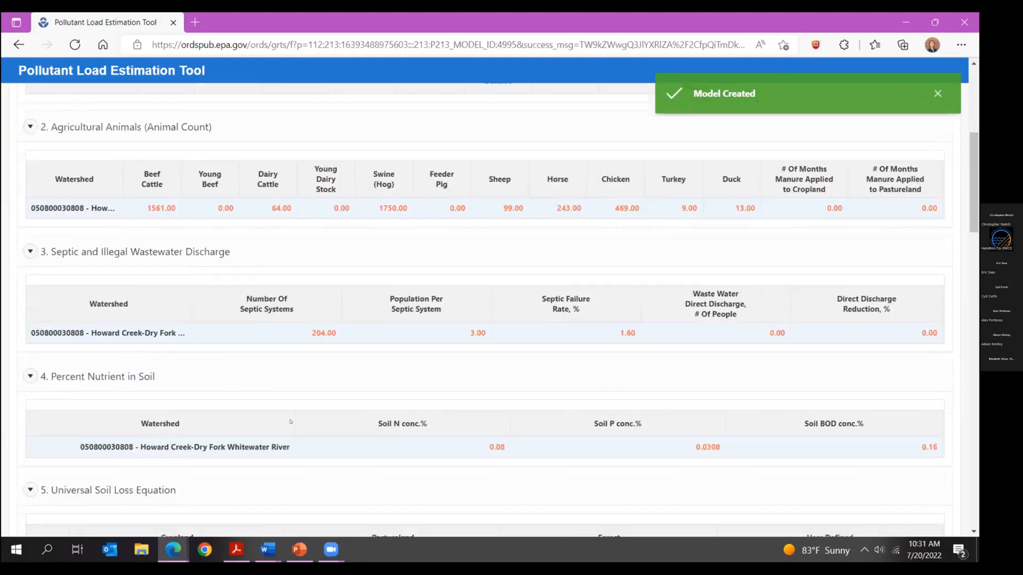
{"action": "scroll", "coordinate": [298, 423], "scroll_direction": "down", "scroll_amount": 2}
{"action": "scroll", "coordinate": [320, 384], "scroll_direction": "up", "scroll_amount": 20}
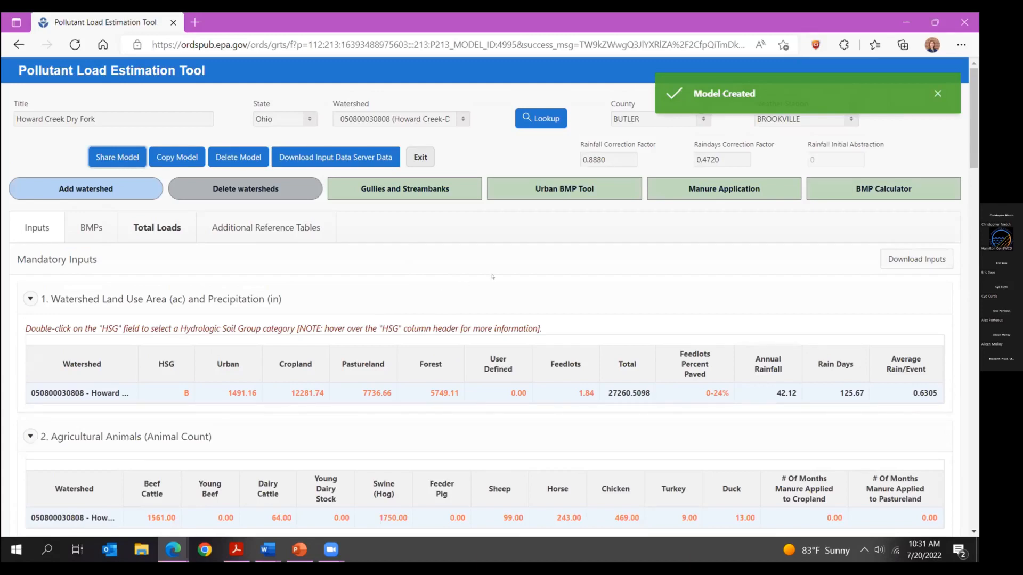
- Try adding two more rows in the Add Watershed dialog and editing the first row's cropland area, and cancel without submitting
{"action": "left_click", "coordinate": [47, 188]}
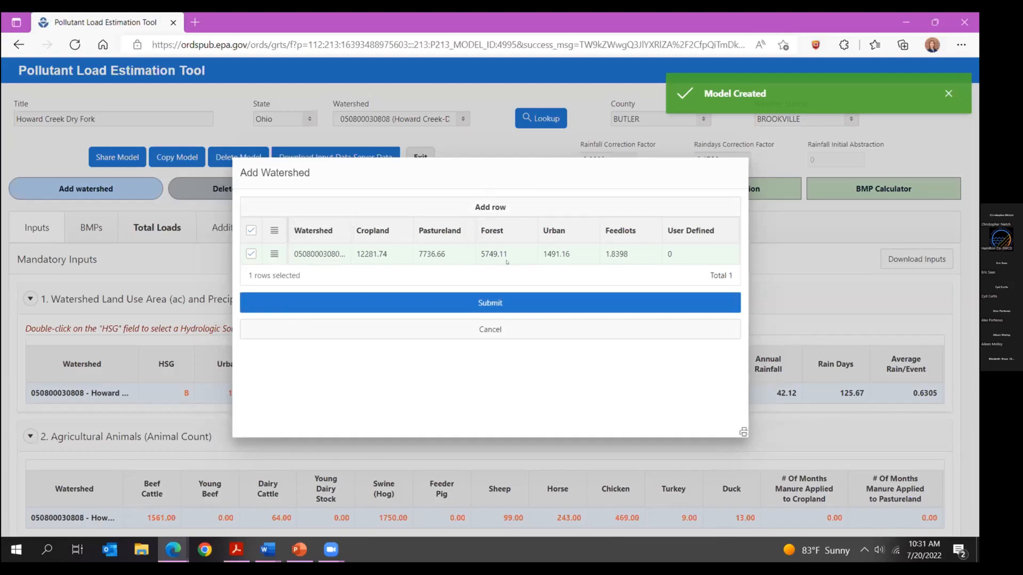
{"action": "left_click", "coordinate": [478, 206]}
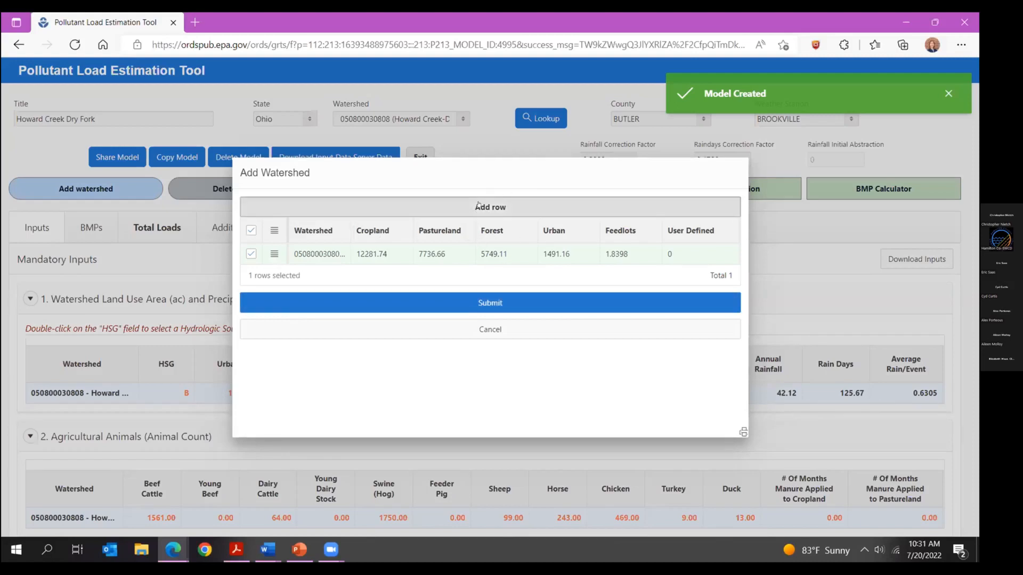
{"action": "left_click", "coordinate": [478, 207]}
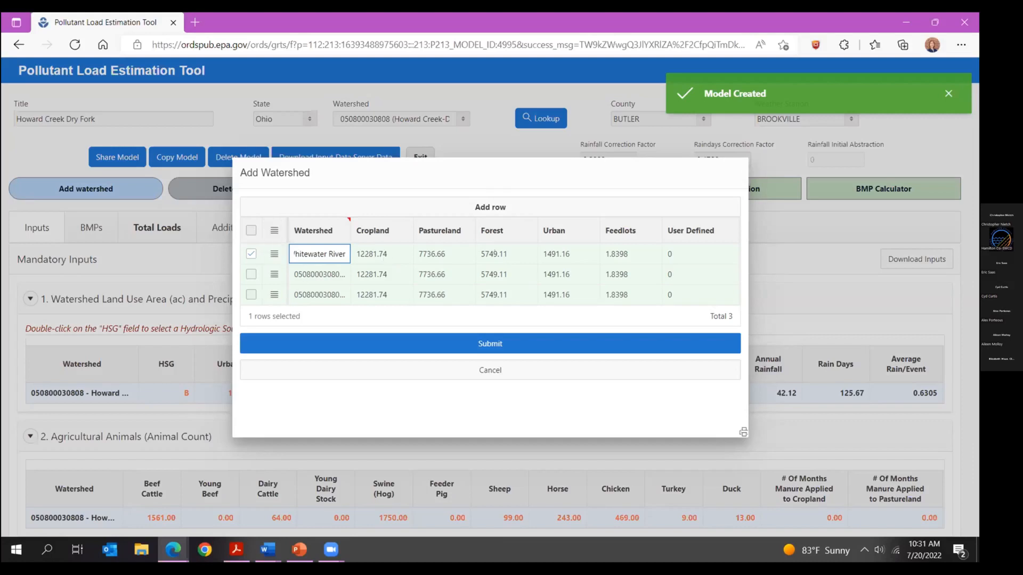
{"action": "left_click", "coordinate": [387, 252]}
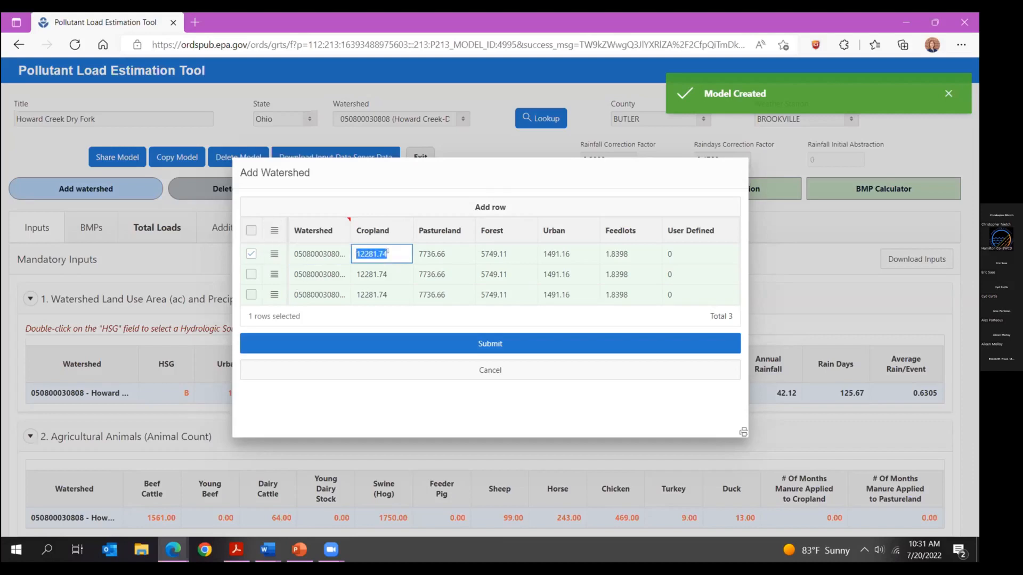
{"action": "left_click", "coordinate": [388, 252]}
{"action": "left_click", "coordinate": [487, 370]}
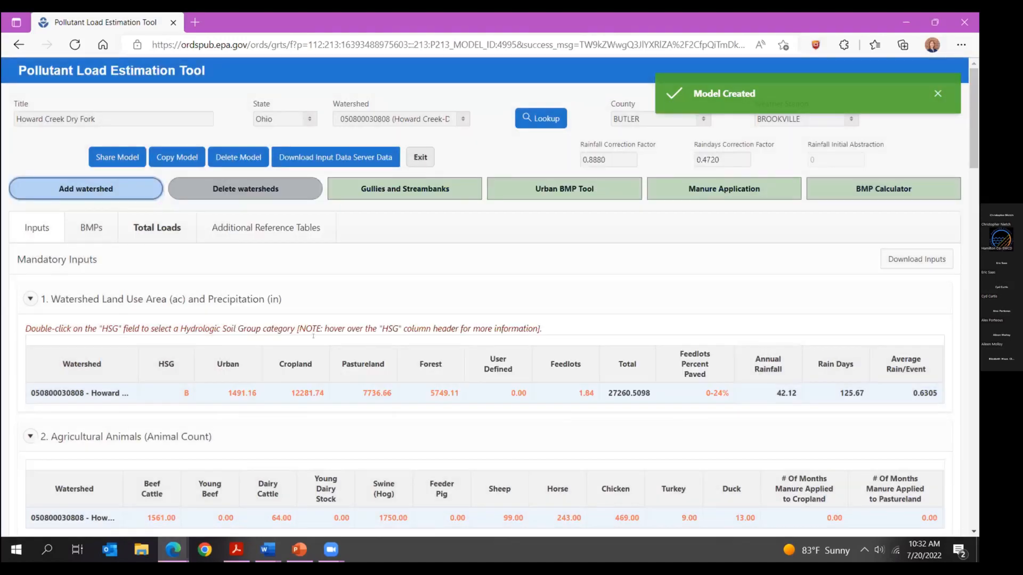
- View the Delete PLET Watersheds list without deleting anything and look over the mandatory input tables again
{"action": "left_click", "coordinate": [223, 187]}
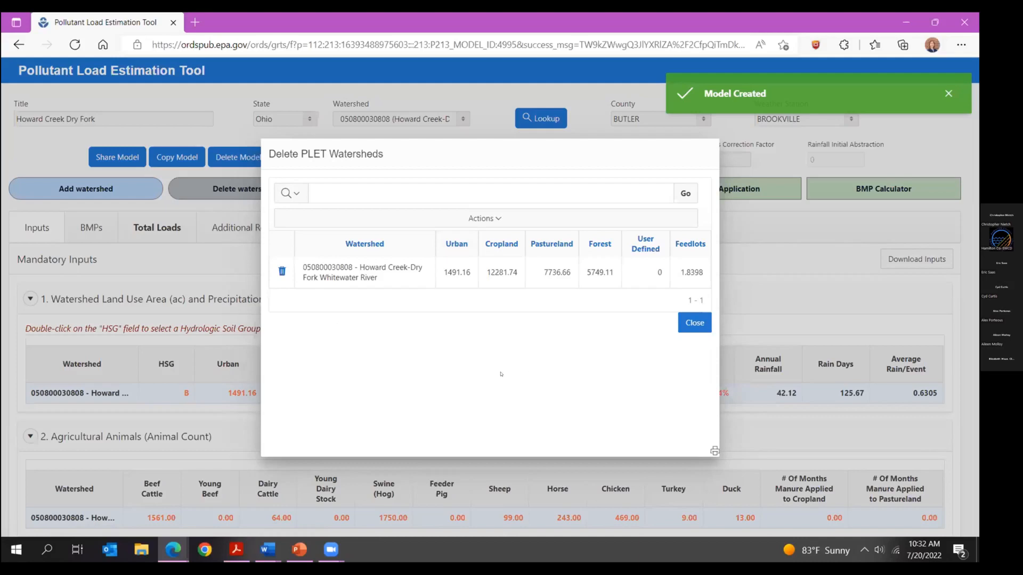
{"action": "left_click", "coordinate": [702, 326]}
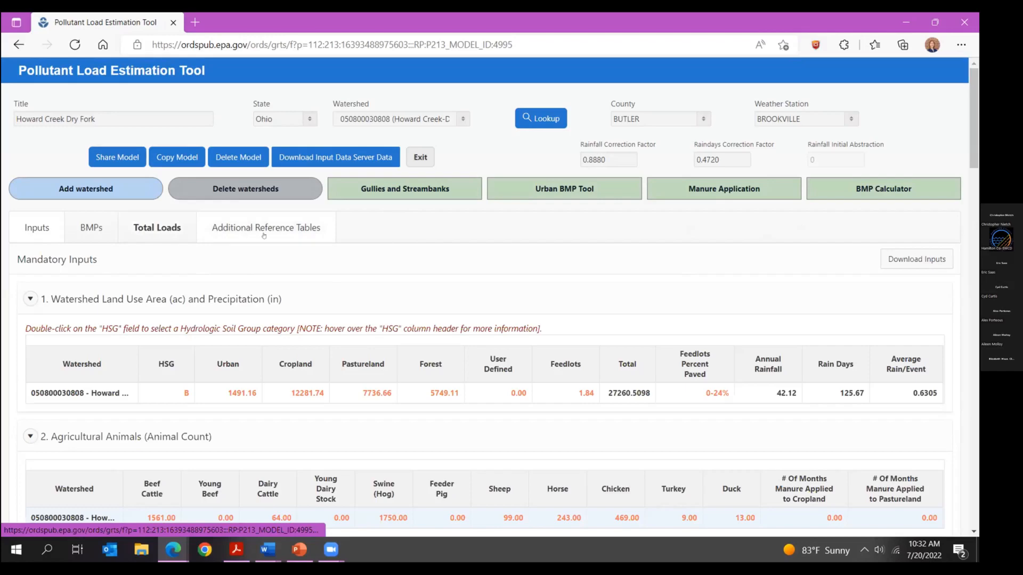
{"action": "scroll", "coordinate": [282, 342], "scroll_direction": "down", "scroll_amount": 1}
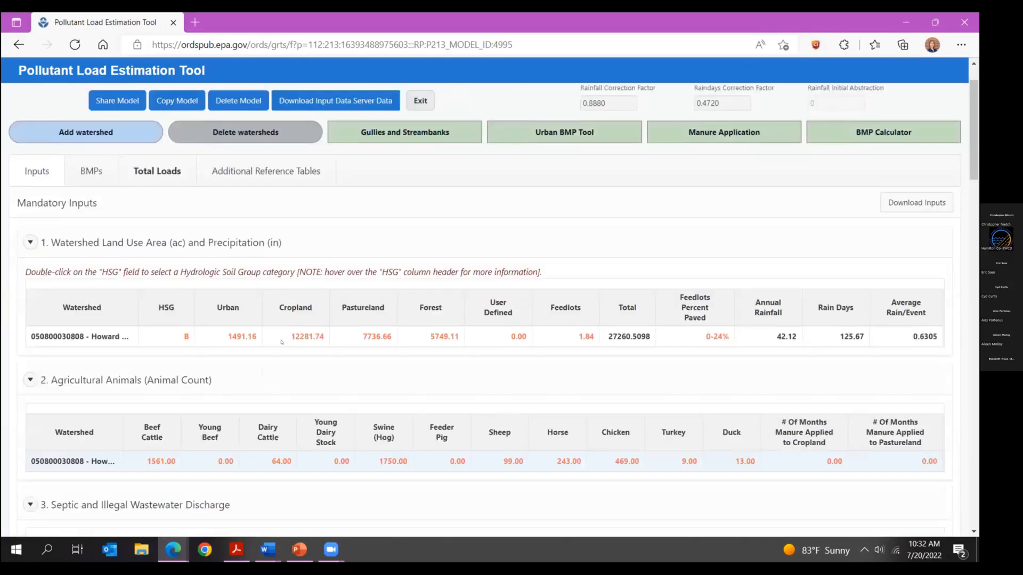
{"action": "scroll", "coordinate": [282, 342], "scroll_direction": "down", "scroll_amount": 4}
{"action": "scroll", "coordinate": [282, 342], "scroll_direction": "up", "scroll_amount": 3}
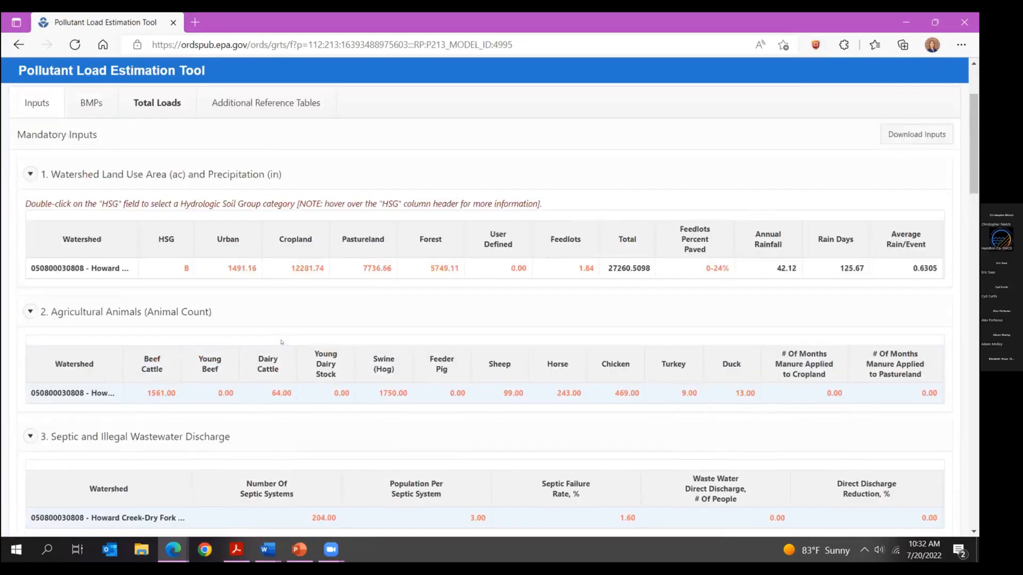
{"action": "scroll", "coordinate": [281, 342], "scroll_direction": "up", "scroll_amount": 2}
- View the model's BMPs and Efficiencies table and examine the total loads by subwatershed and by land use
{"action": "left_click", "coordinate": [91, 228]}
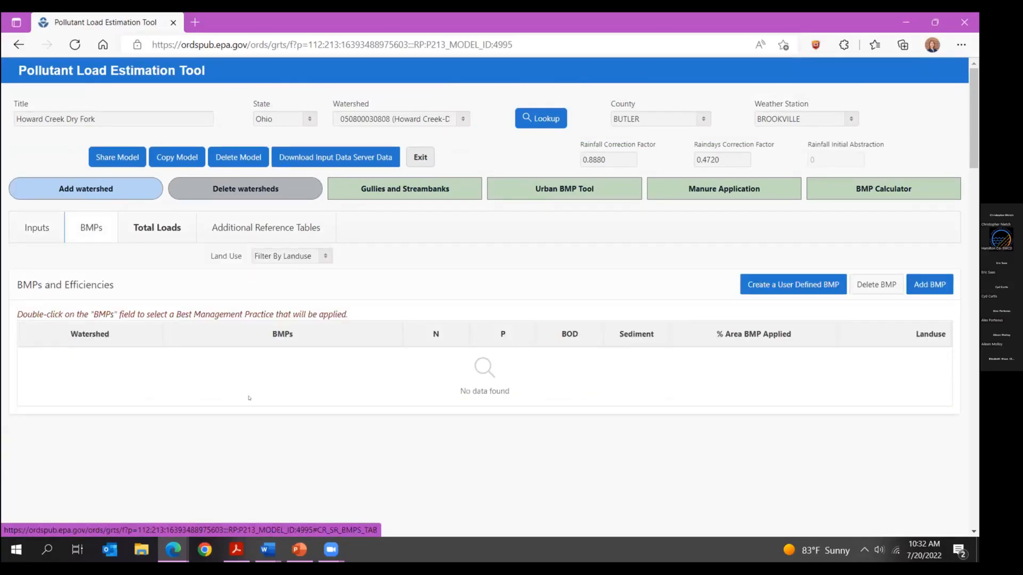
{"action": "left_click", "coordinate": [155, 228]}
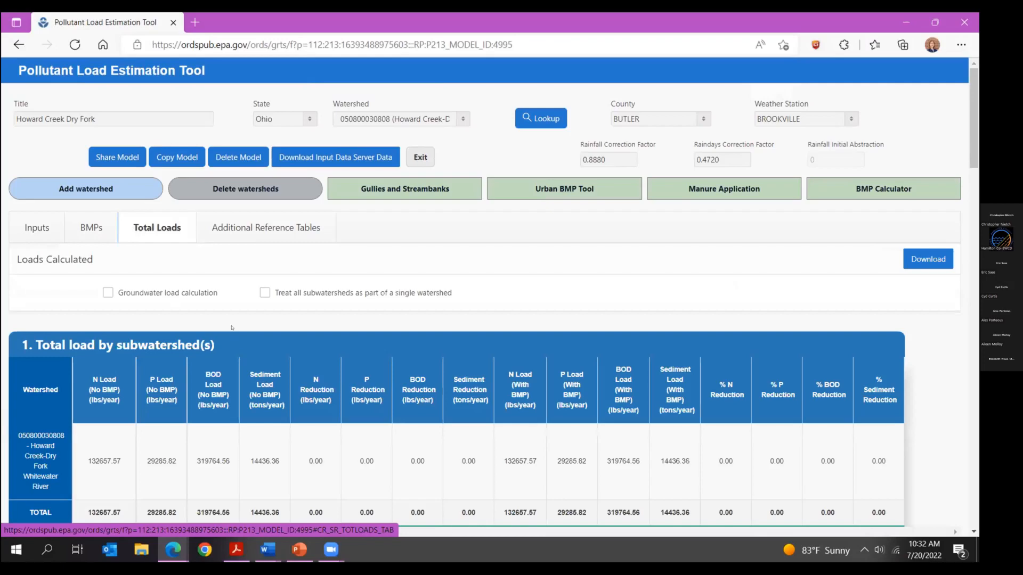
{"action": "scroll", "coordinate": [233, 327], "scroll_direction": "down", "scroll_amount": 1}
{"action": "scroll", "coordinate": [233, 326], "scroll_direction": "down", "scroll_amount": 1}
{"action": "scroll", "coordinate": [176, 318], "scroll_direction": "down", "scroll_amount": 5}
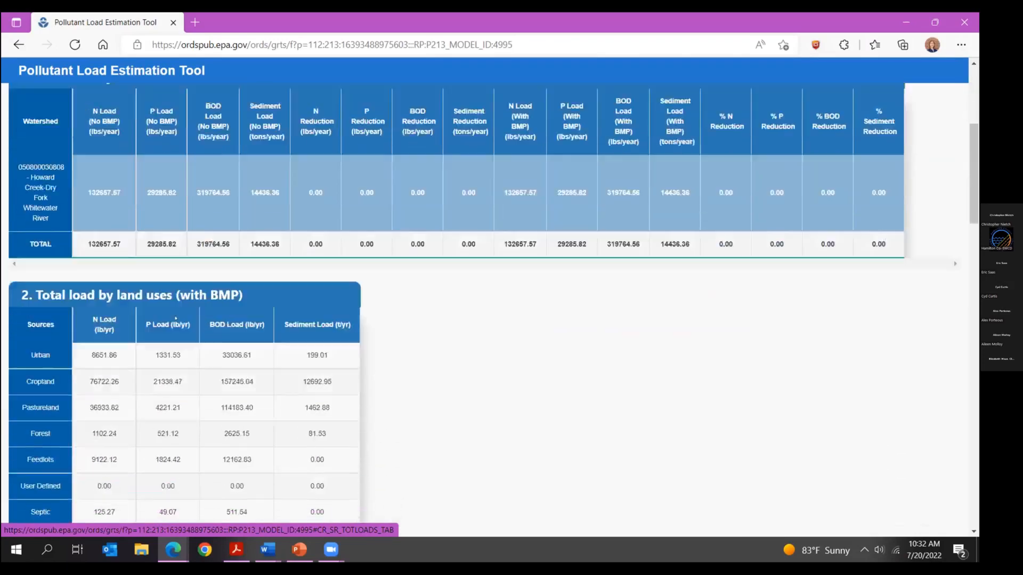
{"action": "scroll", "coordinate": [175, 318], "scroll_direction": "down", "scroll_amount": 5}
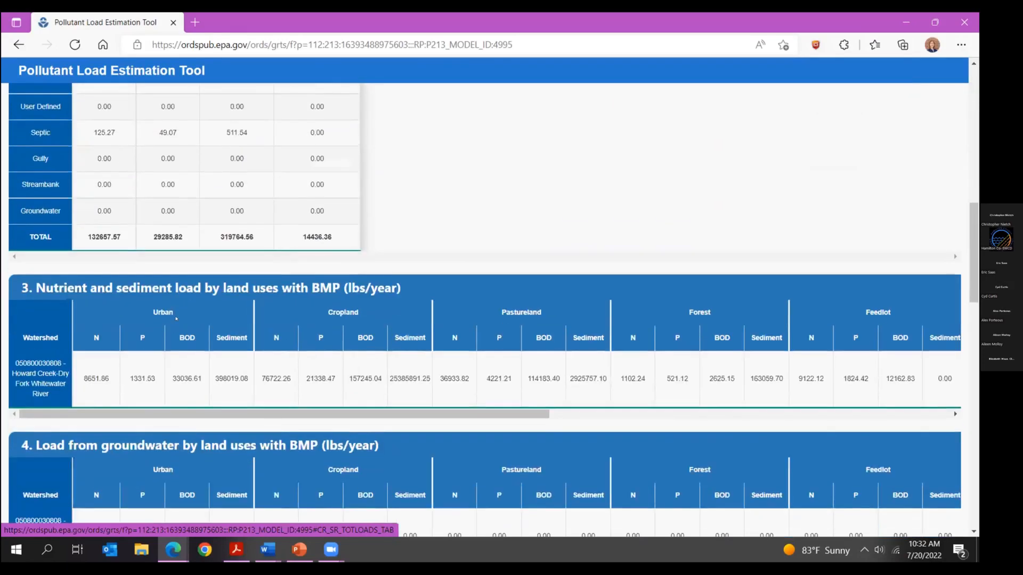
{"action": "scroll", "coordinate": [176, 318], "scroll_direction": "up", "scroll_amount": 6}
{"action": "scroll", "coordinate": [176, 318], "scroll_direction": "up", "scroll_amount": 7}
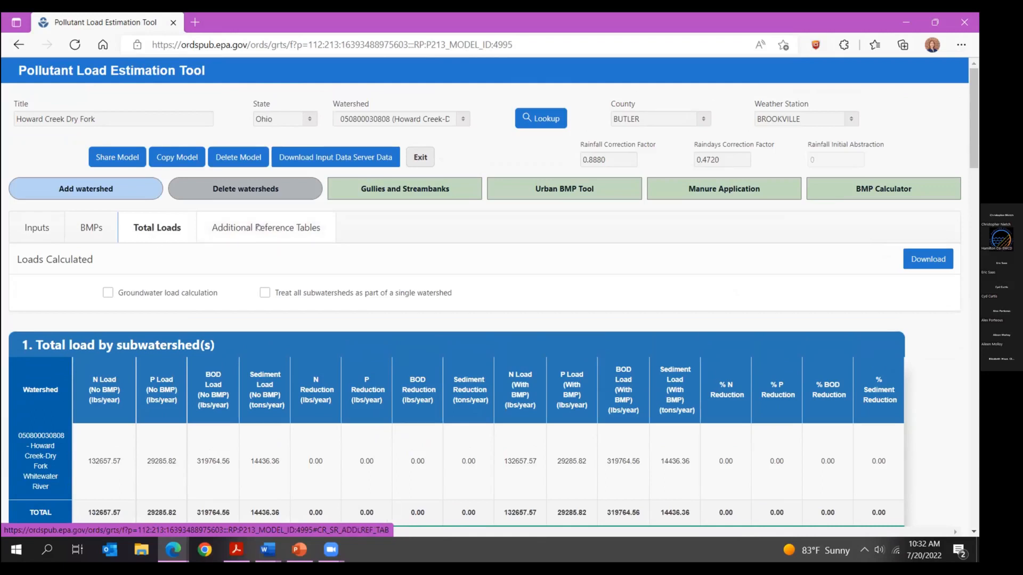
- Look over the additional reference tables for animal weight, soil infiltration and feedlots
{"action": "left_click", "coordinate": [241, 241]}
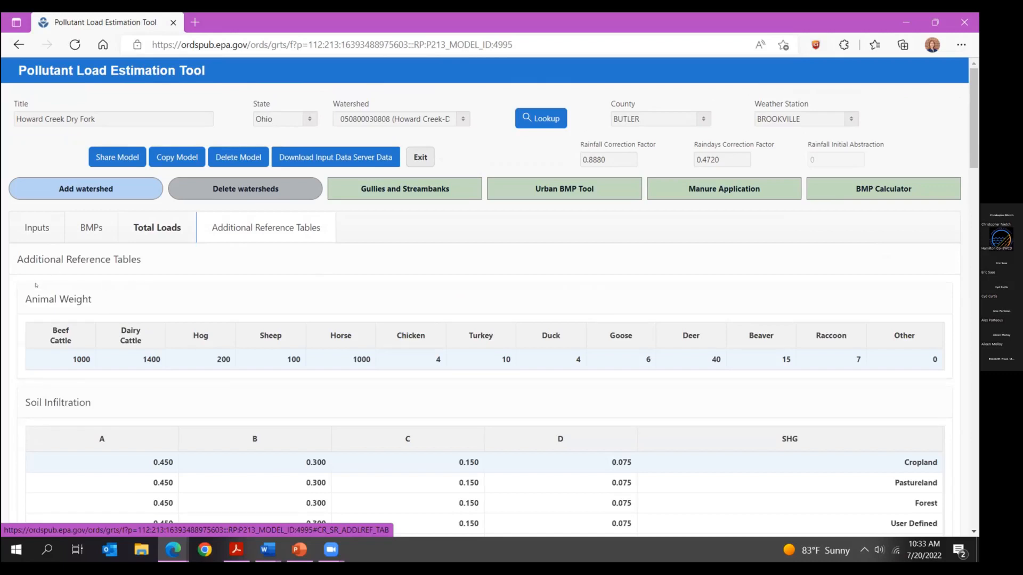
{"action": "scroll", "coordinate": [59, 275], "scroll_direction": "down", "scroll_amount": 1}
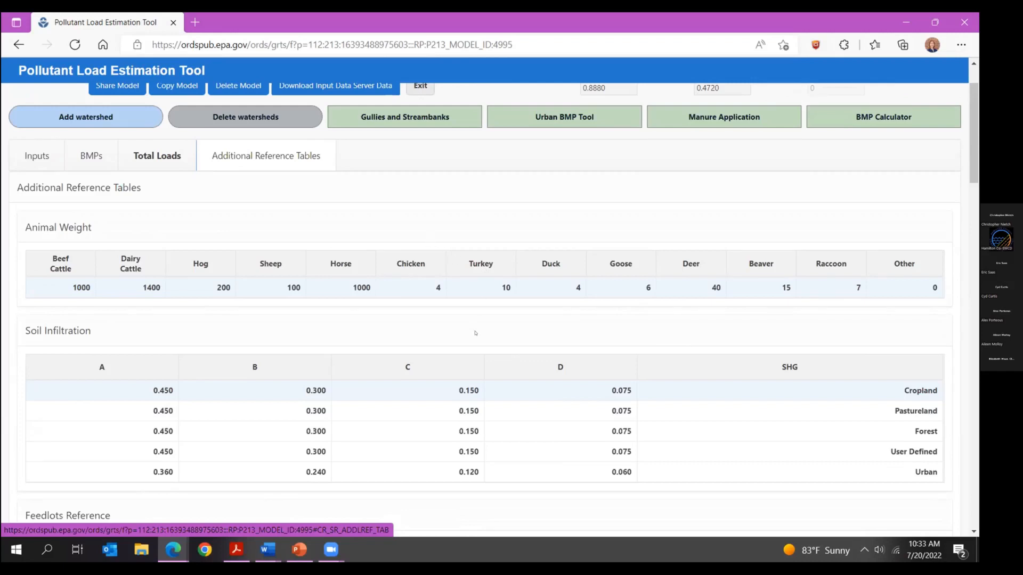
{"action": "scroll", "coordinate": [407, 365], "scroll_direction": "down", "scroll_amount": 2}
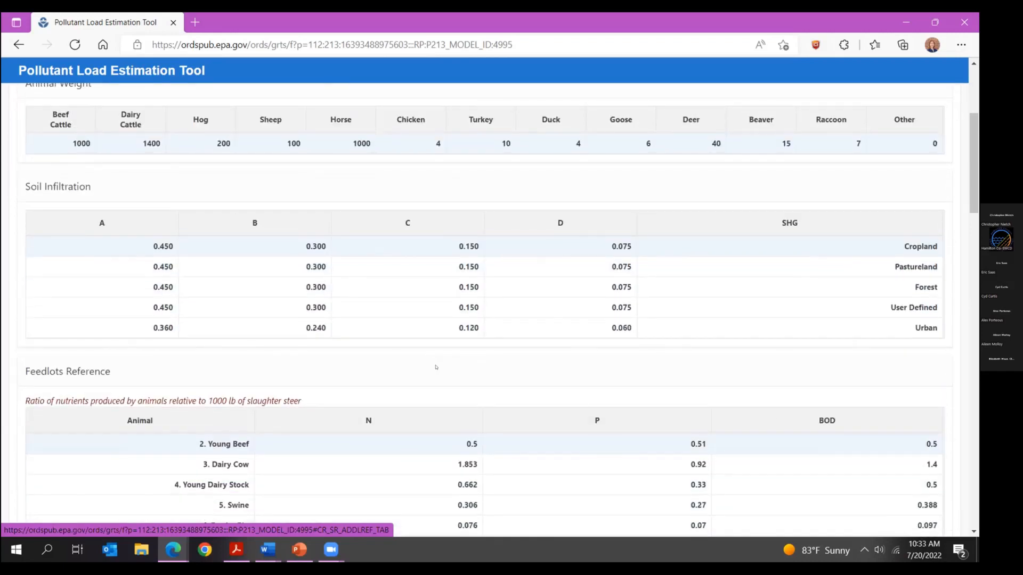
{"action": "scroll", "coordinate": [434, 438], "scroll_direction": "down", "scroll_amount": 4}
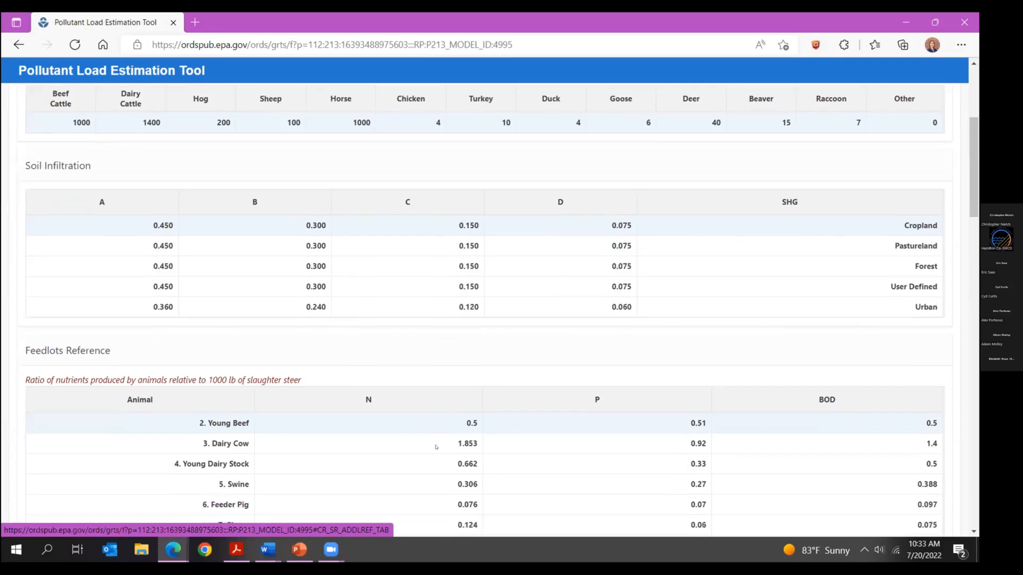
{"action": "scroll", "coordinate": [444, 441], "scroll_direction": "up", "scroll_amount": 9}
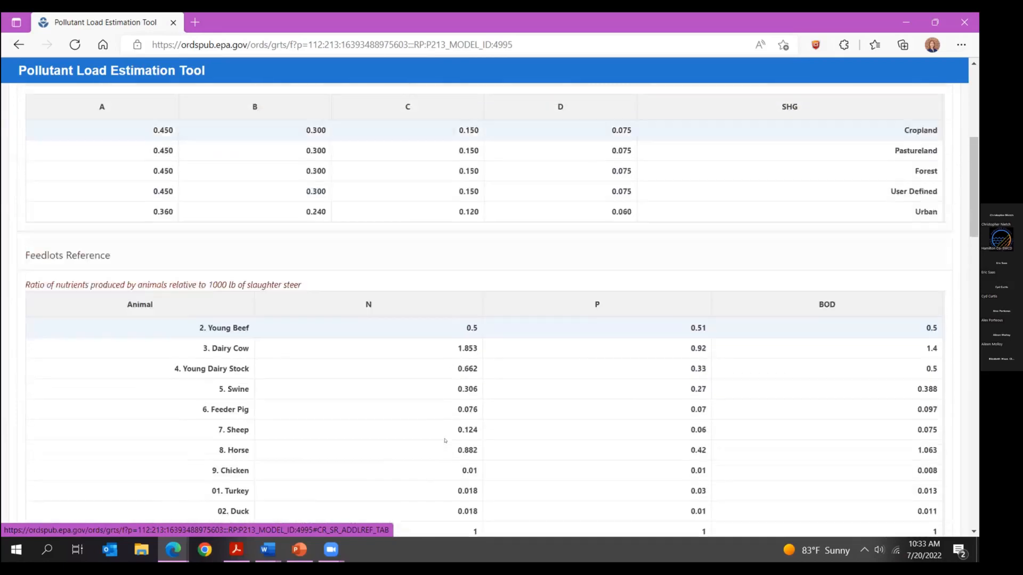
- Return to the mandatory inputs, exit the Howard Creek Dry Fork model and open the Load Reduction Estimation Workshop model
{"action": "left_click", "coordinate": [36, 228]}
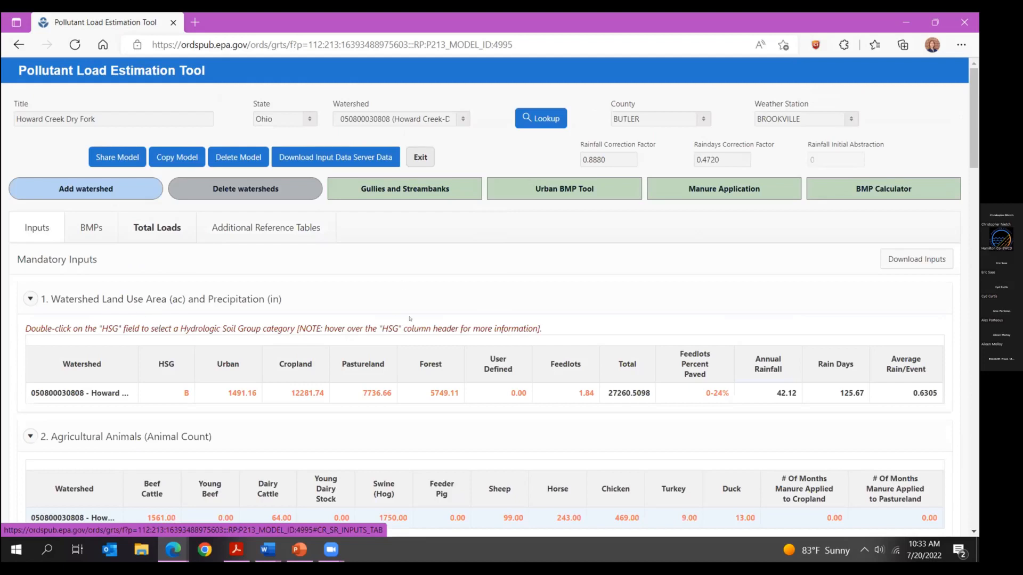
{"action": "left_click", "coordinate": [420, 158]}
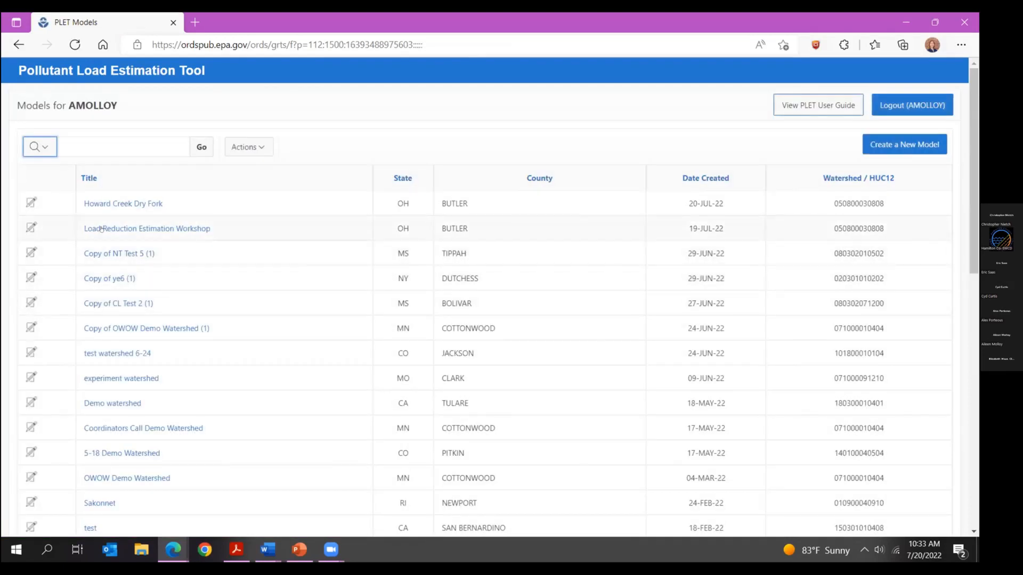
{"action": "left_click", "coordinate": [102, 228]}
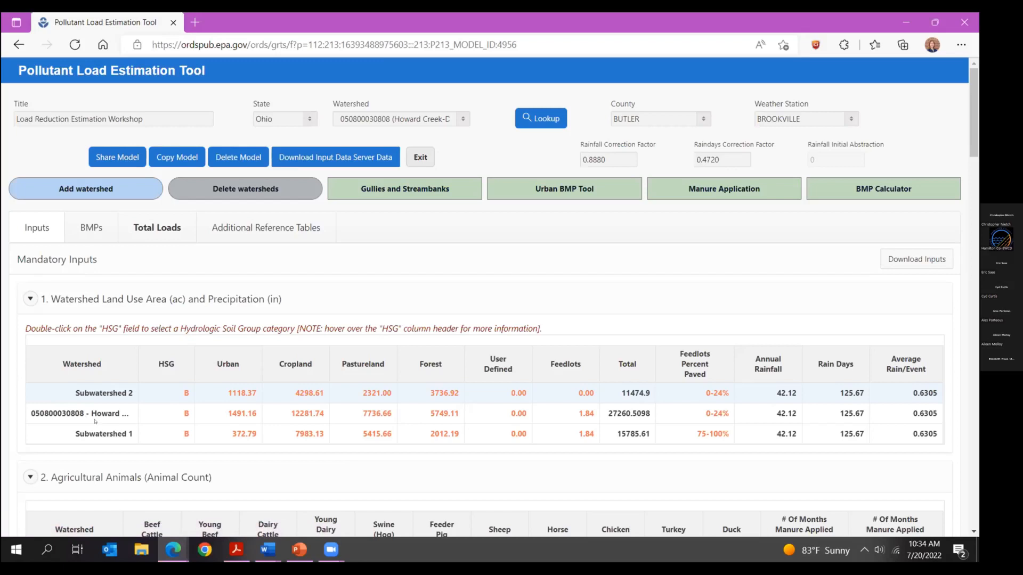
{"action": "left_click", "coordinate": [215, 189]}
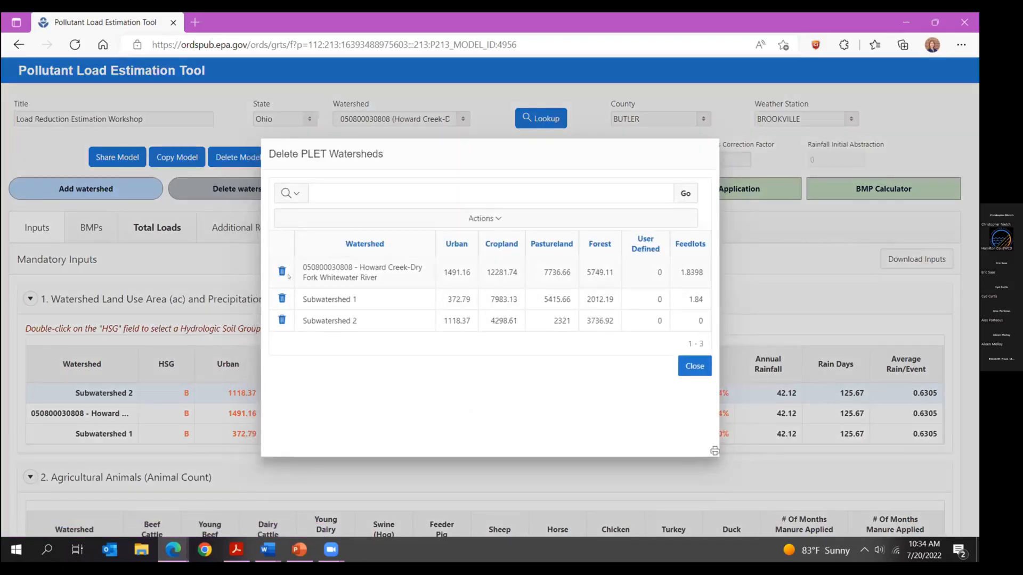
{"action": "left_click", "coordinate": [283, 271]}
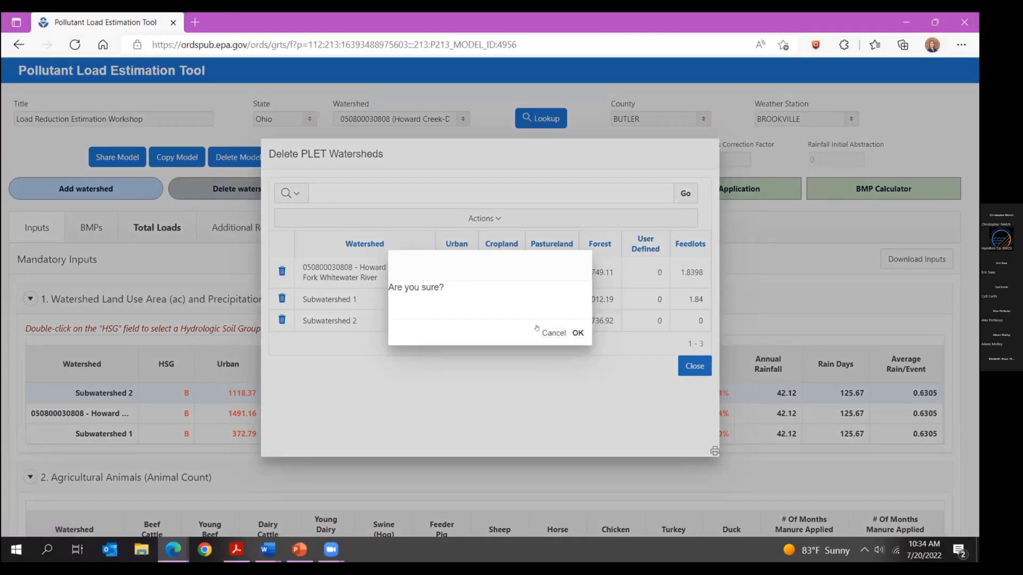
{"action": "left_click", "coordinate": [577, 333]}
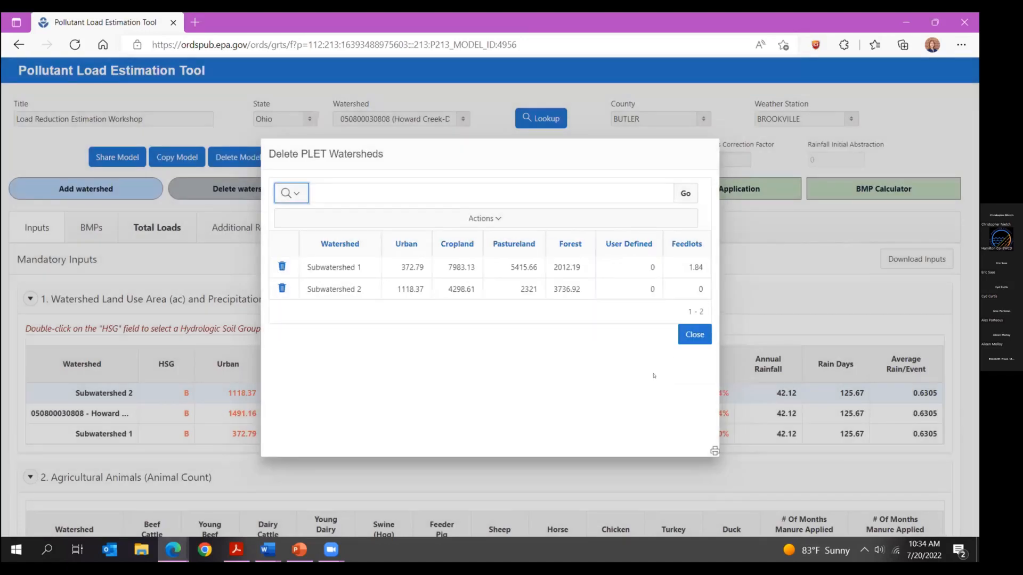
{"action": "left_click", "coordinate": [695, 337]}
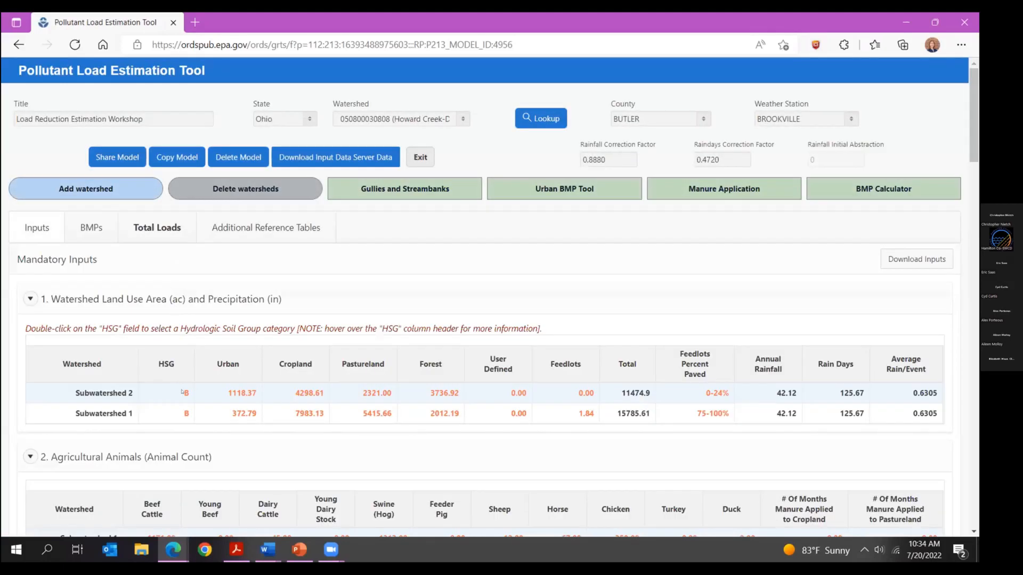
- Review the subwatersheds' land use and agricultural animal tables, opening Subwatershed 1's beef cattle count without changing it
{"action": "scroll", "coordinate": [232, 424], "scroll_direction": "down", "scroll_amount": 2}
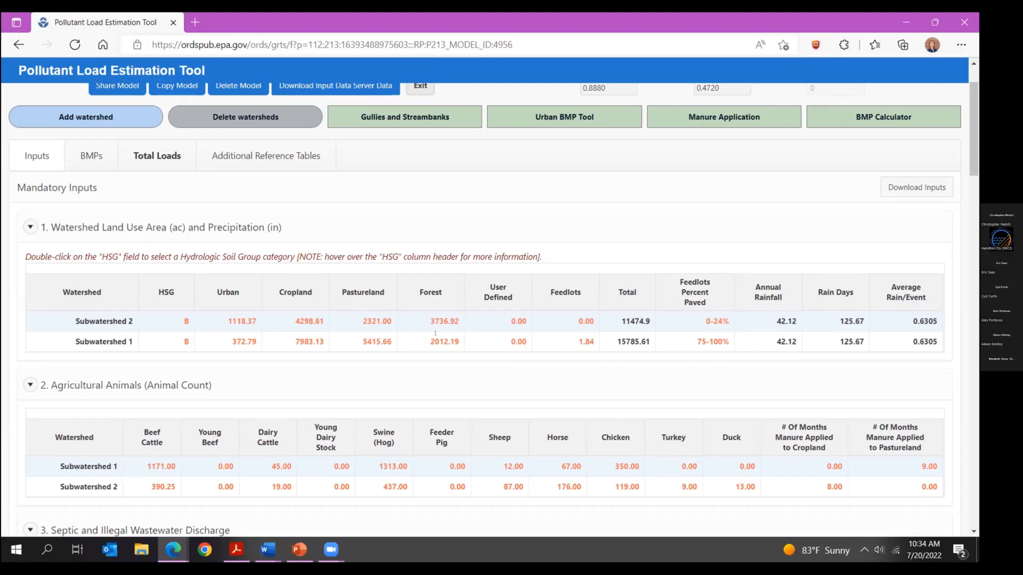
{"action": "scroll", "coordinate": [402, 324], "scroll_direction": "down", "scroll_amount": 1}
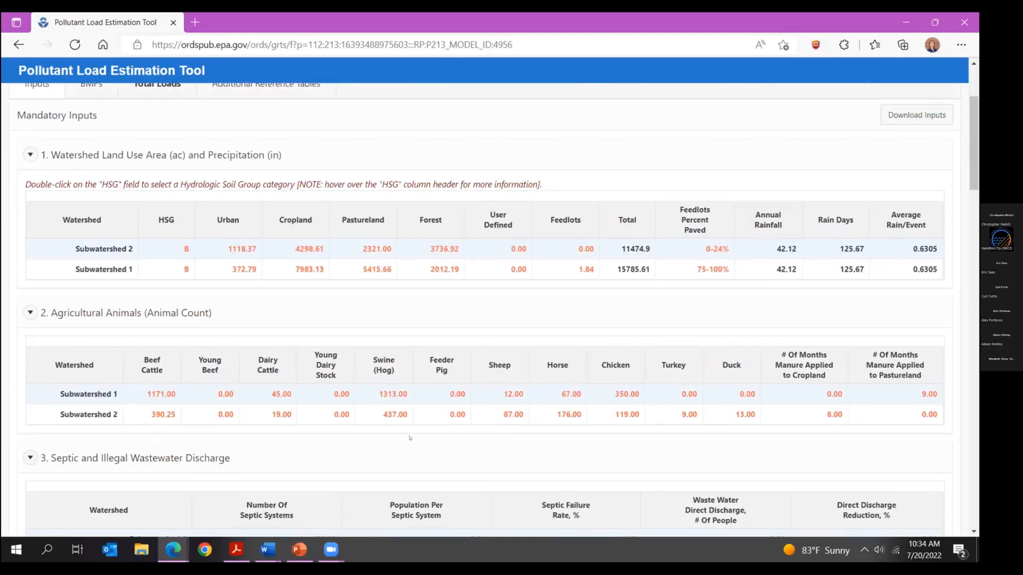
{"action": "left_click", "coordinate": [144, 395]}
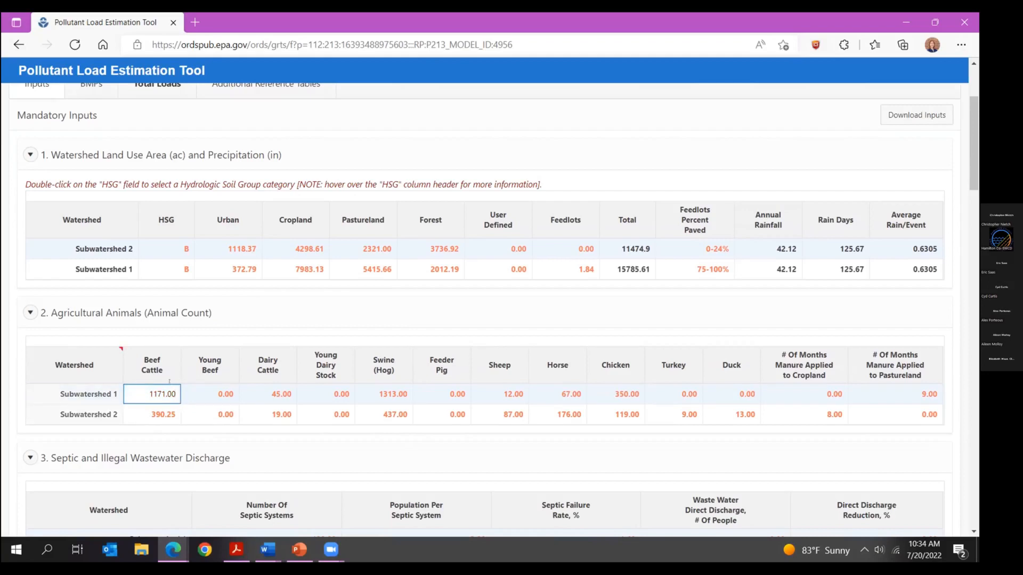
{"action": "left_click", "coordinate": [246, 439]}
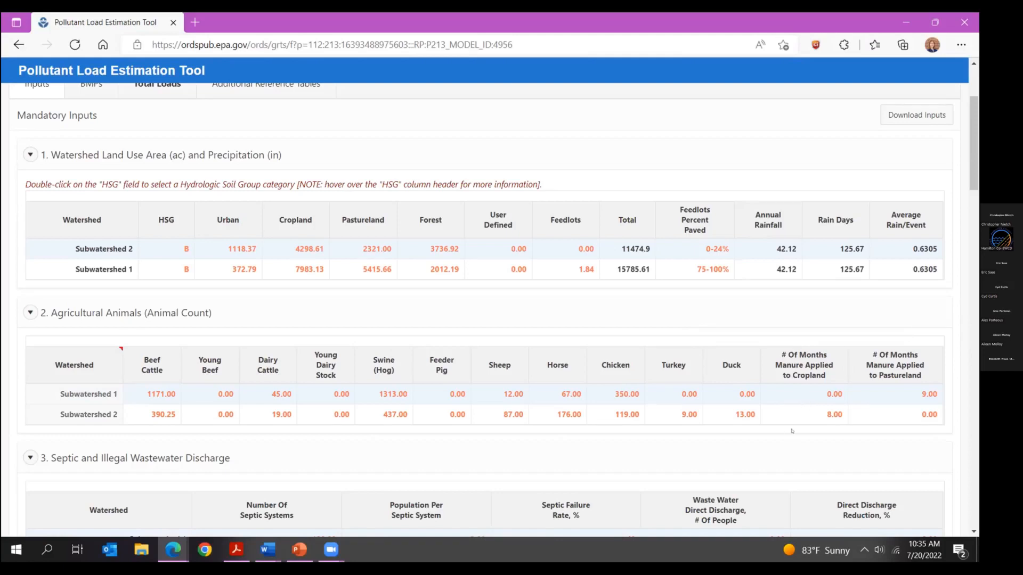
- Open the Manure Application tool, move it aside to reveal the land use table, and set the total land use acres to 4299
{"action": "scroll", "coordinate": [792, 419], "scroll_direction": "up", "scroll_amount": 2}
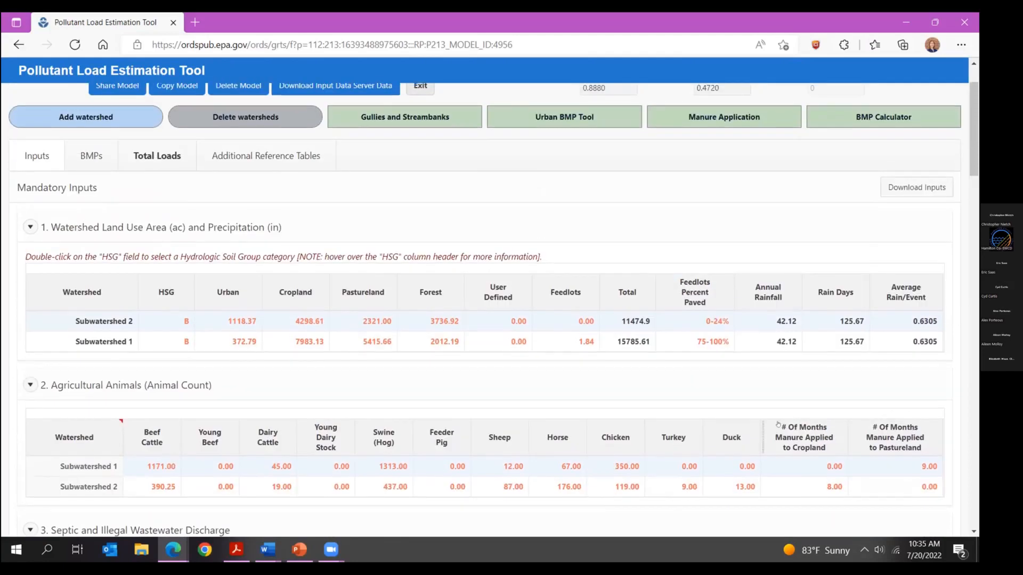
{"action": "left_click", "coordinate": [712, 118]}
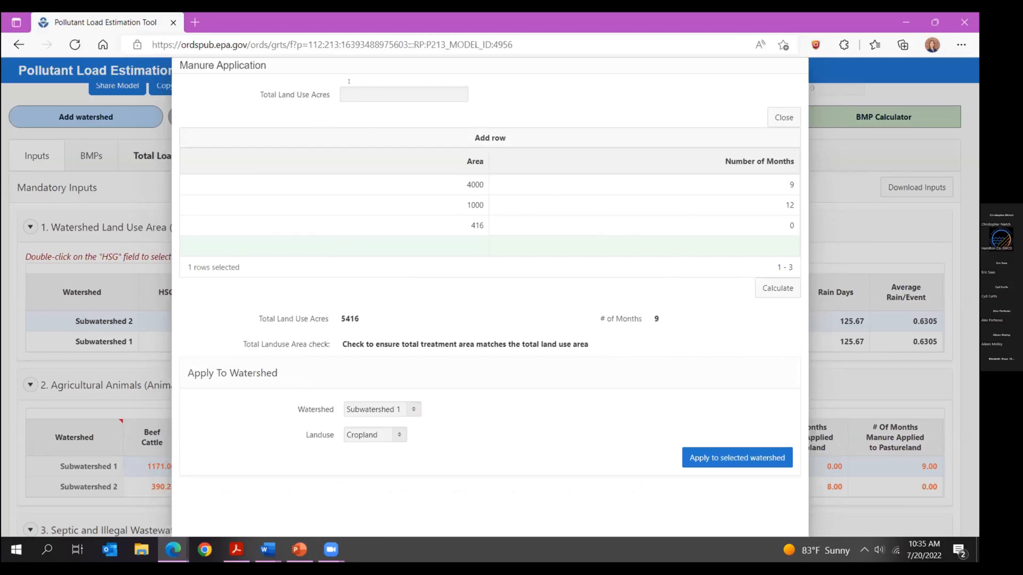
{"action": "left_click_drag", "start_coordinate": [323, 59], "coordinate": [481, 90]}
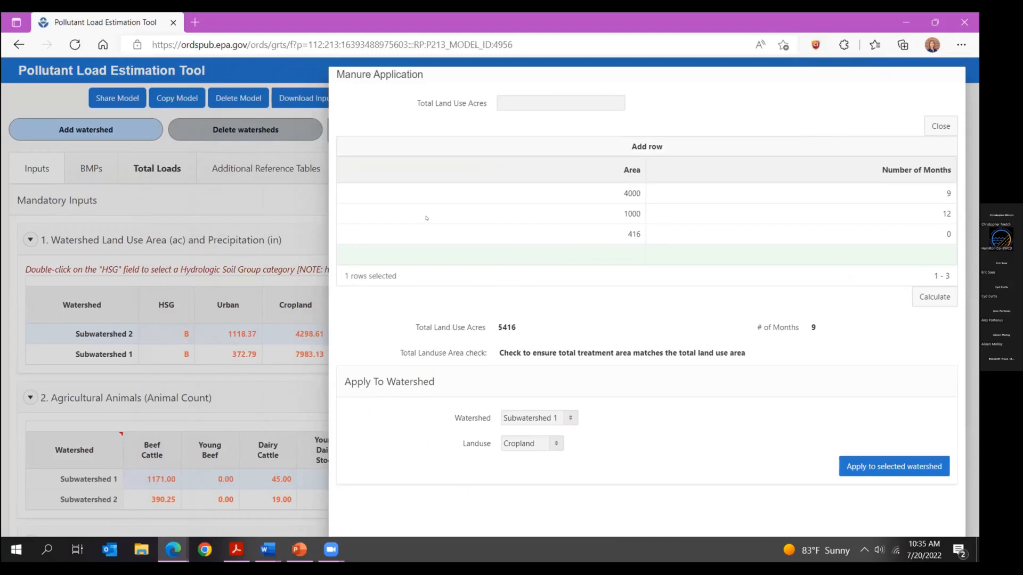
{"action": "left_click", "coordinate": [512, 98]}
{"action": "type", "text": "4299"}
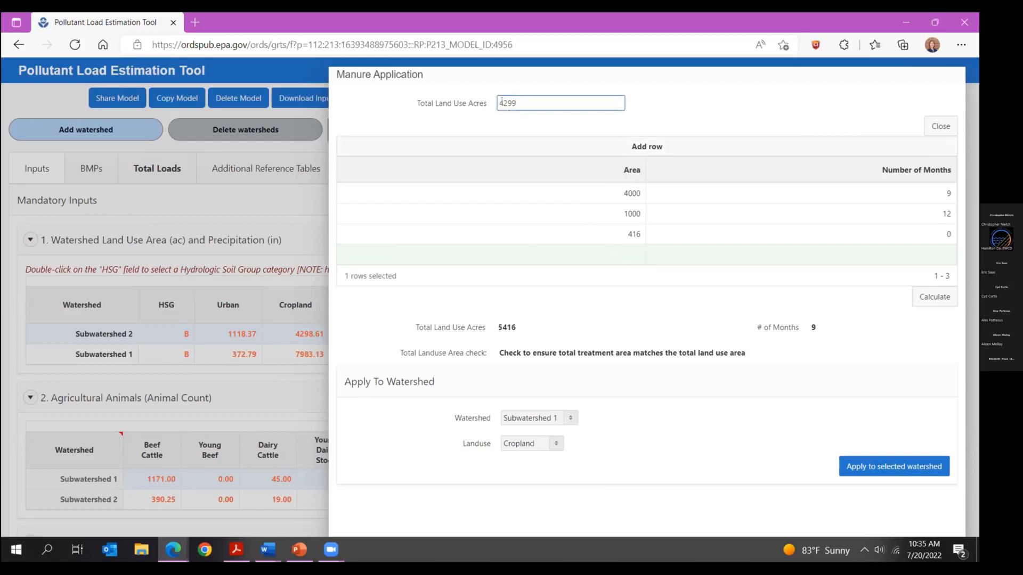
- Set the area of the 9-month manure row to 3000 and calculate the totals
{"action": "left_click", "coordinate": [624, 189]}
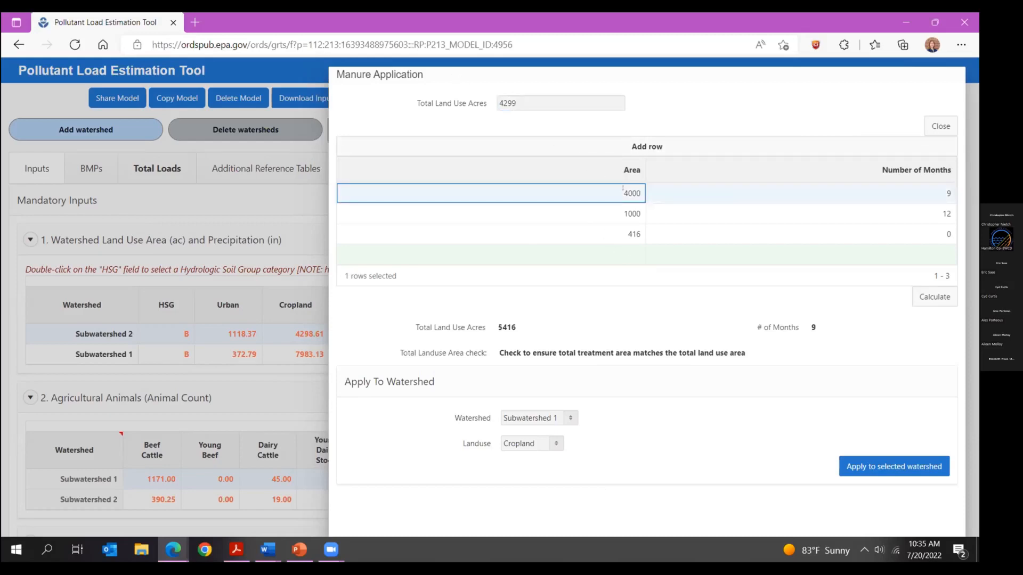
{"action": "left_click", "coordinate": [617, 189]}
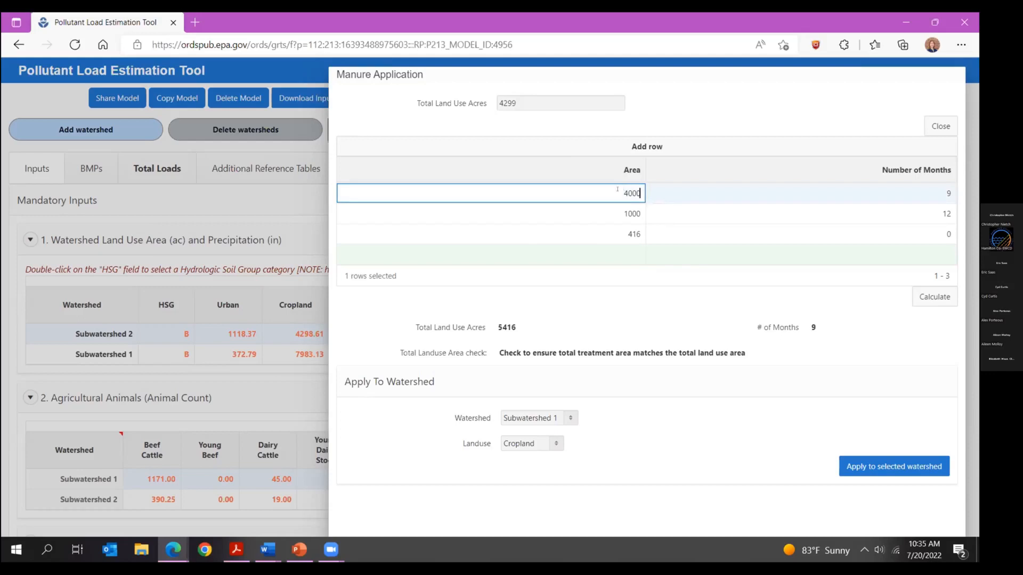
{"action": "key", "text": "BackSpace"}
{"action": "key", "text": "BackSpace"}
{"action": "key", "text": "BackSpace"}
{"action": "key", "text": "BackSpace"}
{"action": "type", "text": "3000"}
{"action": "left_click", "coordinate": [933, 189]}
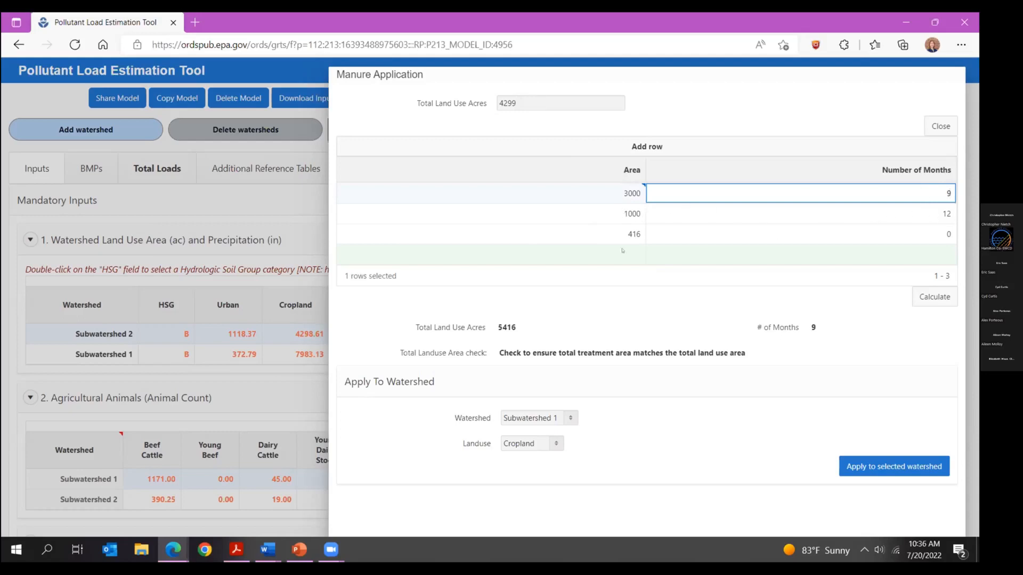
{"action": "double_click", "coordinate": [624, 232]}
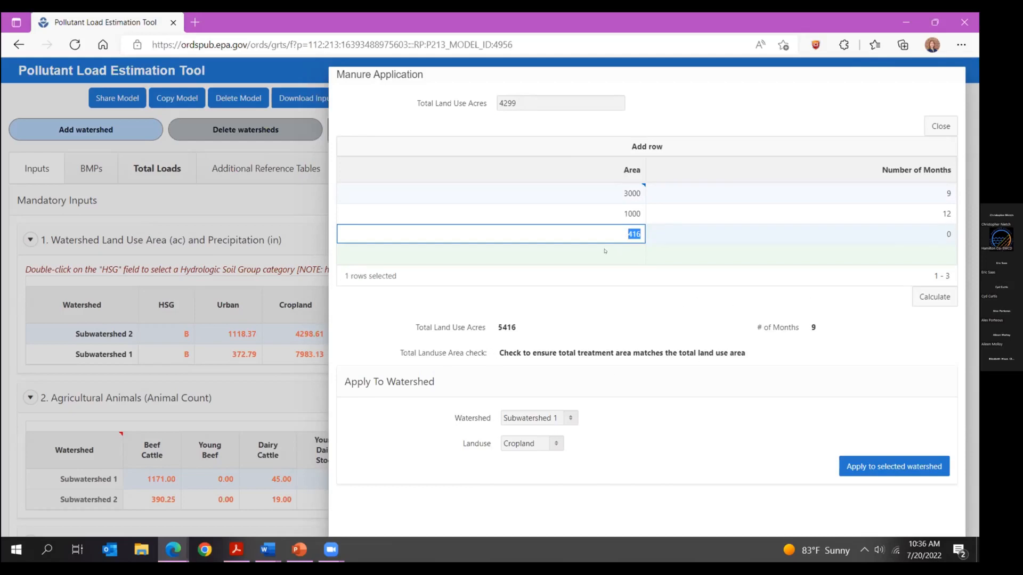
{"action": "left_click", "coordinate": [929, 301]}
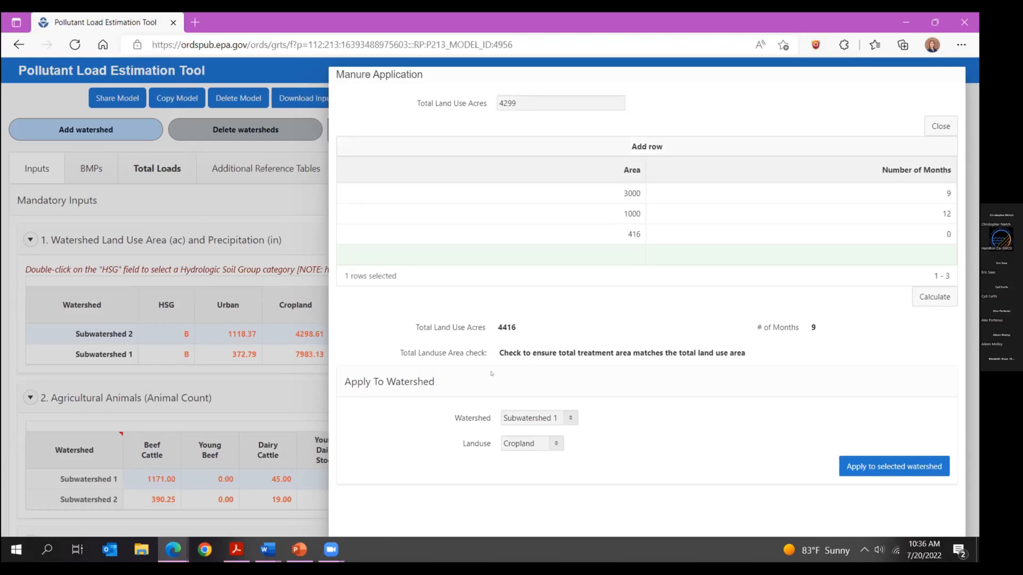
- Set the area of the 0-month manure row to 299 and recalculate the totals
{"action": "double_click", "coordinate": [630, 232]}
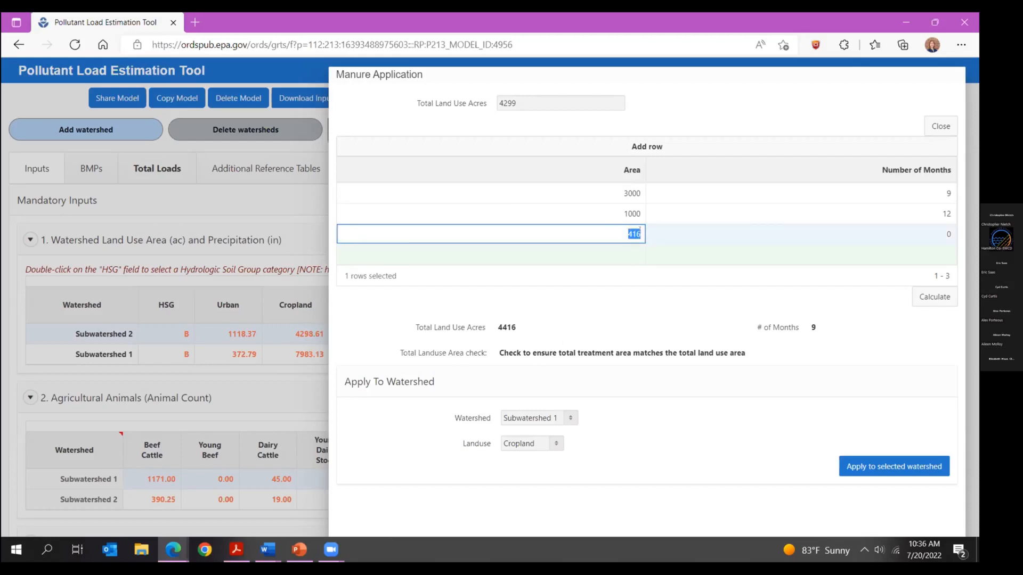
{"action": "type", "text": "299"}
{"action": "left_click", "coordinate": [934, 296]}
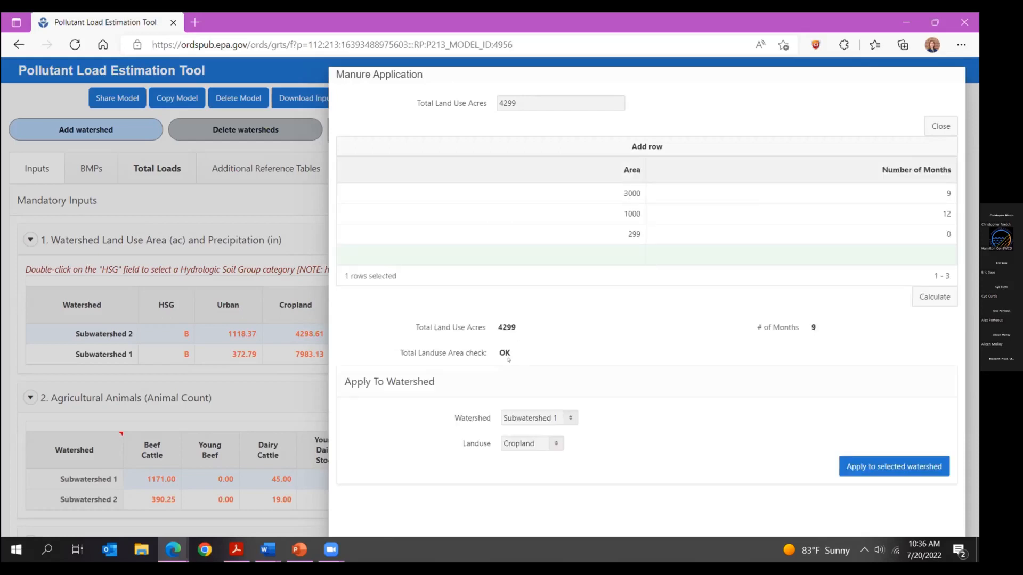
- Apply the calculated manure months to Subwatershed 1's cropland and close the Manure Application tool
{"action": "left_click", "coordinate": [870, 472]}
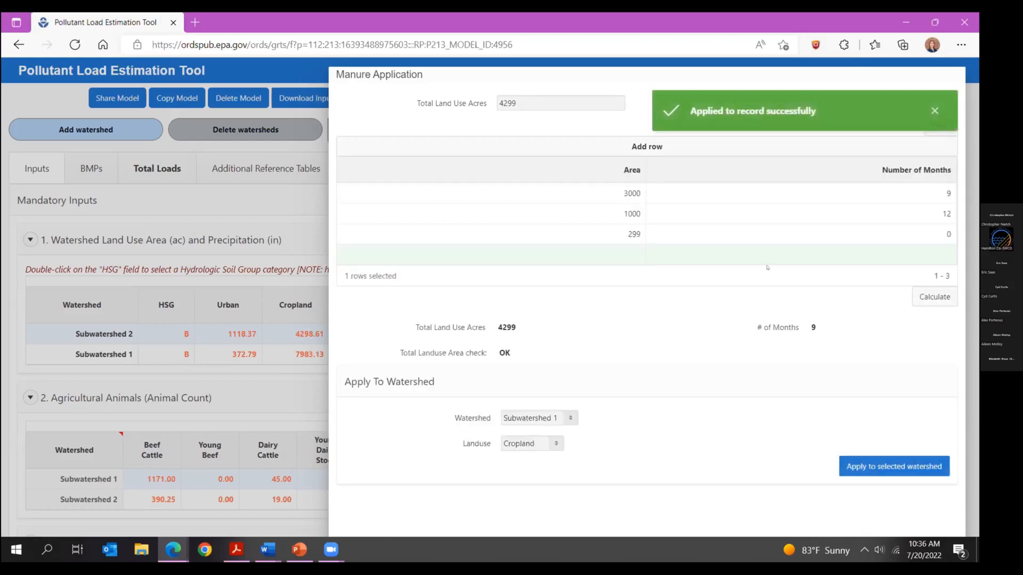
{"action": "left_click", "coordinate": [928, 114]}
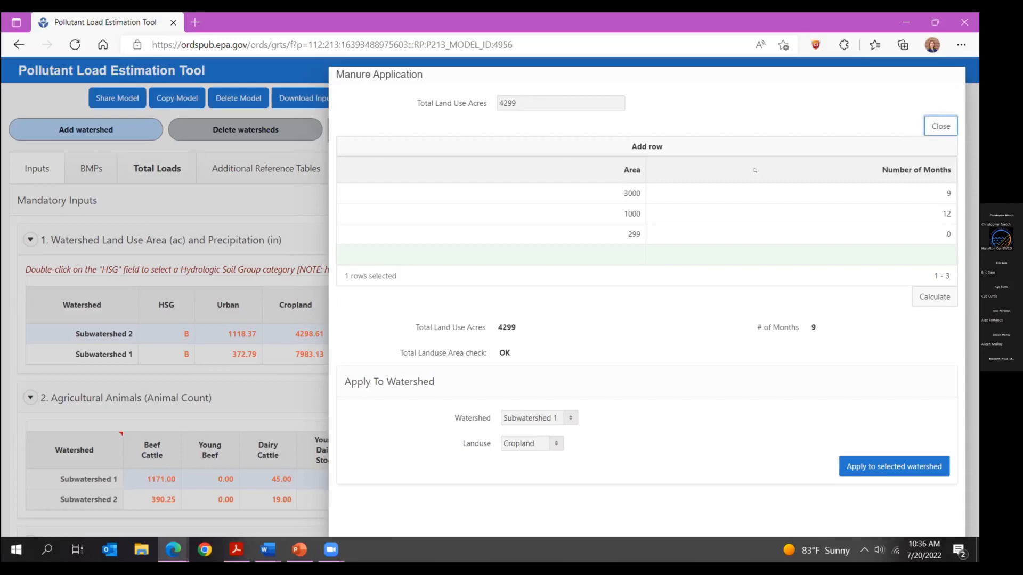
{"action": "left_click", "coordinate": [934, 126]}
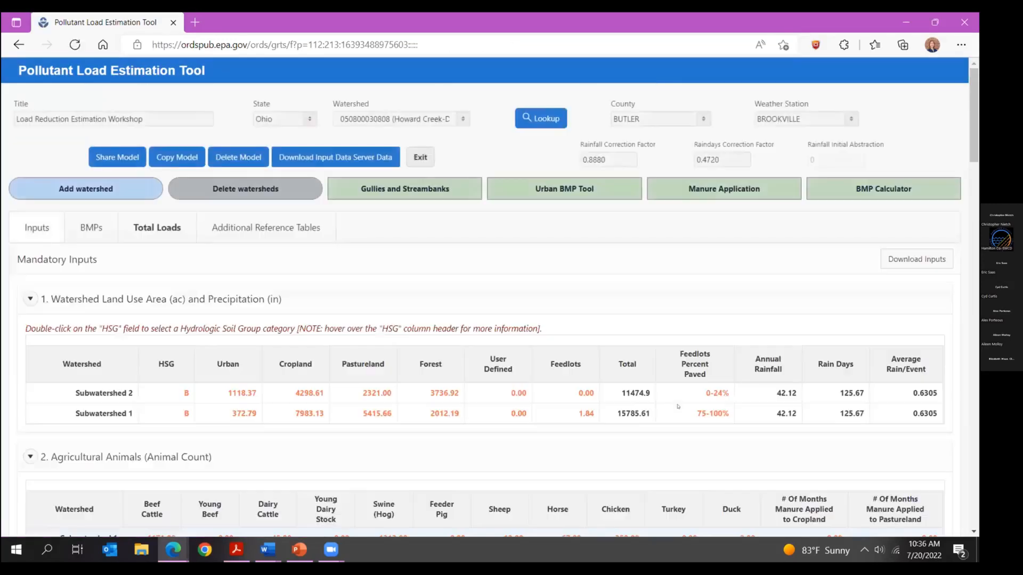
- Check the manure months in the Agricultural Animals table, then try to apply the Manure Application result to Subwatershed 2's pastureland
{"action": "scroll", "coordinate": [687, 399], "scroll_direction": "down", "scroll_amount": 2}
{"action": "scroll", "coordinate": [706, 390], "scroll_direction": "down", "scroll_amount": 1}
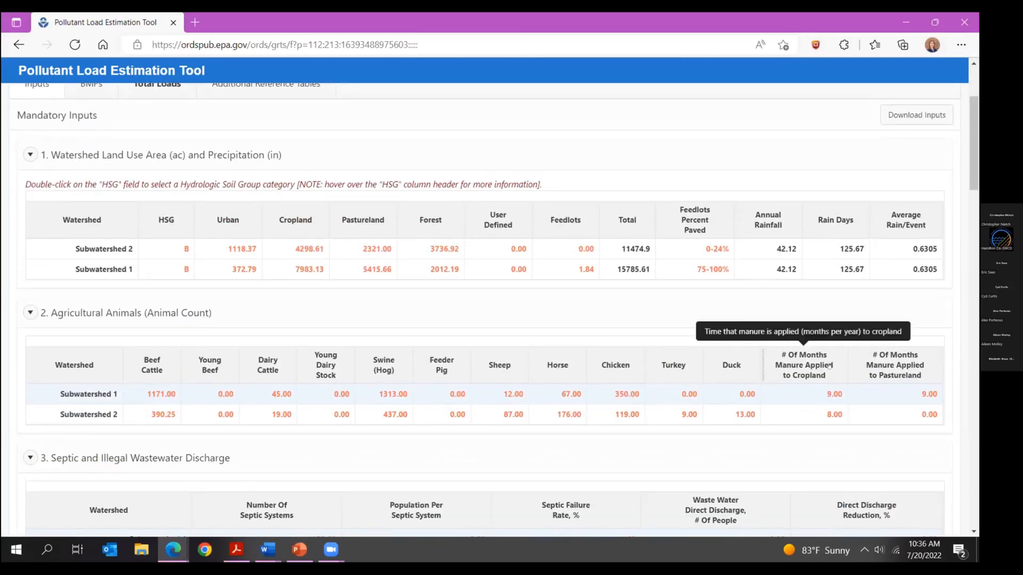
{"action": "scroll", "coordinate": [858, 409], "scroll_direction": "up", "scroll_amount": 3}
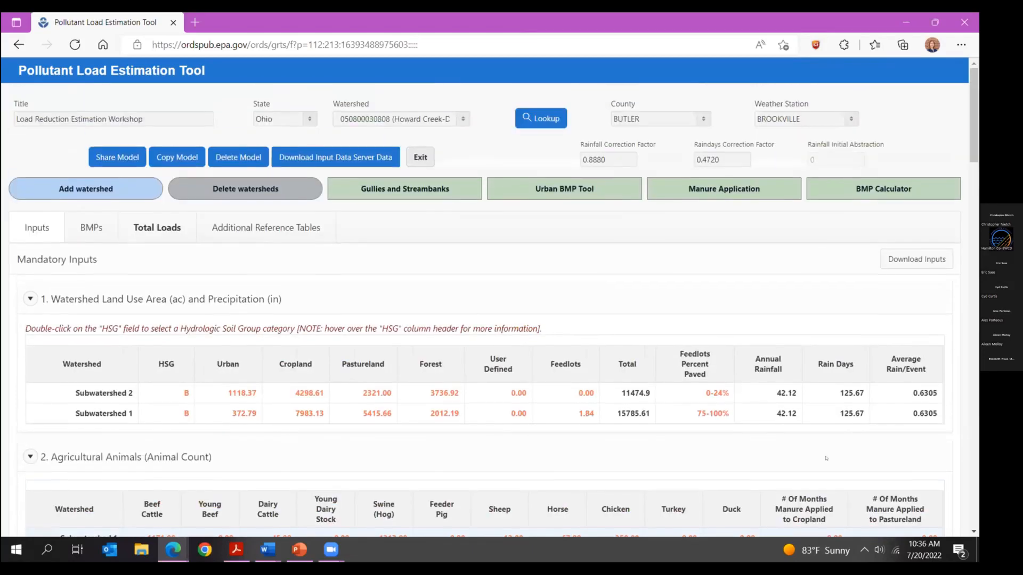
{"action": "left_click", "coordinate": [745, 194]}
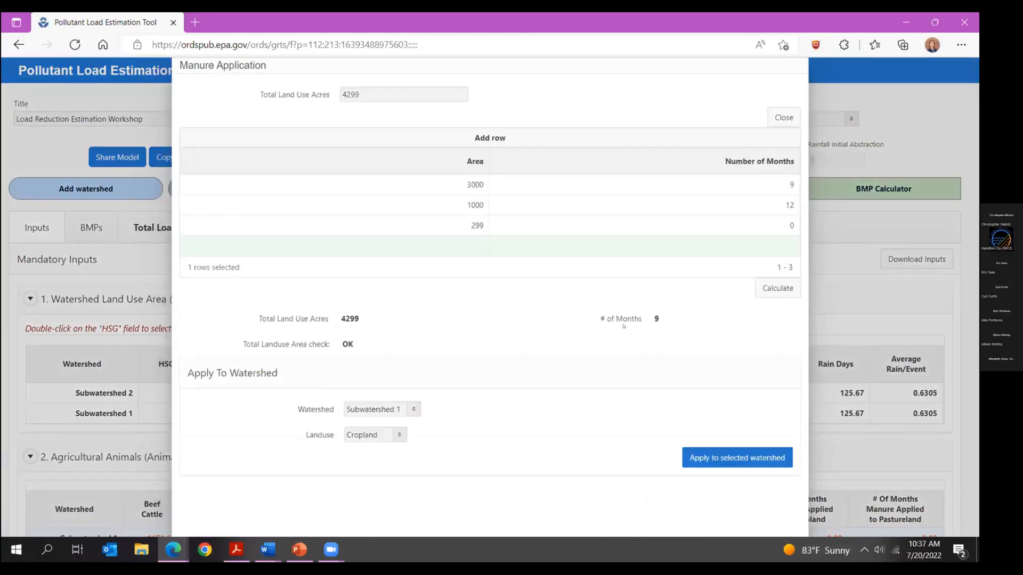
{"action": "left_click", "coordinate": [404, 409]}
{"action": "left_click", "coordinate": [404, 437]}
{"action": "left_click", "coordinate": [397, 435]}
{"action": "left_click", "coordinate": [373, 459]}
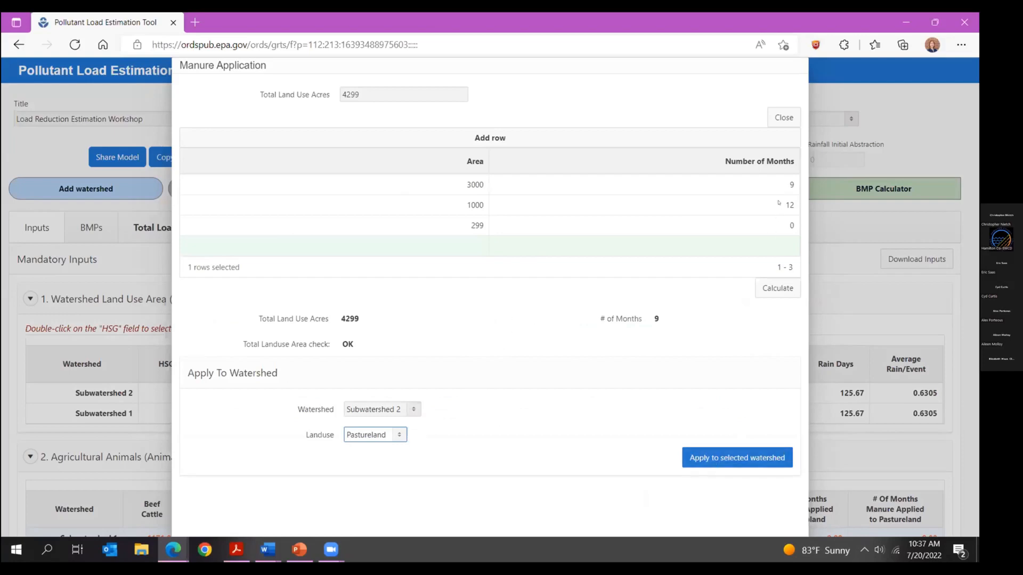
{"action": "left_click", "coordinate": [748, 462]}
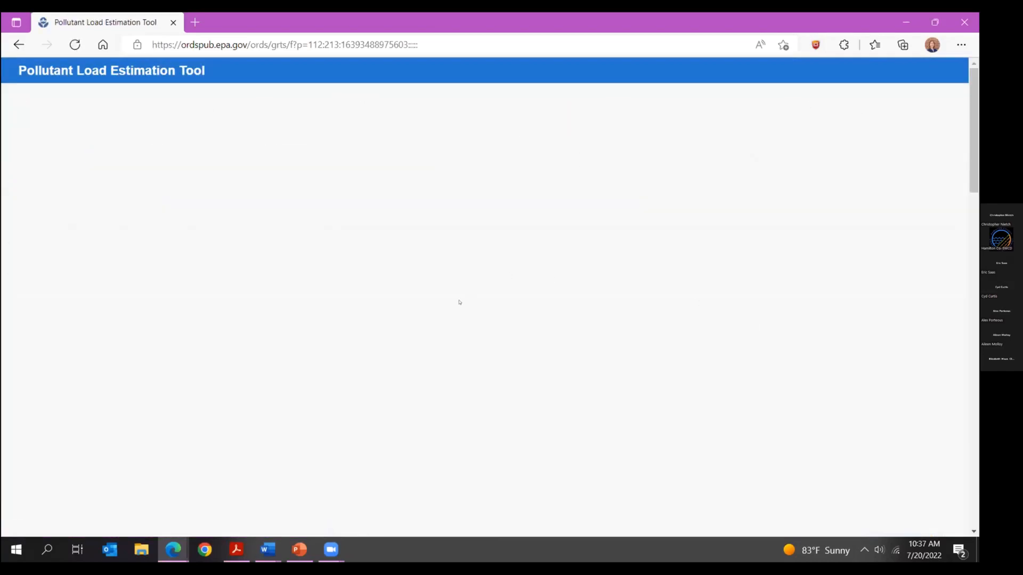
- Review the mandatory input tables from Agricultural Animals through septic discharge and soil nutrients to the Universal Soil Loss Equation
{"action": "scroll", "coordinate": [478, 318], "scroll_direction": "down", "scroll_amount": 4}
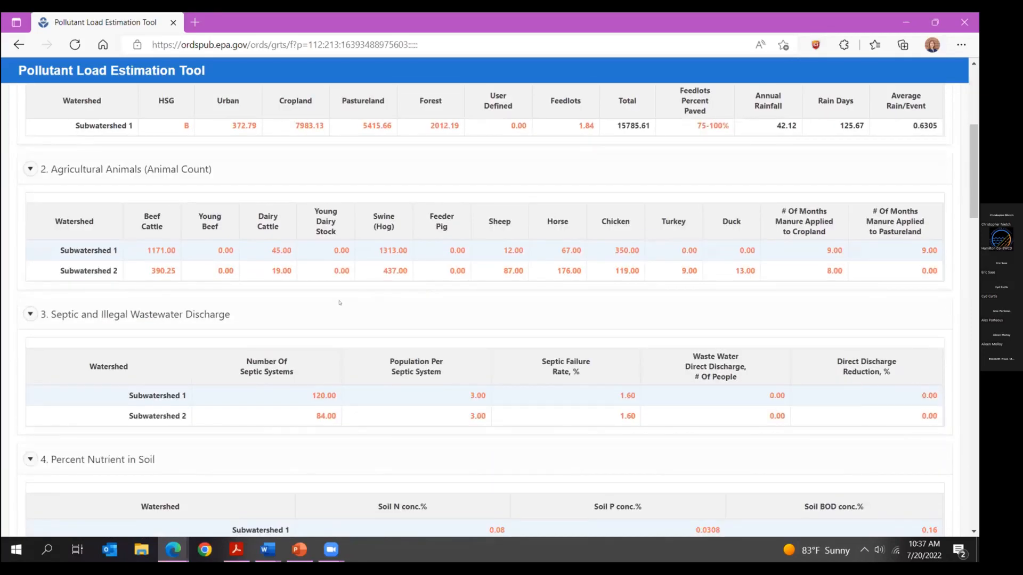
{"action": "scroll", "coordinate": [340, 299], "scroll_direction": "down", "scroll_amount": 2}
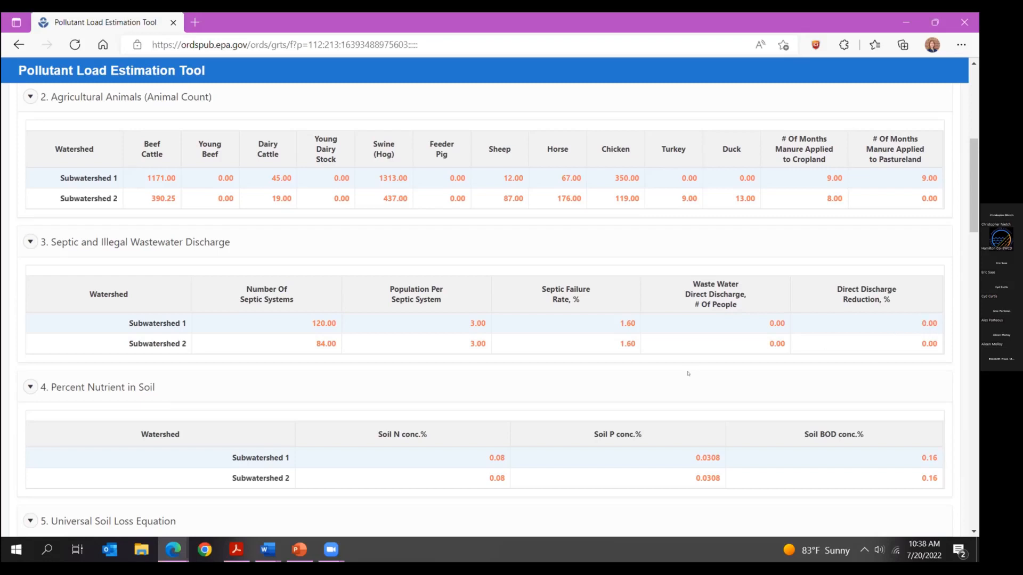
{"action": "scroll", "coordinate": [233, 319], "scroll_direction": "down", "scroll_amount": 3}
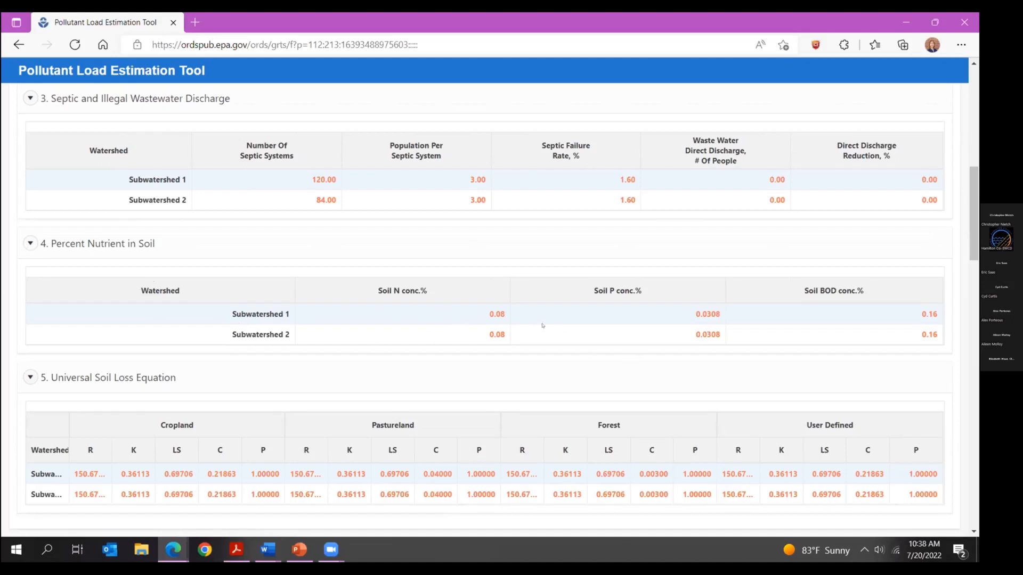
{"action": "scroll", "coordinate": [331, 315], "scroll_direction": "down", "scroll_amount": 2}
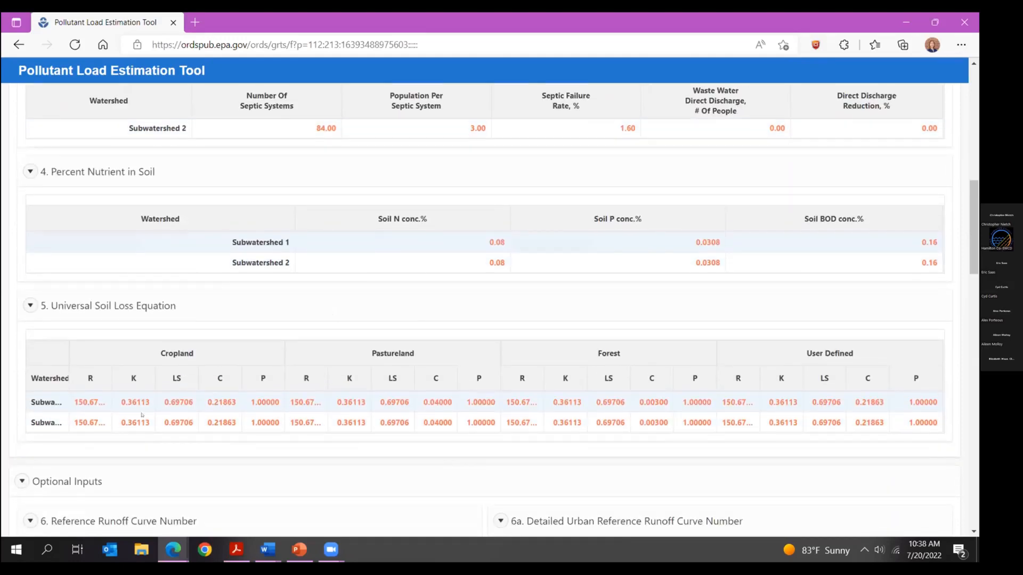
{"action": "scroll", "coordinate": [190, 376], "scroll_direction": "down", "scroll_amount": 2}
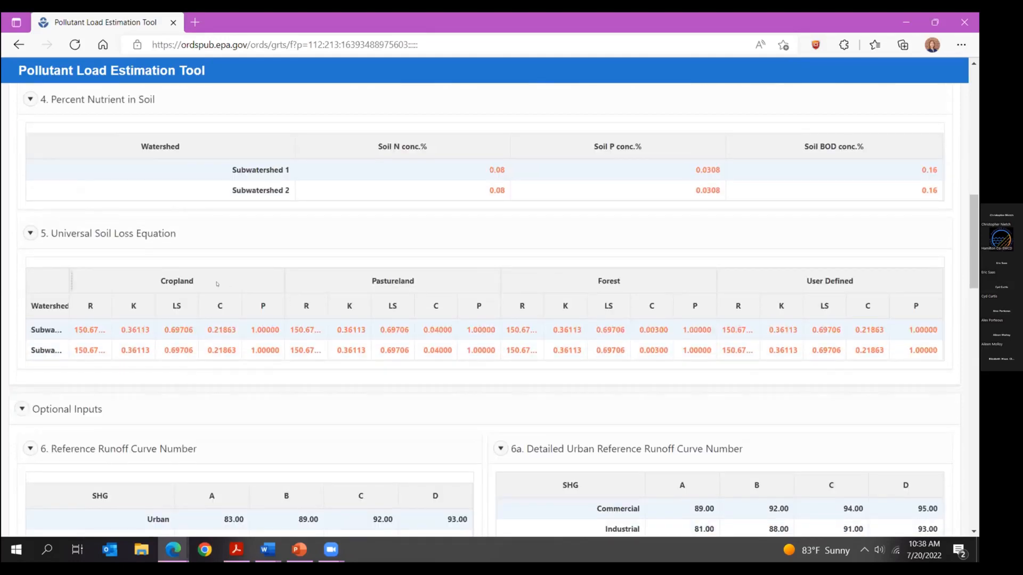
{"action": "scroll", "coordinate": [64, 290], "scroll_direction": "down", "scroll_amount": 2}
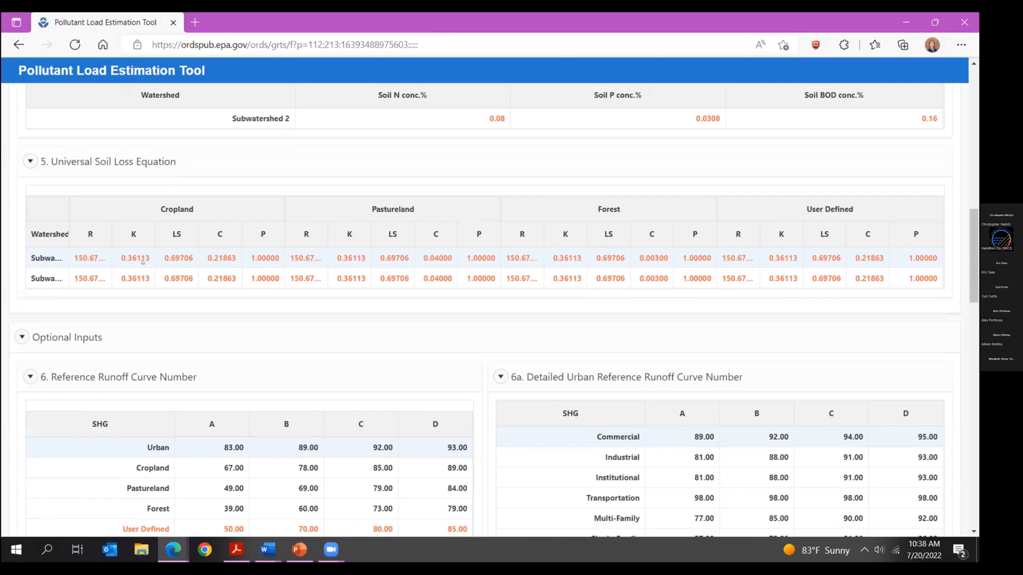
{"action": "scroll", "coordinate": [271, 309], "scroll_direction": "down", "scroll_amount": 2}
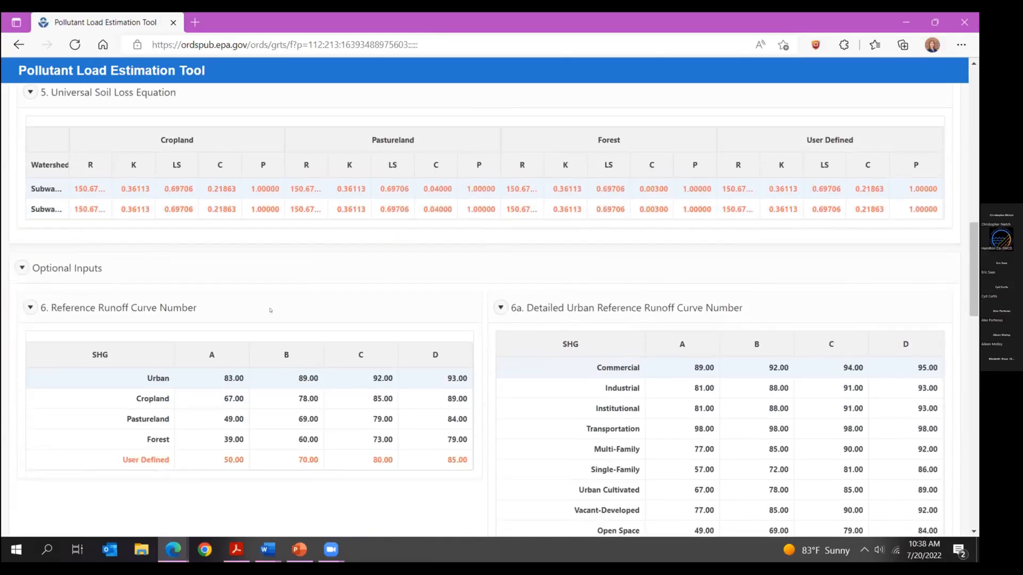
- Compare the subwatersheds' hydrologic soil groups with the Reference Runoff Curve Number tables in the optional inputs
{"action": "scroll", "coordinate": [37, 300], "scroll_direction": "down", "scroll_amount": 2}
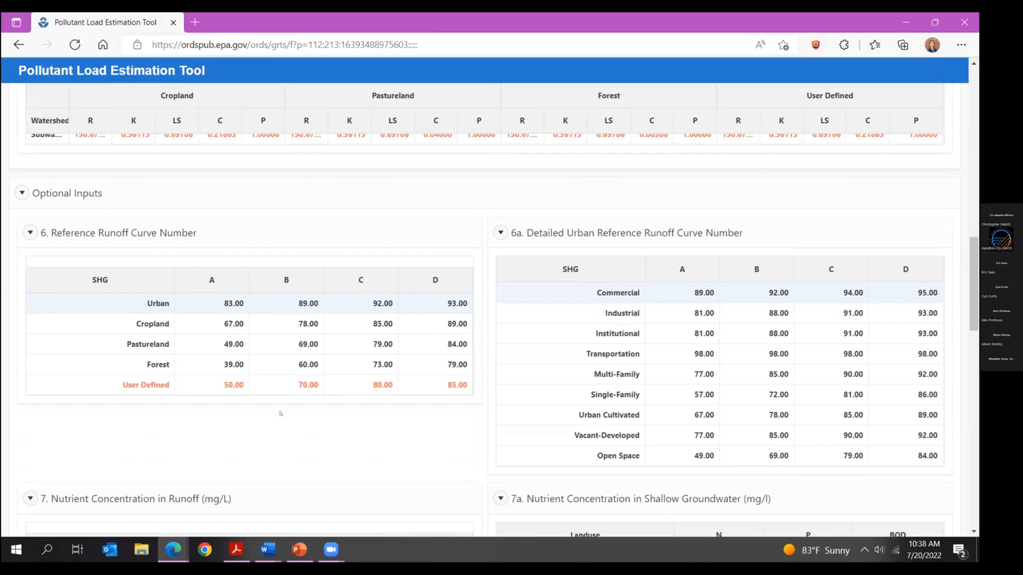
{"action": "scroll", "coordinate": [329, 381], "scroll_direction": "up", "scroll_amount": 1}
{"action": "scroll", "coordinate": [330, 382], "scroll_direction": "up", "scroll_amount": 15}
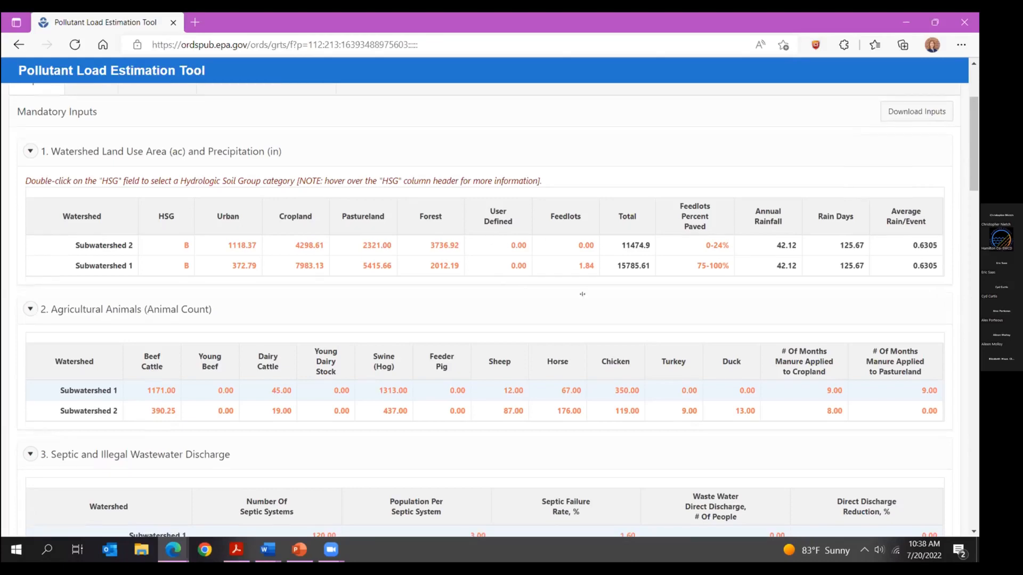
{"action": "scroll", "coordinate": [586, 298], "scroll_direction": "down", "scroll_amount": 15}
{"action": "scroll", "coordinate": [591, 308], "scroll_direction": "down", "scroll_amount": 1}
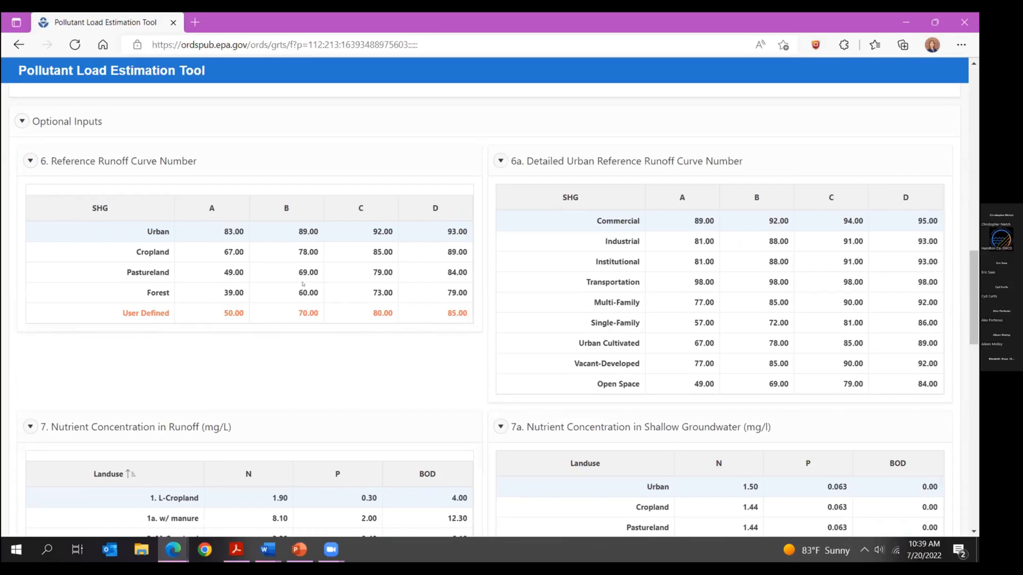
- Examine the runoff and shallow groundwater nutrient concentration tables, including the livestock density definitions in section 7's More Information
{"action": "scroll", "coordinate": [395, 324], "scroll_direction": "down", "scroll_amount": 4}
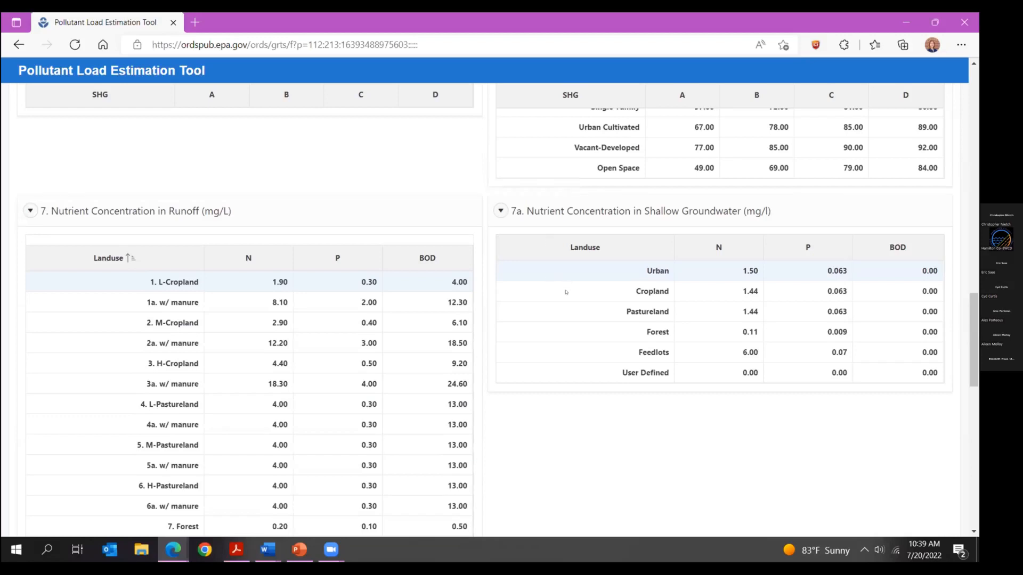
{"action": "scroll", "coordinate": [572, 293], "scroll_direction": "down", "scroll_amount": 1}
{"action": "scroll", "coordinate": [590, 300], "scroll_direction": "down", "scroll_amount": 1}
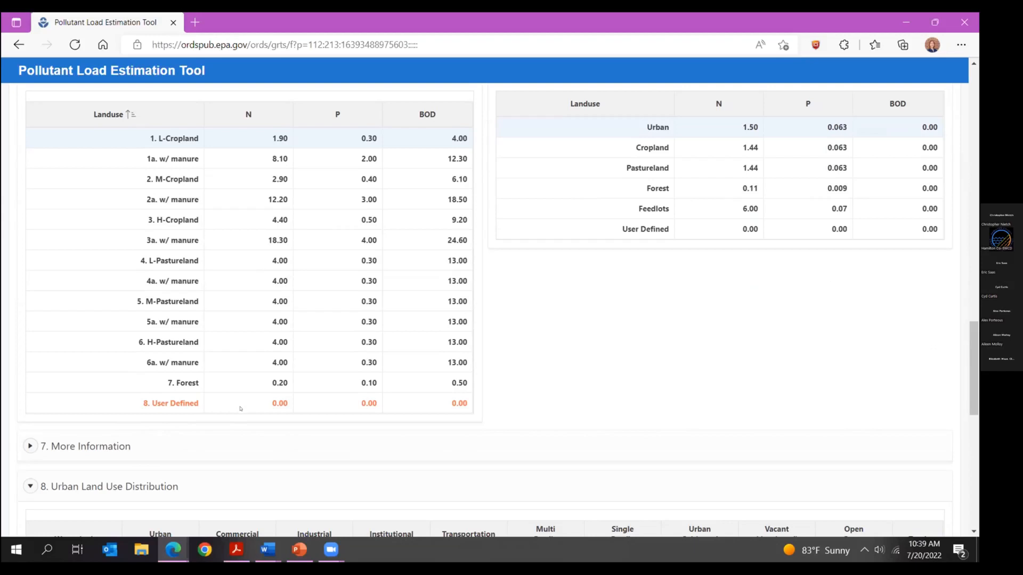
{"action": "scroll", "coordinate": [240, 409], "scroll_direction": "up", "scroll_amount": 1}
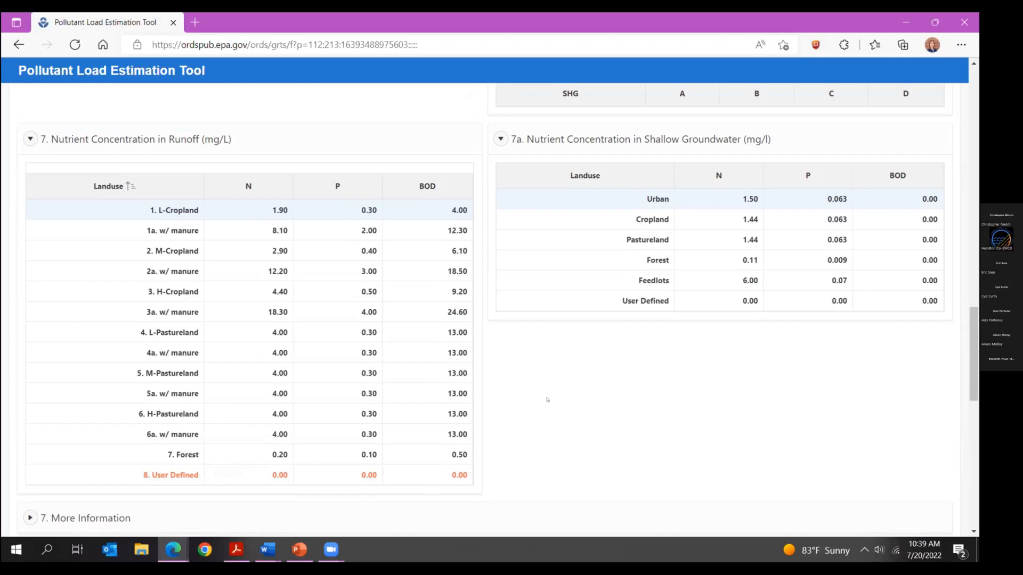
{"action": "scroll", "coordinate": [547, 399], "scroll_direction": "down", "scroll_amount": 3}
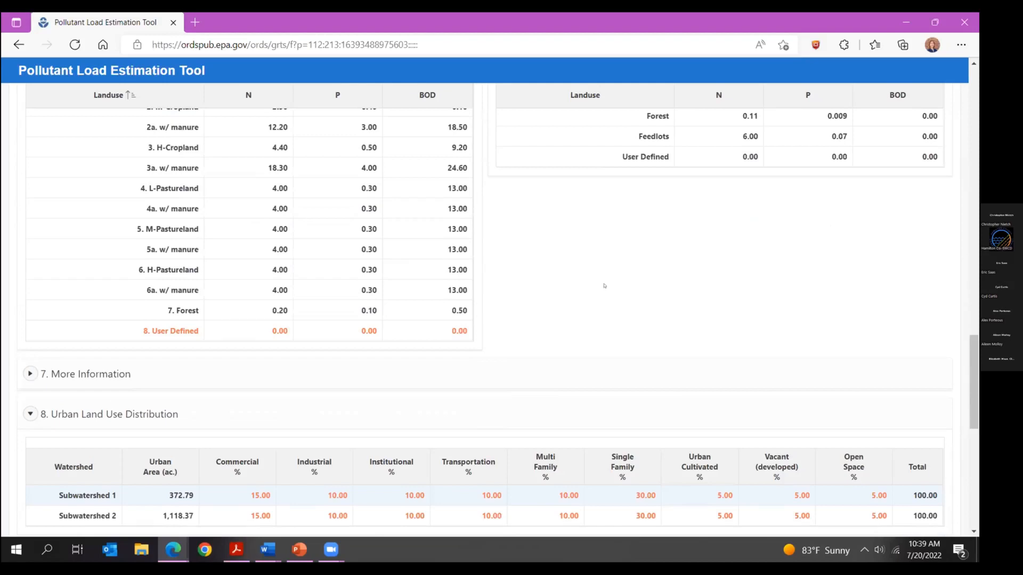
{"action": "scroll", "coordinate": [604, 286], "scroll_direction": "down", "scroll_amount": 2}
{"action": "left_click", "coordinate": [30, 302]}
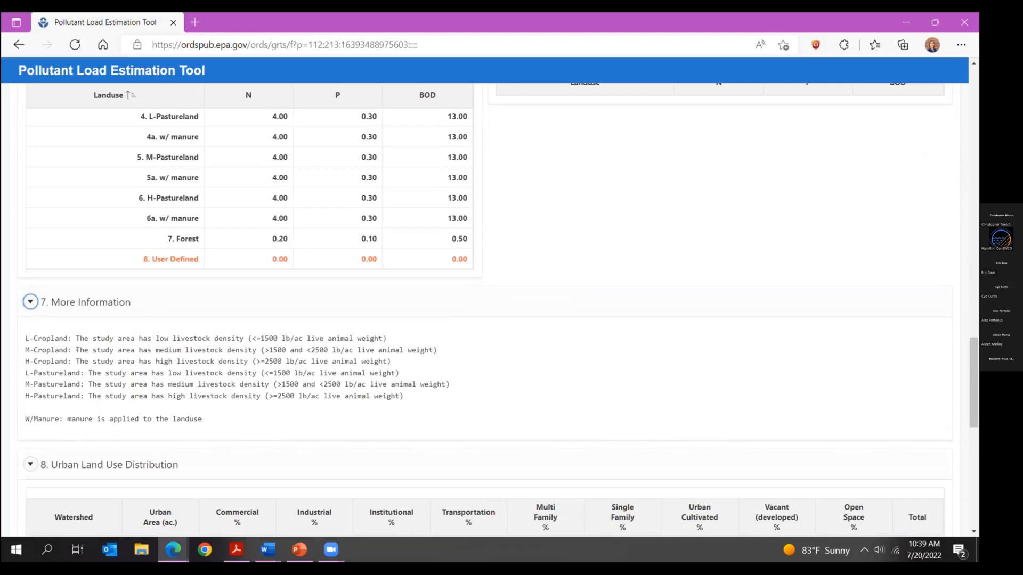
{"action": "scroll", "coordinate": [95, 407], "scroll_direction": "up", "scroll_amount": 3}
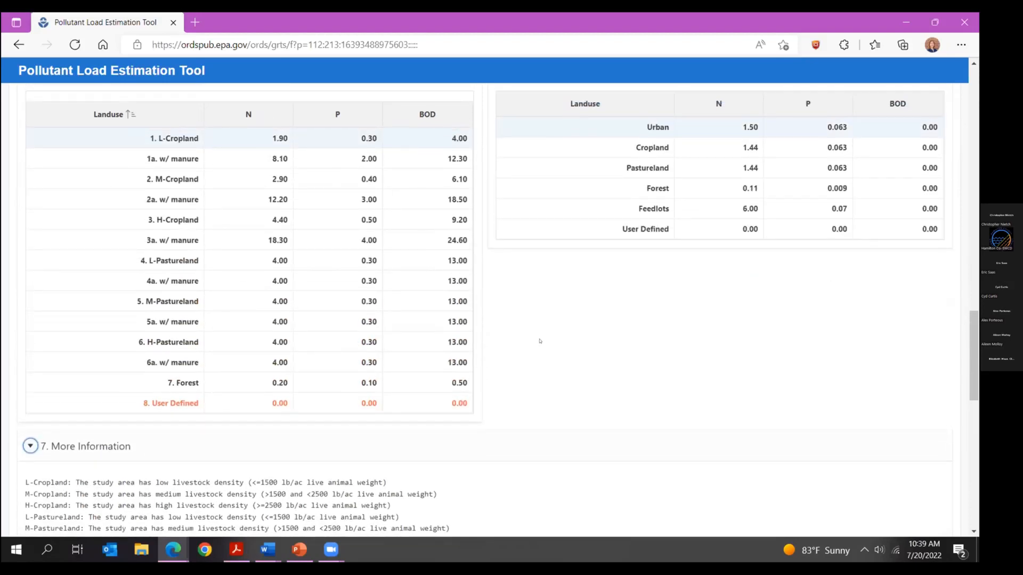
{"action": "scroll", "coordinate": [99, 438], "scroll_direction": "down", "scroll_amount": 3}
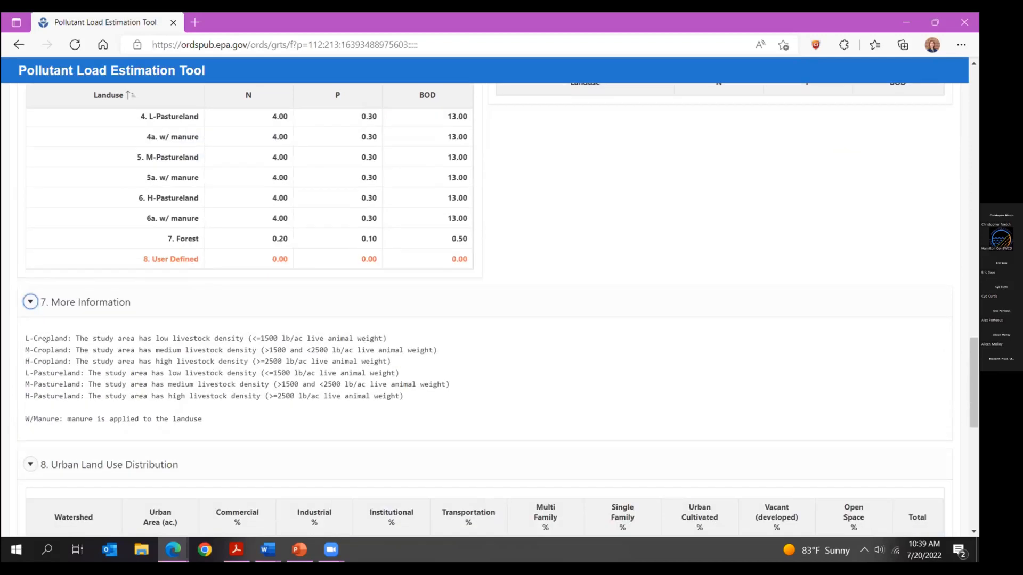
{"action": "left_click", "coordinate": [31, 302]}
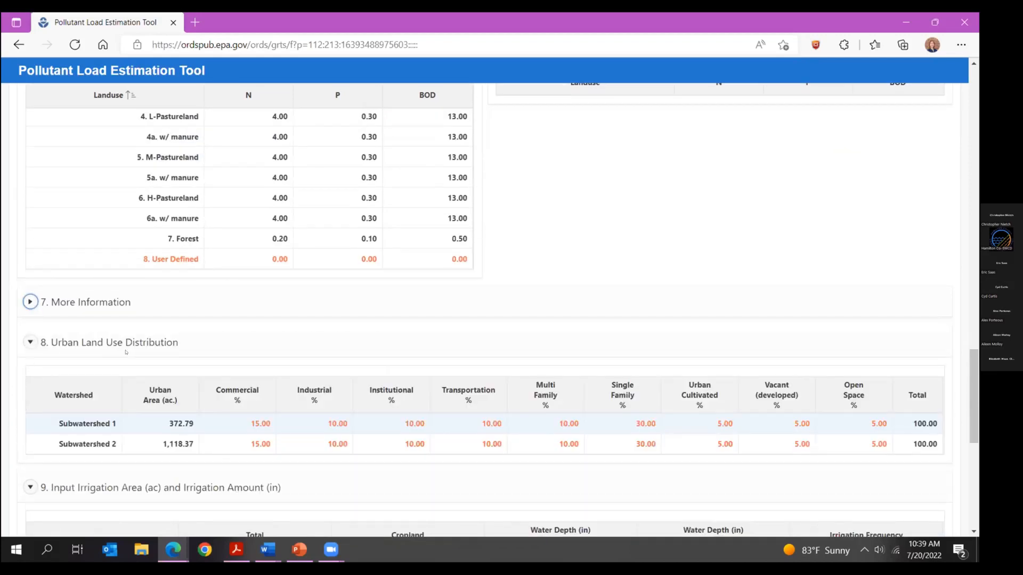
- Review the Urban Land Use Distribution, irrigation and cropland wildlife density tables, then return to the model's header
{"action": "scroll", "coordinate": [80, 363], "scroll_direction": "down", "scroll_amount": 2}
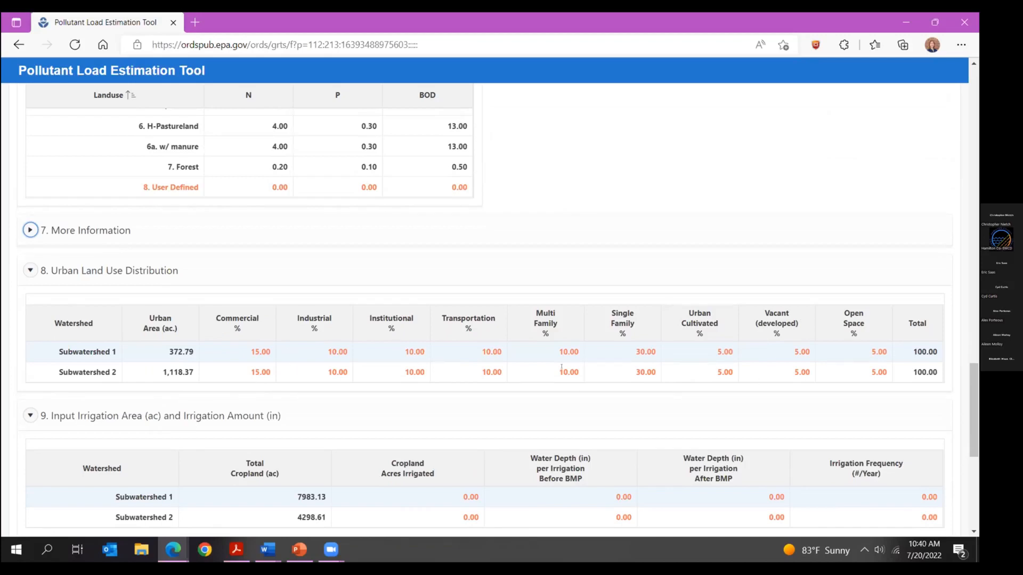
{"action": "scroll", "coordinate": [419, 400], "scroll_direction": "down", "scroll_amount": 3}
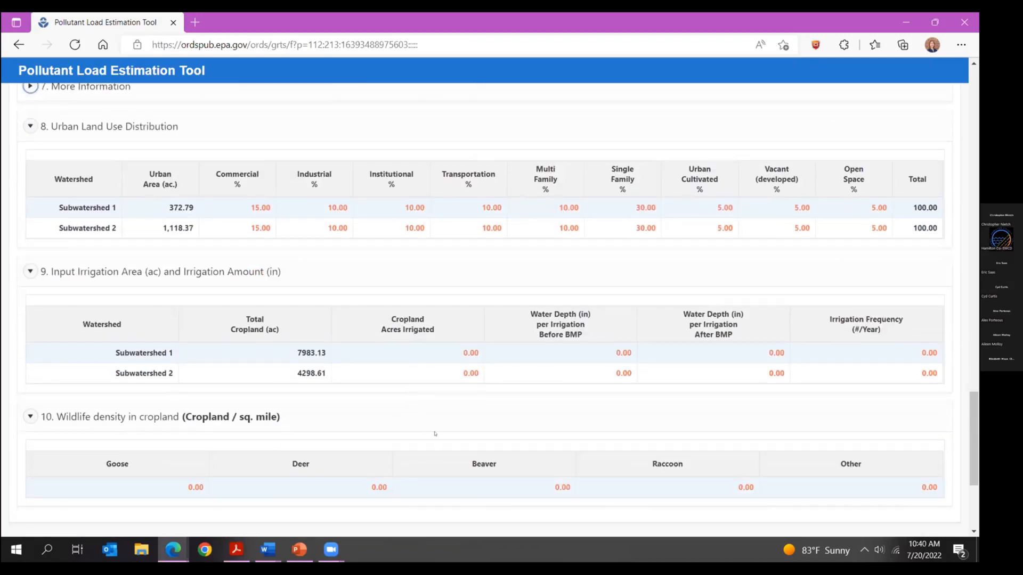
{"action": "scroll", "coordinate": [466, 406], "scroll_direction": "down", "scroll_amount": 2}
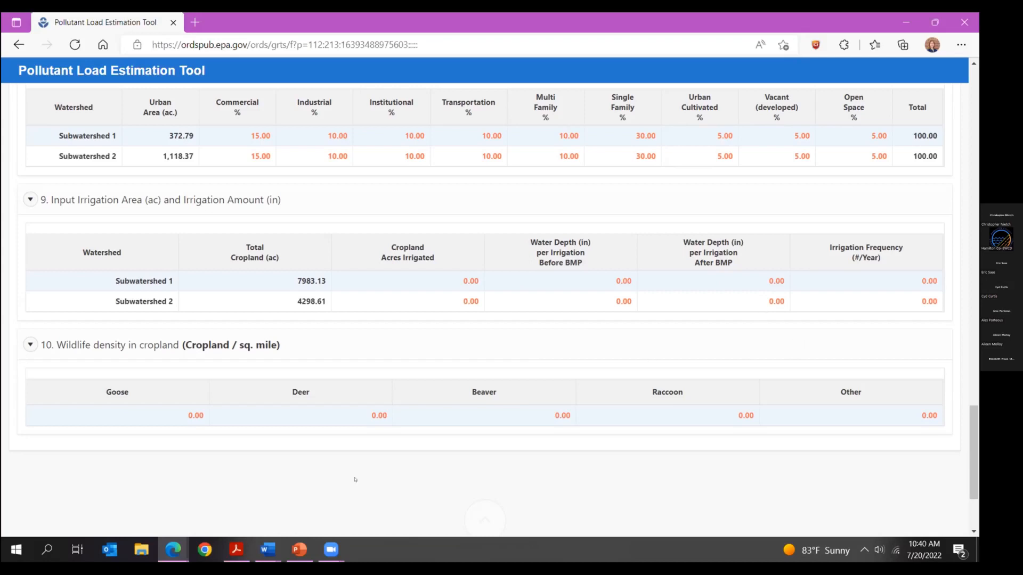
{"action": "scroll", "coordinate": [356, 479], "scroll_direction": "down", "scroll_amount": 2}
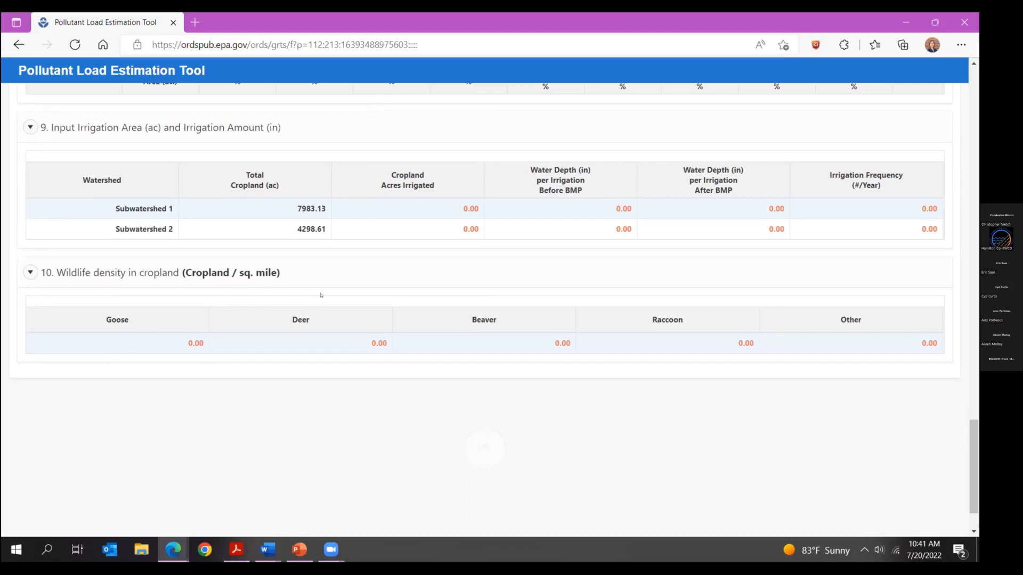
{"action": "scroll", "coordinate": [348, 328], "scroll_direction": "up", "scroll_amount": 10}
{"action": "scroll", "coordinate": [362, 316], "scroll_direction": "up", "scroll_amount": 15}
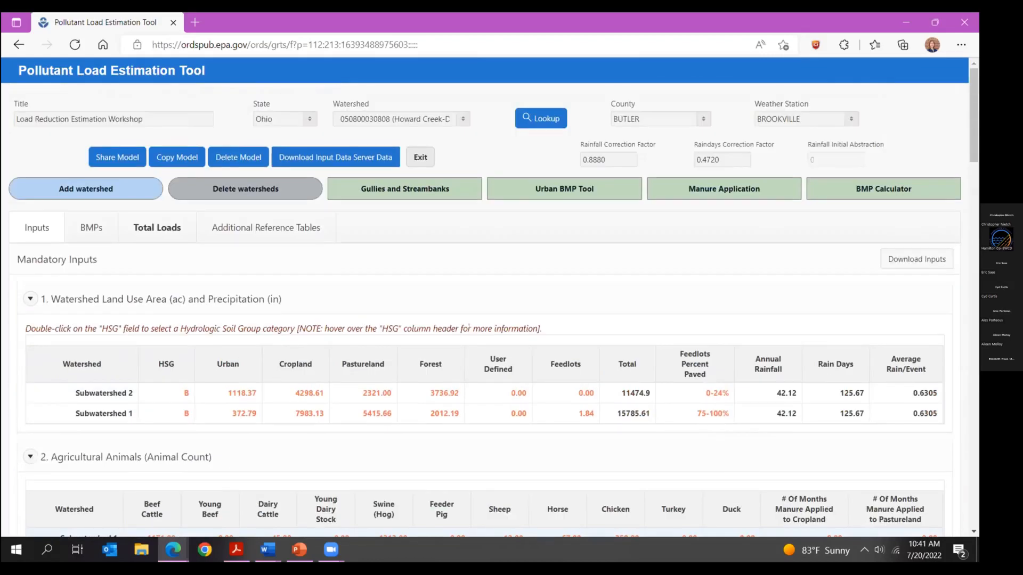
- Start a new gully entry in the Gullies and Streambanks form and assign it to Subwatershed 1
{"action": "left_click", "coordinate": [397, 188]}
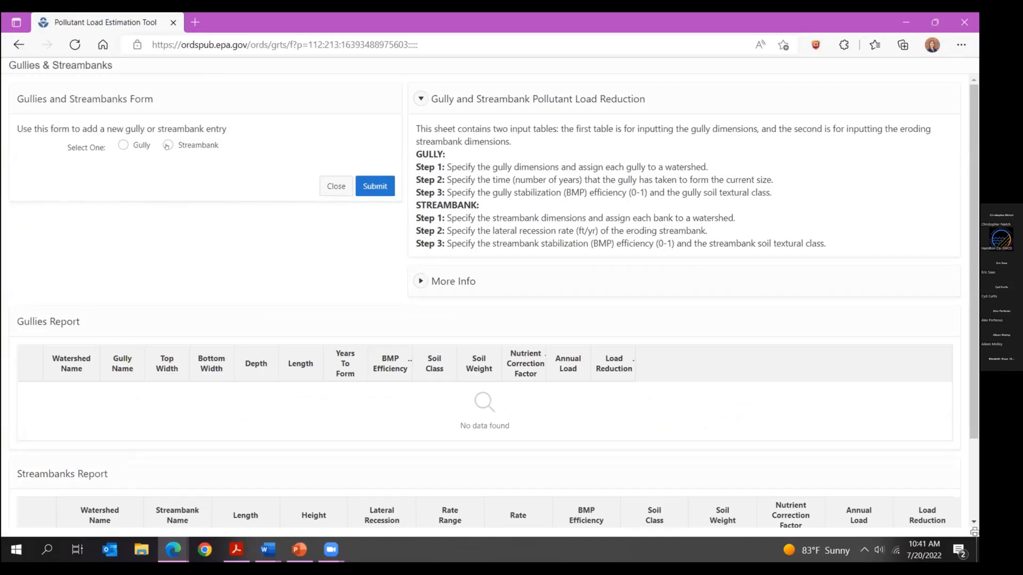
{"action": "left_click", "coordinate": [121, 145]}
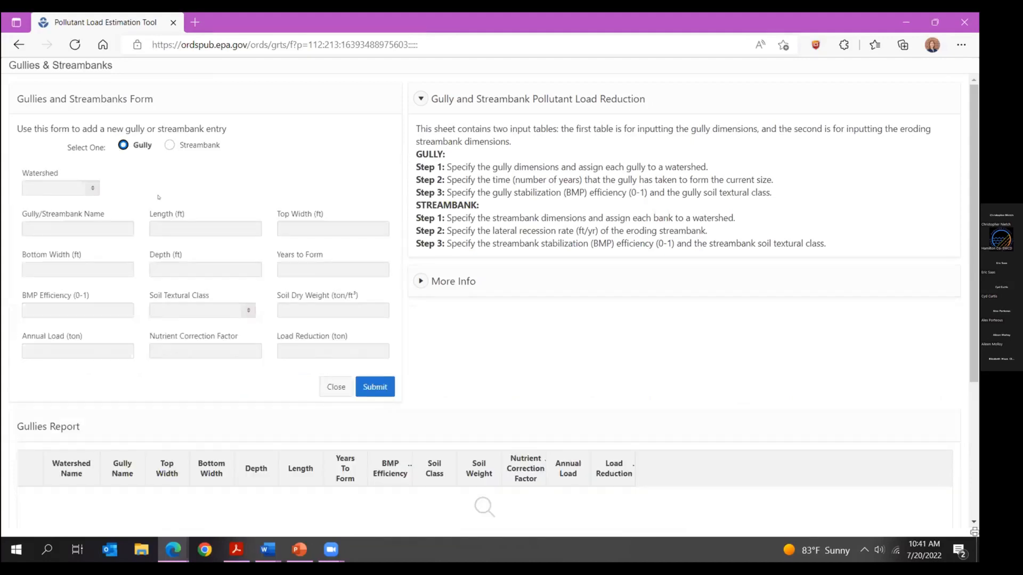
{"action": "left_click", "coordinate": [87, 189]}
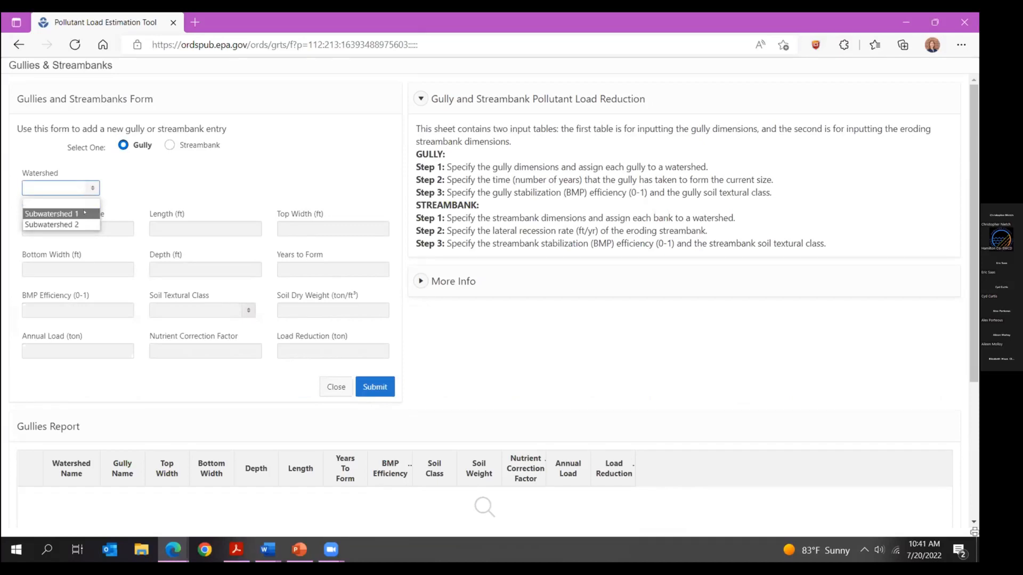
{"action": "left_click", "coordinate": [84, 213]}
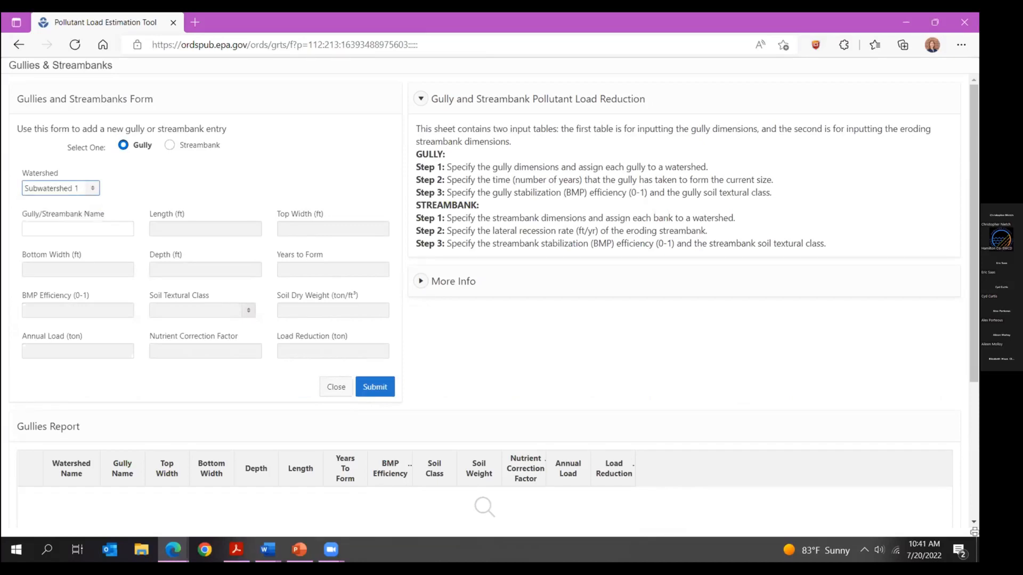
- Name the gully entry "All gullies" and set its length to 6000 ft
{"action": "left_click", "coordinate": [87, 218]}
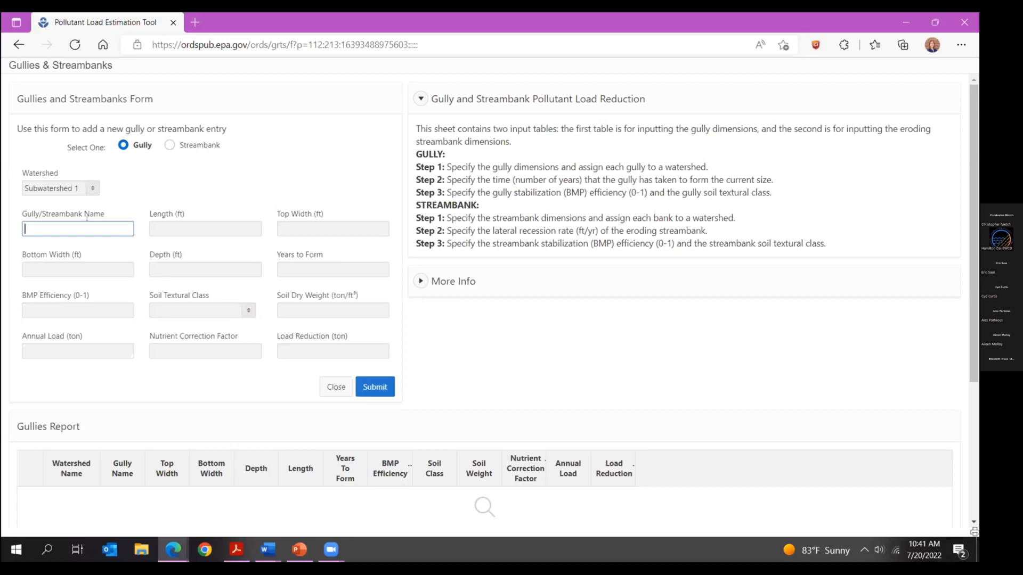
{"action": "type", "text": "All gullies"}
{"action": "key", "text": "Tab"}
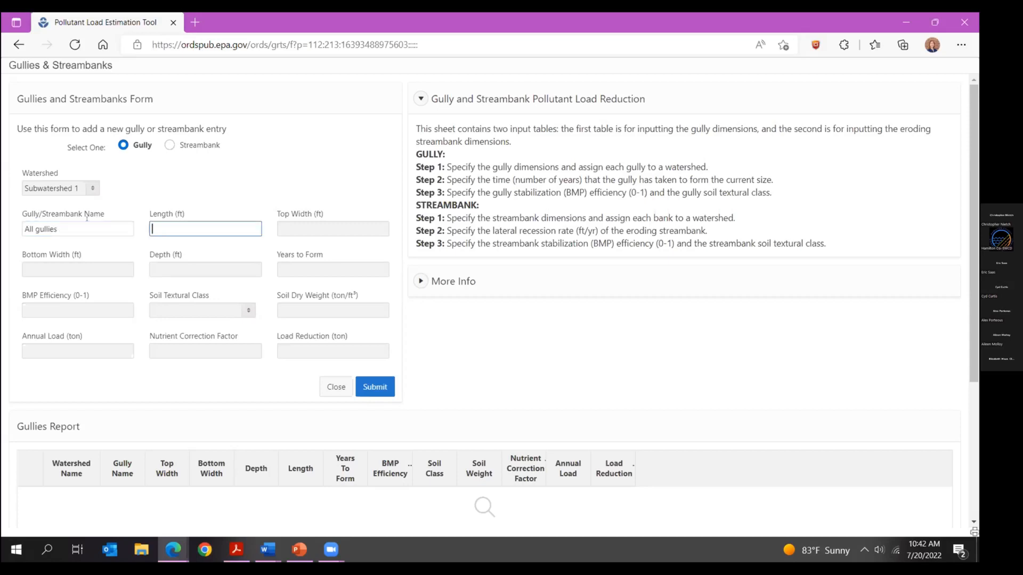
{"action": "type", "text": "6000"}
{"action": "key", "text": "Tab"}
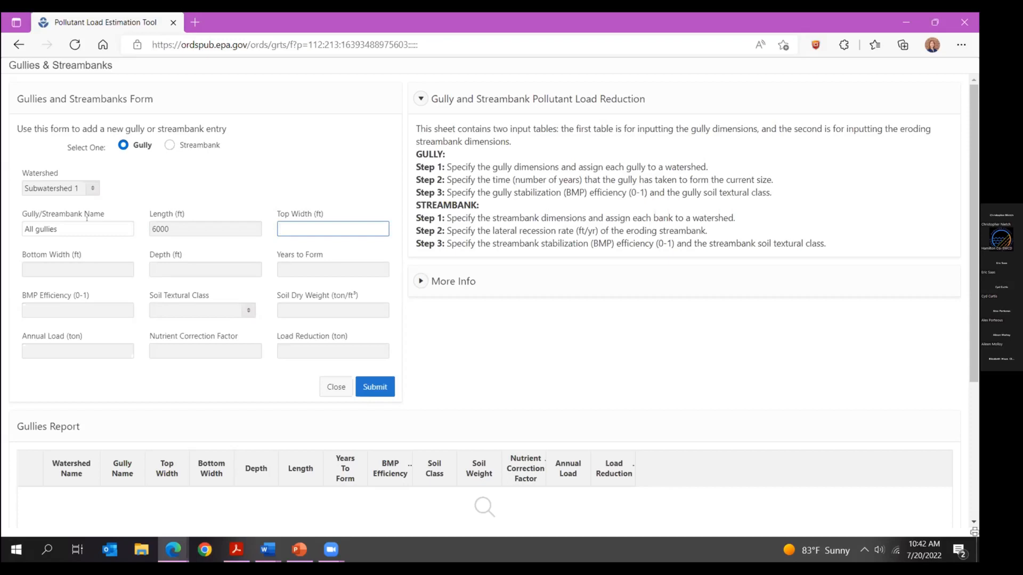
- Set the gully's top width to 1.5 ft, bottom width to 0.5 ft, depth to 1 ft and years to form to 1
{"action": "type", "text": "1.5"}
{"action": "key", "text": "Tab"}
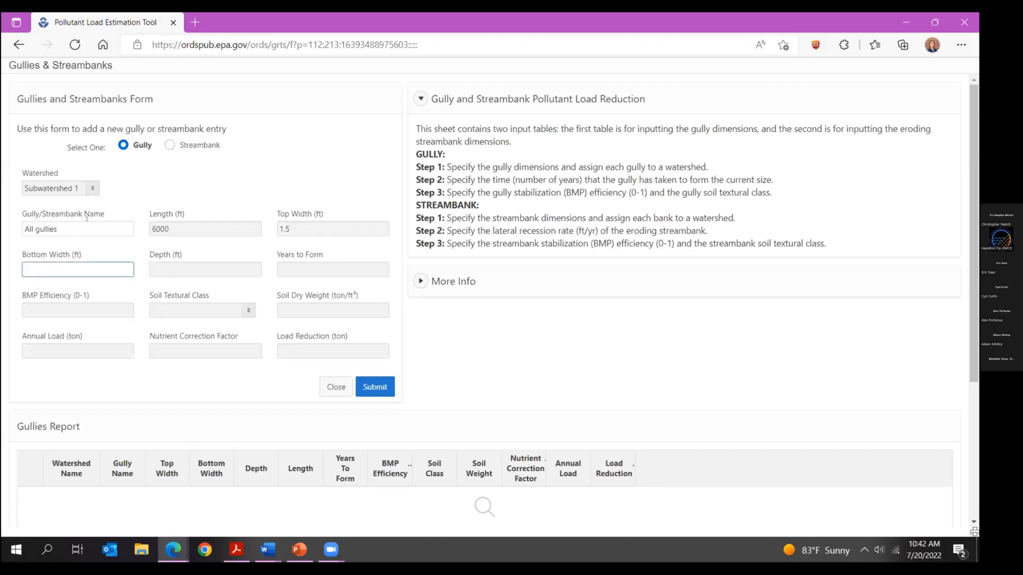
{"action": "type", "text": "0.5"}
{"action": "key", "text": "Tab"}
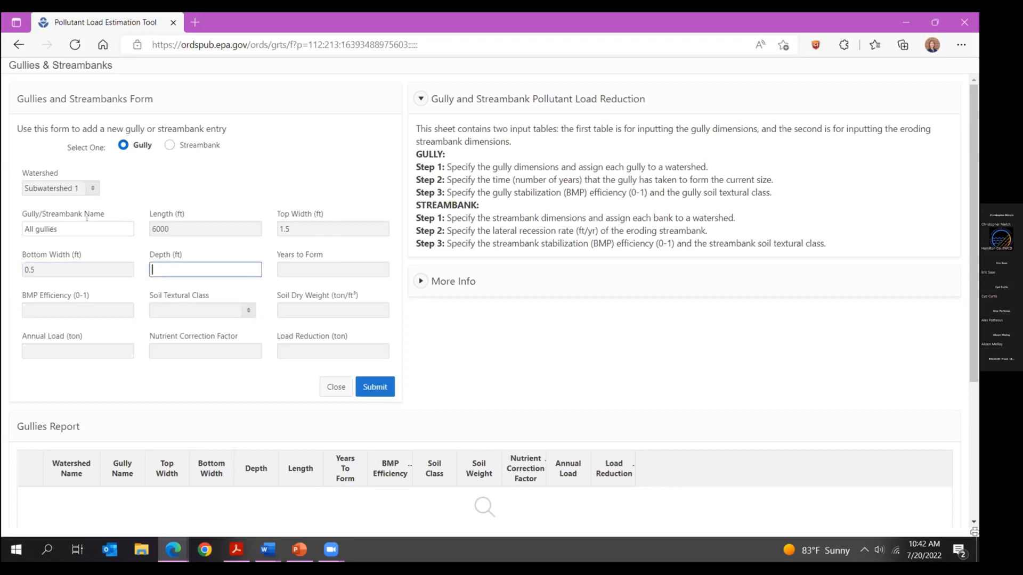
{"action": "type", "text": "1"}
{"action": "key", "text": "Tab"}
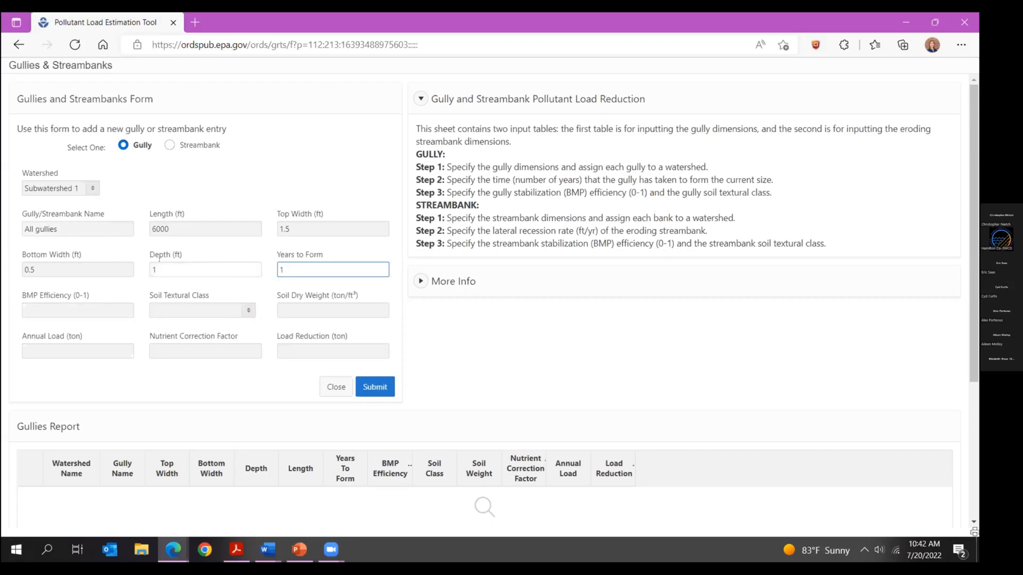
{"action": "left_click", "coordinate": [135, 292]}
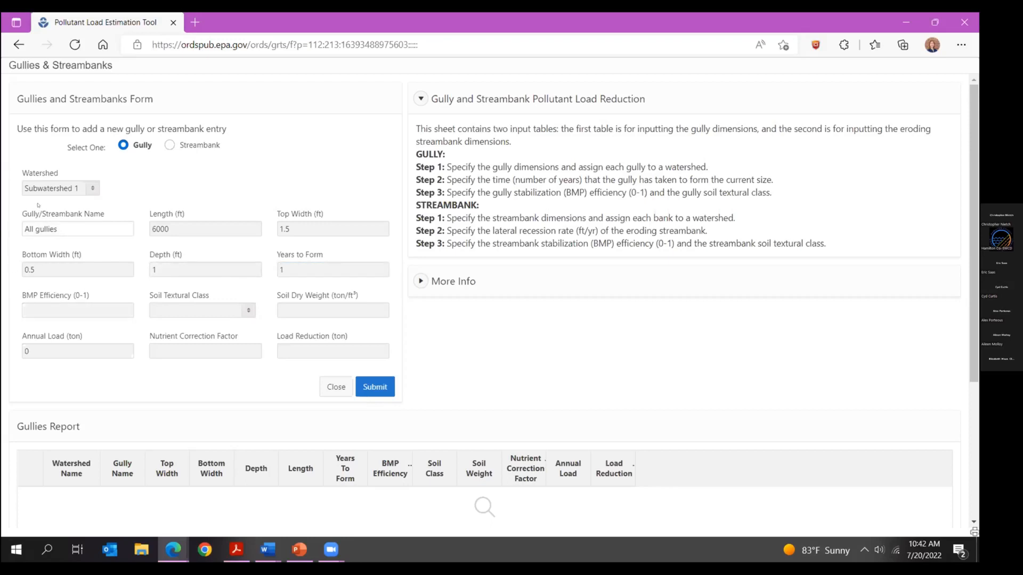
- Give the gully a BMP efficiency of 0 and the Silt Loam soil textural class, and submit the entry
{"action": "left_click", "coordinate": [30, 305]}
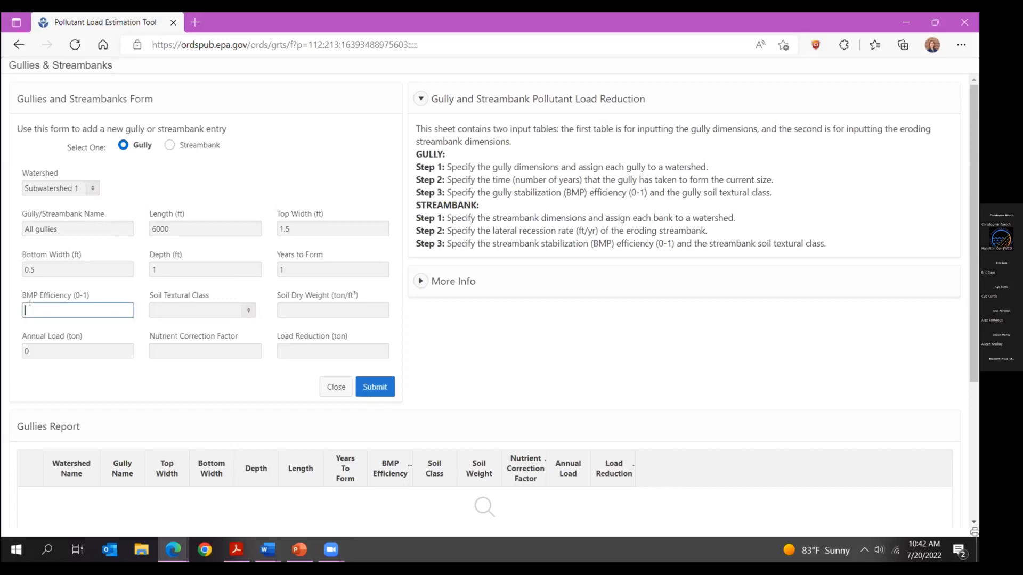
{"action": "type", "text": "0"}
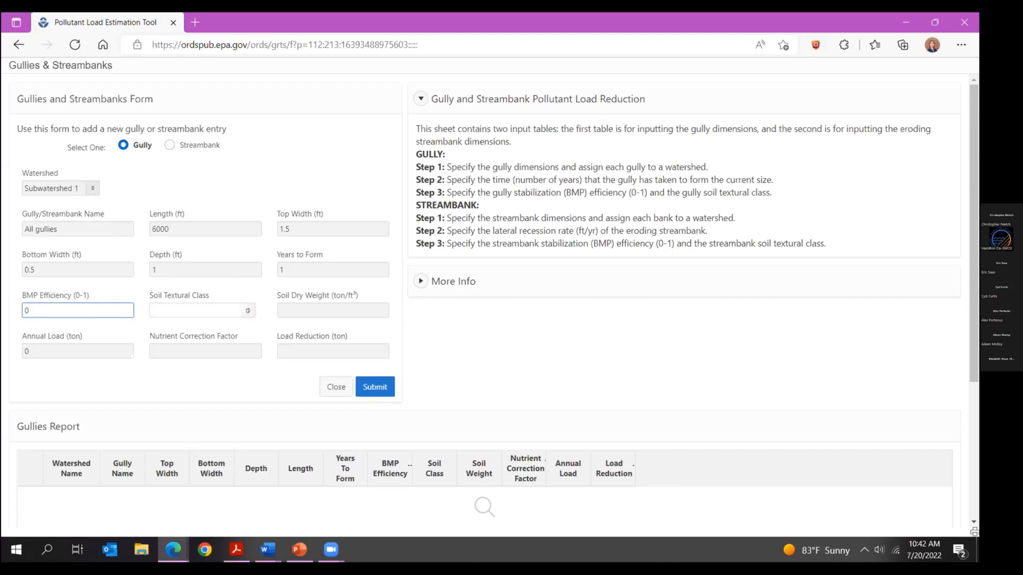
{"action": "left_click", "coordinate": [197, 310]}
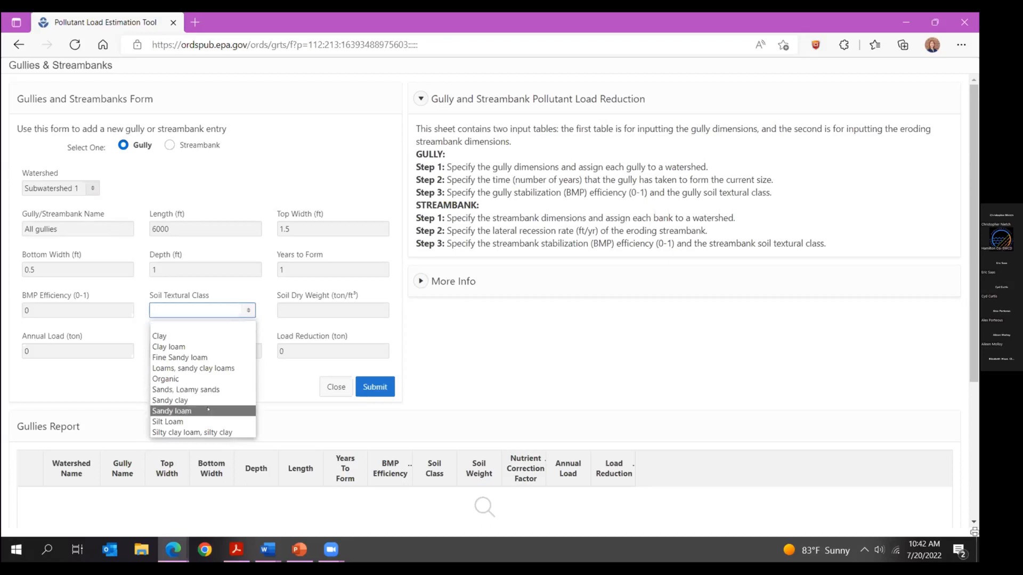
{"action": "left_click", "coordinate": [189, 422]}
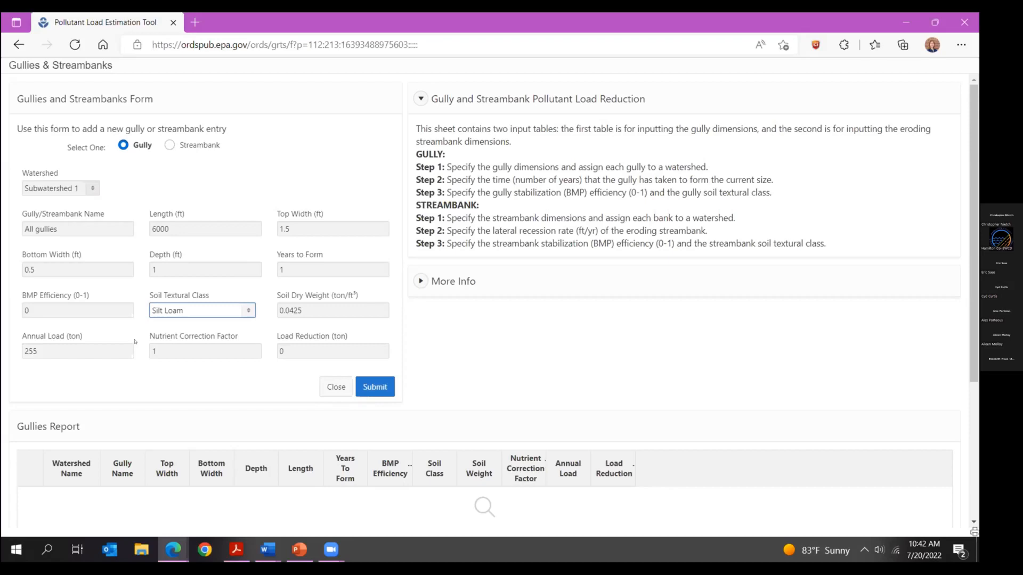
{"action": "left_click", "coordinate": [365, 389]}
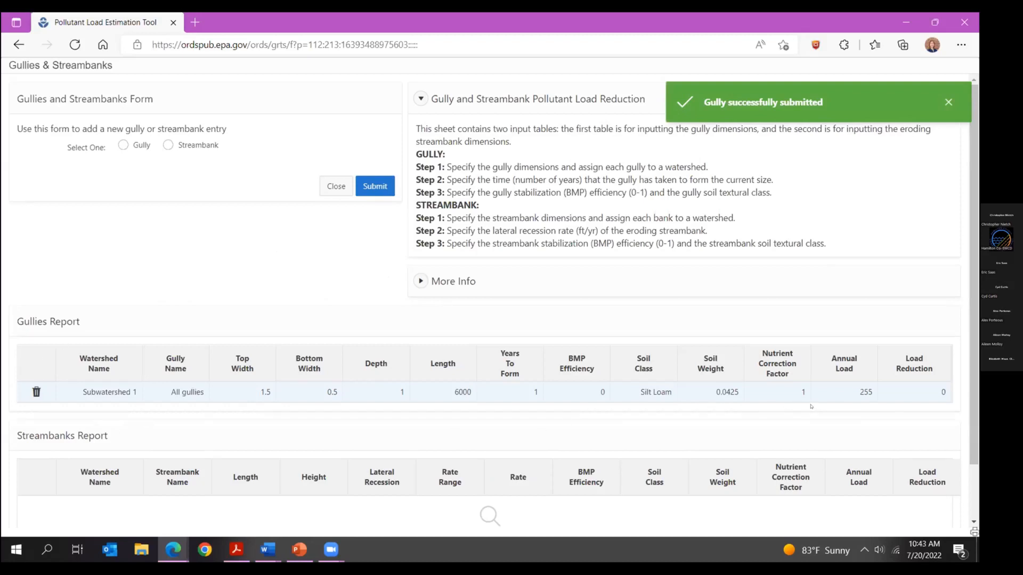
- Start a new streambank entry assigned to Subwatershed 2 and name it "Stream 1 Left"
{"action": "left_click", "coordinate": [168, 145]}
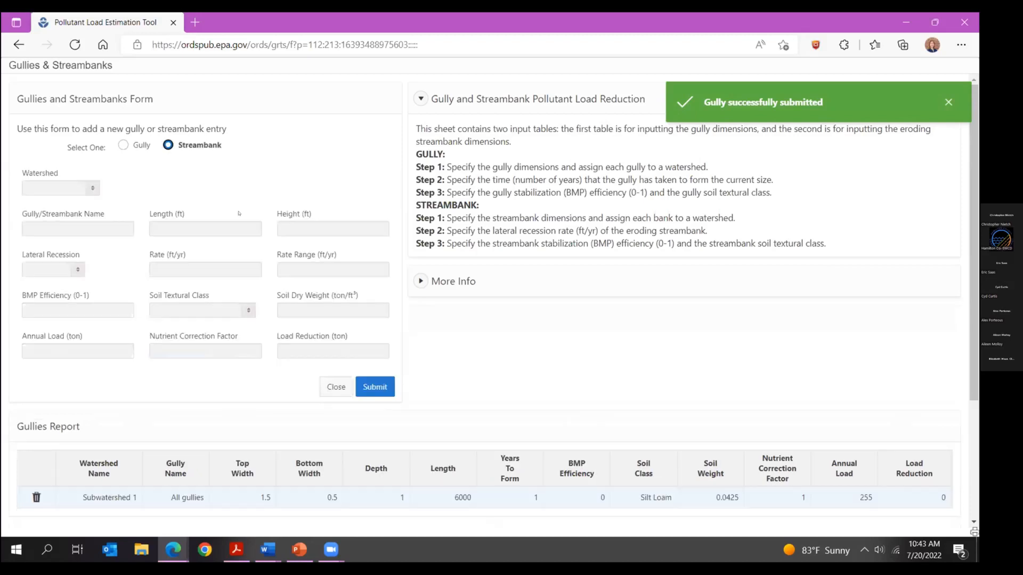
{"action": "left_click", "coordinate": [91, 190]}
{"action": "left_click", "coordinate": [85, 224]}
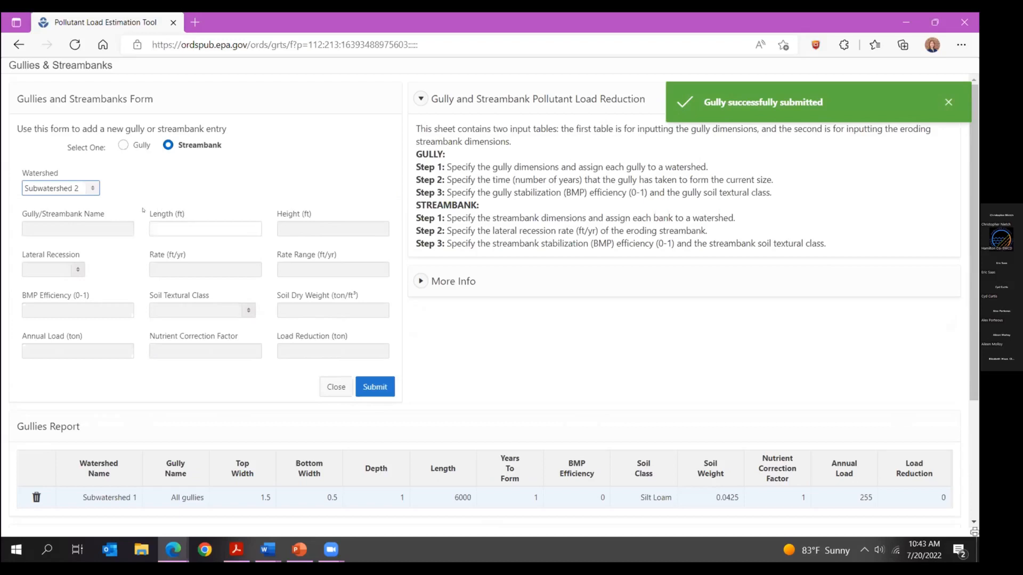
{"action": "left_click", "coordinate": [87, 227]}
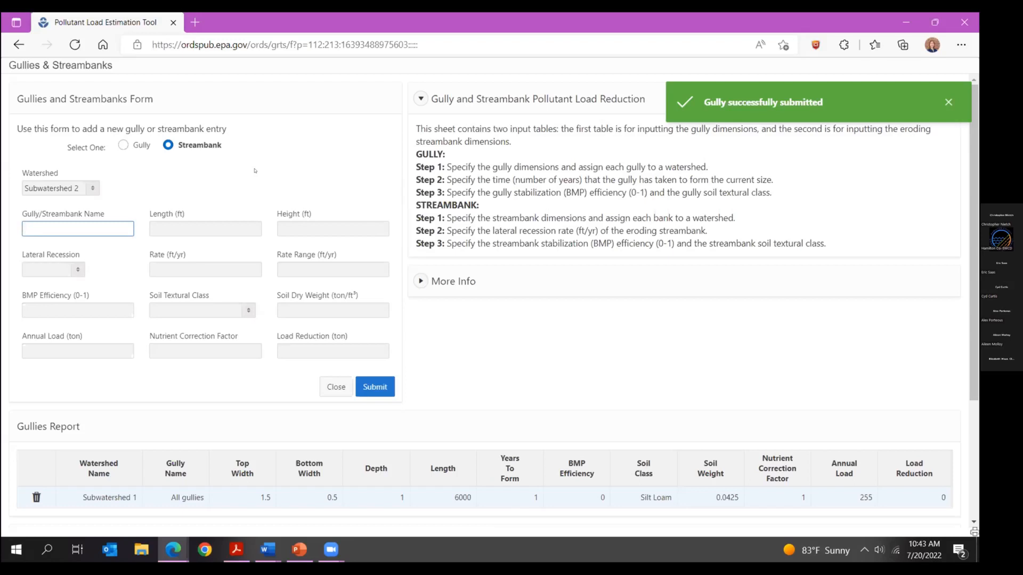
{"action": "type", "text": "Stream 1 Left"}
{"action": "key", "text": "Tab"}
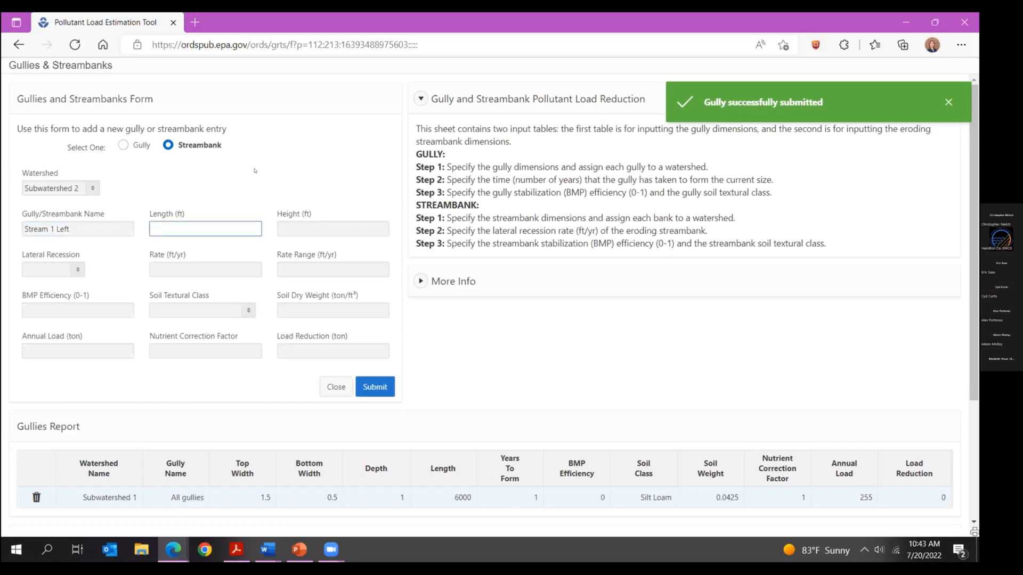
- Set the streambank's length to 1000 ft, its height to 4 ft and its lateral recession to Severe
{"action": "type", "text": "1000"}
{"action": "key", "text": "Tab"}
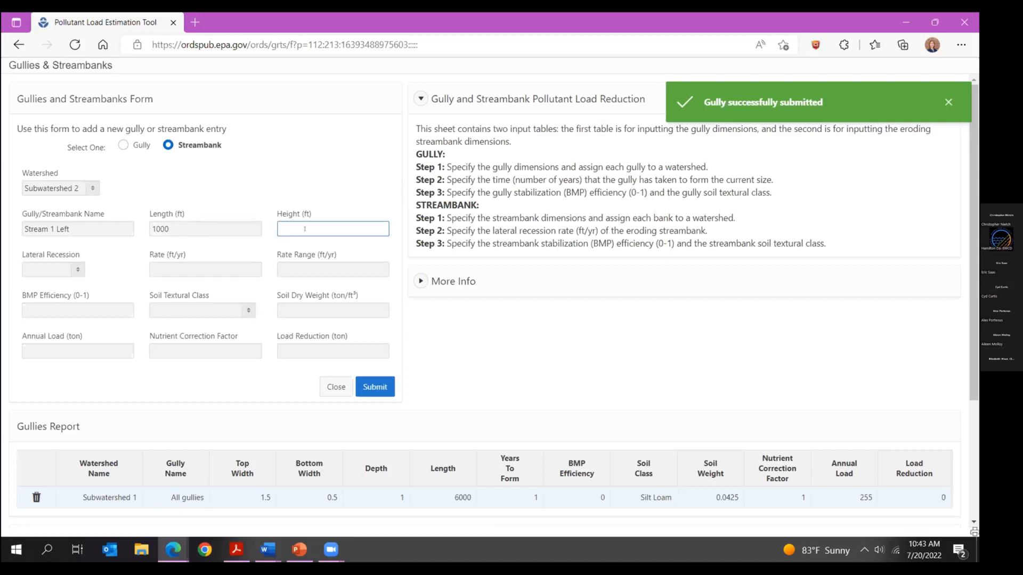
{"action": "type", "text": "4"}
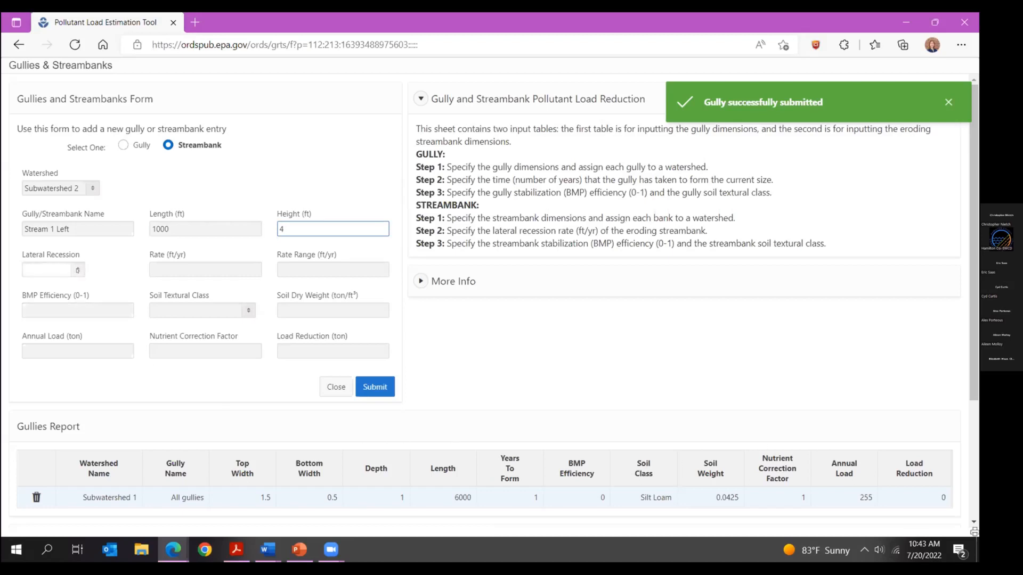
{"action": "left_click", "coordinate": [53, 269]}
{"action": "left_click", "coordinate": [36, 317]}
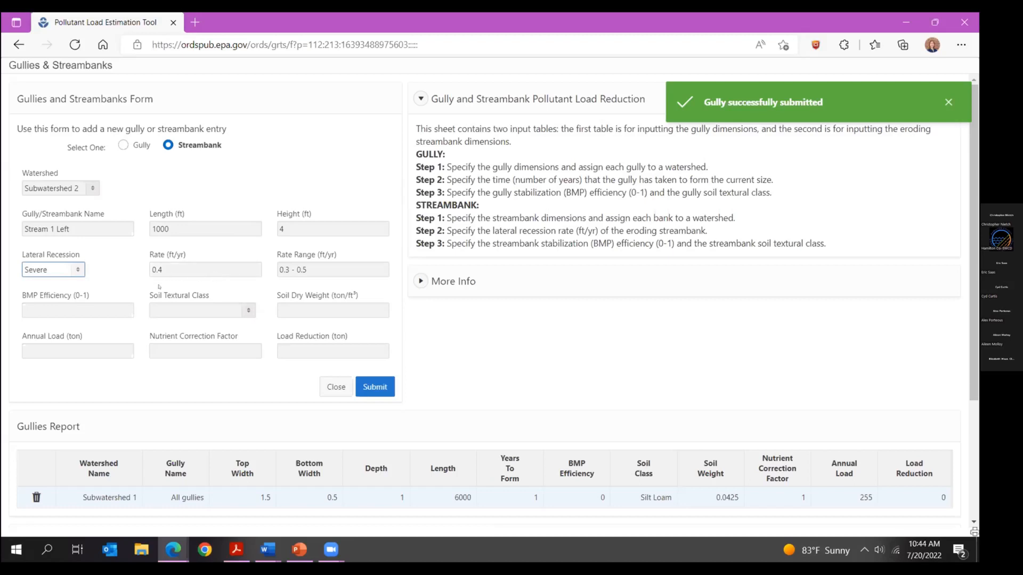
- Give the streambank a BMP efficiency of 0 and the Silt Loam soil textural class, and submit the entry
{"action": "left_click", "coordinate": [72, 309]}
{"action": "type", "text": "0"}
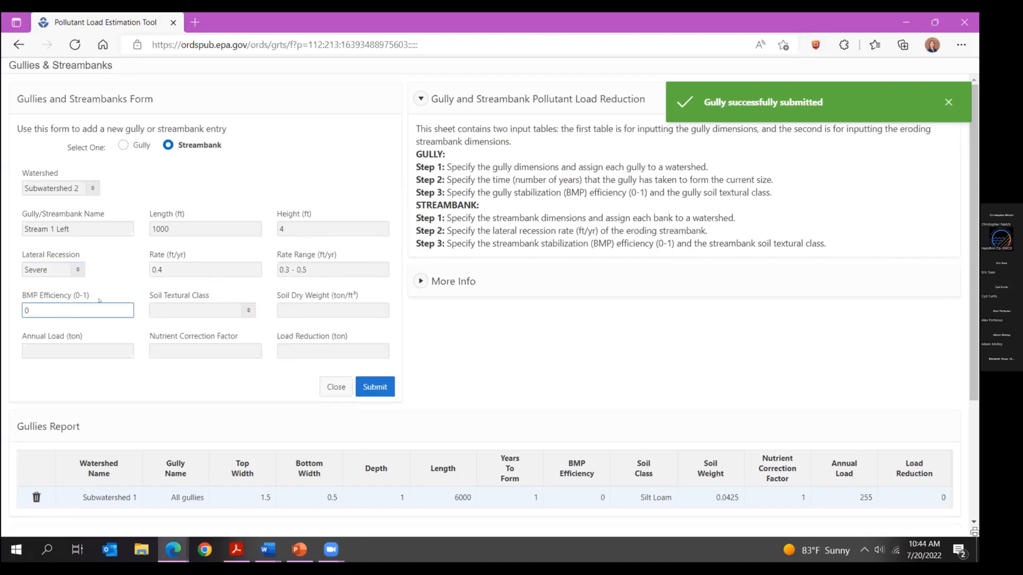
{"action": "left_click", "coordinate": [203, 311]}
{"action": "left_click", "coordinate": [142, 358]}
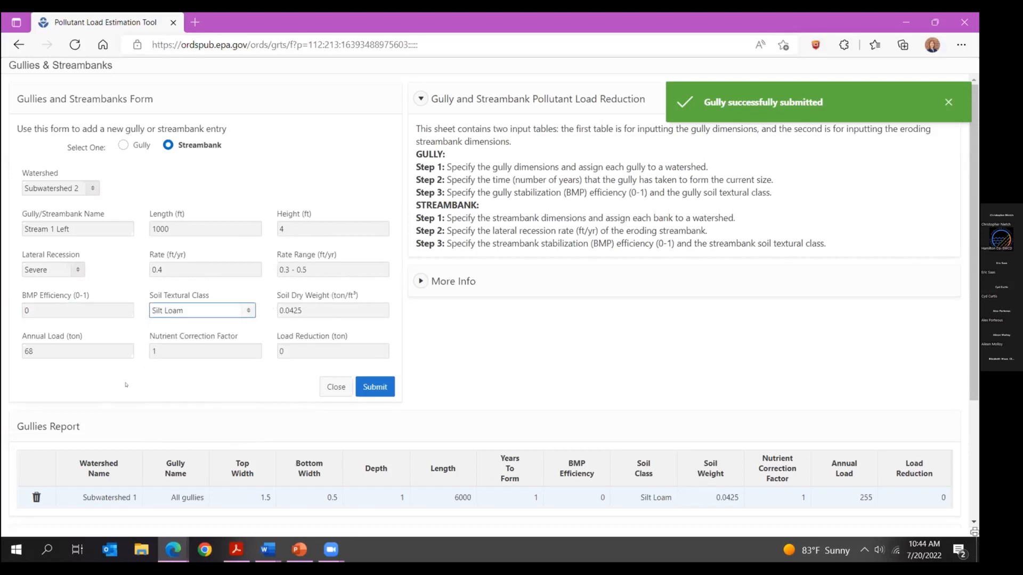
{"action": "left_click", "coordinate": [373, 389]}
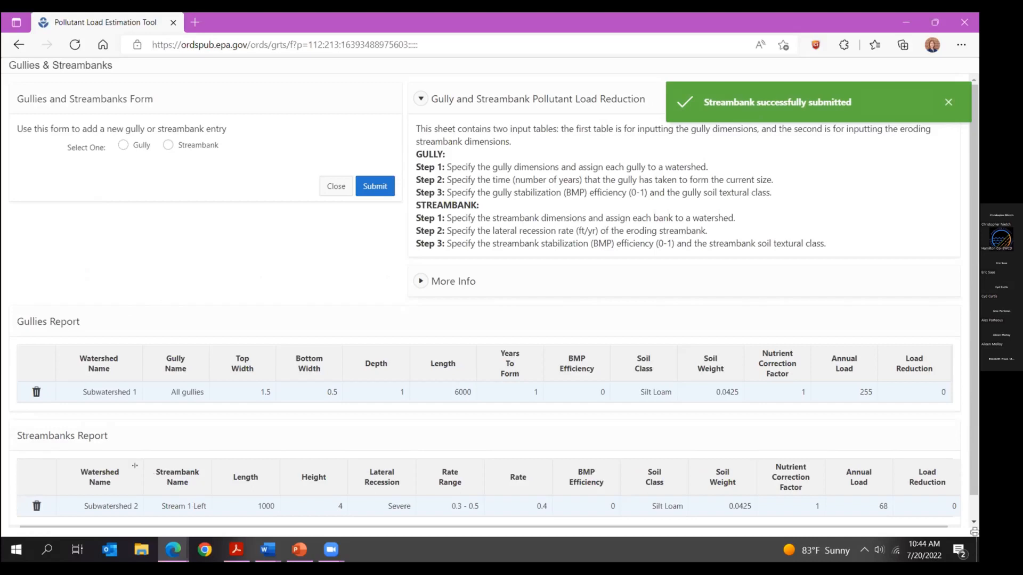
- Change the BMP efficiency of the "All gullies" entry in the Gullies Report to 90 and close the Gullies and Streambanks form
{"action": "scroll", "coordinate": [214, 469], "scroll_direction": "down", "scroll_amount": 1}
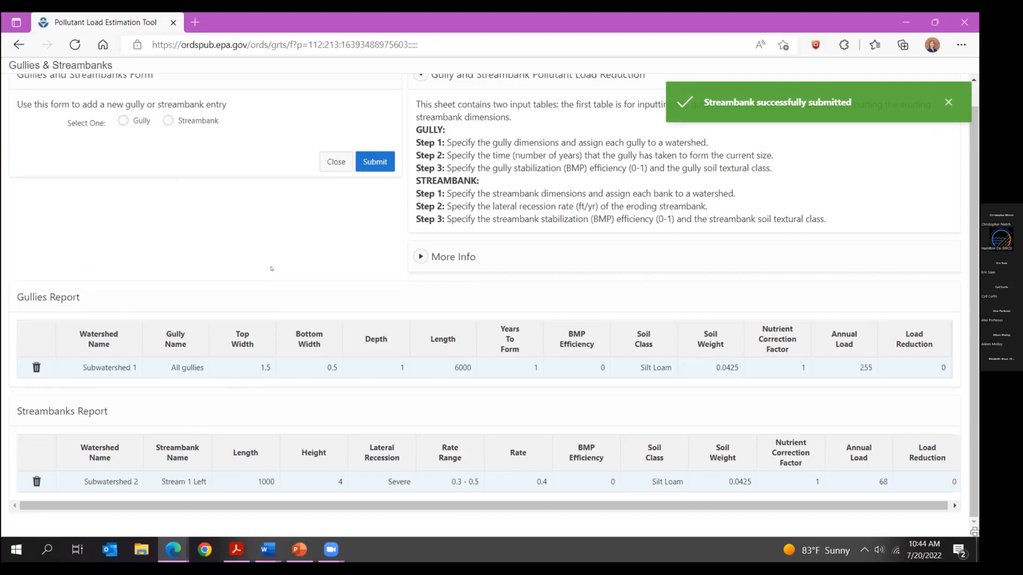
{"action": "scroll", "coordinate": [276, 264], "scroll_direction": "up", "scroll_amount": 1}
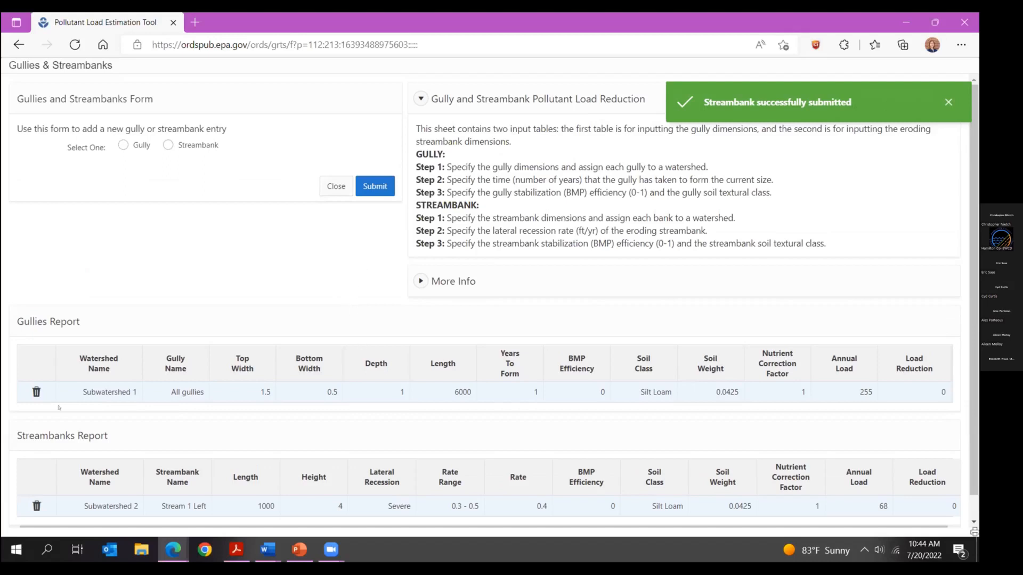
{"action": "left_click", "coordinate": [597, 391]}
{"action": "left_click", "coordinate": [560, 384]}
{"action": "left_click_drag", "start_coordinate": [559, 384], "coordinate": [539, 393]}
{"action": "type", "text": "90"}
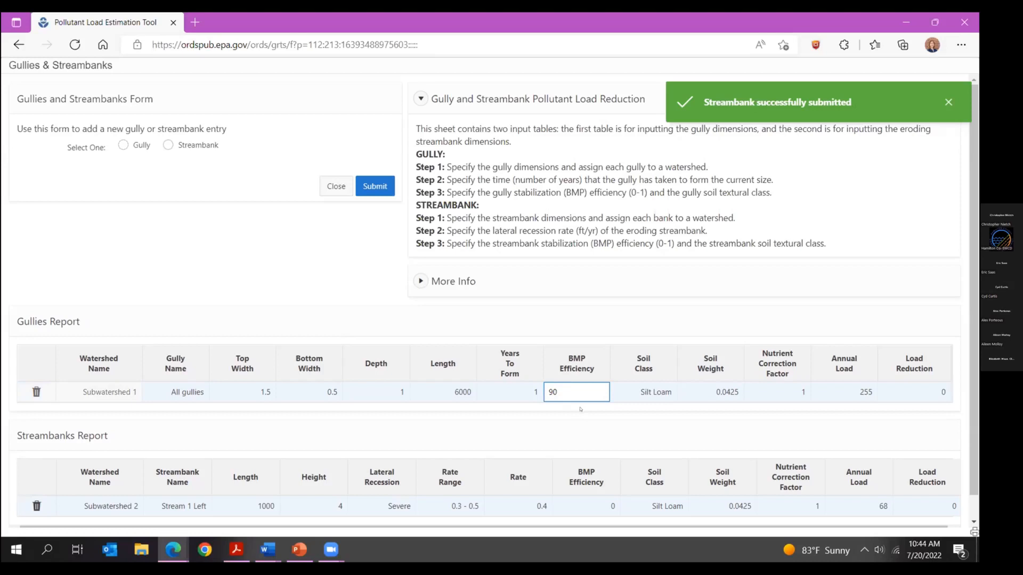
{"action": "key", "text": "Return"}
{"action": "left_click", "coordinate": [328, 193]}
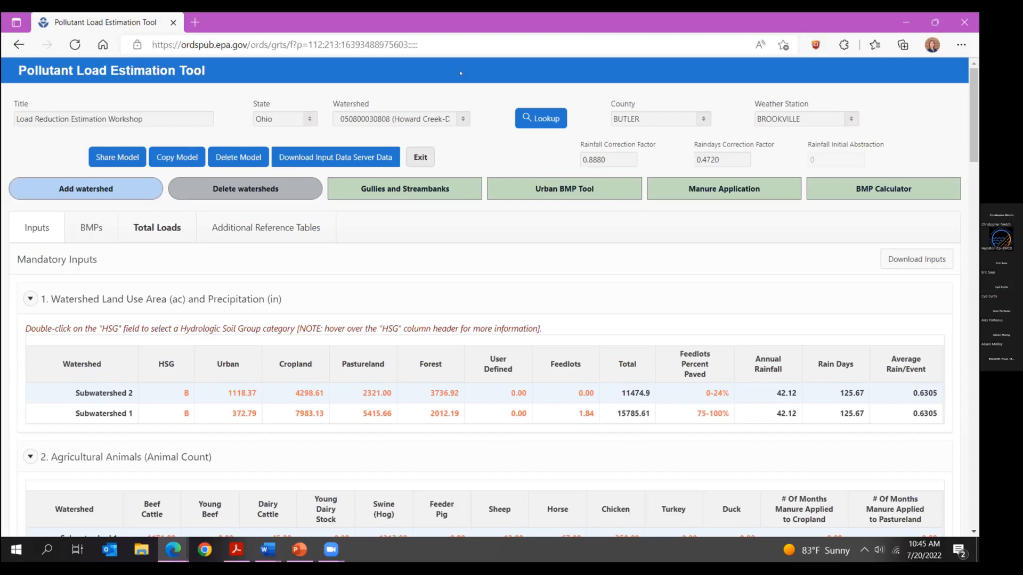
- Review the mandatory and optional input tables, from watershed land use through cropland wildlife density, and return to the model's header
{"action": "scroll", "coordinate": [330, 365], "scroll_direction": "down", "scroll_amount": 20}
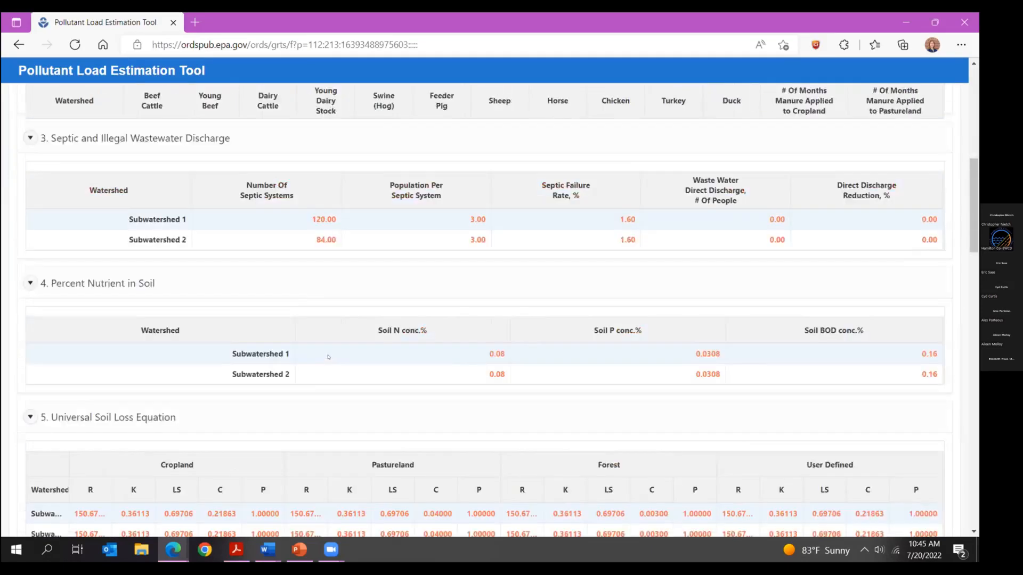
{"action": "scroll", "coordinate": [330, 365], "scroll_direction": "down", "scroll_amount": 10}
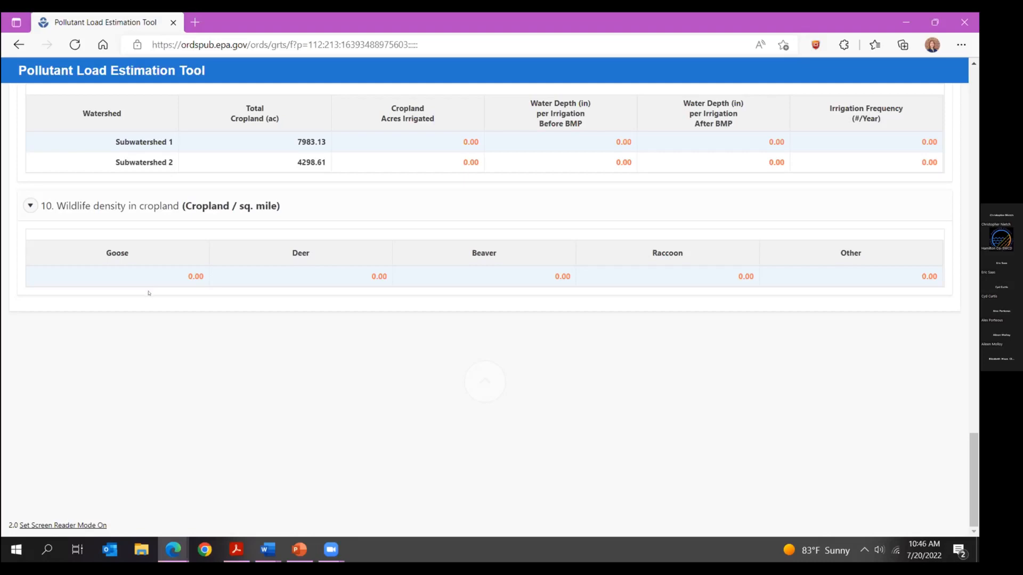
{"action": "scroll", "coordinate": [149, 292], "scroll_direction": "up", "scroll_amount": 1}
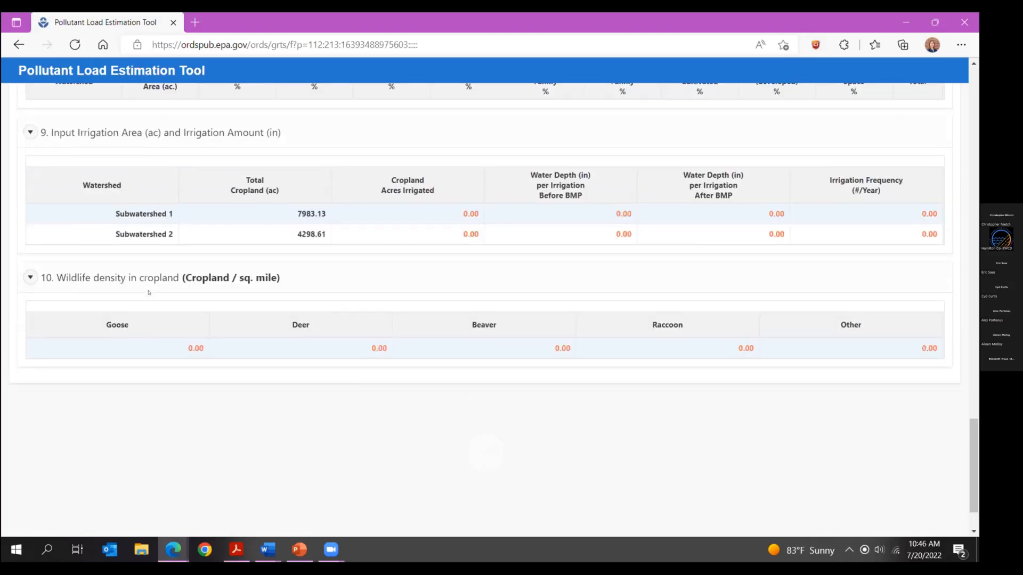
{"action": "scroll", "coordinate": [148, 292], "scroll_direction": "up", "scroll_amount": 10}
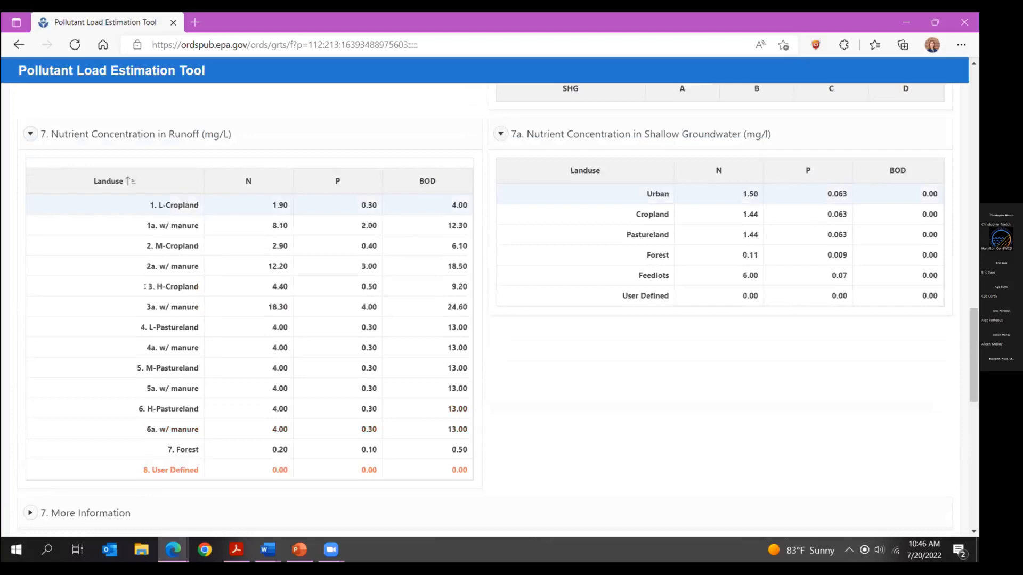
{"action": "scroll", "coordinate": [149, 293], "scroll_direction": "up", "scroll_amount": 8}
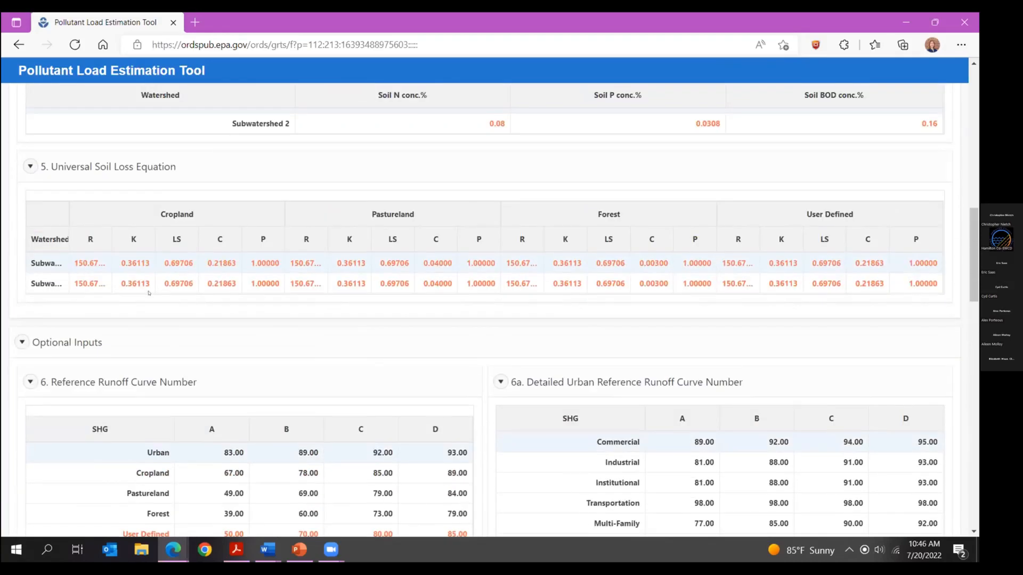
{"action": "scroll", "coordinate": [149, 293], "scroll_direction": "up", "scroll_amount": 10}
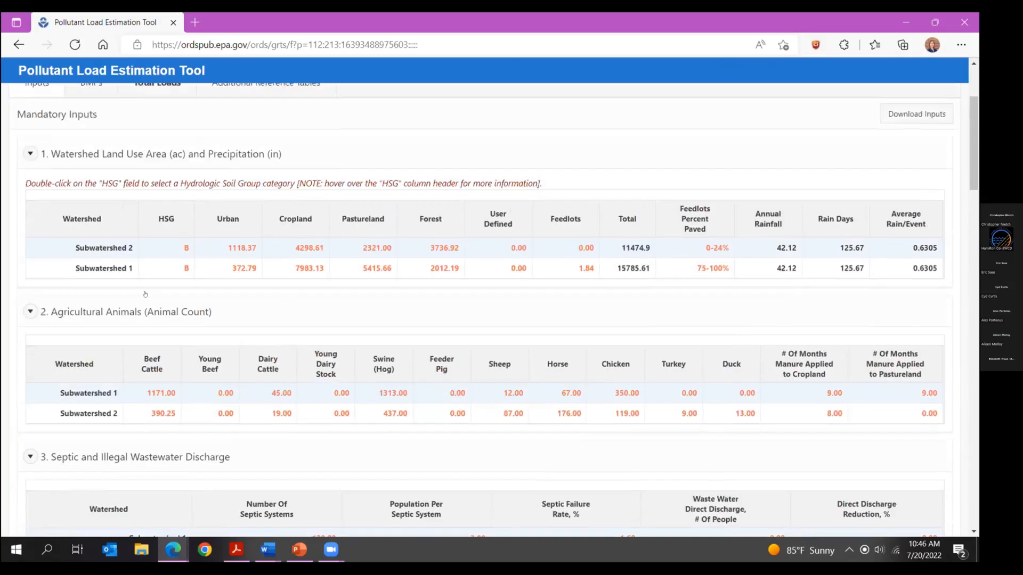
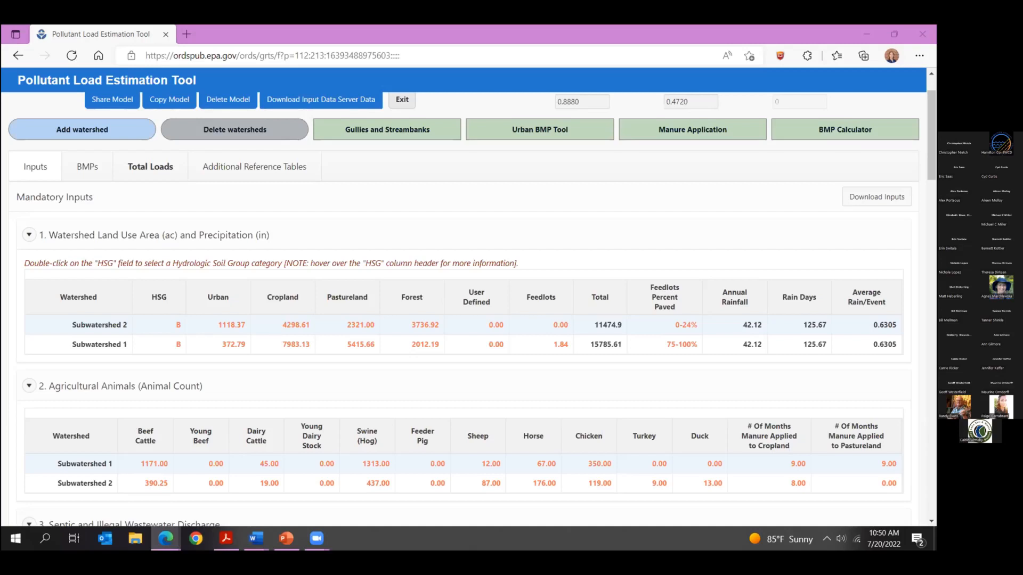
{"action": "scroll", "coordinate": [370, 346], "scroll_direction": "down", "scroll_amount": 20}
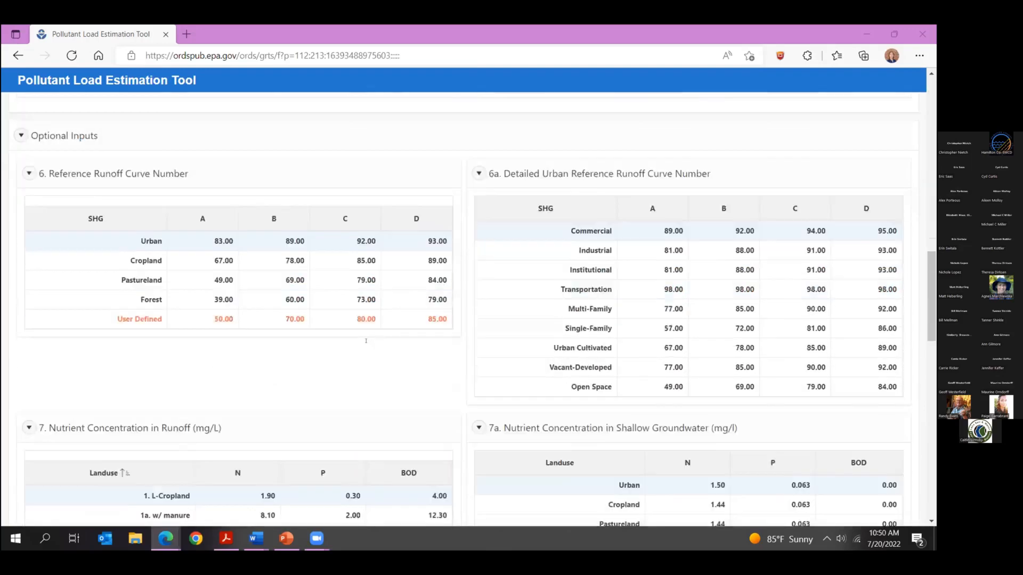
{"action": "scroll", "coordinate": [370, 345], "scroll_direction": "down", "scroll_amount": 15}
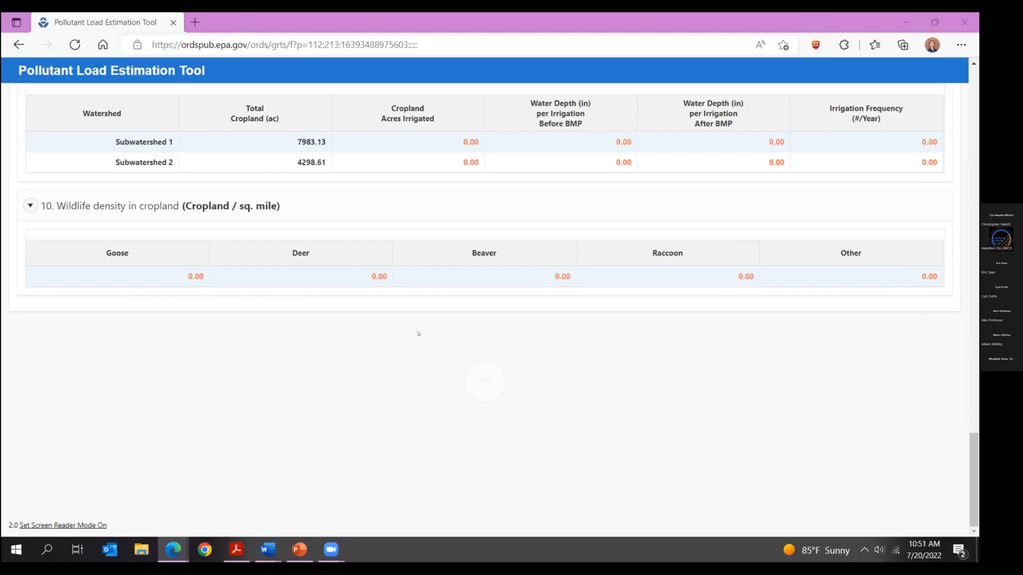
{"action": "scroll", "coordinate": [418, 334], "scroll_direction": "up", "scroll_amount": 15}
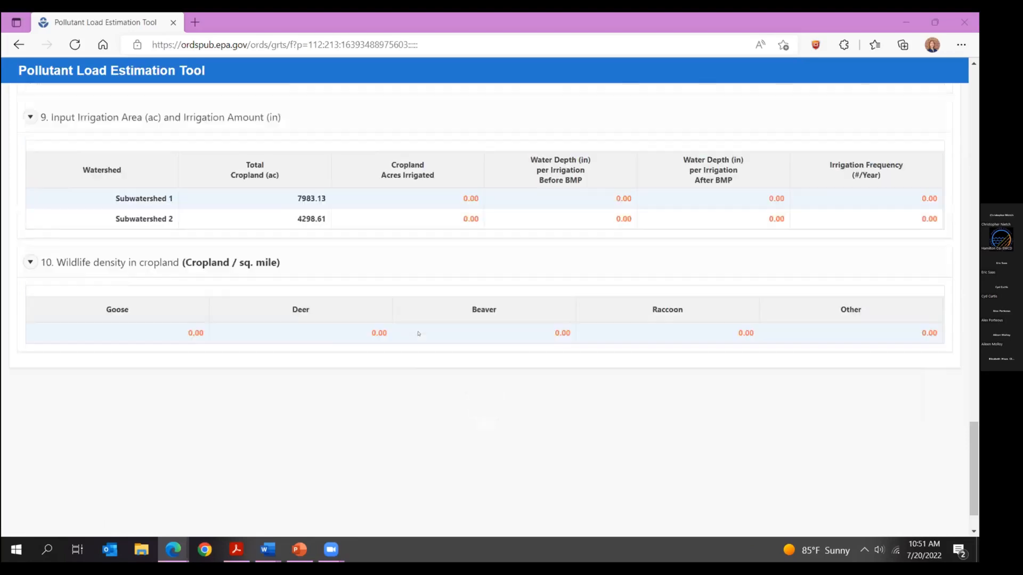
{"action": "scroll", "coordinate": [411, 341], "scroll_direction": "up", "scroll_amount": 15}
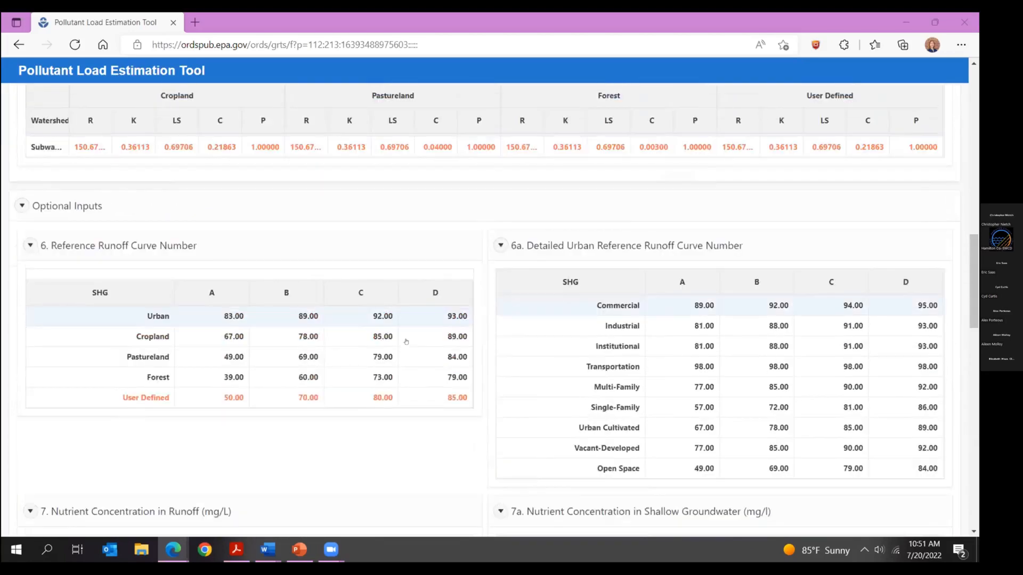
{"action": "scroll", "coordinate": [410, 341], "scroll_direction": "up", "scroll_amount": 2}
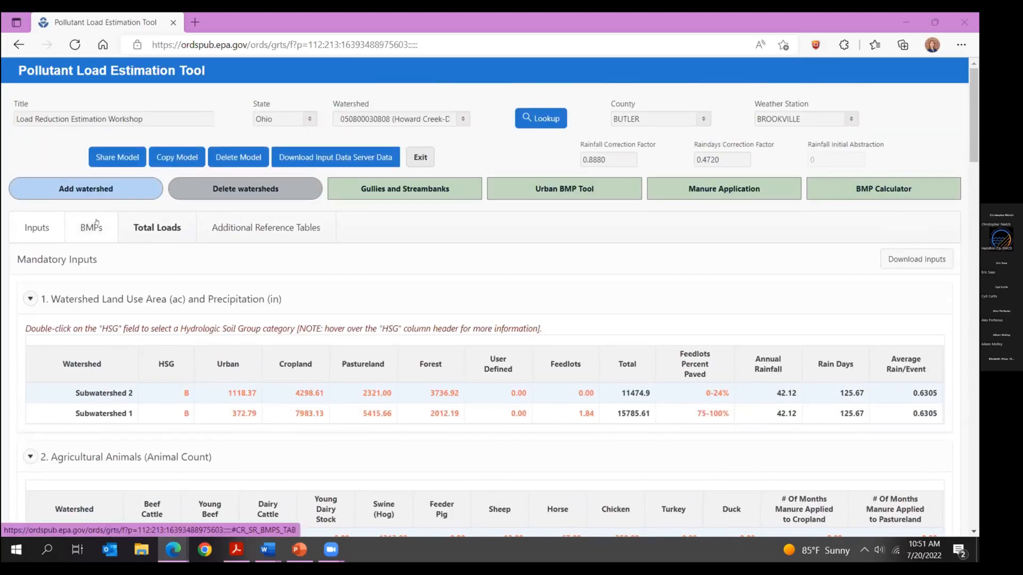
- Add a BMP entry for Subwatershed 1 with the Cropland land use to the BMPs and Efficiencies table
{"action": "left_click", "coordinate": [96, 224]}
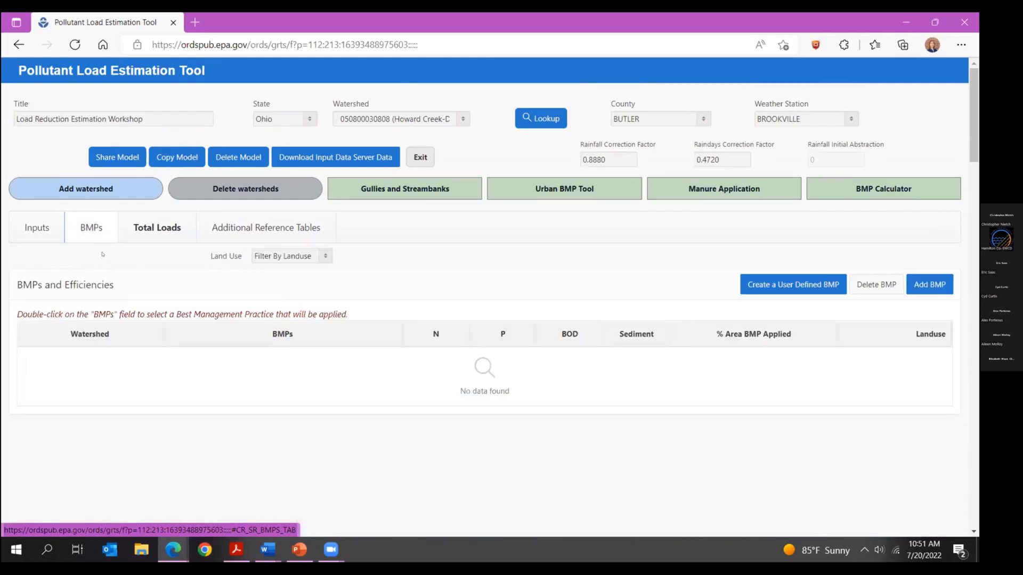
{"action": "scroll", "coordinate": [103, 254], "scroll_direction": "down", "scroll_amount": 1}
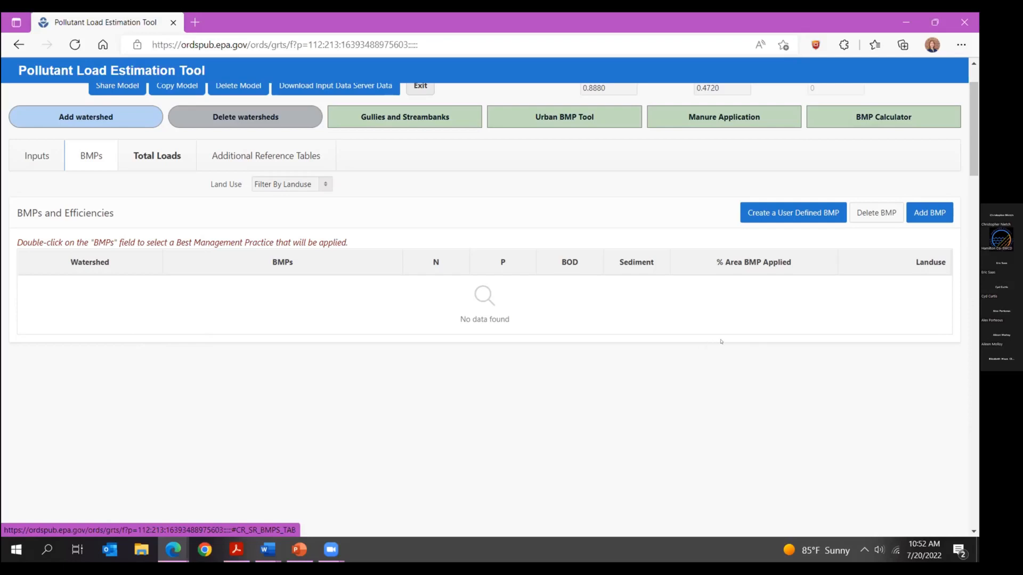
{"action": "left_click", "coordinate": [917, 212]}
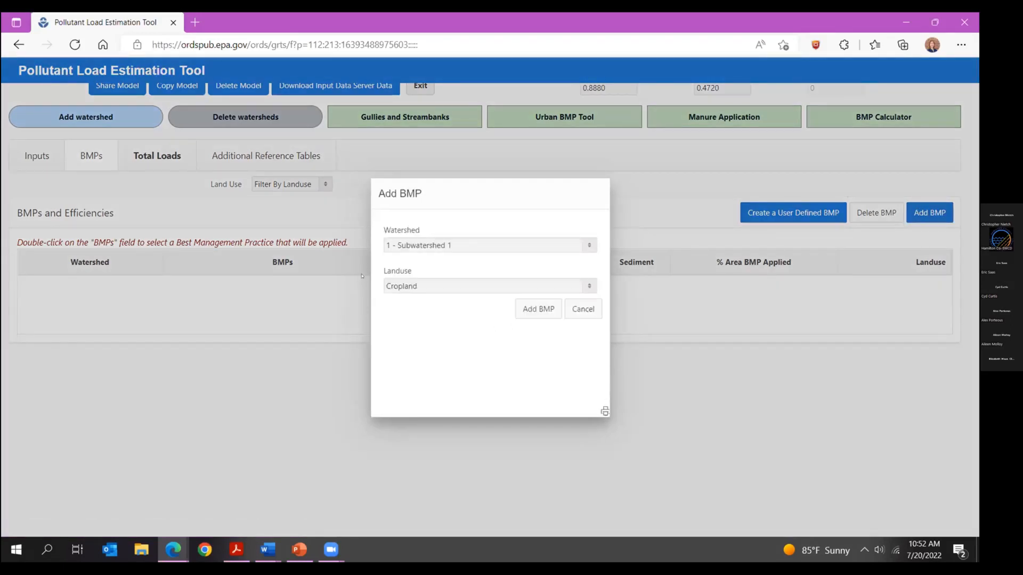
{"action": "left_click", "coordinate": [571, 243]}
{"action": "left_click", "coordinate": [572, 242]}
{"action": "left_click", "coordinate": [421, 286]}
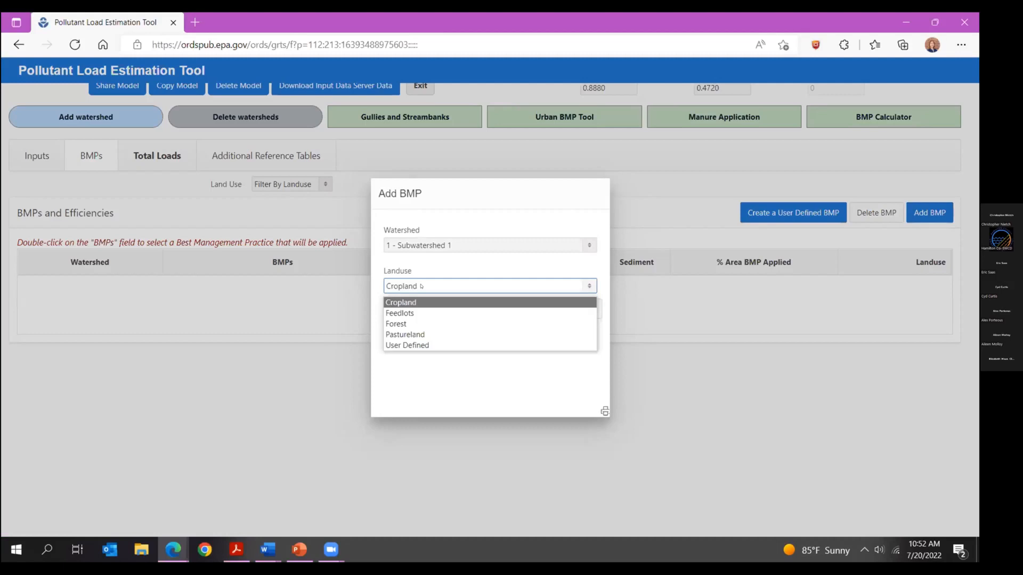
{"action": "left_click", "coordinate": [419, 287]}
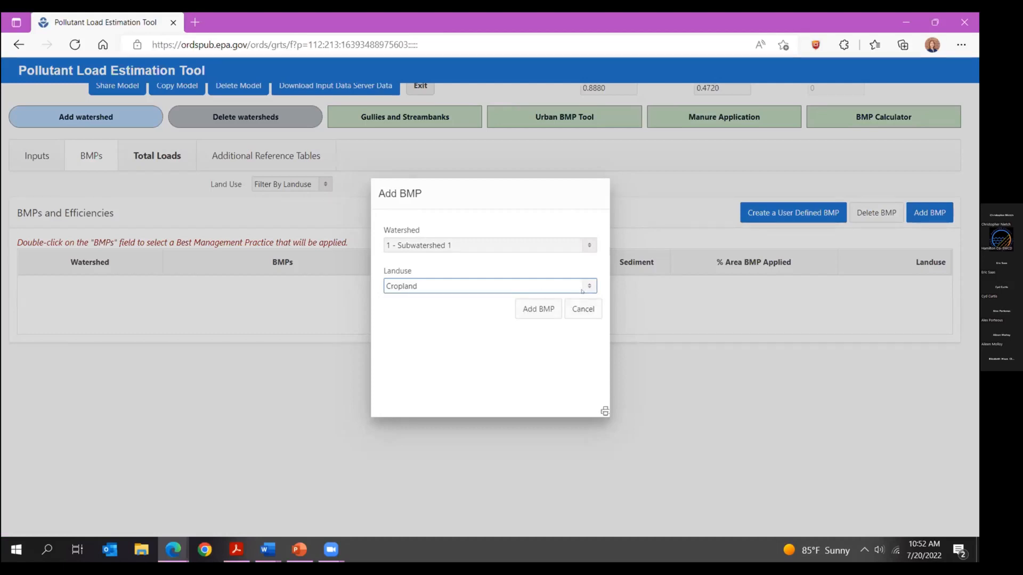
{"action": "left_click", "coordinate": [533, 316]}
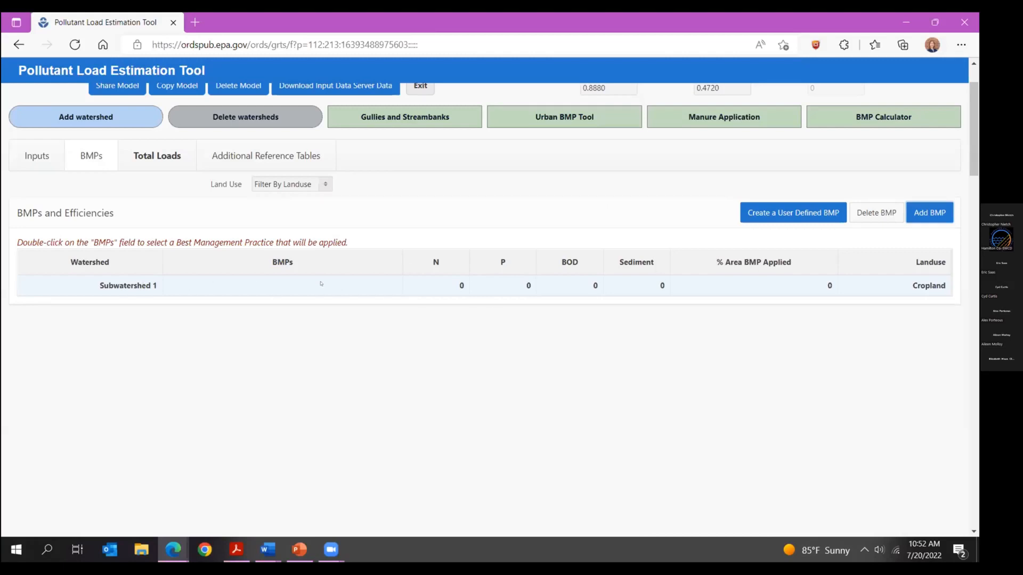
- Assign Buffer - Forest (100ft wide) to the Subwatershed 1 cropland entry and set its % Area BMP Applied to 25
{"action": "double_click", "coordinate": [360, 286]}
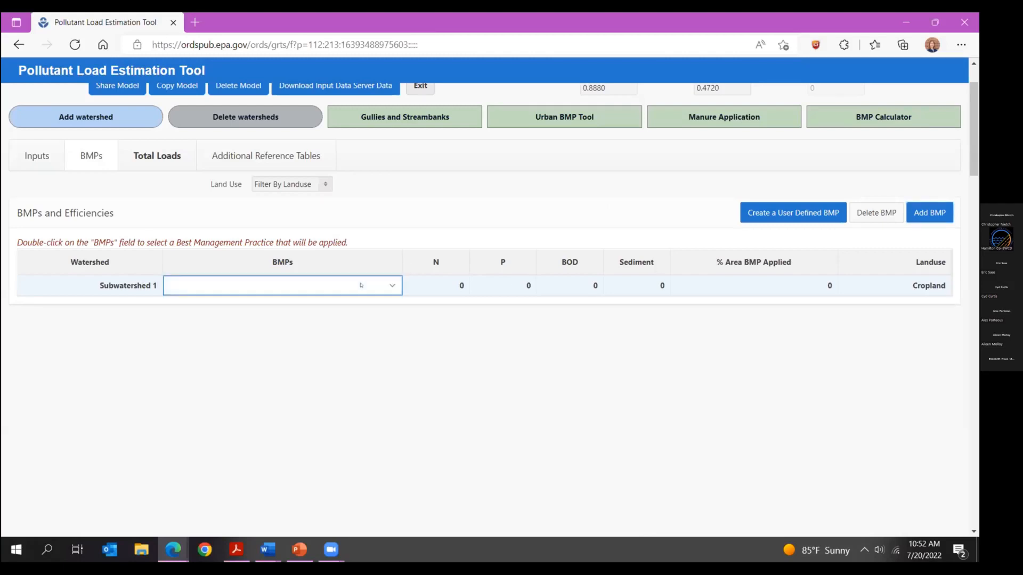
{"action": "left_click", "coordinate": [389, 286]}
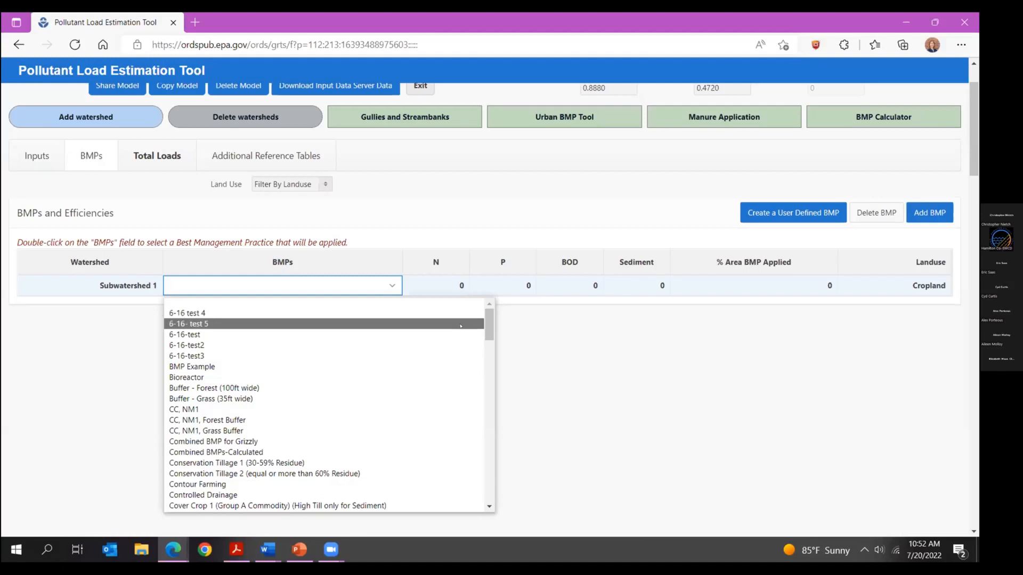
{"action": "left_click", "coordinate": [227, 388]}
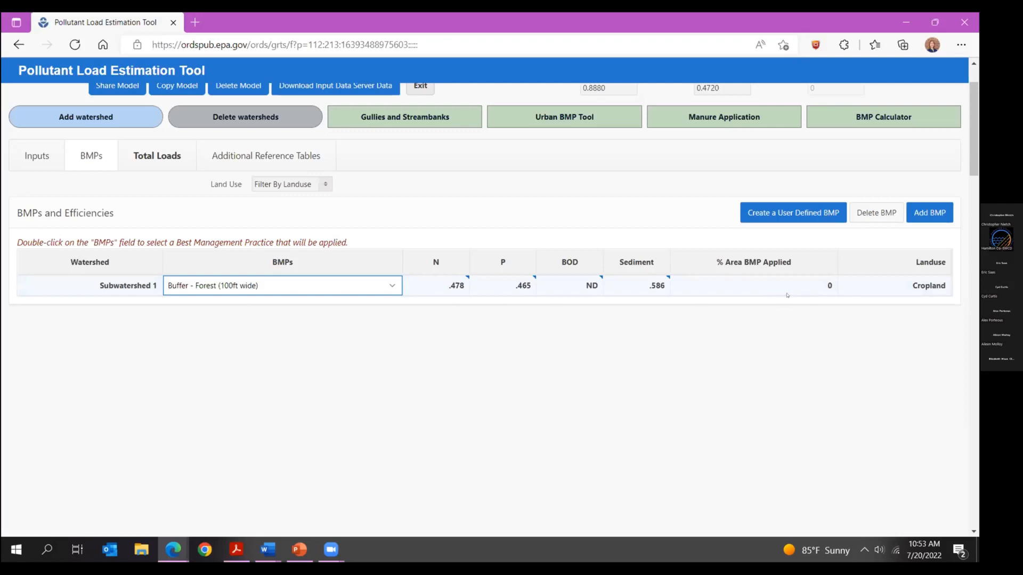
{"action": "left_click", "coordinate": [816, 287]}
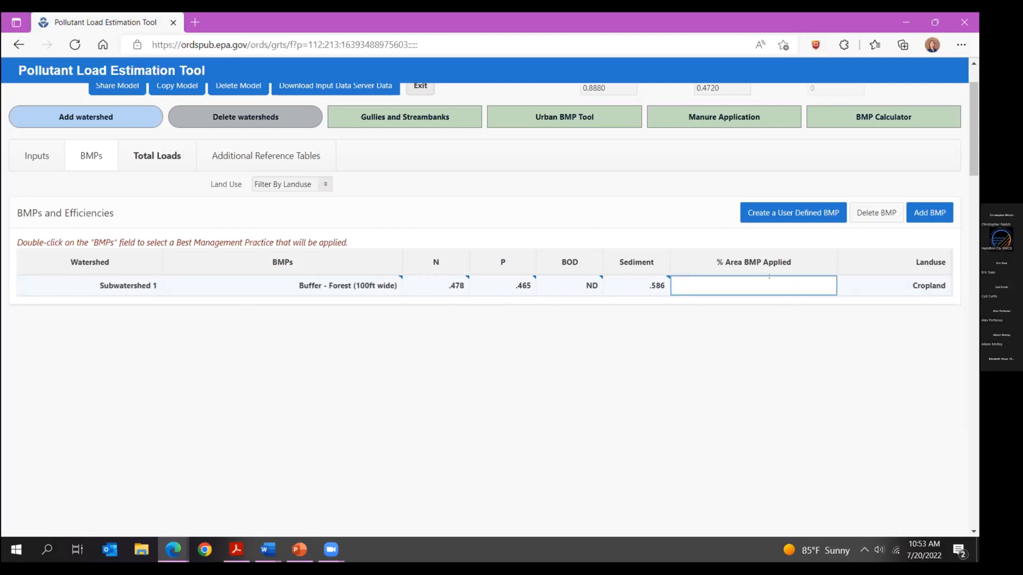
{"action": "type", "text": "25"}
{"action": "left_click", "coordinate": [630, 334]}
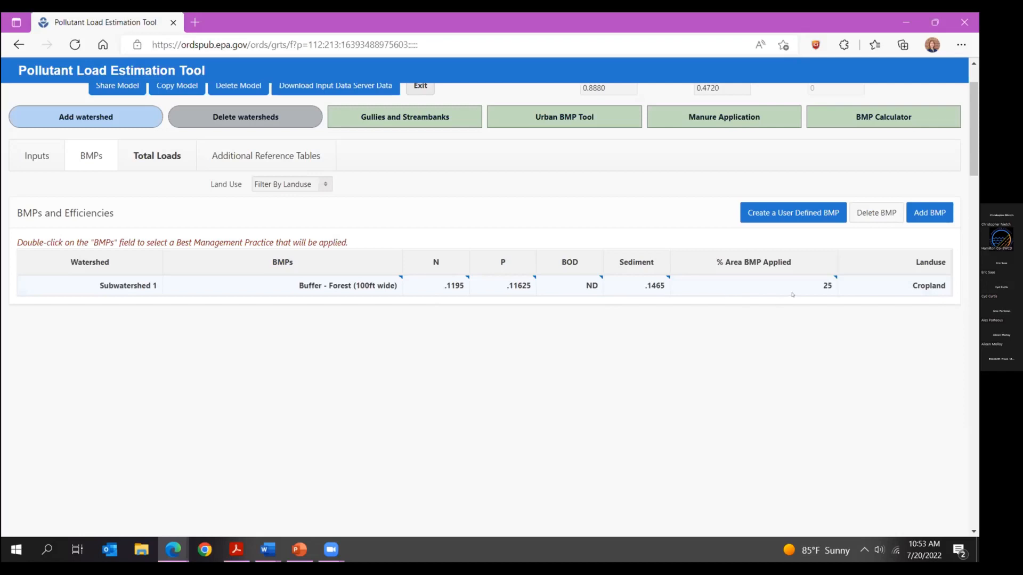
- Delete the Buffer - Forest (100ft wide) BMP from Subwatershed 1, confirm the deletion and return to the BMP table
{"action": "left_click", "coordinate": [862, 215]}
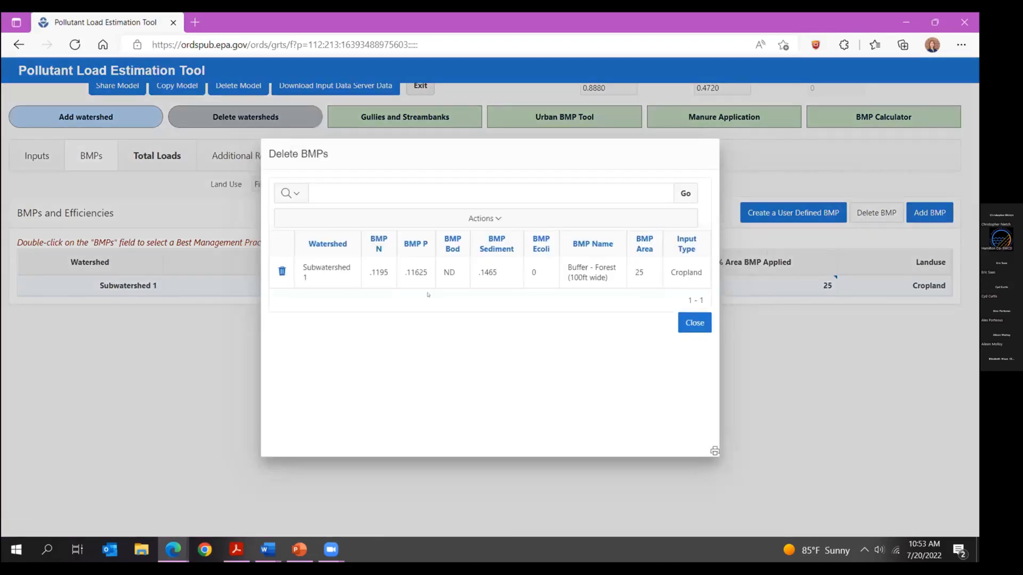
{"action": "left_click", "coordinate": [282, 272]}
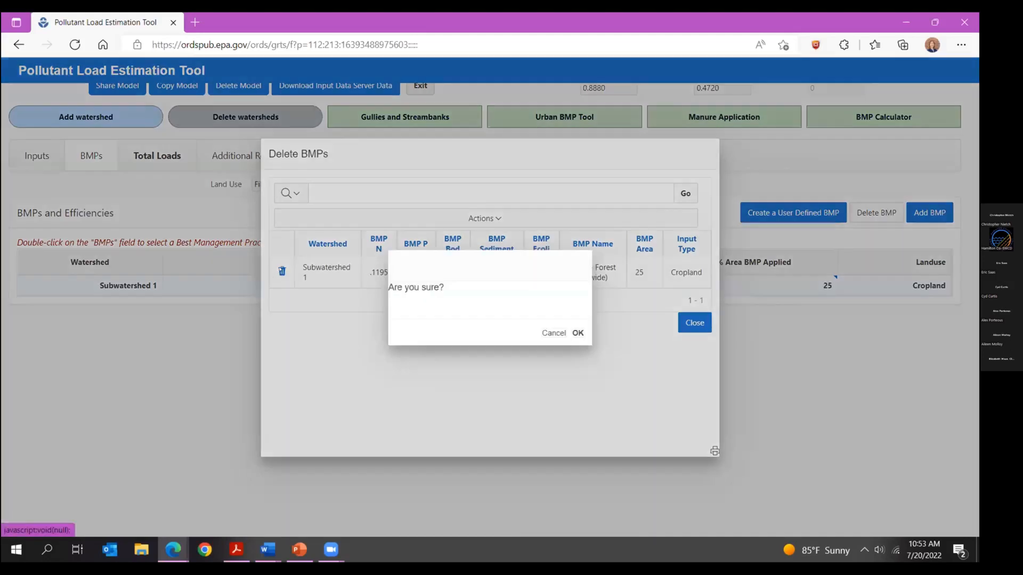
{"action": "left_click", "coordinate": [574, 332]}
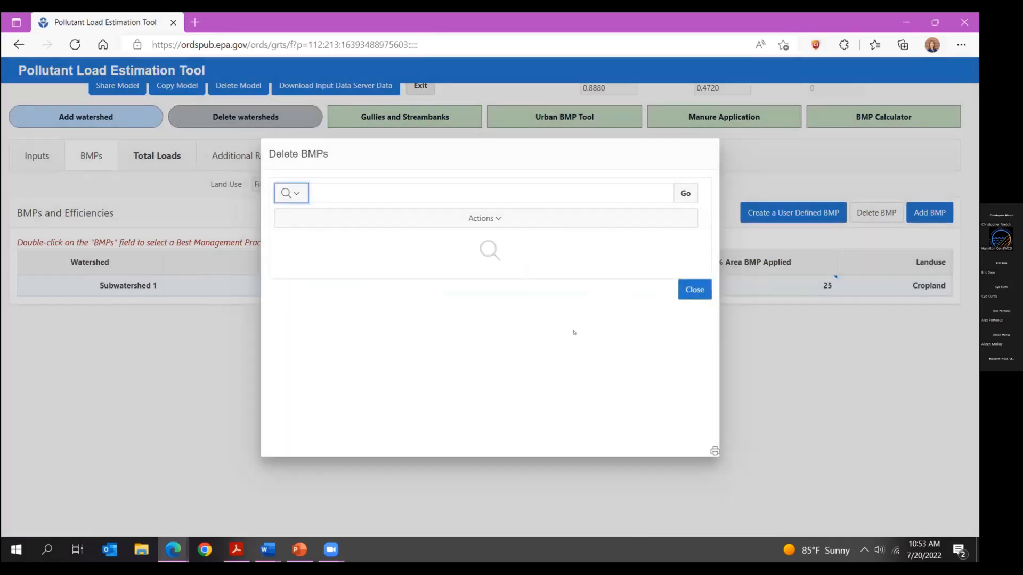
{"action": "left_click", "coordinate": [695, 289]}
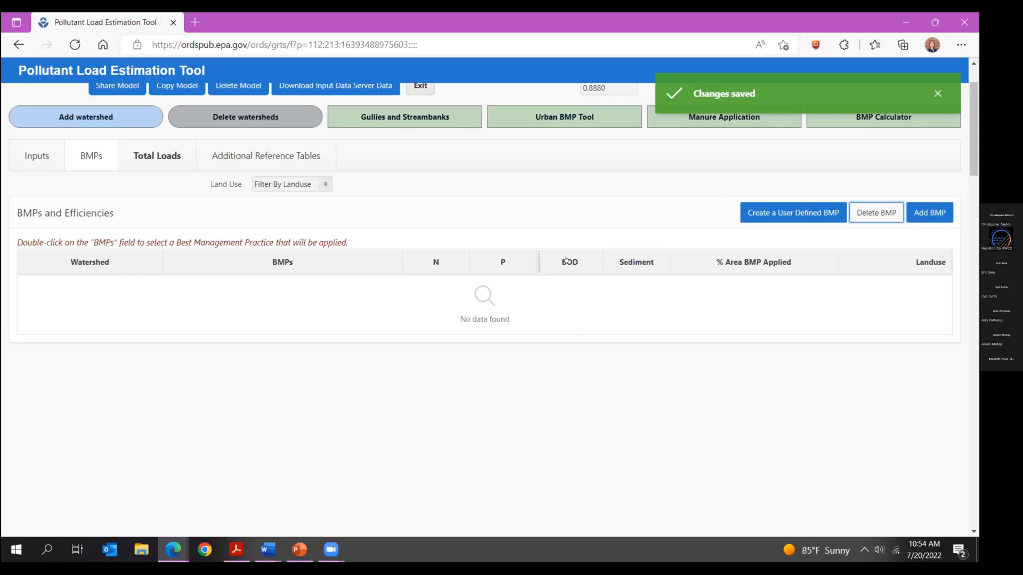
- Create and save a user-defined BMP named Howard Creek BMP with N 0.25, P 0.1, BOD 0.2 and Sediment 0.5
{"action": "left_click", "coordinate": [772, 214]}
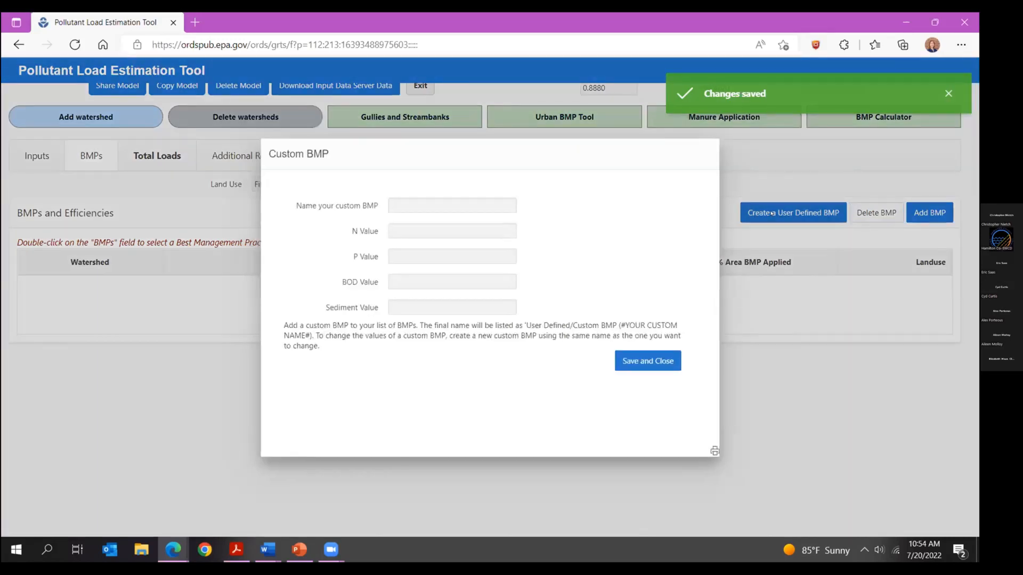
{"action": "left_click", "coordinate": [419, 203]}
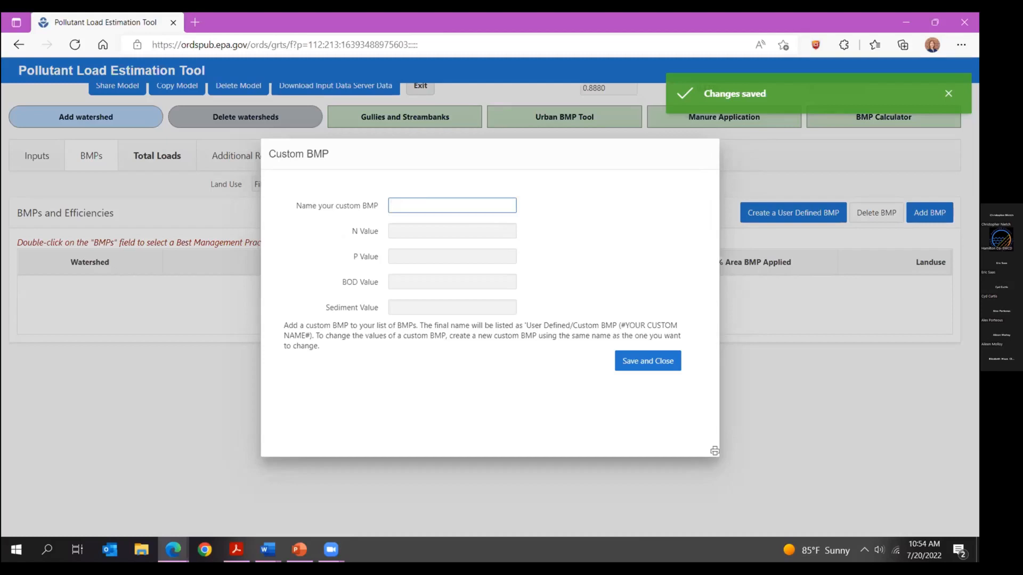
{"action": "type", "text": "Howard Creek BMP"}
{"action": "left_click", "coordinate": [412, 227]}
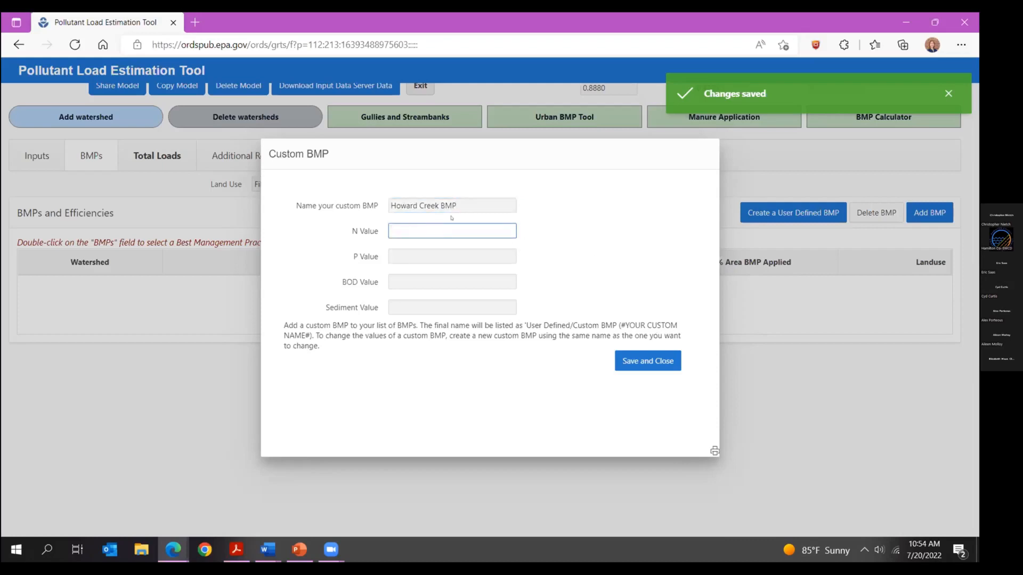
{"action": "type", "text": "0.25"}
{"action": "left_click", "coordinate": [406, 251]}
{"action": "type", "text": "0.1"}
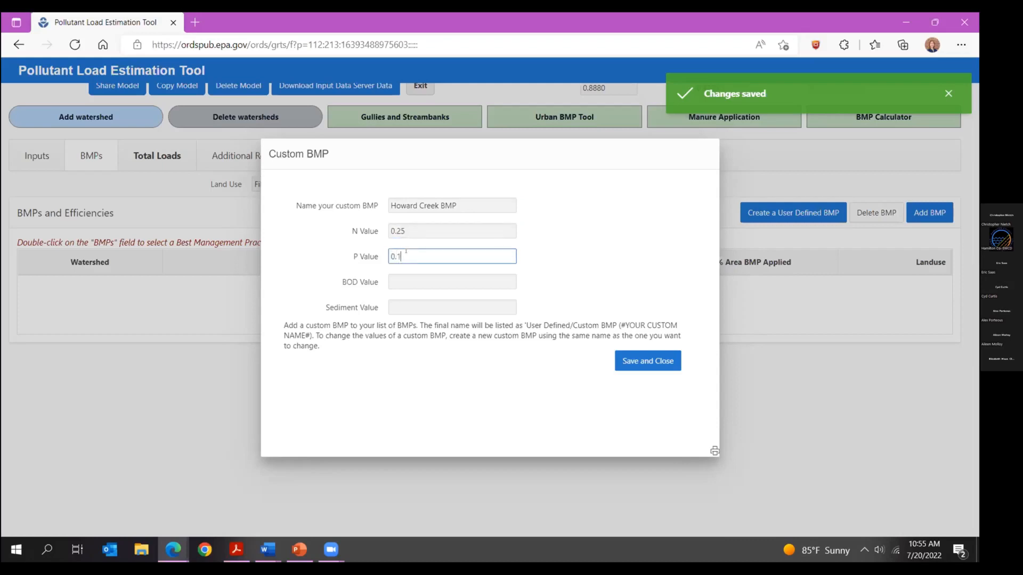
{"action": "left_click", "coordinate": [398, 273]}
{"action": "type", "text": "0.2"}
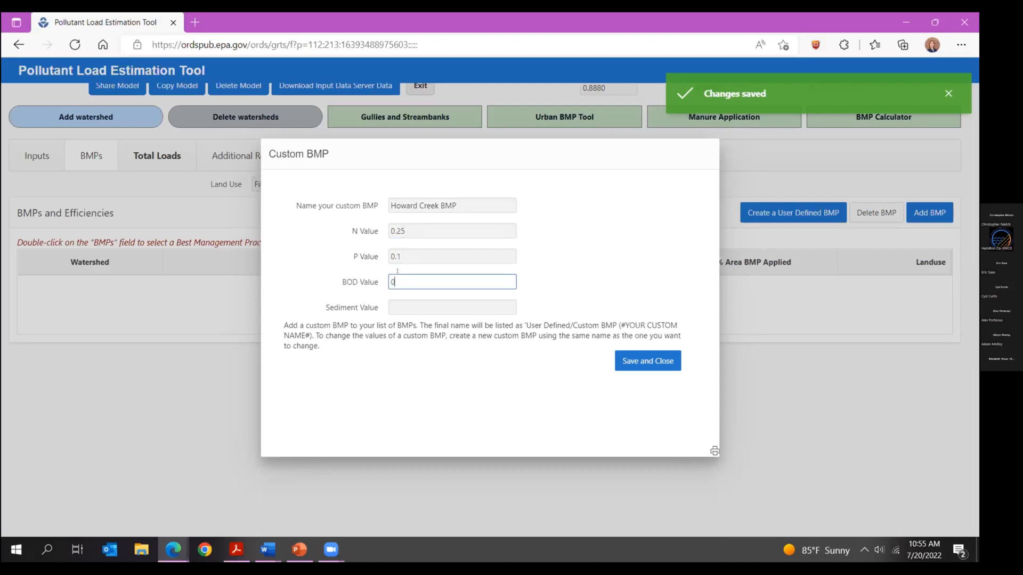
{"action": "left_click", "coordinate": [403, 302]}
{"action": "type", "text": "0.5"}
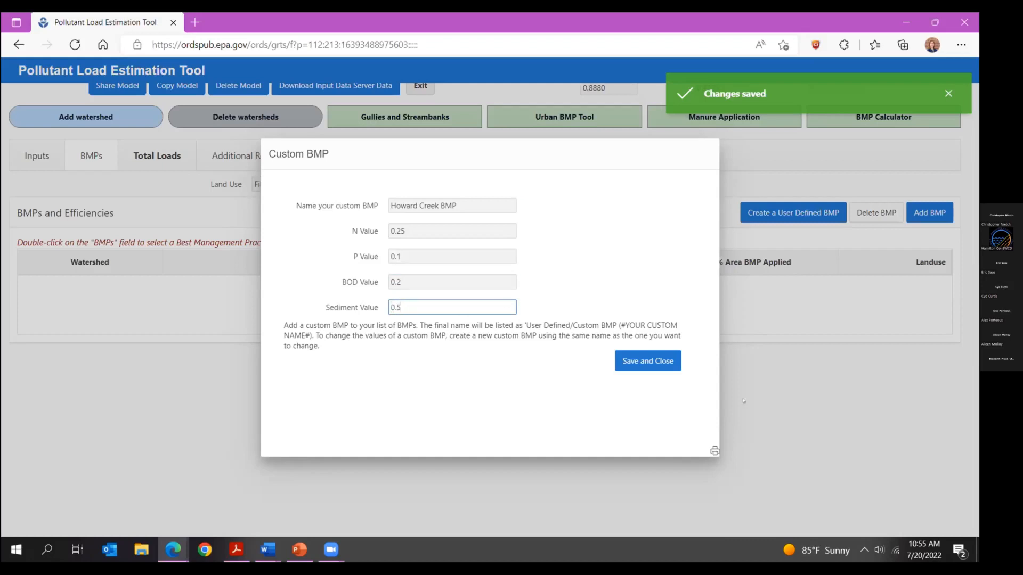
{"action": "left_click", "coordinate": [631, 360]}
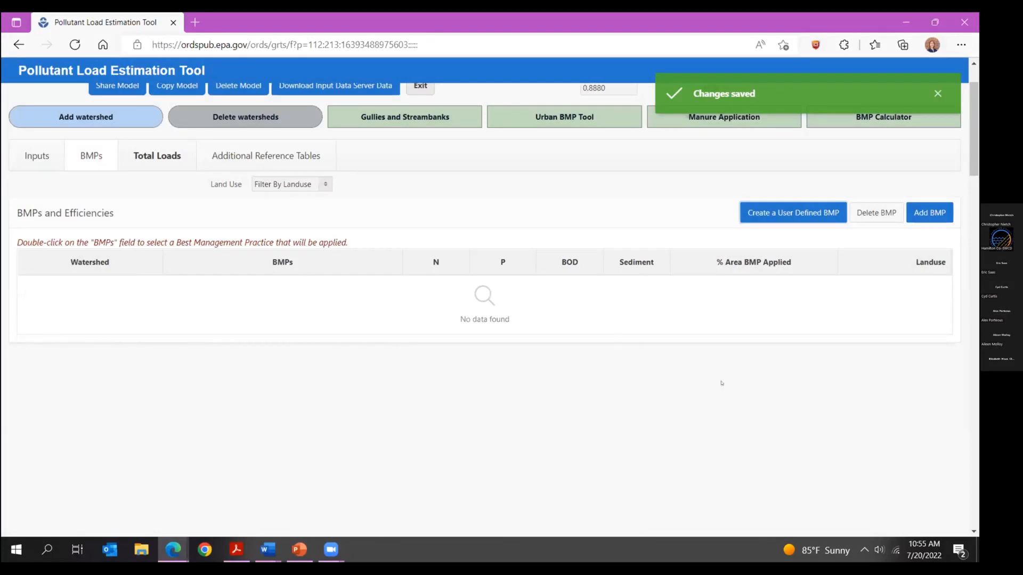
- Add a Cropland BMP entry for Subwatershed 1 and assign it the User Defined/Custom BMP (Howard Creek BMP)
{"action": "left_click", "coordinate": [930, 213]}
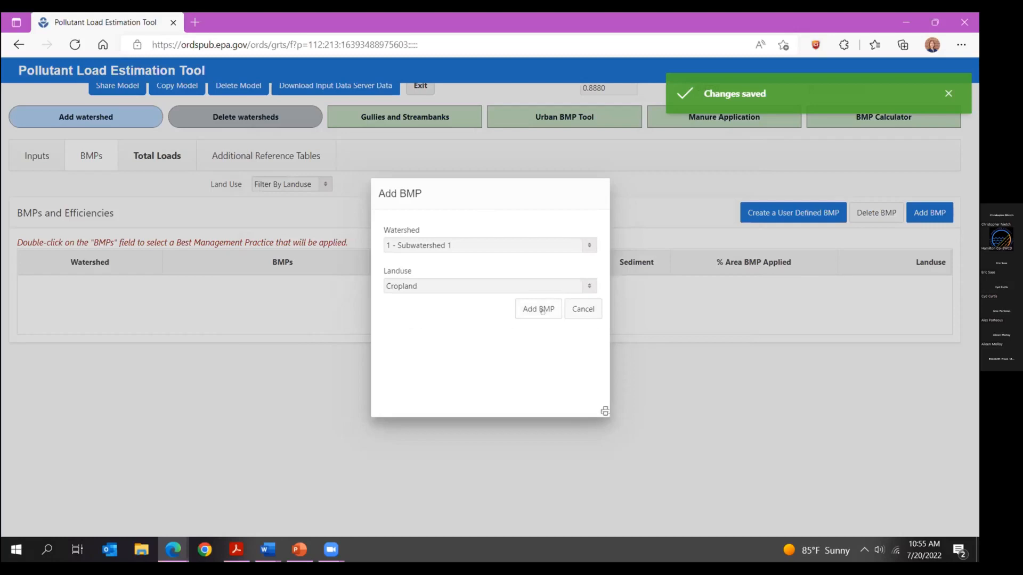
{"action": "left_click", "coordinate": [540, 311]}
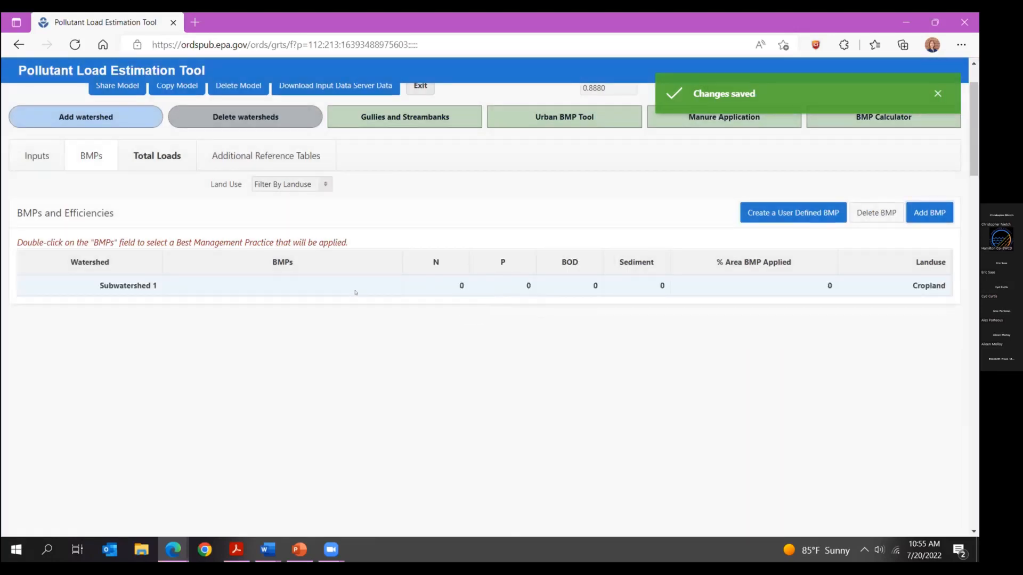
{"action": "double_click", "coordinate": [400, 285]}
{"action": "left_click", "coordinate": [390, 286]}
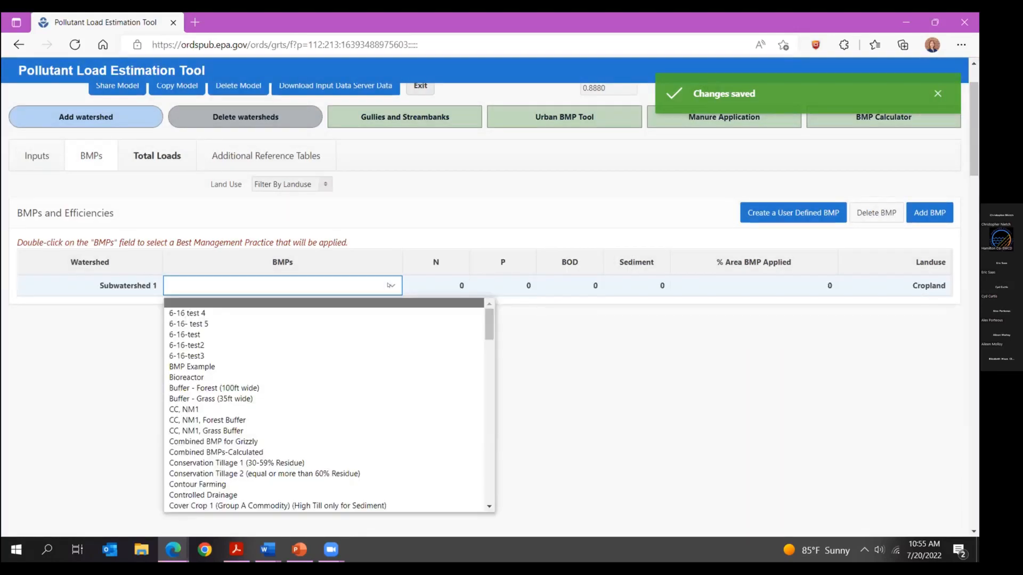
{"action": "left_click_drag", "start_coordinate": [490, 336], "coordinate": [493, 493]}
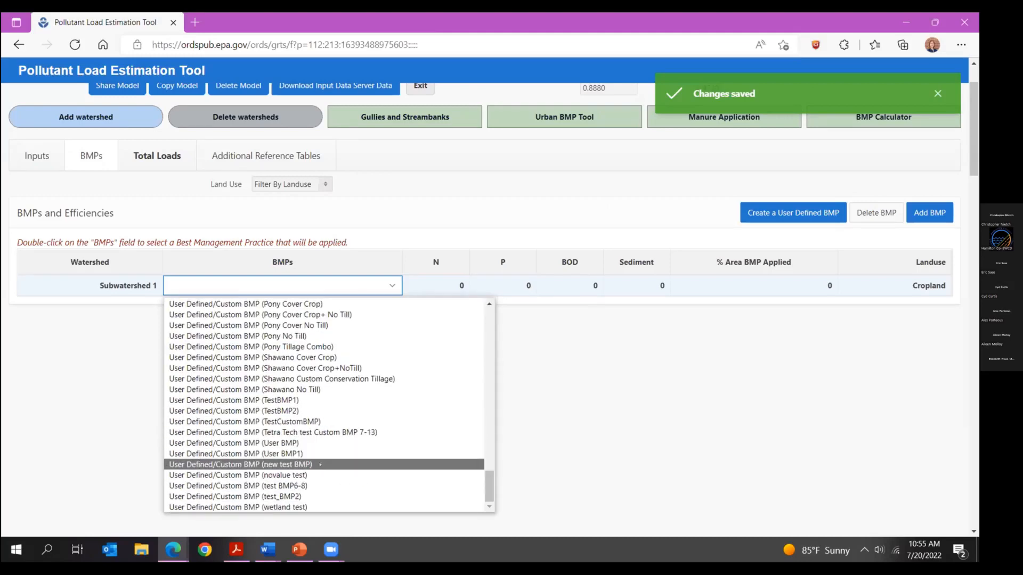
{"action": "scroll", "coordinate": [320, 443], "scroll_direction": "up", "scroll_amount": 3}
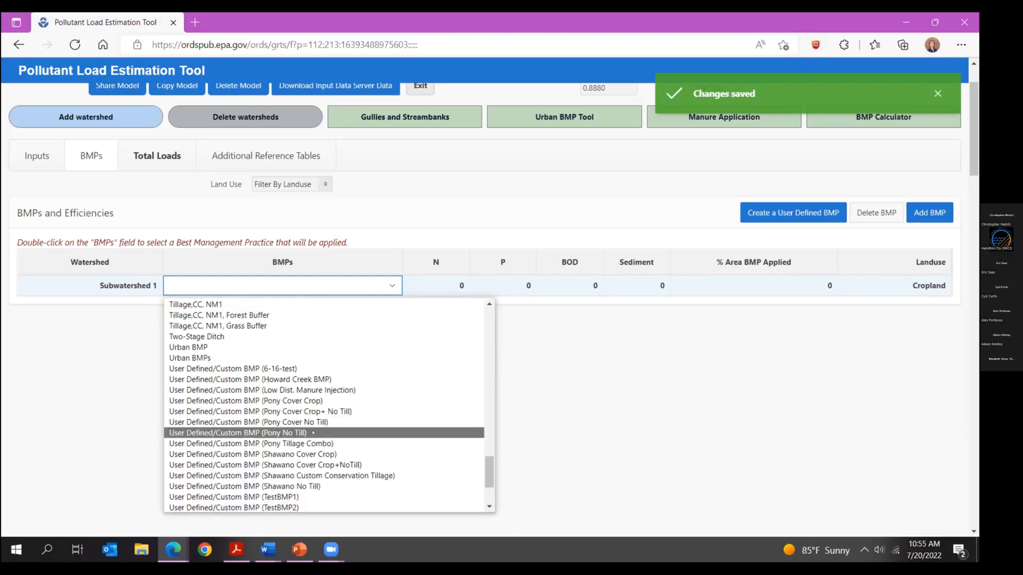
{"action": "left_click", "coordinate": [251, 379]}
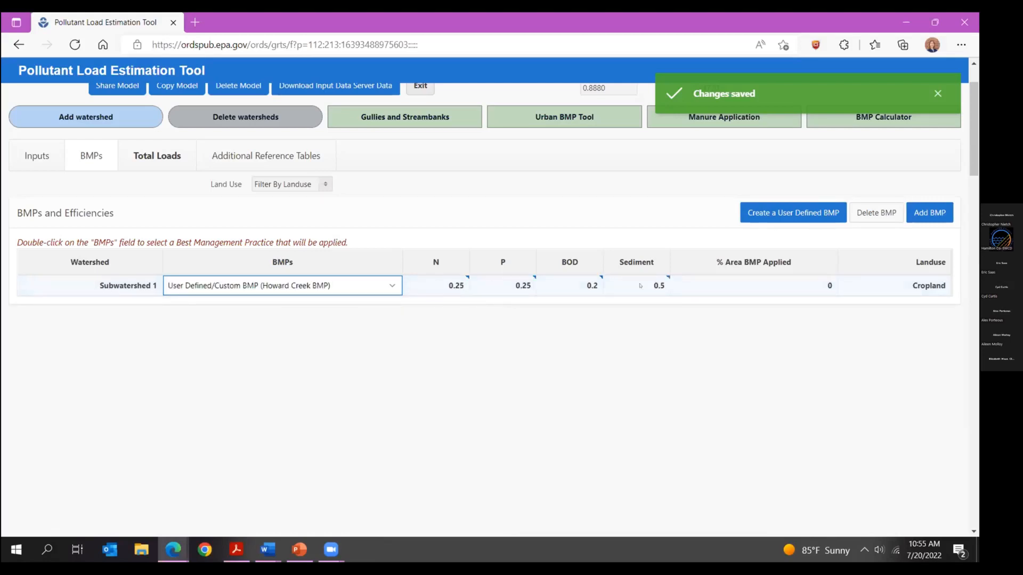
- Set the Howard Creek BMP's % Area BMP Applied to 50, then check its custom BMP values and save them again
{"action": "left_click", "coordinate": [819, 285]}
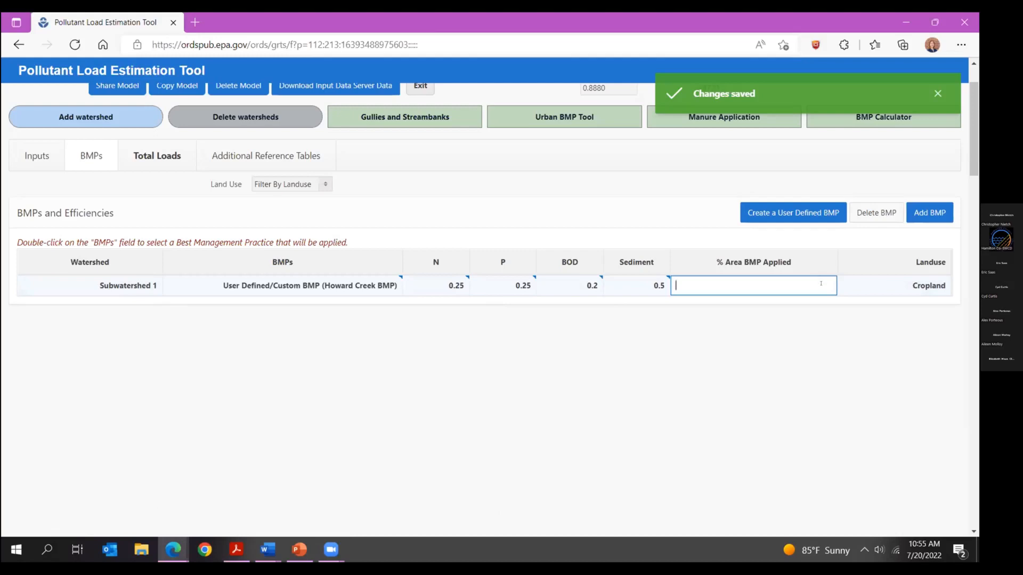
{"action": "type", "text": "50"}
{"action": "left_click", "coordinate": [779, 340]}
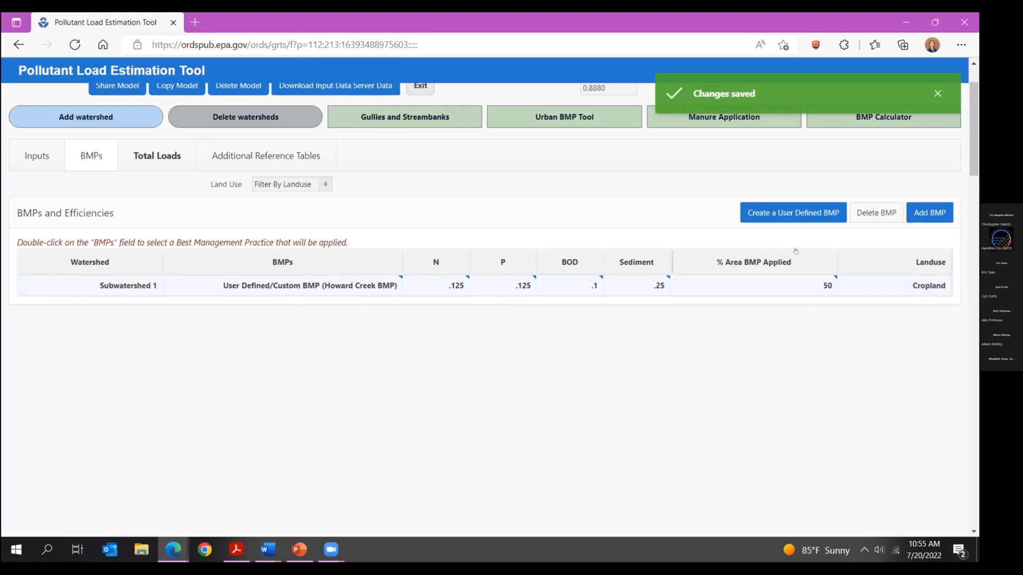
{"action": "left_click", "coordinate": [781, 216]}
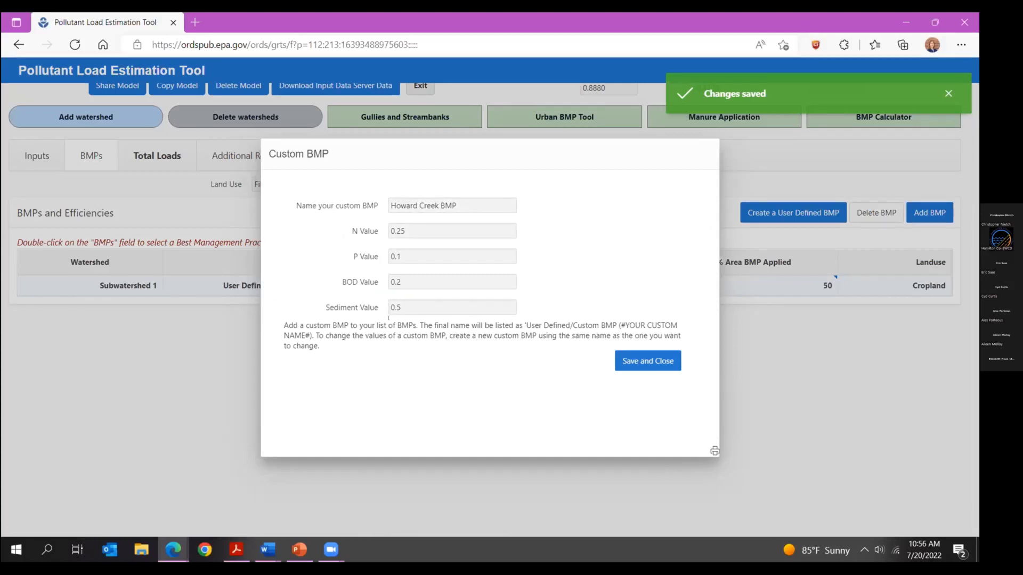
{"action": "left_click", "coordinate": [640, 365]}
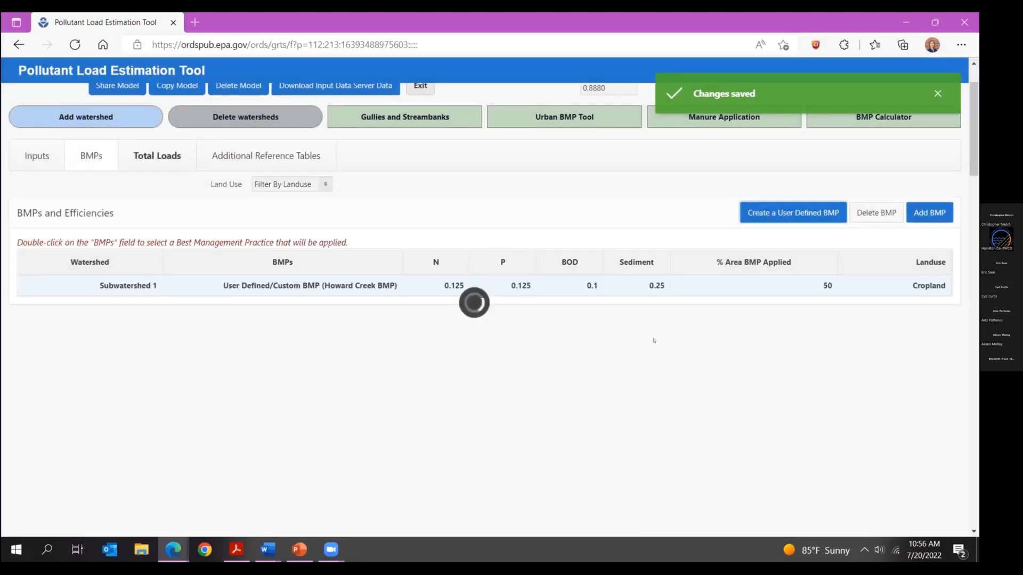
- Delete the Howard Creek BMP entry from Subwatershed 1, confirm the deletion and return to the BMP table
{"action": "left_click", "coordinate": [876, 214]}
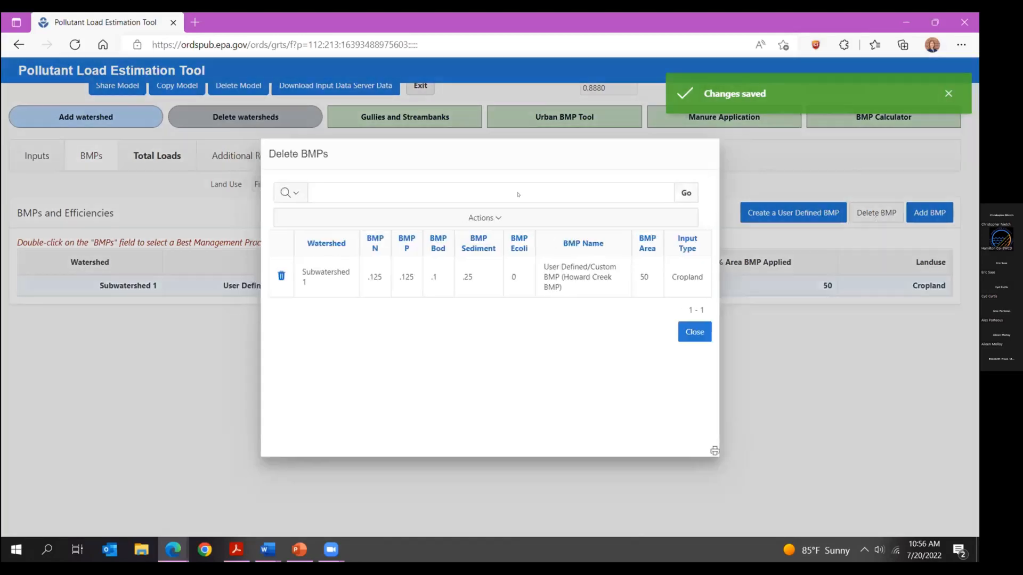
{"action": "left_click", "coordinate": [282, 275]}
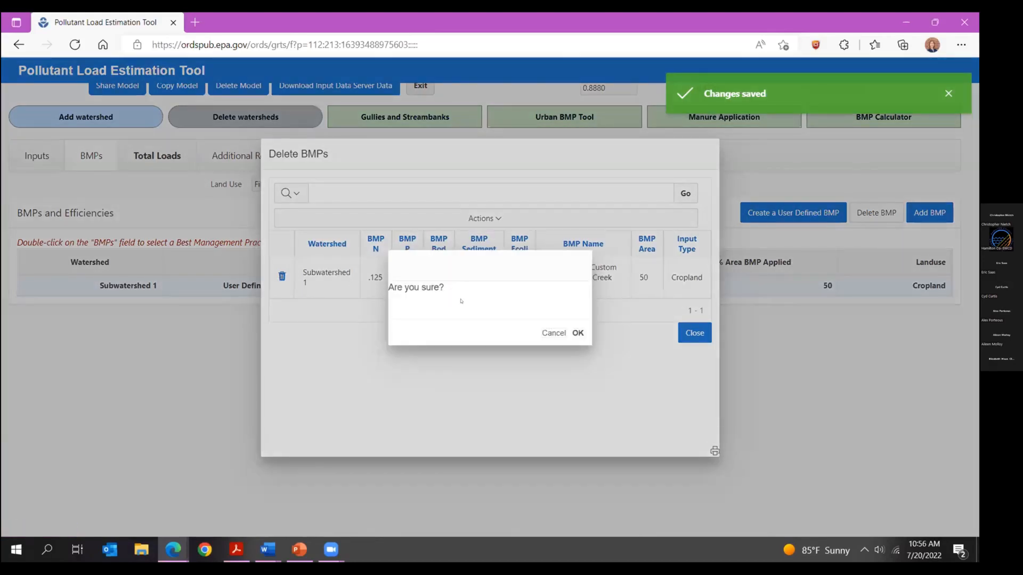
{"action": "left_click", "coordinate": [577, 333]}
{"action": "left_click", "coordinate": [690, 287]}
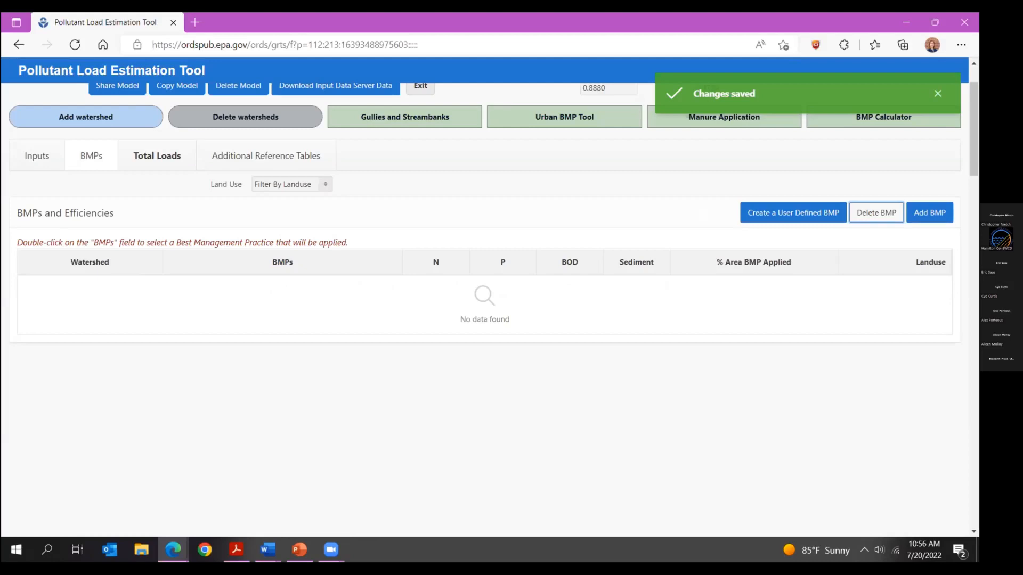
- Dismiss the saved notification, open the BMP Calculator and browse the saved entries in its Configuration List
{"action": "left_click", "coordinate": [937, 94]}
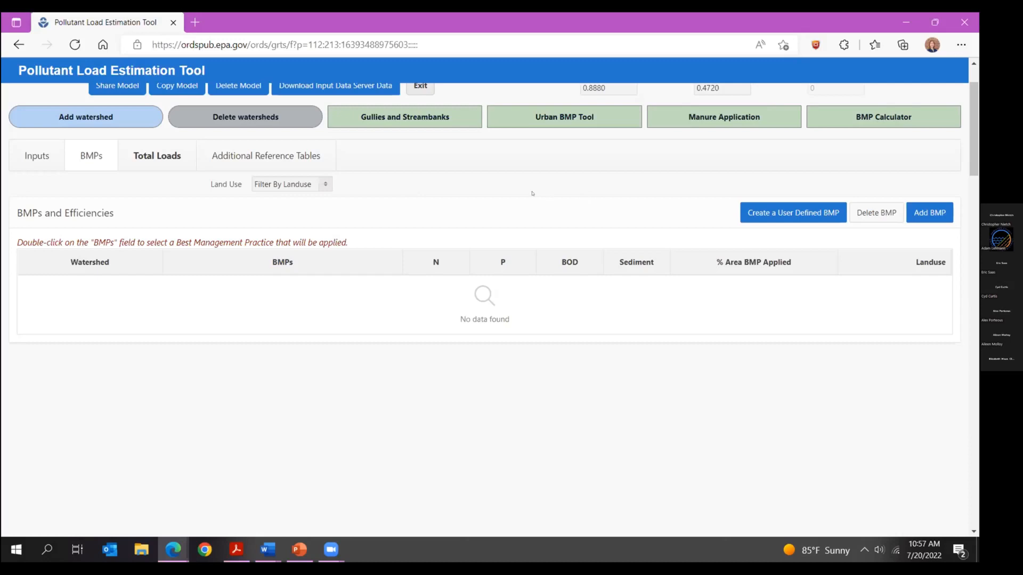
{"action": "left_click", "coordinate": [871, 121]}
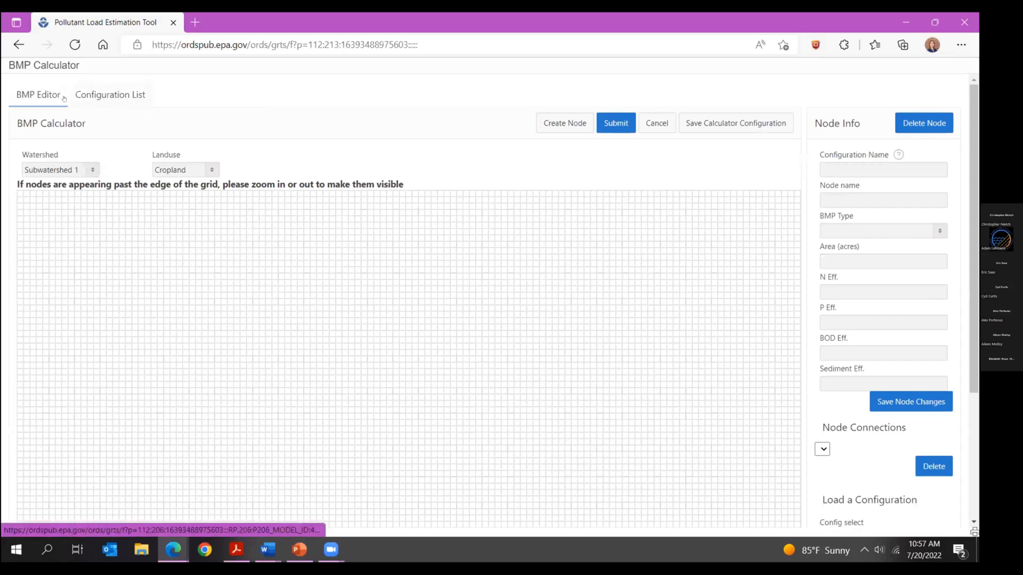
{"action": "left_click", "coordinate": [110, 95]}
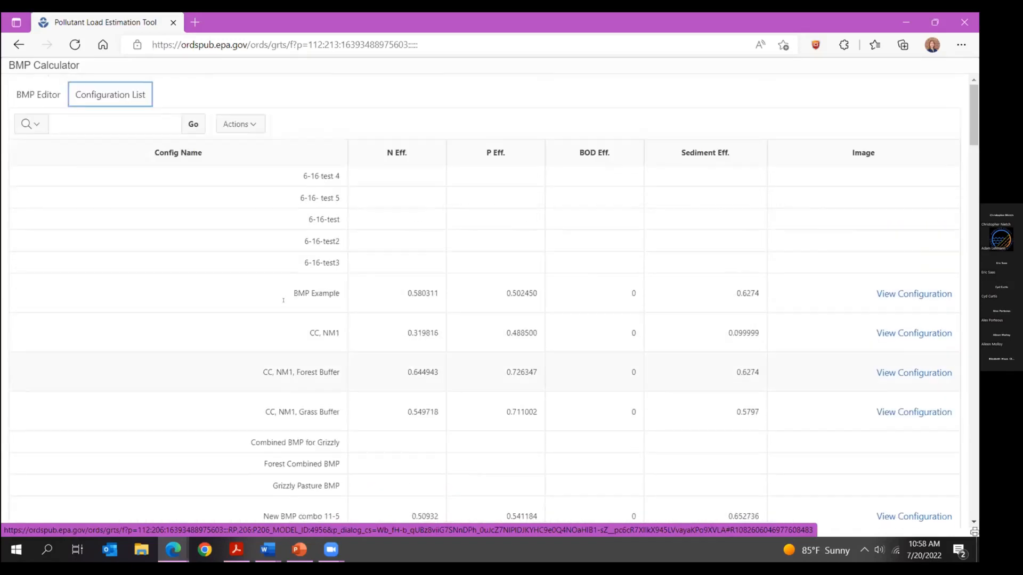
{"action": "scroll", "coordinate": [327, 276], "scroll_direction": "down", "scroll_amount": 1}
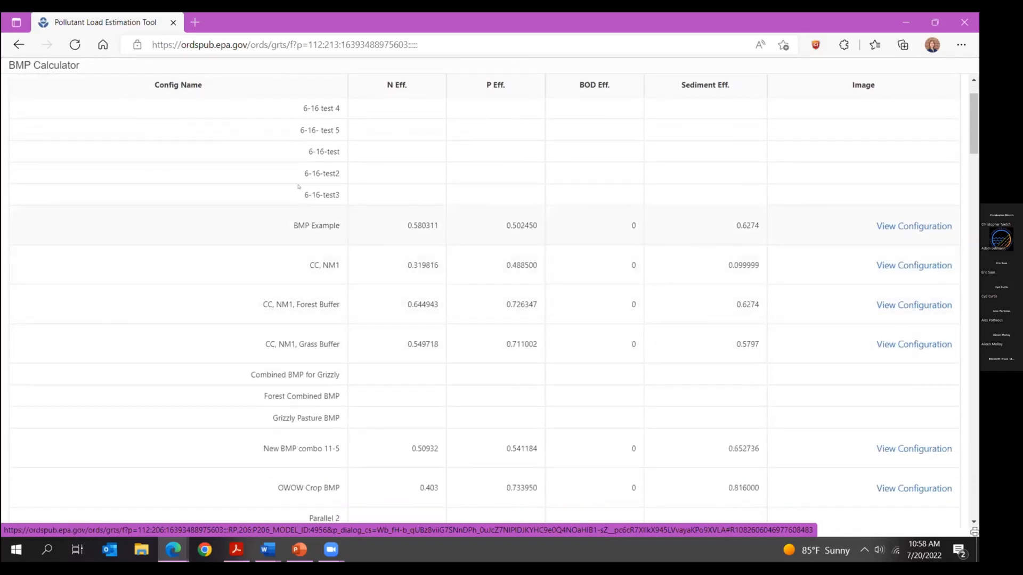
{"action": "scroll", "coordinate": [222, 286], "scroll_direction": "down", "scroll_amount": 1}
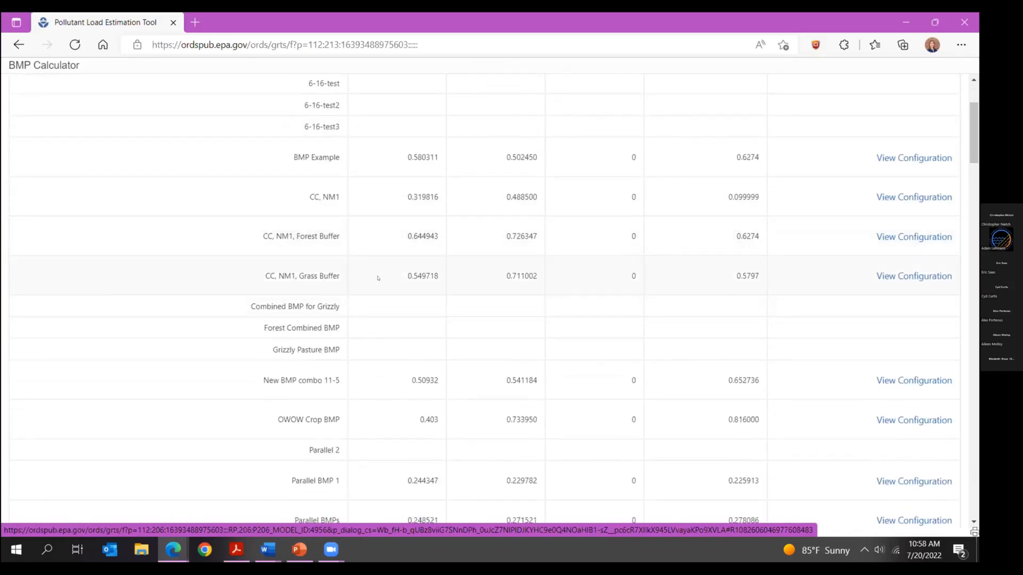
{"action": "scroll", "coordinate": [851, 294], "scroll_direction": "up", "scroll_amount": 2}
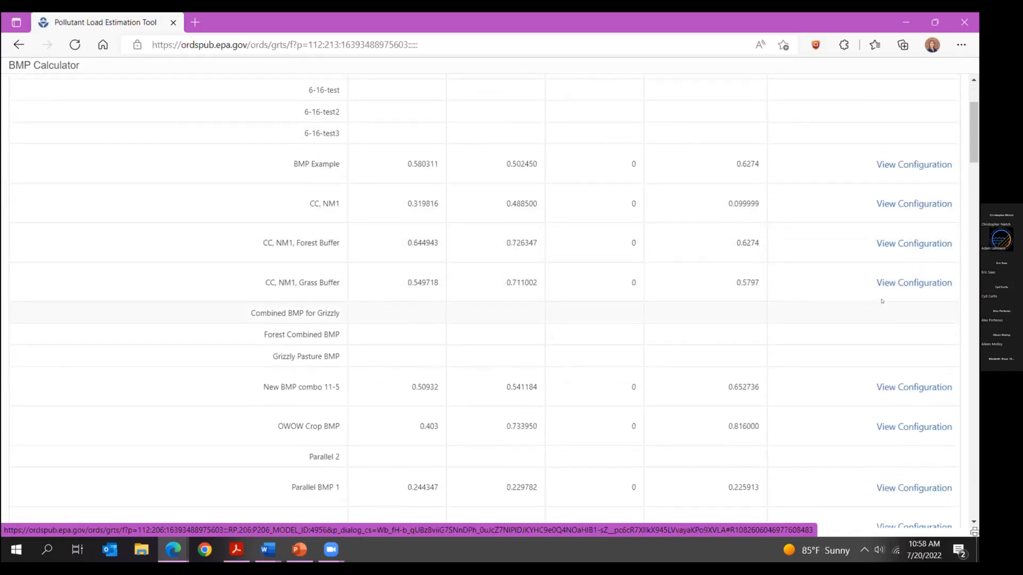
{"action": "scroll", "coordinate": [907, 293], "scroll_direction": "down", "scroll_amount": 1}
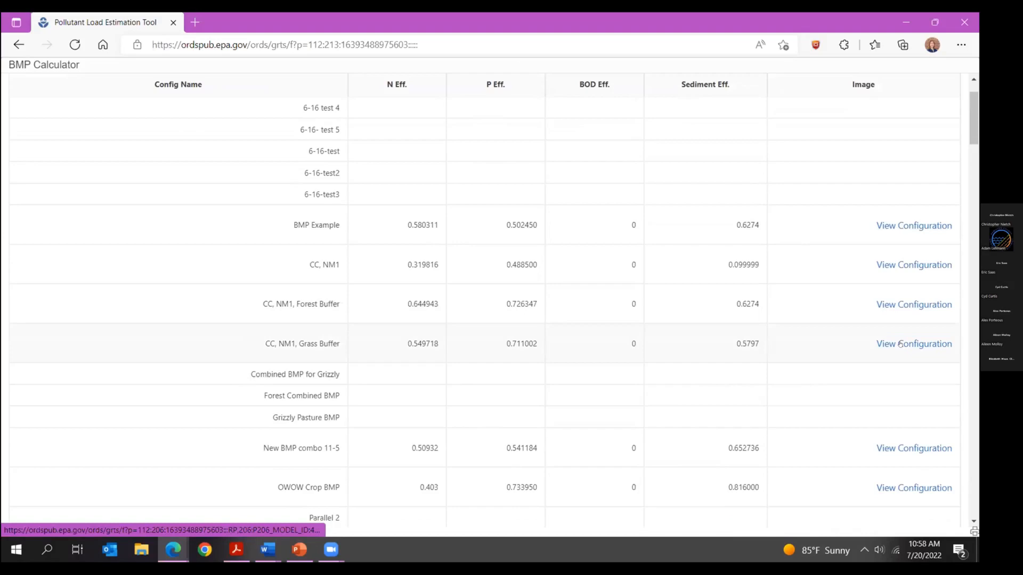
- View the configuration diagram of the CC, NM1, Grass Buffer entry and examine its linked nodes and combined efficiencies
{"action": "left_click", "coordinate": [899, 344]}
{"action": "scroll", "coordinate": [844, 340], "scroll_direction": "down", "scroll_amount": 15}
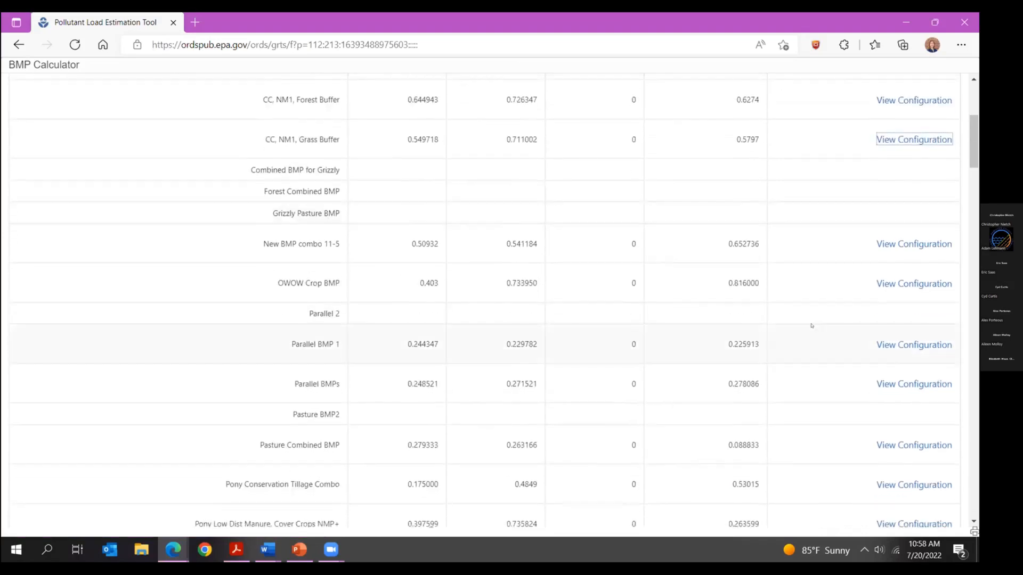
{"action": "scroll", "coordinate": [400, 295], "scroll_direction": "down", "scroll_amount": 20}
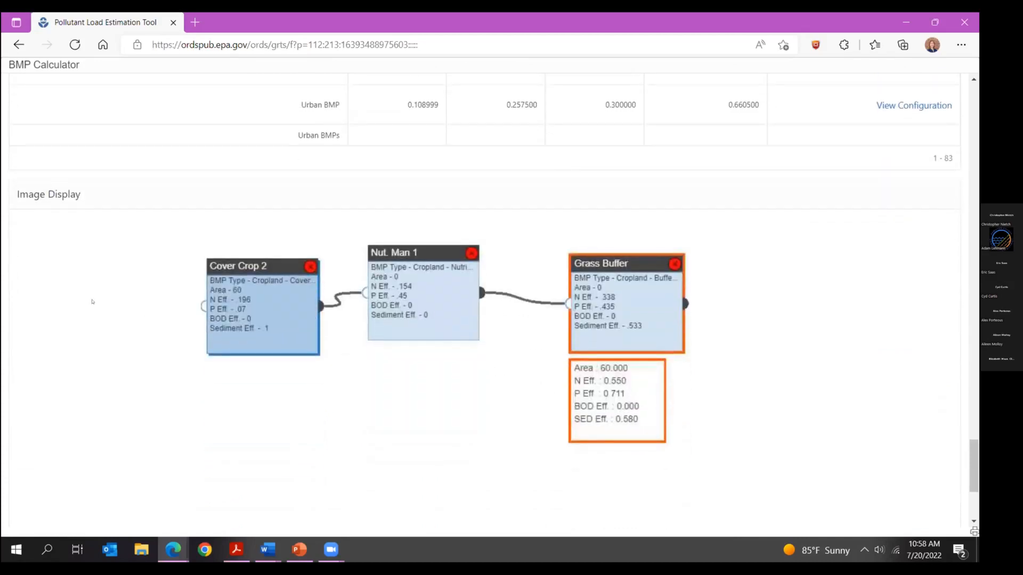
{"action": "scroll", "coordinate": [92, 301], "scroll_direction": "down", "scroll_amount": 3}
{"action": "scroll", "coordinate": [91, 304], "scroll_direction": "up", "scroll_amount": 5}
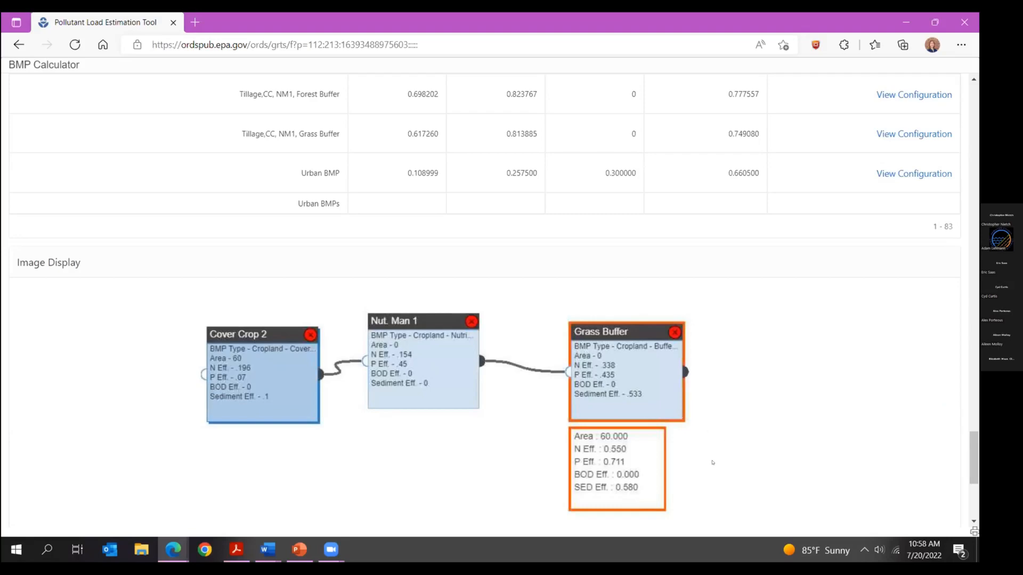
{"action": "scroll", "coordinate": [717, 453], "scroll_direction": "up", "scroll_amount": 12}
{"action": "scroll", "coordinate": [722, 446], "scroll_direction": "up", "scroll_amount": 20}
{"action": "scroll", "coordinate": [723, 425], "scroll_direction": "up", "scroll_amount": 4}
- Return to the BMP Editor, create a node for Subwatershed 1 Cropland and place it near the grid's upper-left corner
{"action": "left_click", "coordinate": [39, 94]}
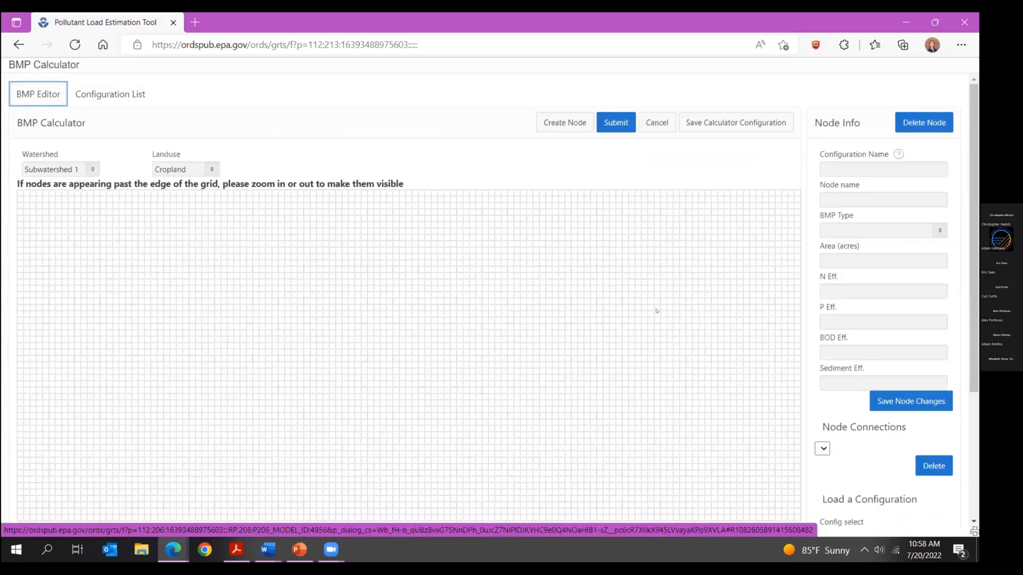
{"action": "left_click", "coordinate": [549, 123]}
{"action": "left_click", "coordinate": [63, 432]}
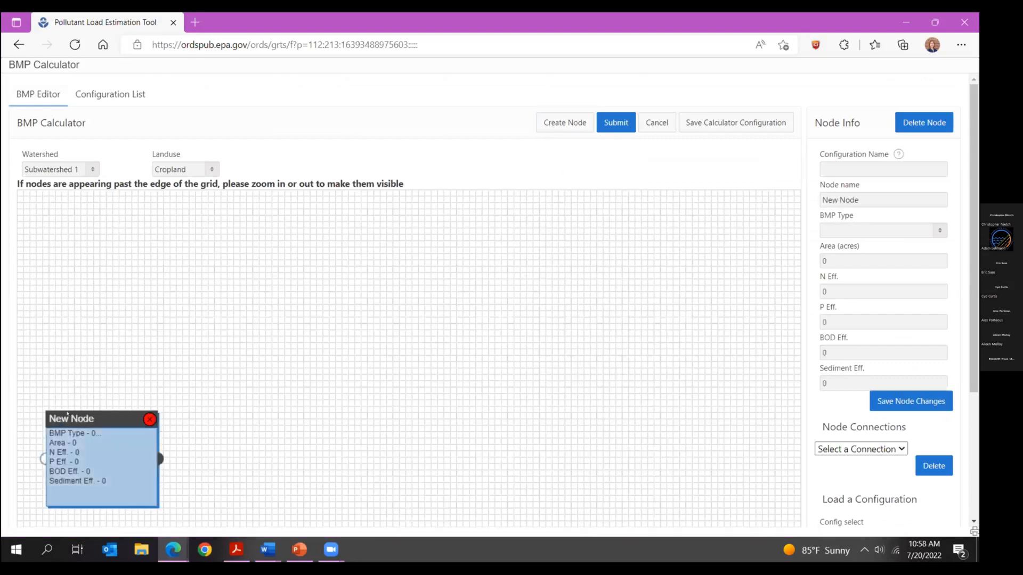
{"action": "left_click_drag", "start_coordinate": [63, 432], "coordinate": [99, 224]}
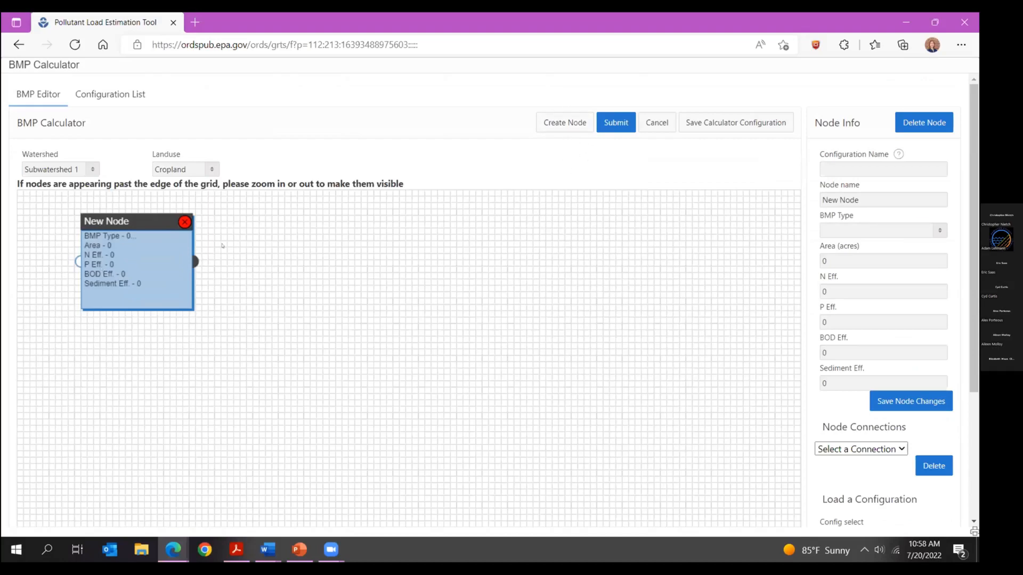
{"action": "left_click", "coordinate": [871, 162]}
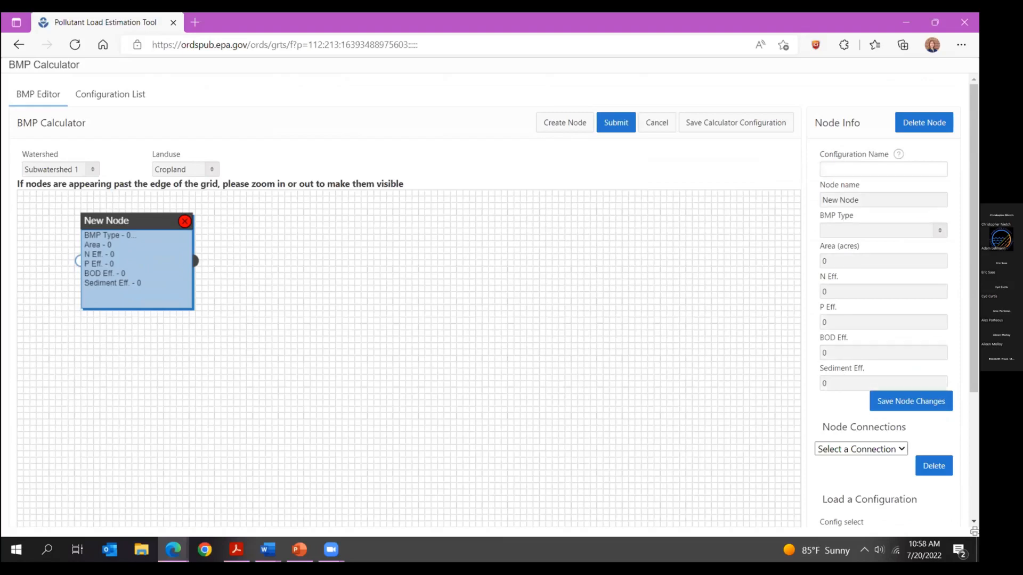
- Create a second node on the BMP Calculator grid and delete it again
{"action": "left_click", "coordinate": [566, 122]}
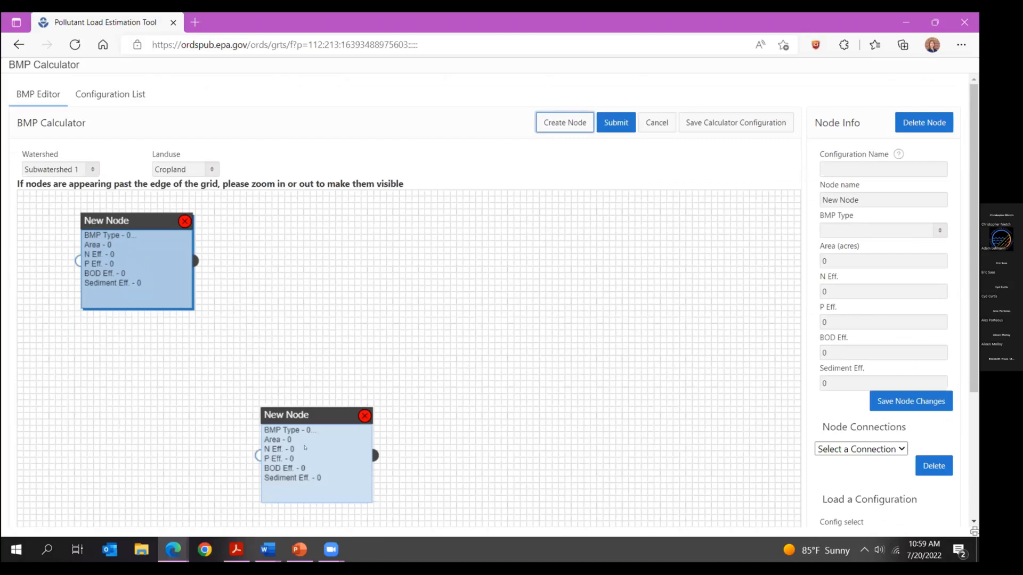
{"action": "left_click", "coordinate": [304, 447]}
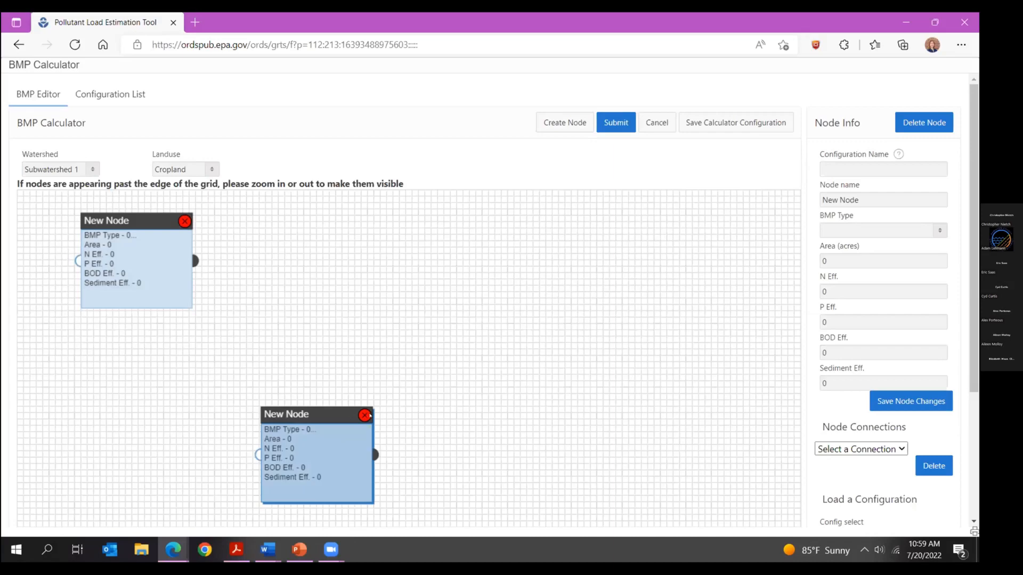
{"action": "left_click", "coordinate": [366, 415]}
- Name the first node BMP 1, assign Cropland - Conservation Tillage 1 (30-59% Residue) with an area of 50 acres, and save the node changes
{"action": "left_click", "coordinate": [136, 220]}
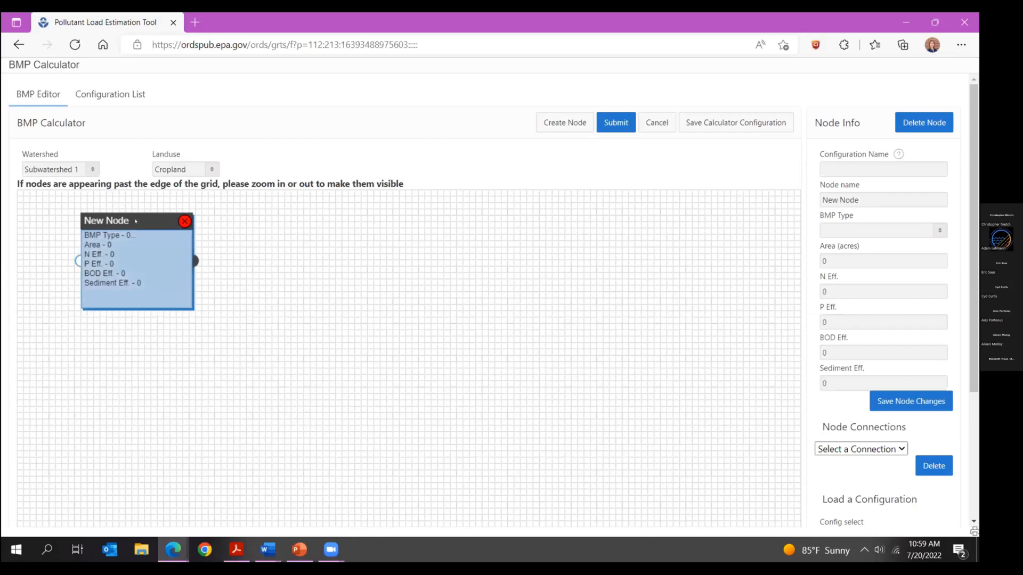
{"action": "left_click_drag", "start_coordinate": [860, 200], "coordinate": [769, 190]}
{"action": "type", "text": "BMP "}
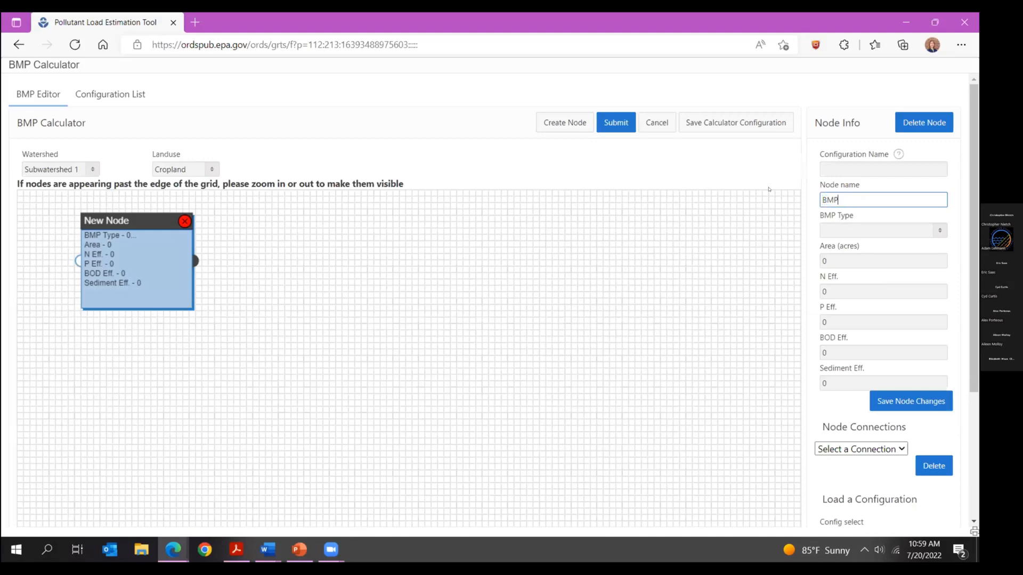
{"action": "type", "text": "1"}
{"action": "left_click", "coordinate": [933, 235]}
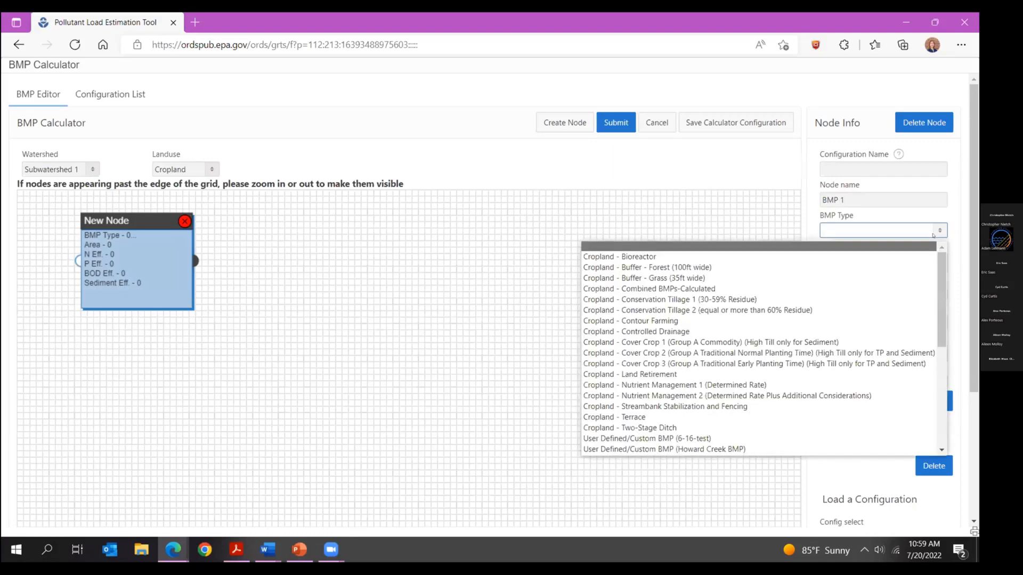
{"action": "left_click", "coordinate": [737, 299]}
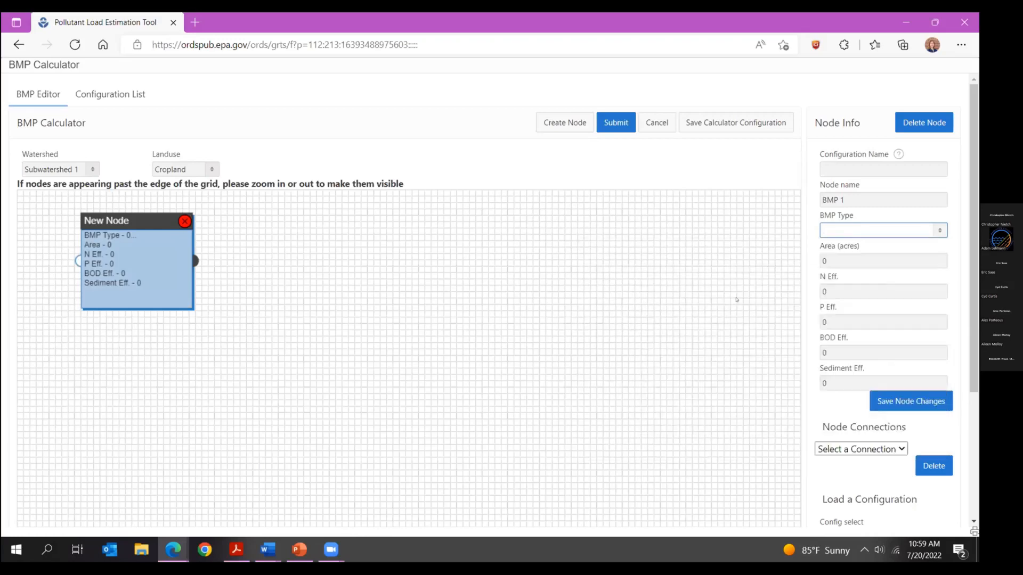
{"action": "left_click_drag", "start_coordinate": [827, 261], "coordinate": [816, 260]}
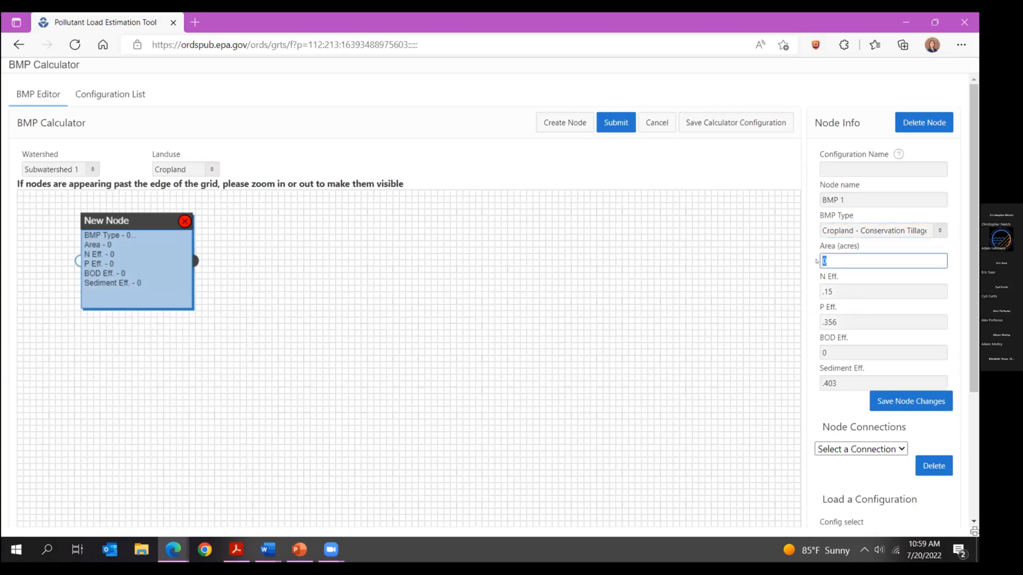
{"action": "type", "text": "50"}
{"action": "left_click", "coordinate": [911, 401]}
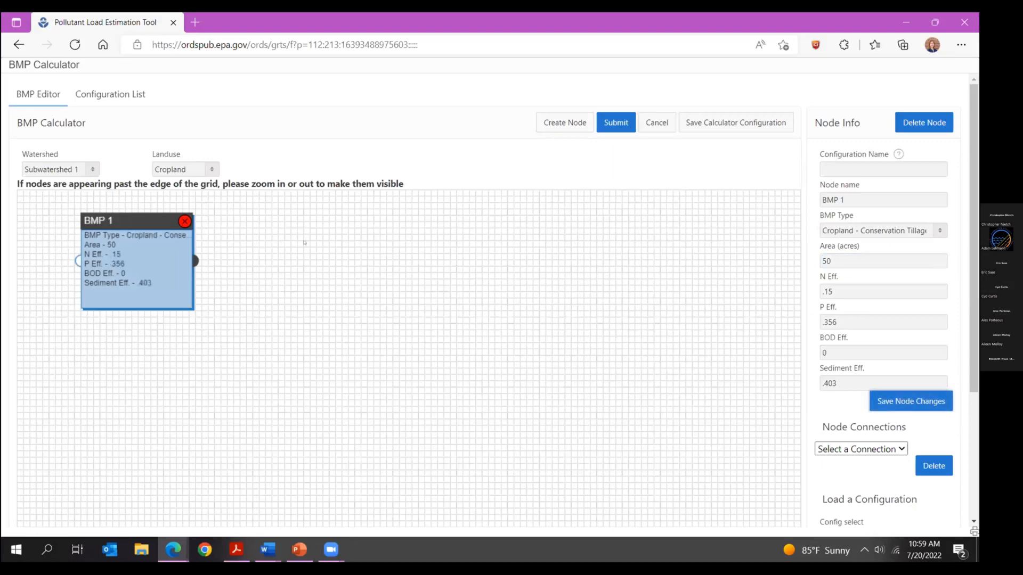
- Add another node beside BMP 1 and enter the name BMP 2 and type Cropland - Nutrient Management 1 (Determined Rate) for it
{"action": "left_click", "coordinate": [552, 127]}
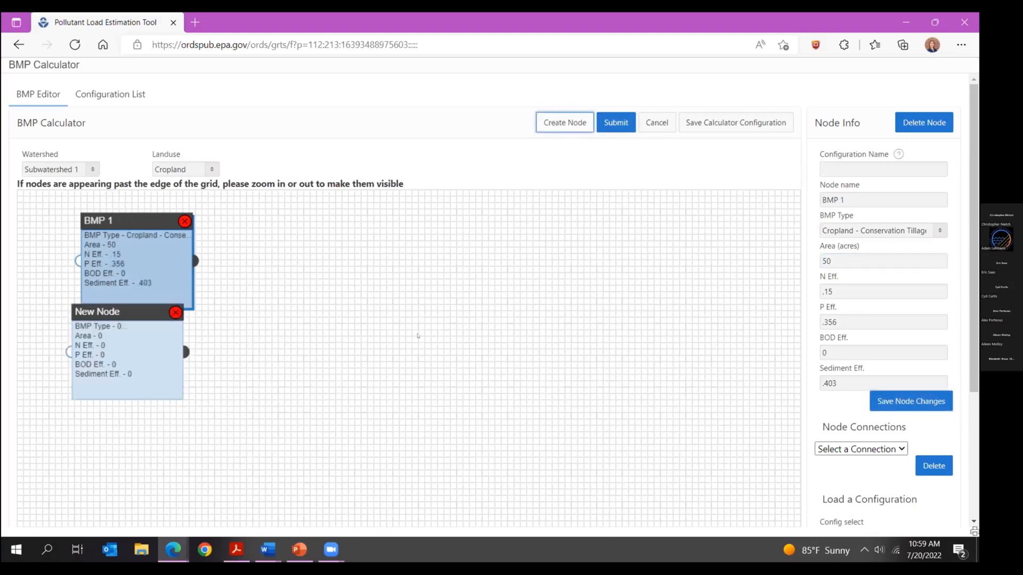
{"action": "left_click_drag", "start_coordinate": [119, 311], "coordinate": [304, 229]}
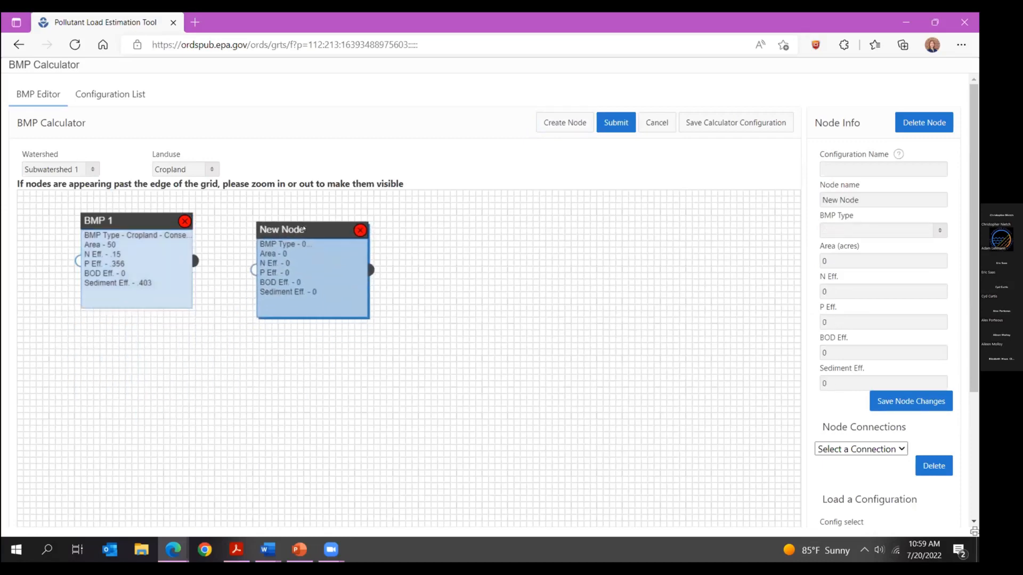
{"action": "left_click", "coordinate": [825, 187]}
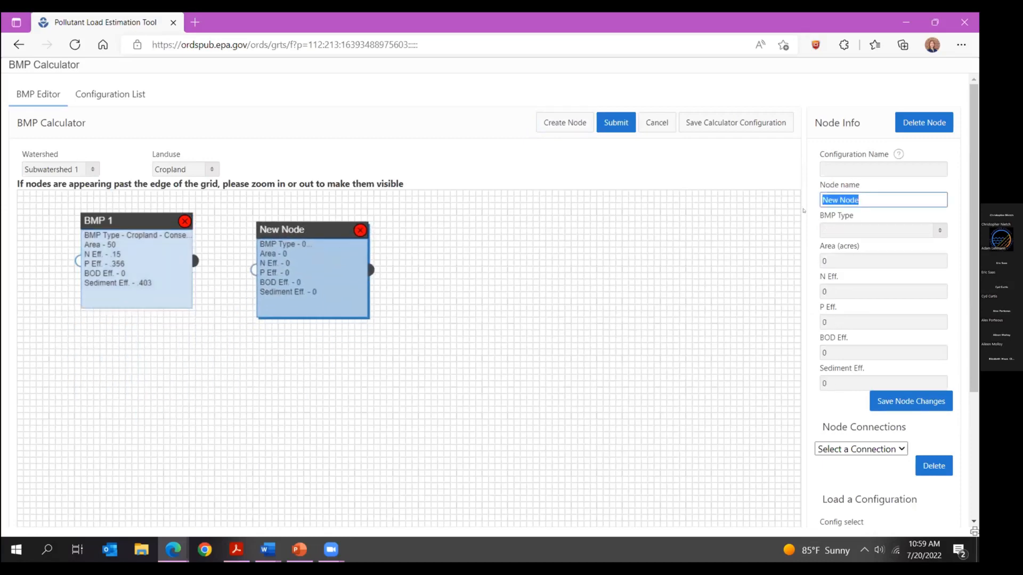
{"action": "type", "text": "BMP 2"}
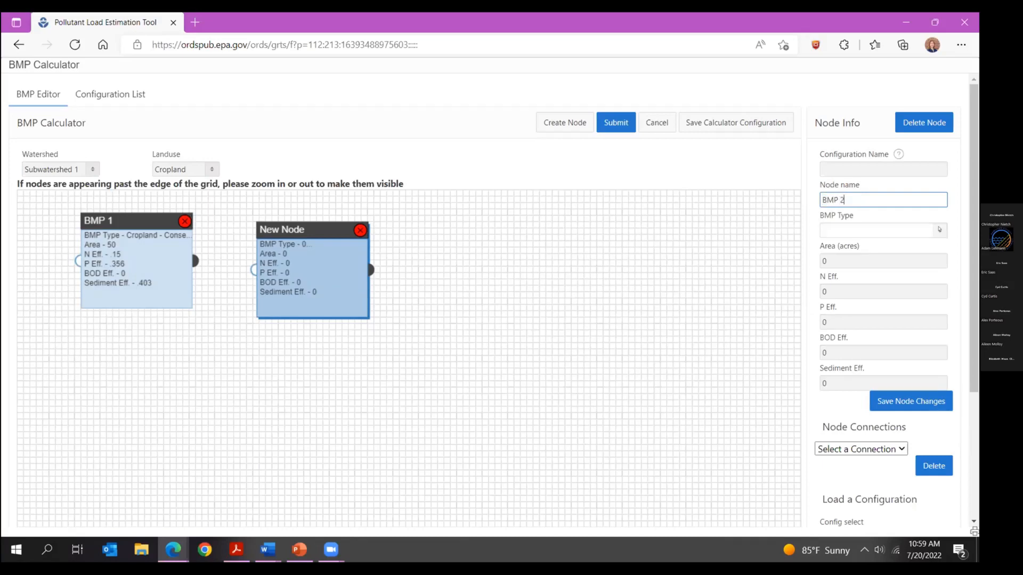
{"action": "left_click", "coordinate": [882, 230]}
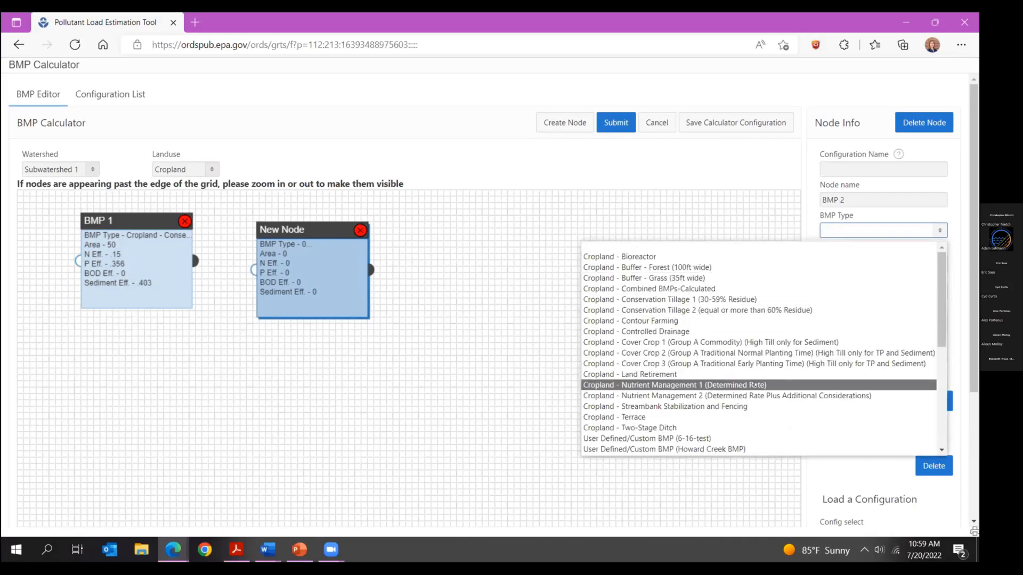
{"action": "left_click", "coordinate": [772, 384]}
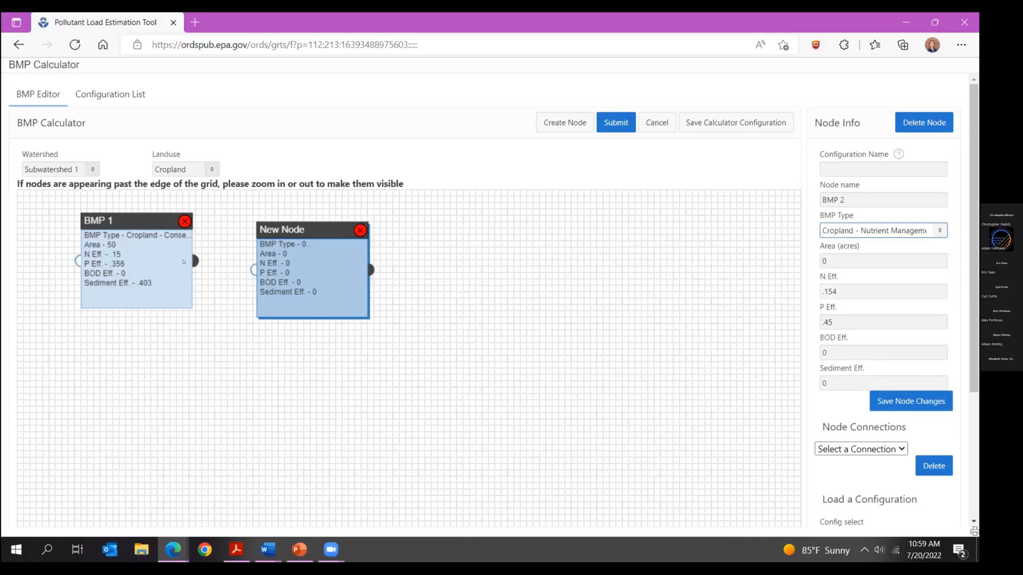
- Connect BMP 1's output to the second node's input, and delete both nodes from the grid
{"action": "left_click_drag", "start_coordinate": [194, 261], "coordinate": [253, 270]}
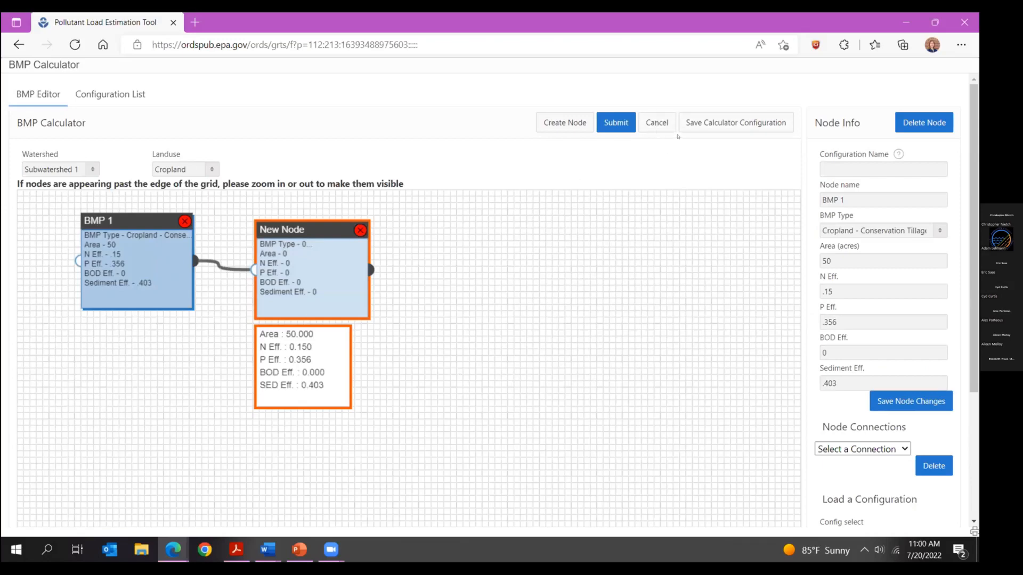
{"action": "left_click", "coordinate": [358, 231]}
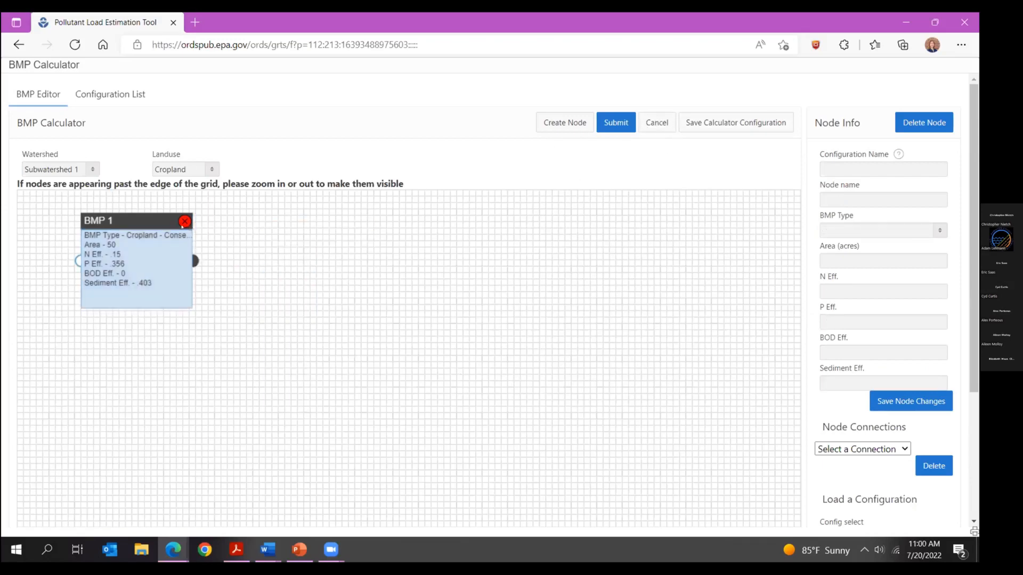
{"action": "left_click", "coordinate": [185, 220]}
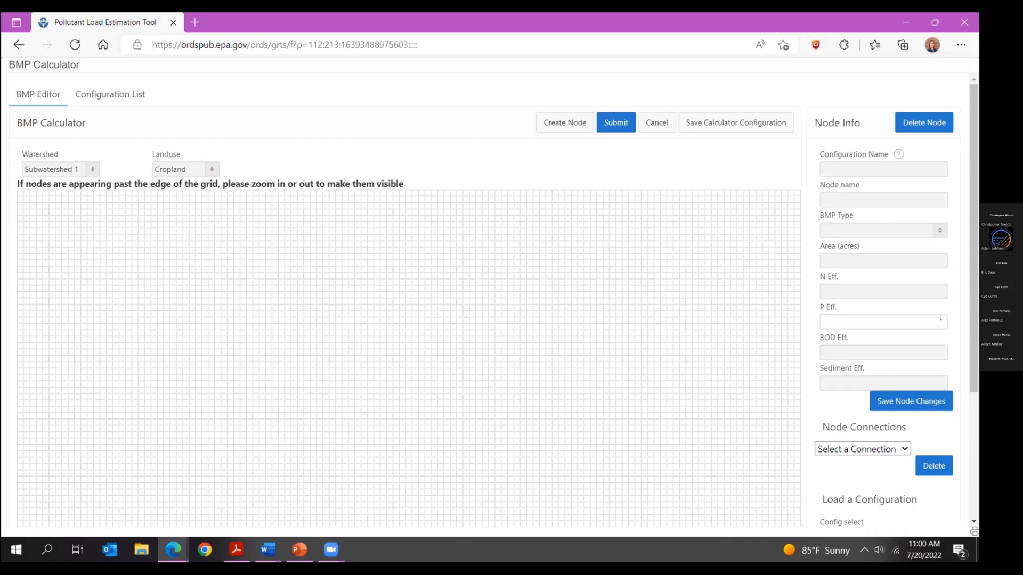
- Load the saved configuration Shawano Pony Baseline onto the calculator grid
{"action": "scroll", "coordinate": [835, 406], "scroll_direction": "down", "scroll_amount": 3}
{"action": "scroll", "coordinate": [906, 400], "scroll_direction": "up", "scroll_amount": 3}
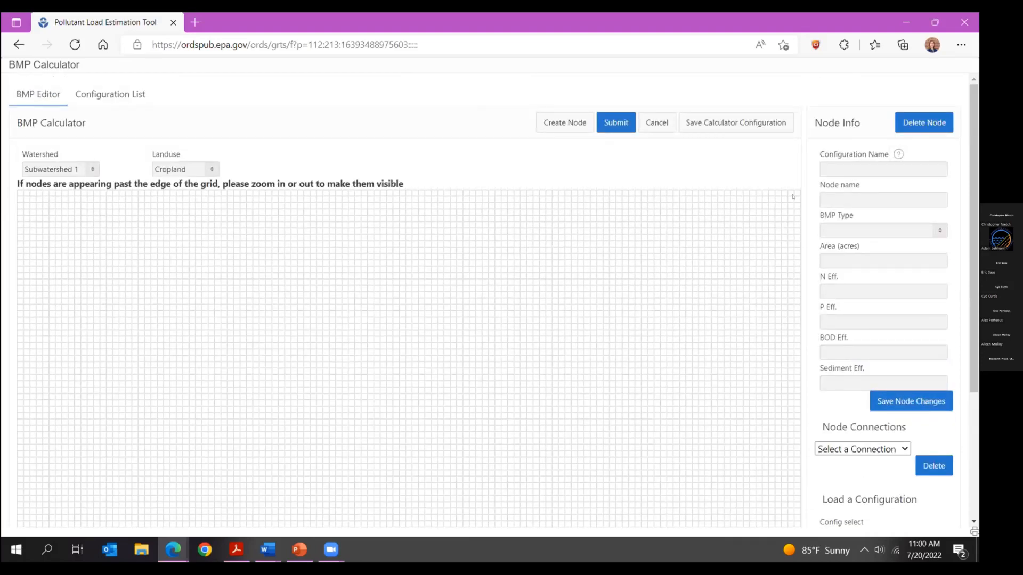
{"action": "scroll", "coordinate": [925, 400], "scroll_direction": "down", "scroll_amount": 3}
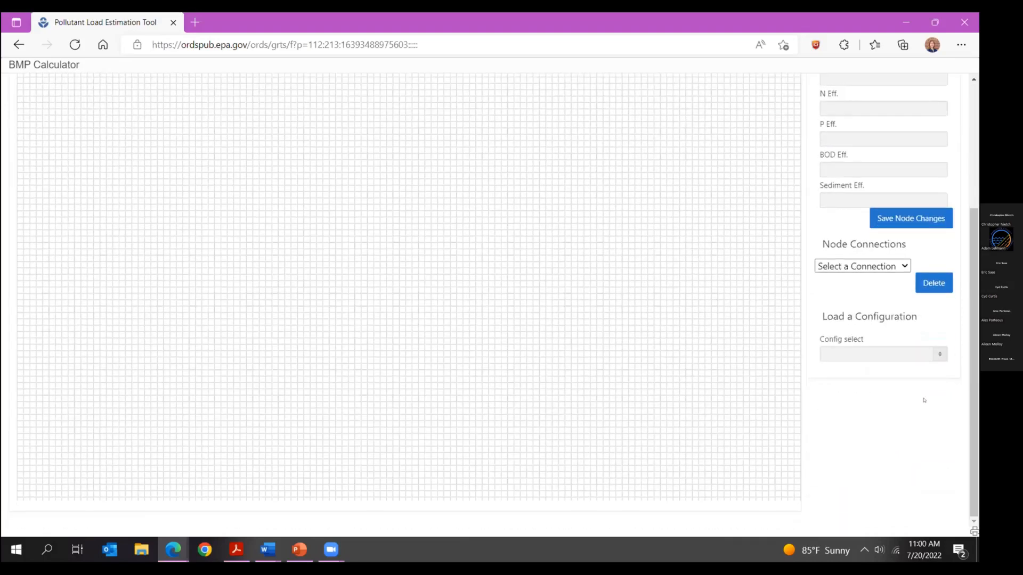
{"action": "left_click", "coordinate": [939, 355]}
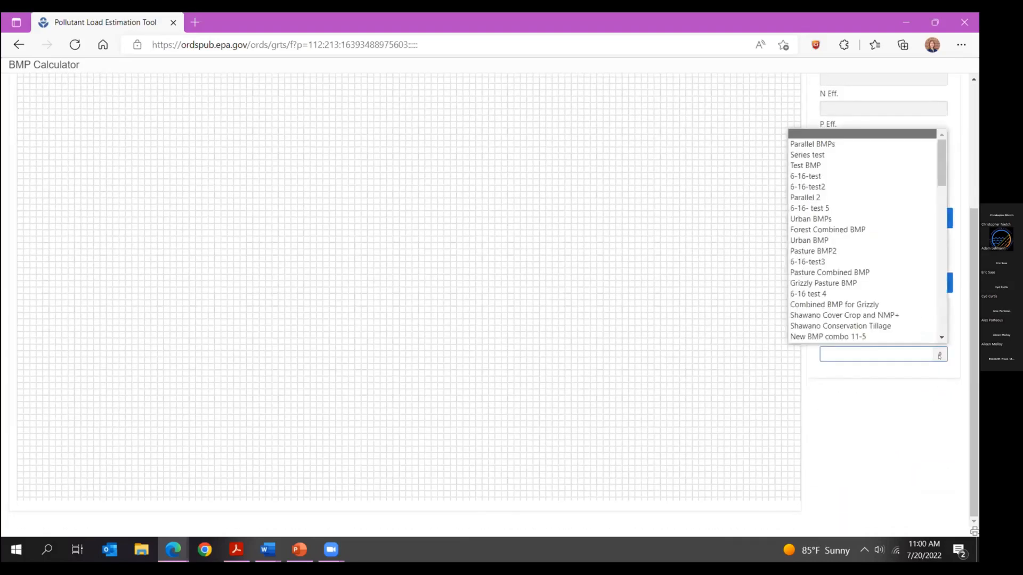
{"action": "scroll", "coordinate": [843, 313], "scroll_direction": "down", "scroll_amount": 6}
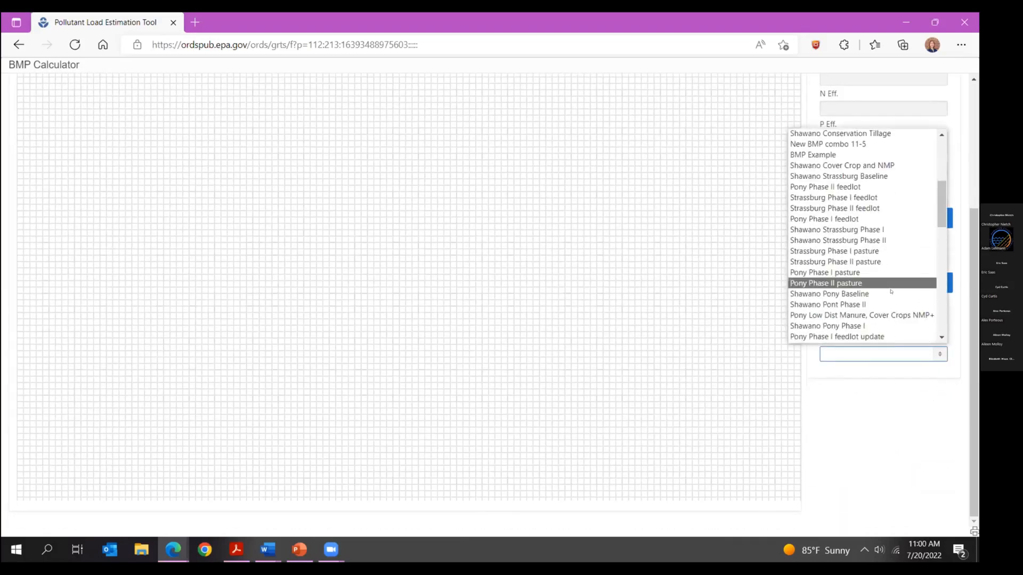
{"action": "left_click", "coordinate": [825, 296]}
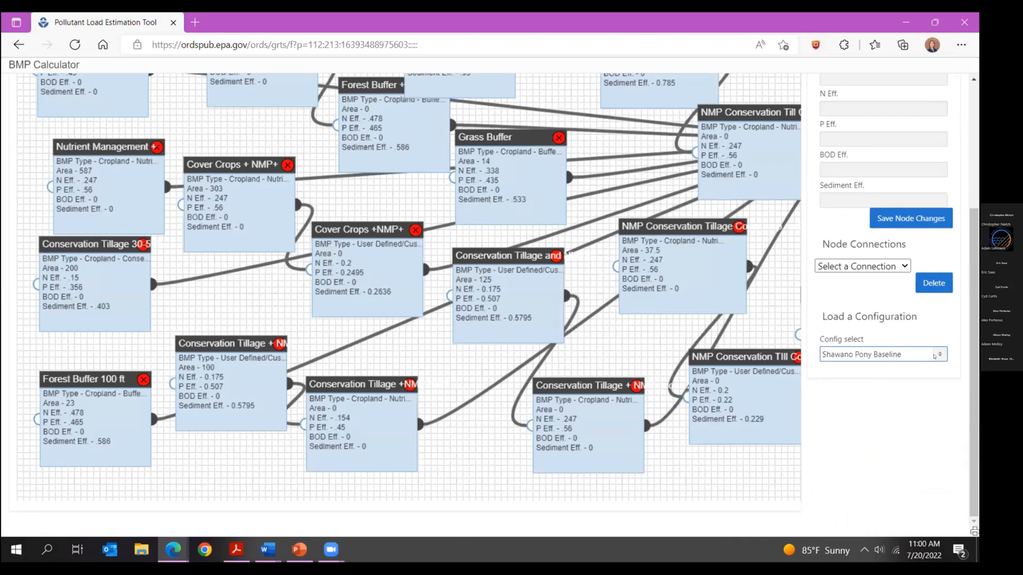
- Cancel out of the loaded configuration and reopen the BMP Calculator with an empty grid
{"action": "scroll", "coordinate": [936, 356], "scroll_direction": "up", "scroll_amount": 4}
{"action": "left_click", "coordinate": [659, 123]}
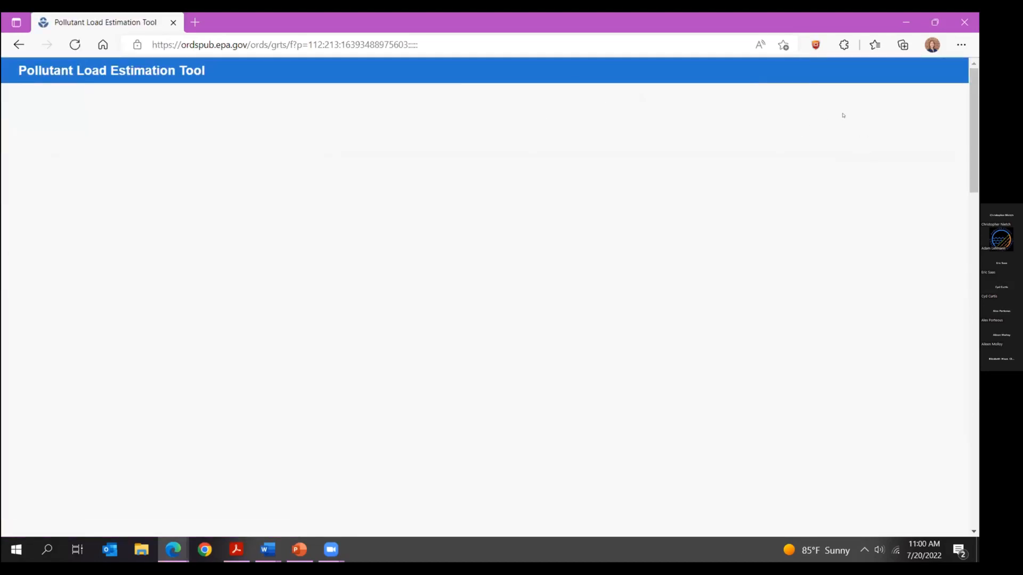
{"action": "left_click", "coordinate": [859, 187]}
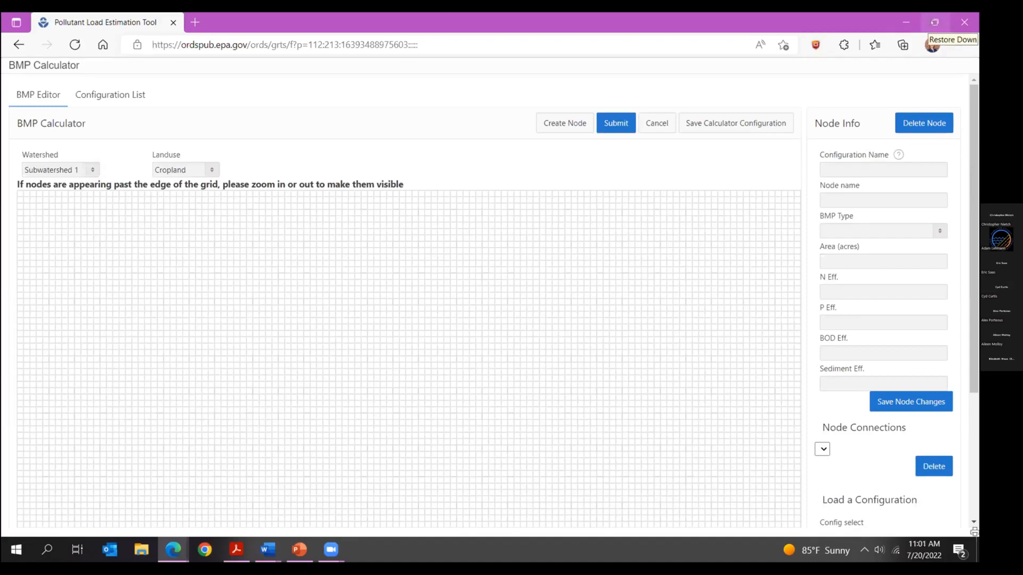
- Shrink the browser window, place the PowerPoint slide Parallel BMPs only beside it, and return to the BMP Calculator
{"action": "left_click", "coordinate": [934, 22]}
{"action": "left_click", "coordinate": [300, 550]}
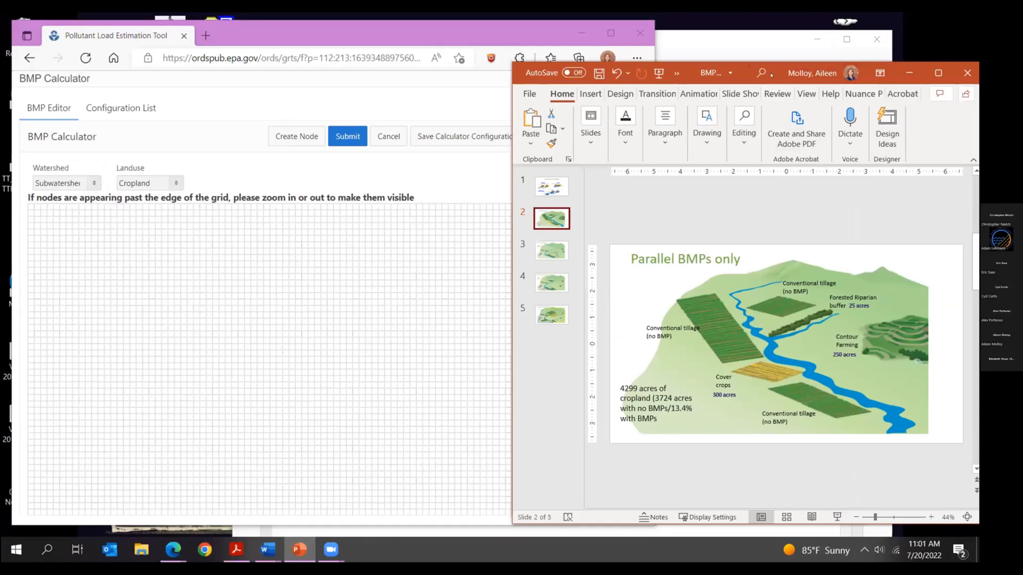
{"action": "left_click_drag", "start_coordinate": [771, 73], "coordinate": [798, 56]}
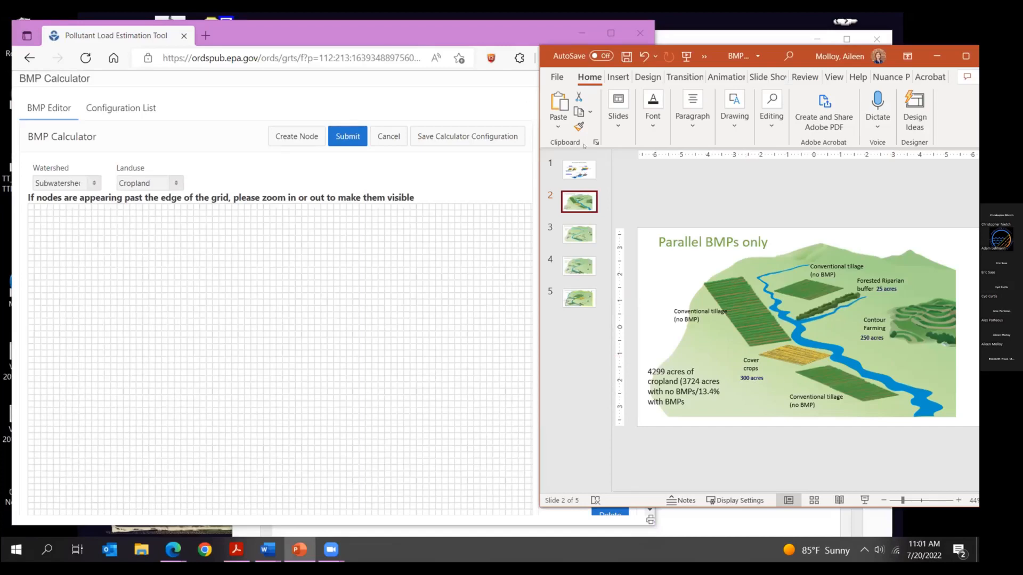
{"action": "left_click", "coordinate": [444, 169]}
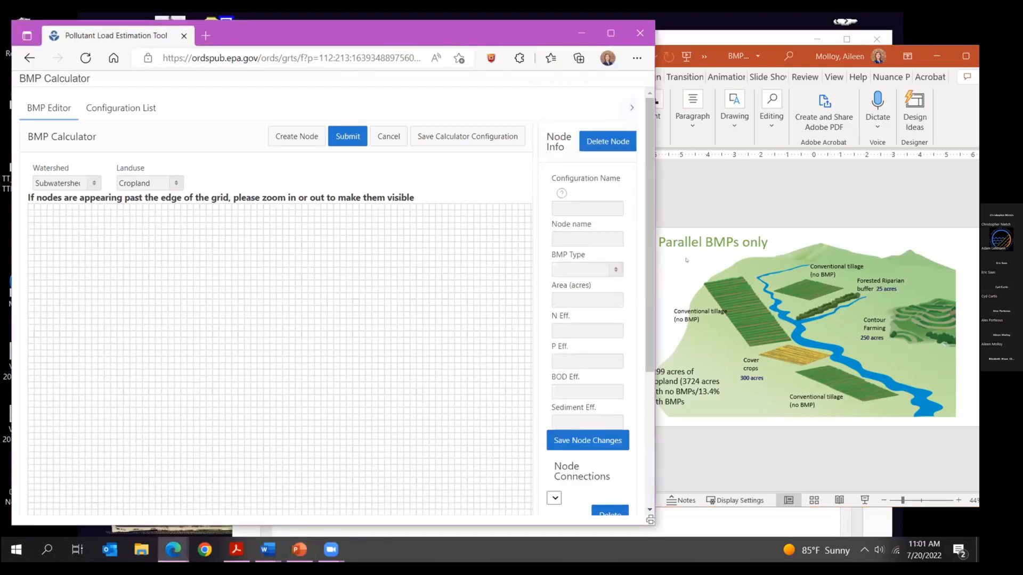
- Enter Howard Parallel BMPs as the configuration name
{"action": "left_click", "coordinate": [594, 205]}
{"action": "left_click", "coordinate": [568, 204]}
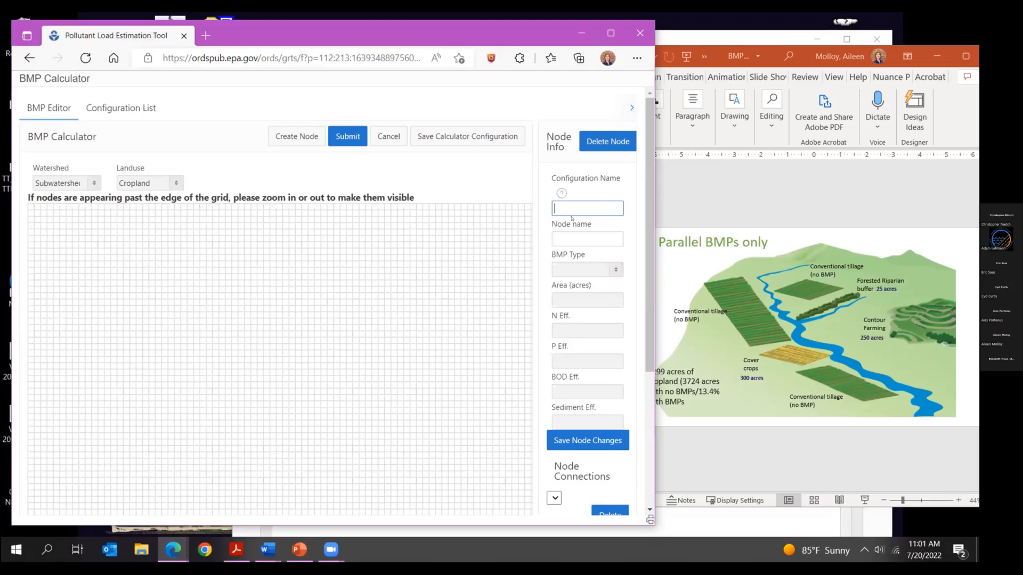
{"action": "type", "text": "Howard Parallel BMPs"}
- Add a node named Buffer in the grid's upper area with type Cropland - Buffer - Forest (100ft wide) and 25 acres, and save the node changes
{"action": "left_click", "coordinate": [283, 137]}
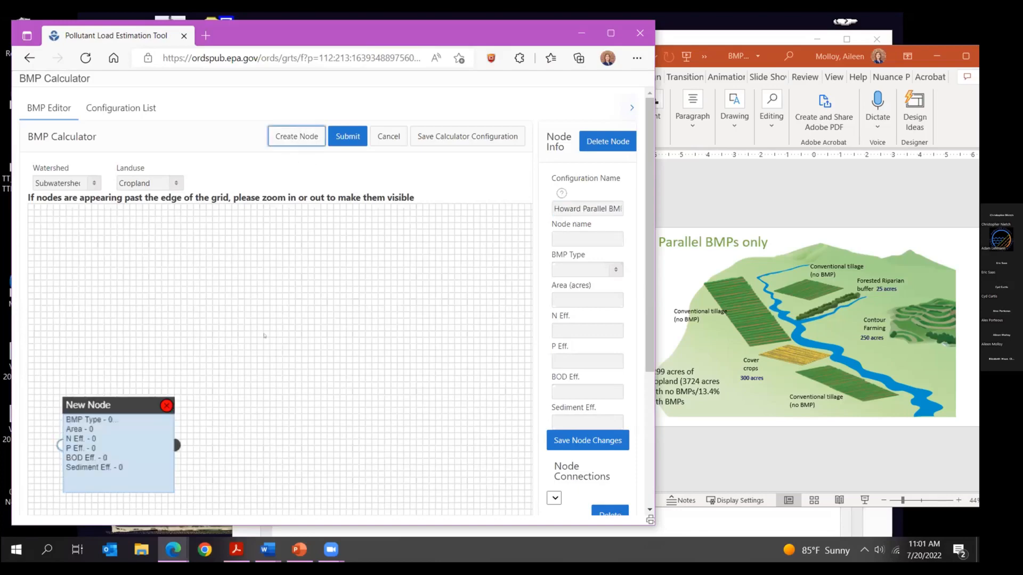
{"action": "left_click", "coordinate": [109, 406]}
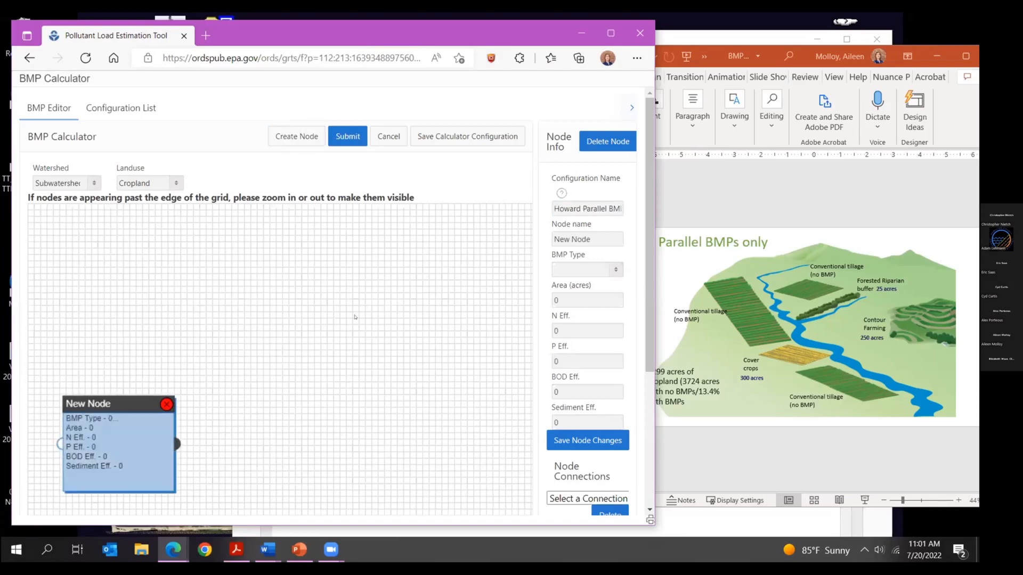
{"action": "left_click_drag", "start_coordinate": [116, 406], "coordinate": [116, 244]}
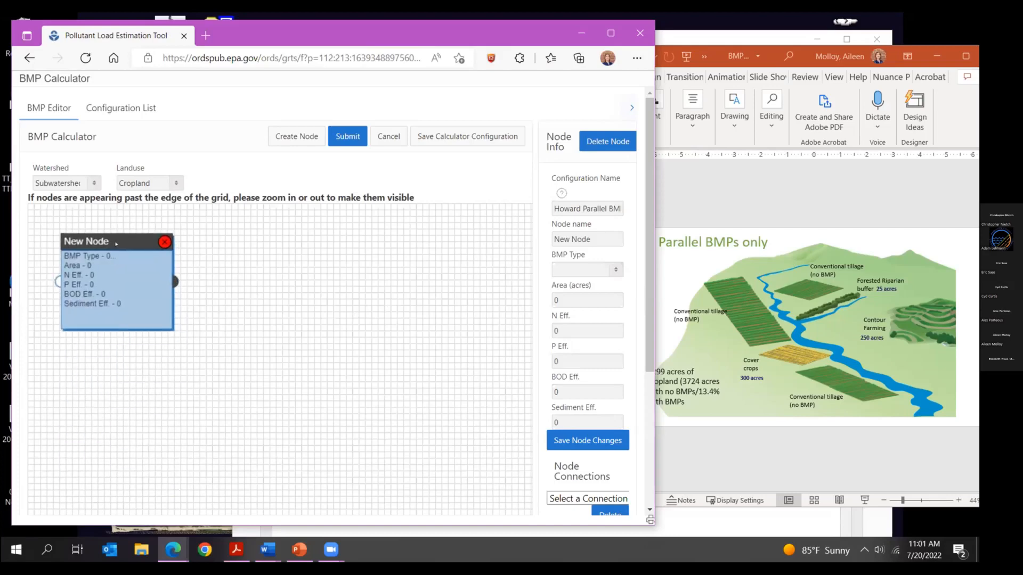
{"action": "left_click_drag", "start_coordinate": [593, 238], "coordinate": [549, 246]}
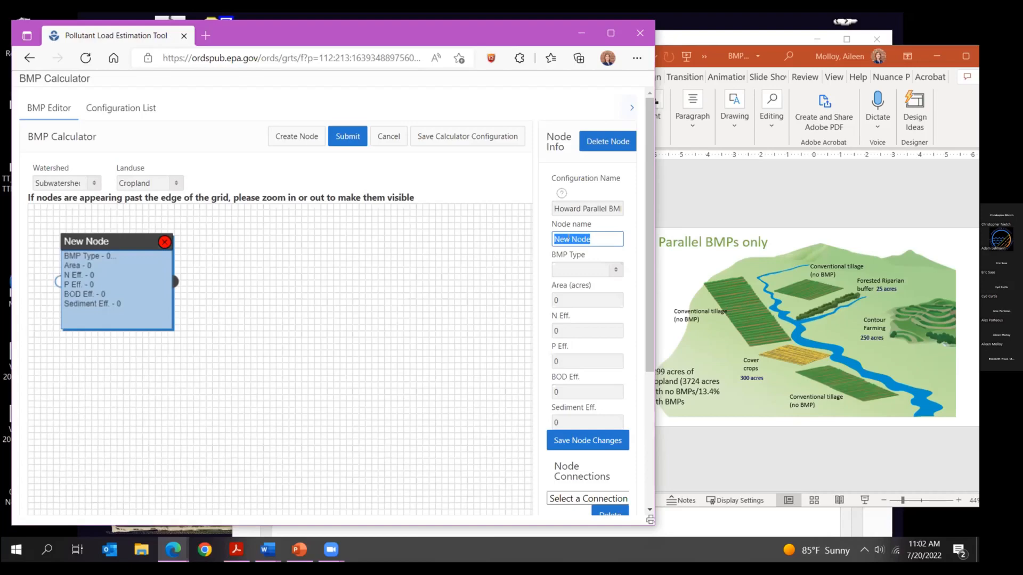
{"action": "type", "text": "Buffer"}
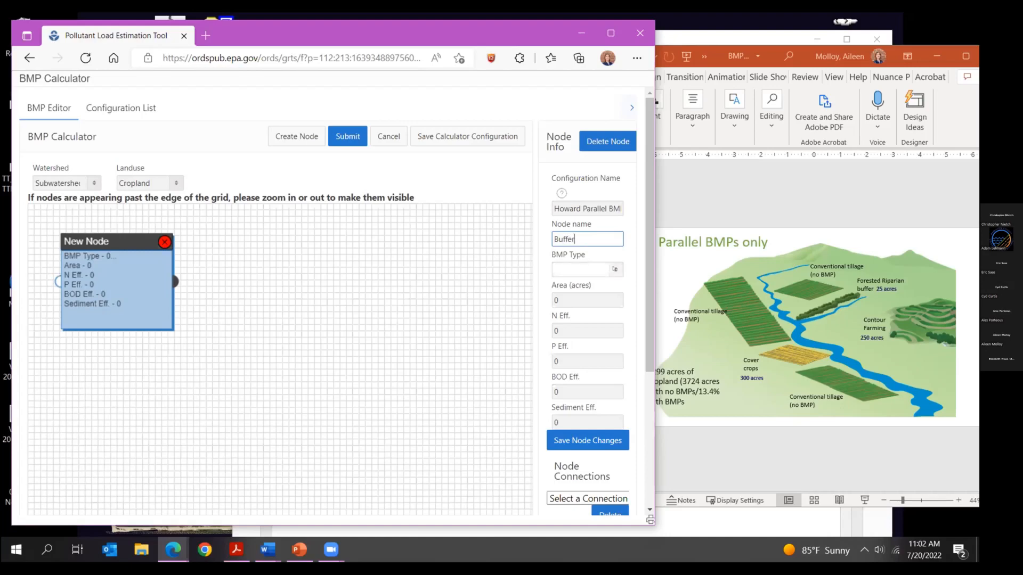
{"action": "left_click", "coordinate": [586, 270]}
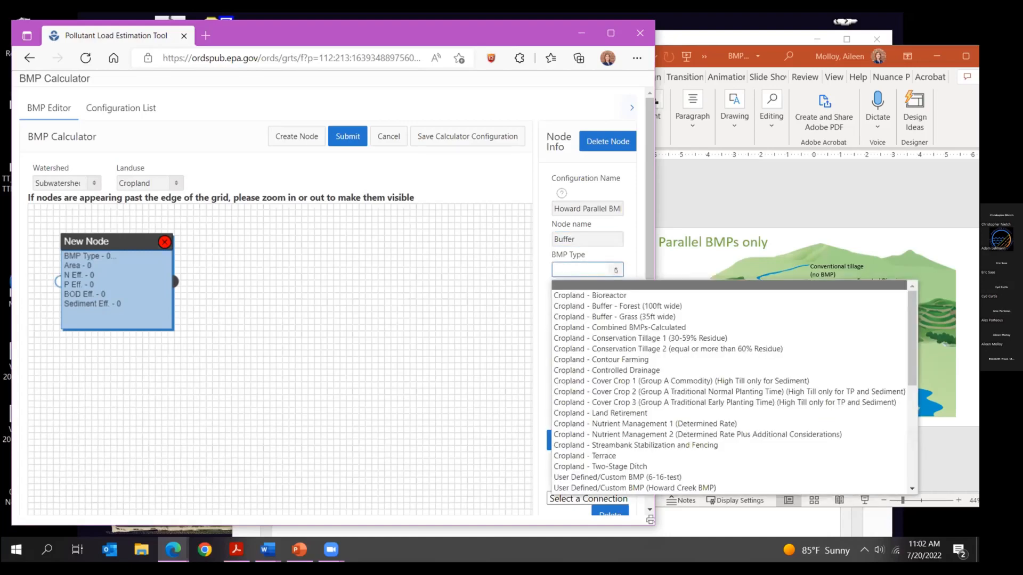
{"action": "left_click", "coordinate": [622, 303]}
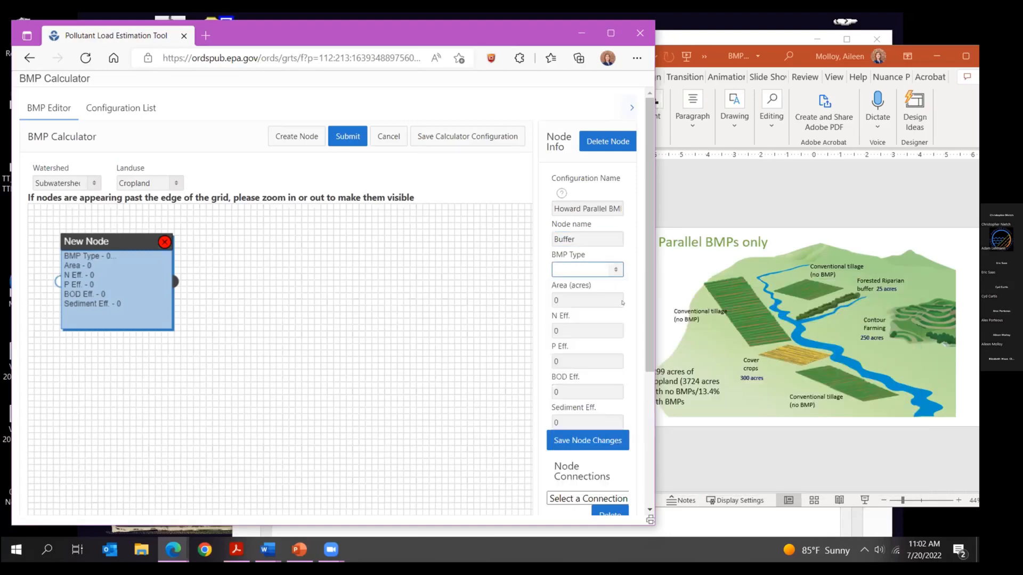
{"action": "key", "text": "Tab"}
{"action": "type", "text": "25"}
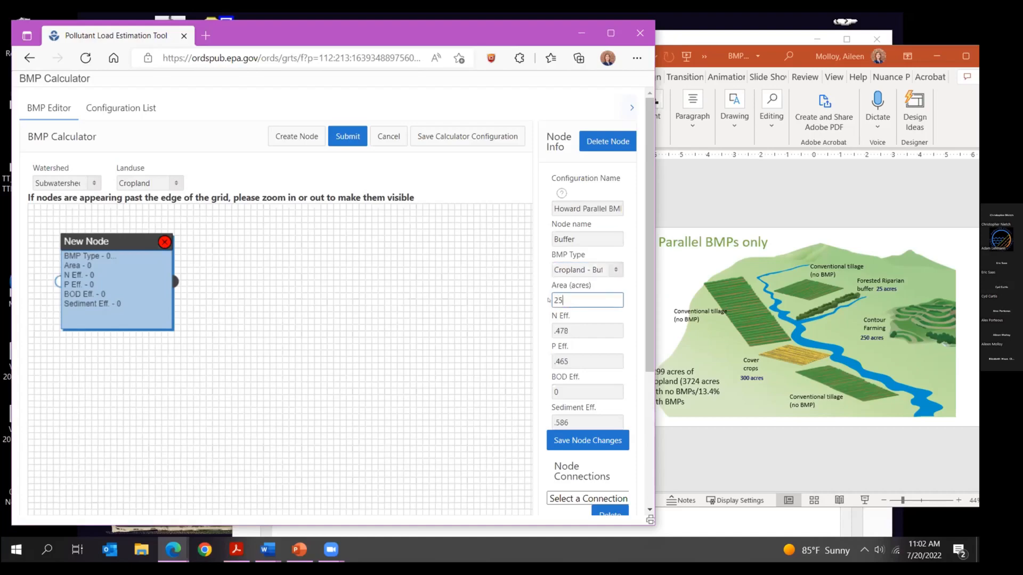
{"action": "left_click", "coordinate": [564, 441]}
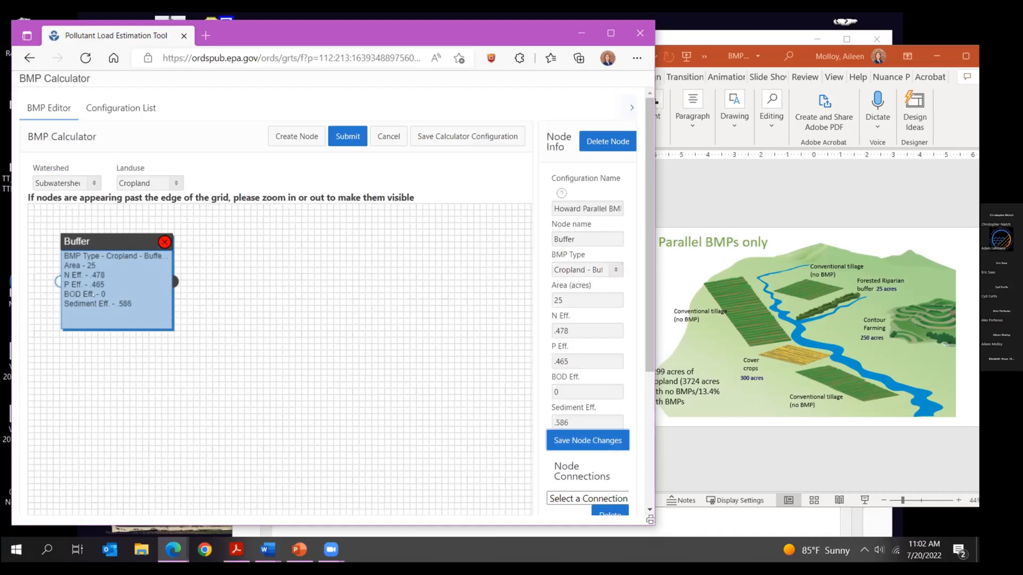
- Create a second node and arrange it side by side with the Buffer node on the grid
{"action": "left_click", "coordinate": [283, 138]}
{"action": "left_click", "coordinate": [82, 266]}
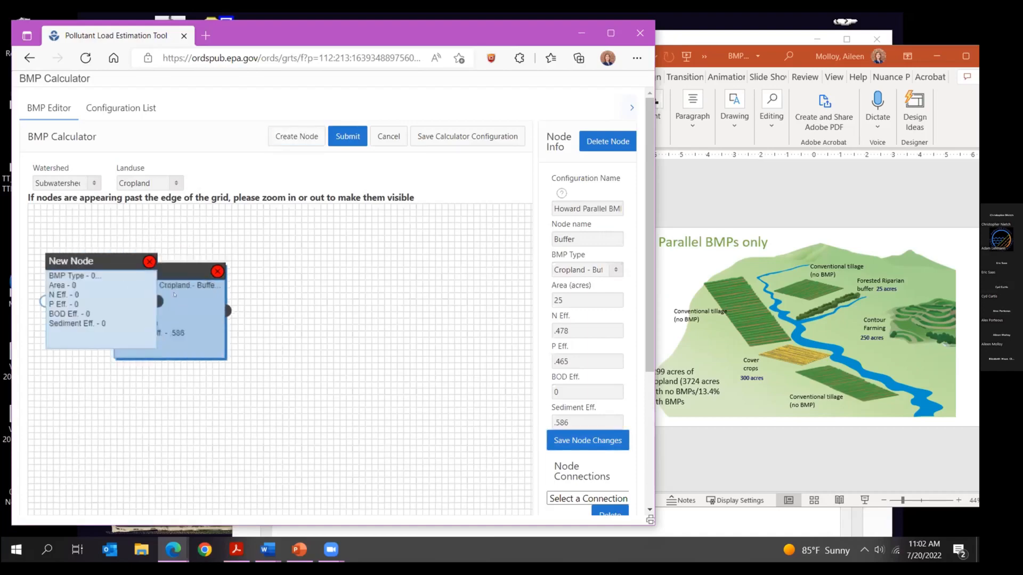
{"action": "left_click_drag", "start_coordinate": [77, 253], "coordinate": [77, 252]}
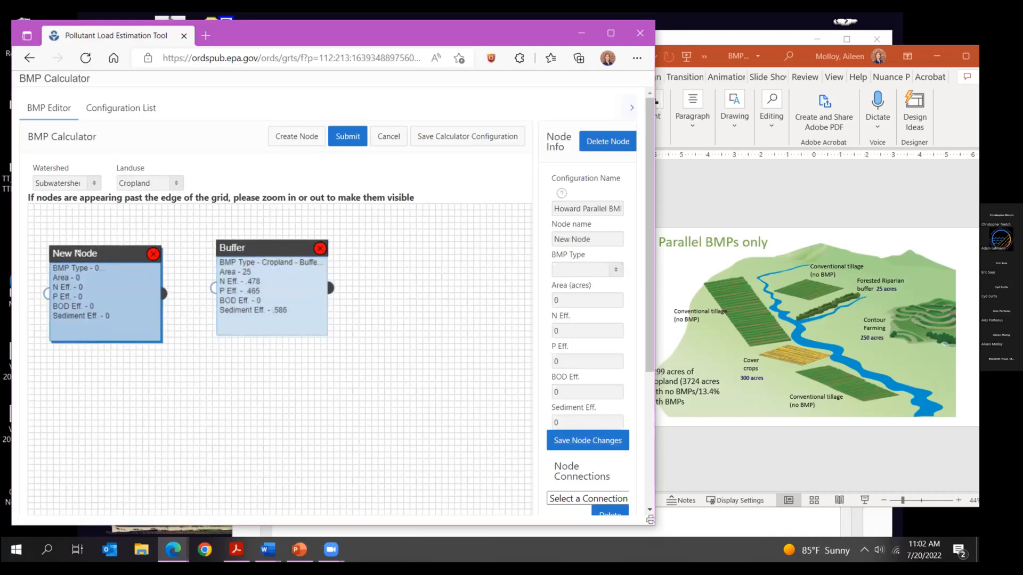
- Name the second node Cover Crops, assign Cropland - Cover Crop 2 (Group A Traditional Normal Planting Time) with 300 acres, and save the node changes
{"action": "left_click_drag", "start_coordinate": [594, 237], "coordinate": [544, 244]}
{"action": "type", "text": "Cover "}
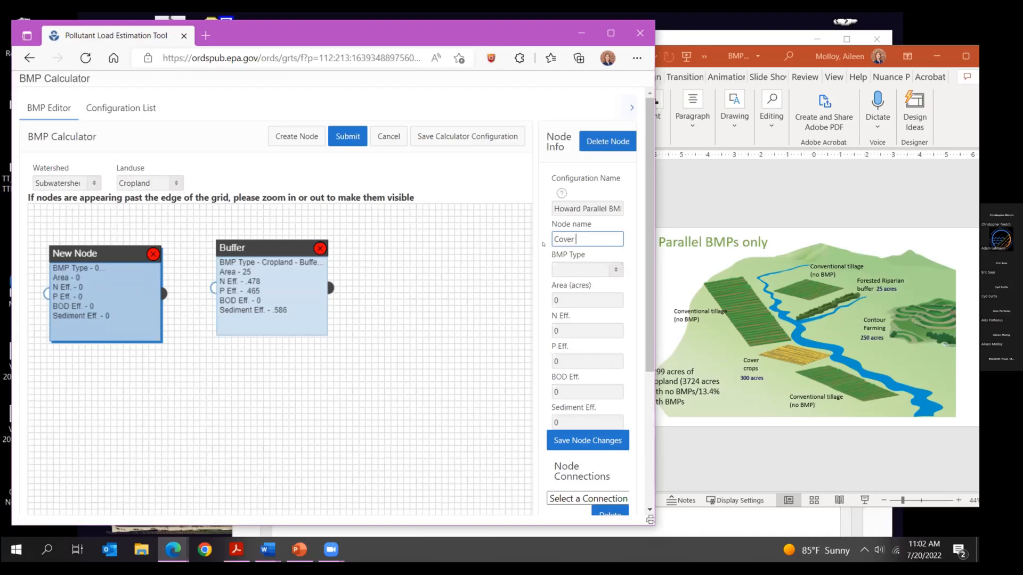
{"action": "type", "text": "Crops"}
{"action": "key", "text": "Tab"}
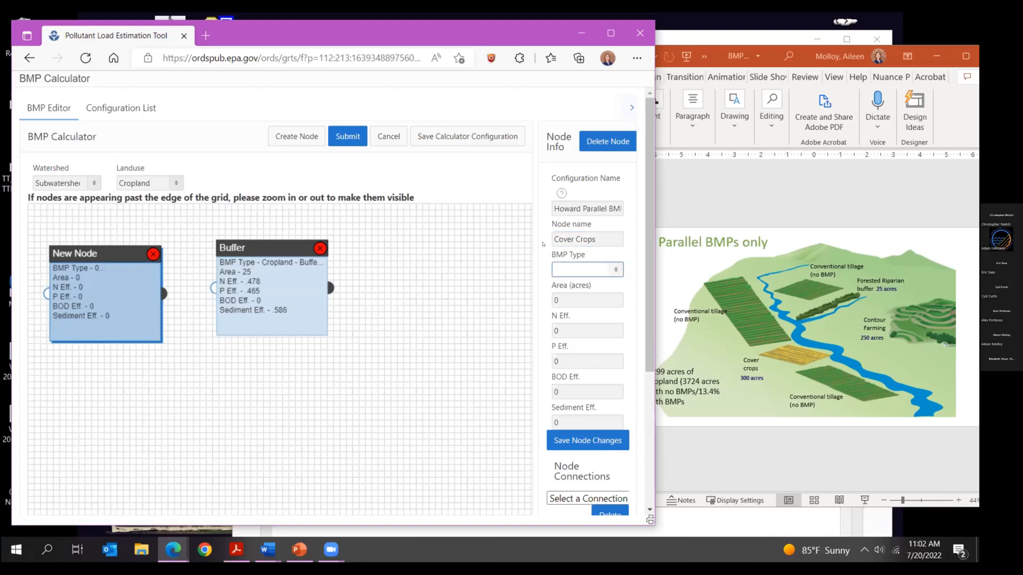
{"action": "left_click", "coordinate": [615, 269]}
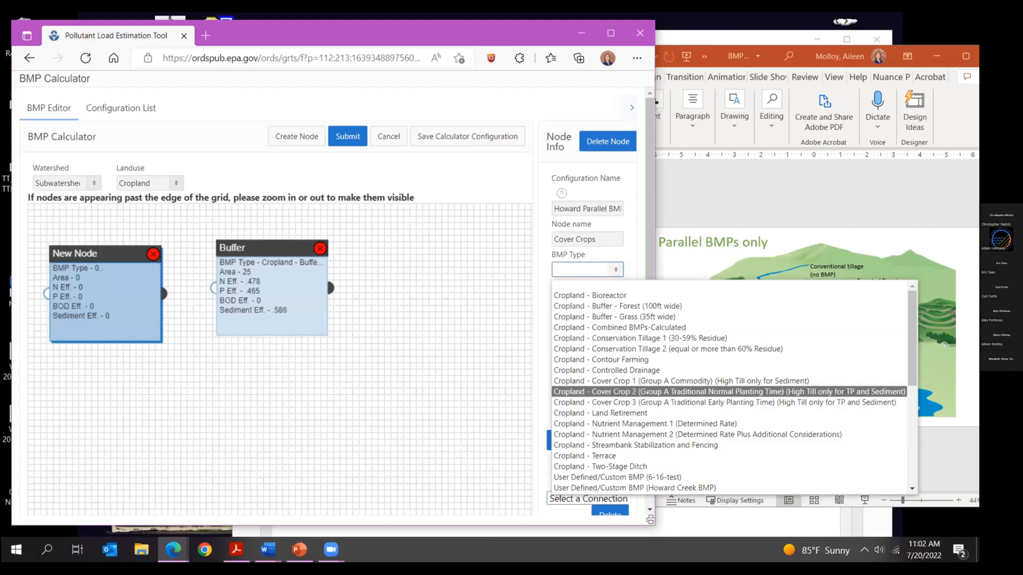
{"action": "left_click", "coordinate": [647, 392]}
{"action": "left_click_drag", "start_coordinate": [565, 308], "coordinate": [568, 316]}
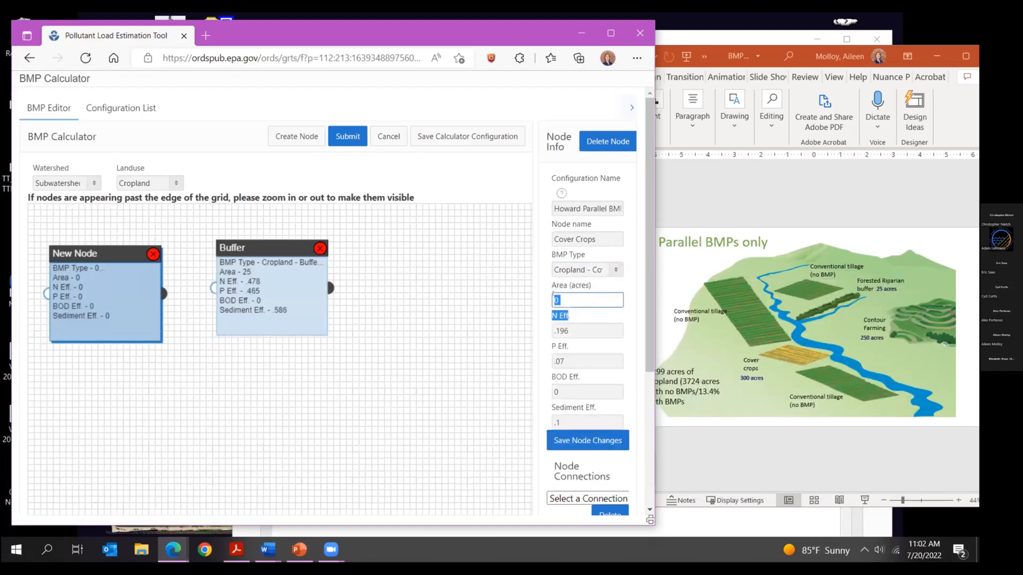
{"action": "double_click", "coordinate": [552, 295]}
{"action": "type", "text": "300"}
{"action": "left_click", "coordinate": [574, 440]}
- Add a third node below the others, name it Contour Farming, assign Cropland - Contour Farming with 250 acres, and save the node changes
{"action": "left_click", "coordinate": [283, 136]}
{"action": "left_click_drag", "start_coordinate": [189, 287], "coordinate": [184, 372]}
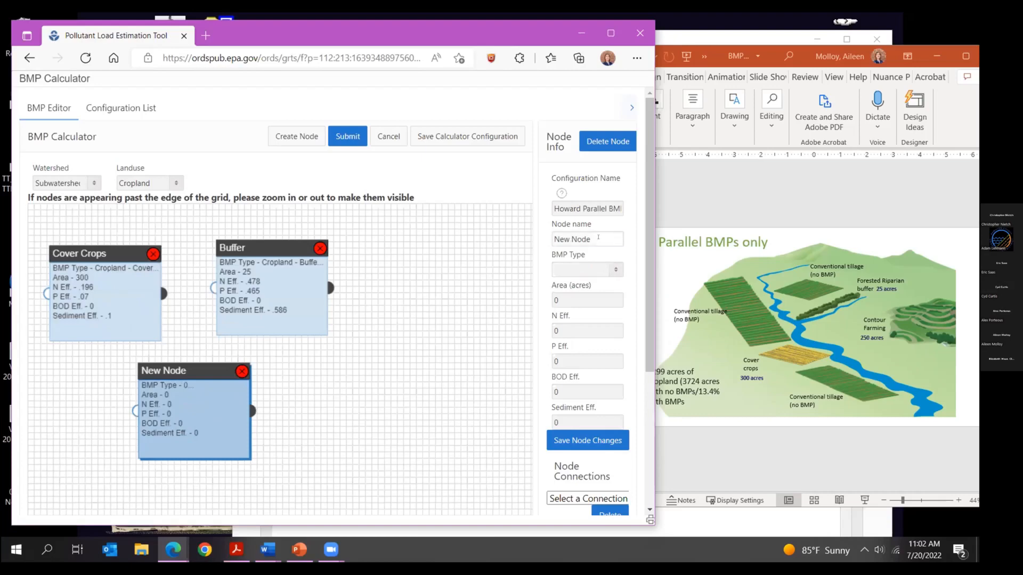
{"action": "left_click_drag", "start_coordinate": [606, 240], "coordinate": [526, 244]}
{"action": "type", "text": "Contour Farming"}
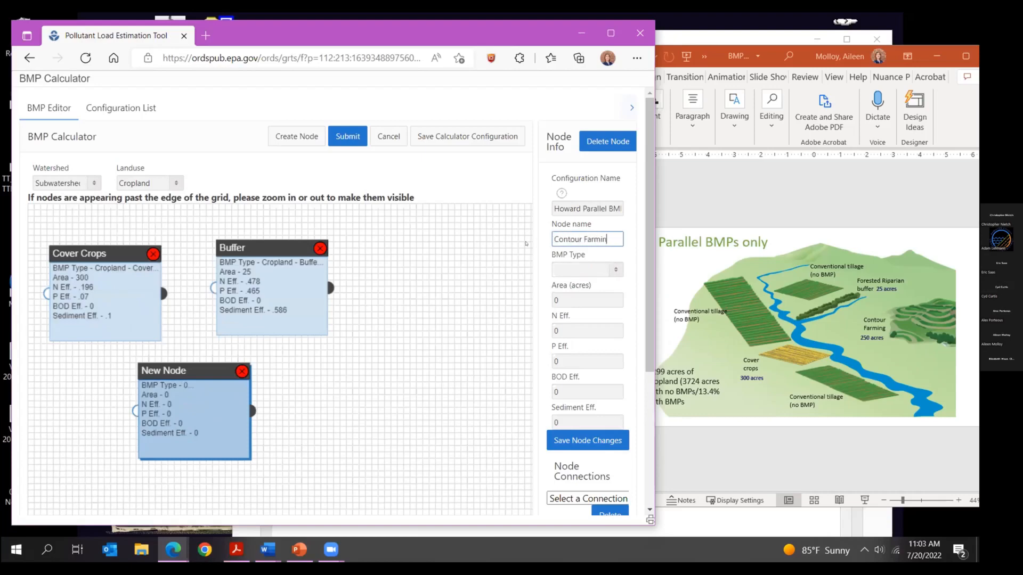
{"action": "left_click", "coordinate": [614, 270]}
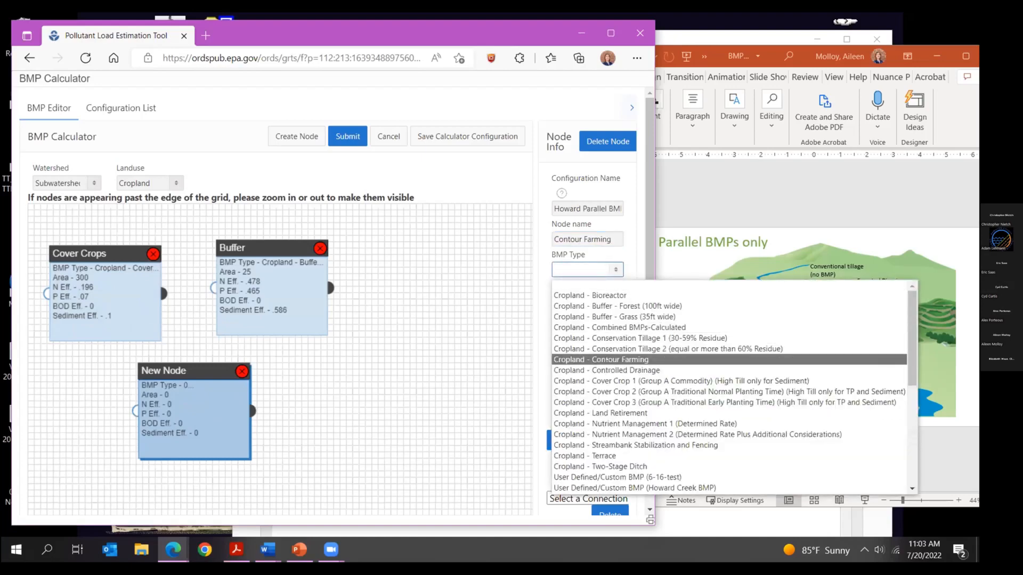
{"action": "left_click", "coordinate": [586, 360]}
{"action": "key", "text": "Tab"}
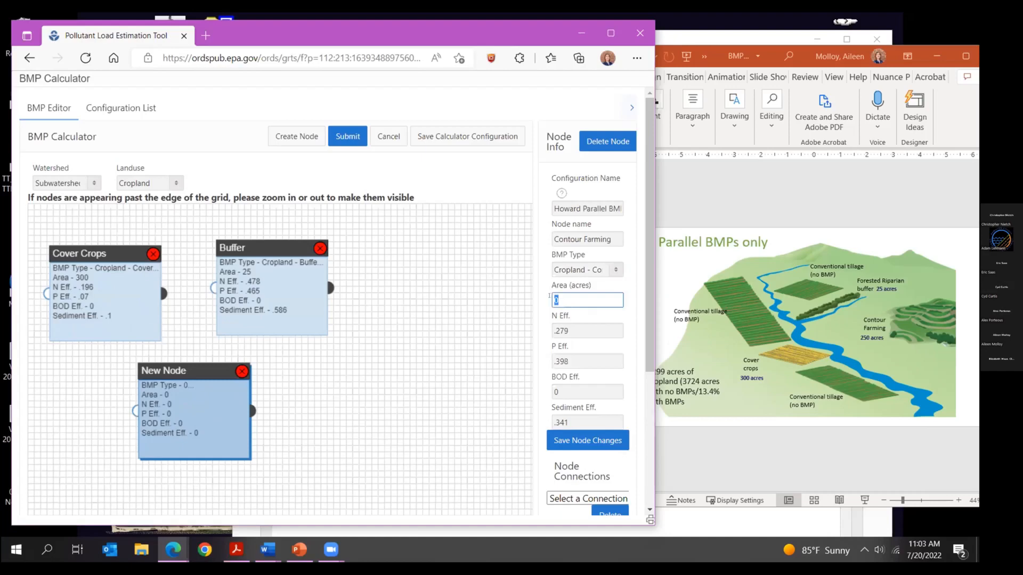
{"action": "type", "text": "250"}
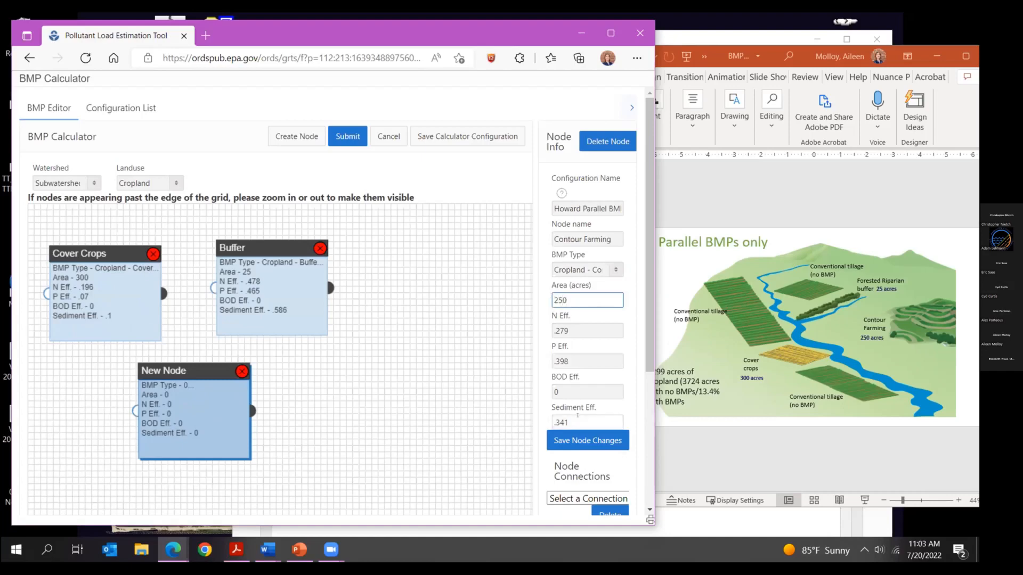
{"action": "left_click", "coordinate": [582, 441]}
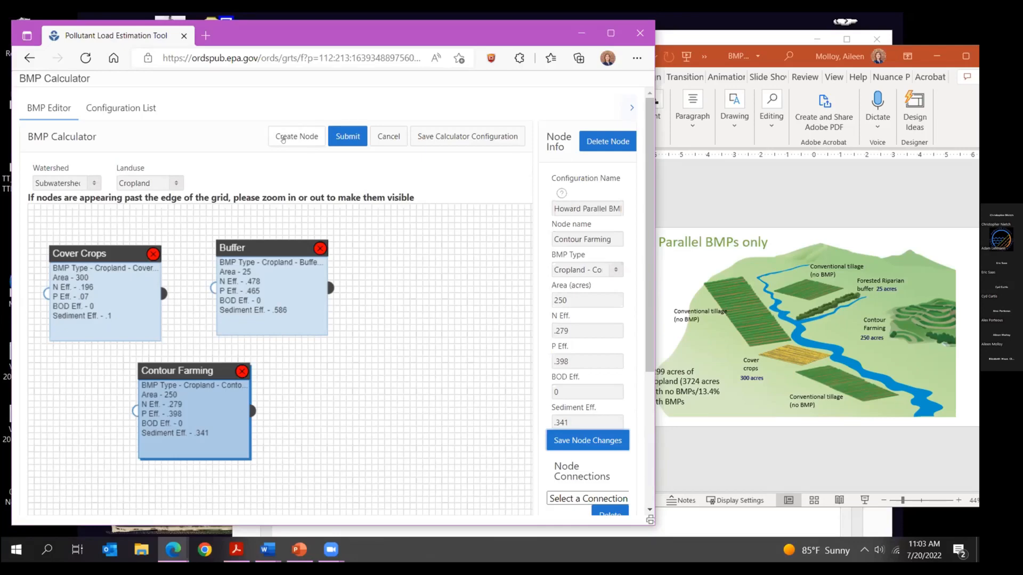
- Add a node named No BMP with 3724 acres and no BMP type, save its changes, and place it beside the Buffer node
{"action": "left_click", "coordinate": [283, 137]}
{"action": "left_click_drag", "start_coordinate": [258, 384], "coordinate": [411, 376]}
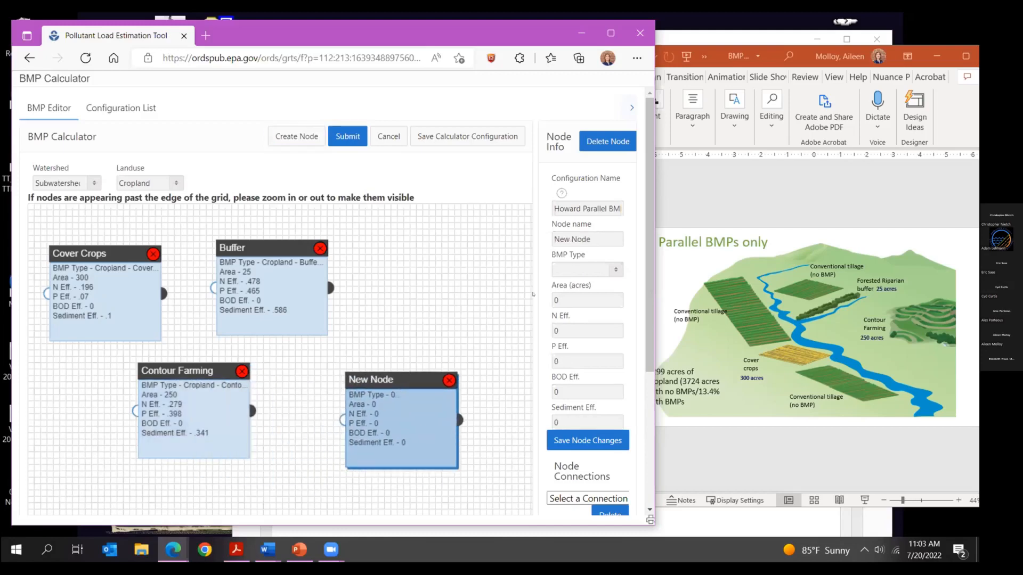
{"action": "left_click_drag", "start_coordinate": [593, 239], "coordinate": [526, 237]}
{"action": "type", "text": "No BMO"}
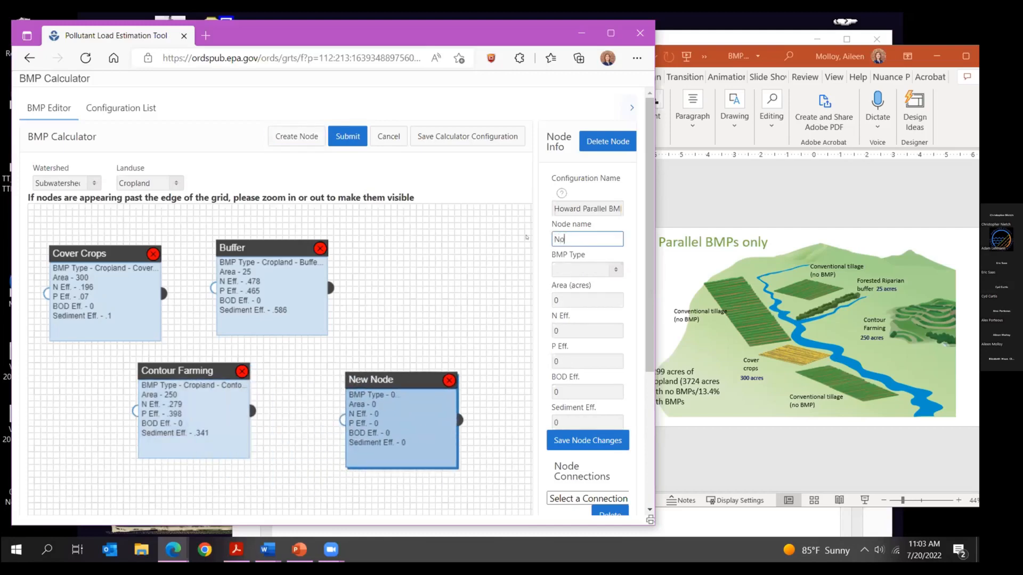
{"action": "type", "text": "P"}
{"action": "double_click", "coordinate": [555, 300]}
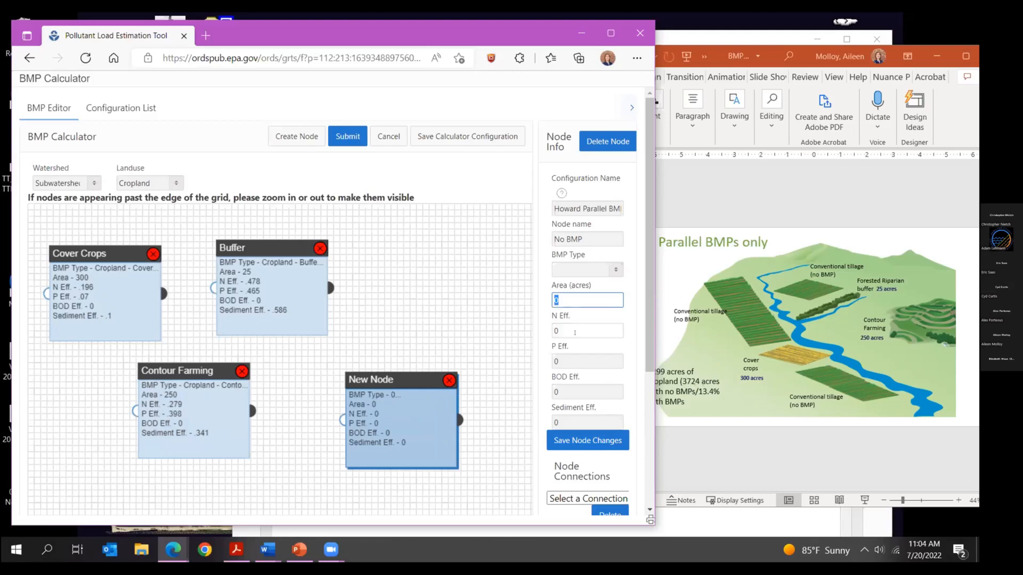
{"action": "type", "text": "3724"}
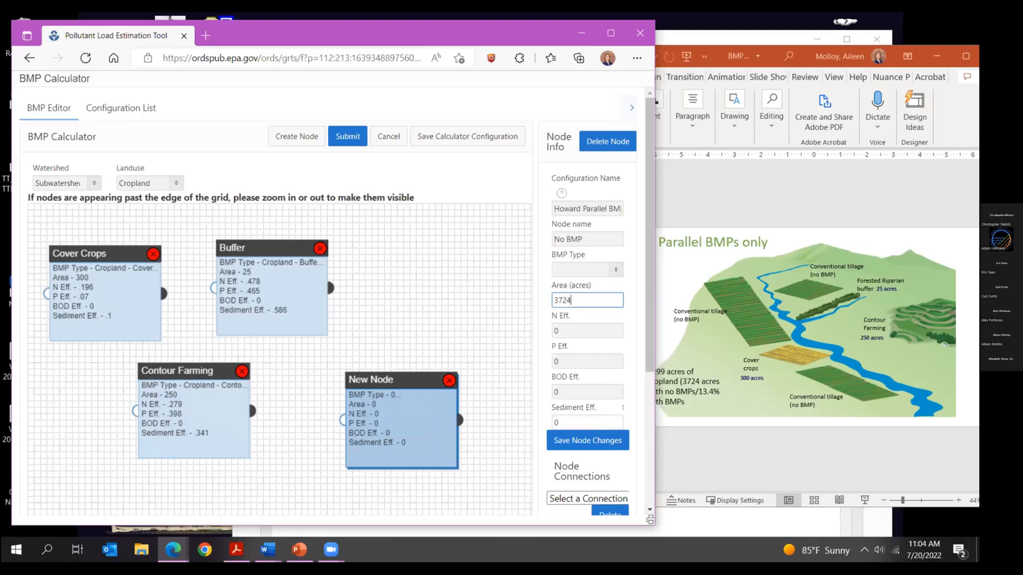
{"action": "left_click", "coordinate": [583, 441]}
{"action": "left_click_drag", "start_coordinate": [395, 383], "coordinate": [429, 276]}
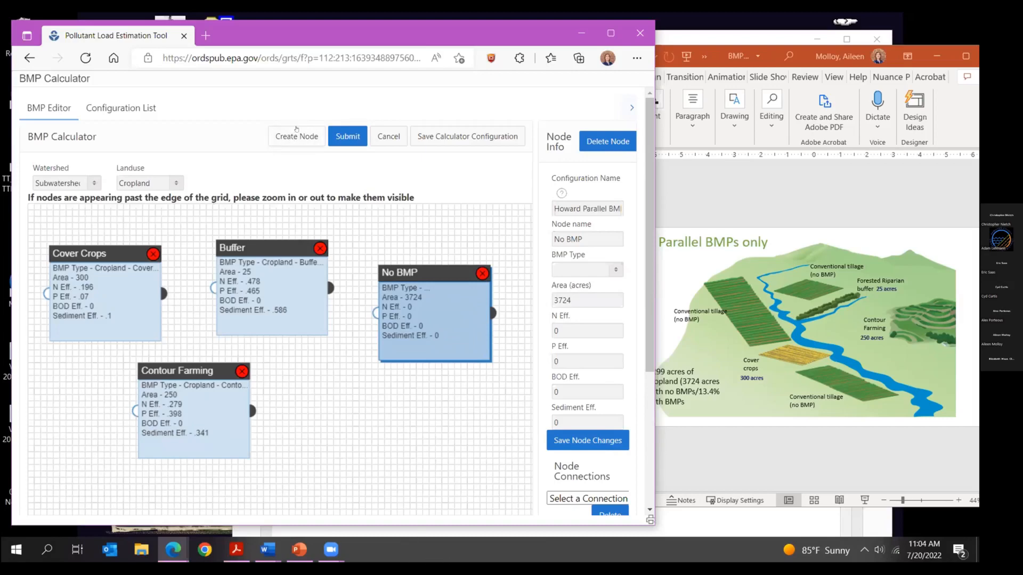
- Create a blank node below No BMP and spread out the Buffer and Contour Farming nodes to leave room for connections
{"action": "left_click", "coordinate": [297, 133]}
{"action": "left_click_drag", "start_coordinate": [282, 311], "coordinate": [291, 277]}
{"action": "left_click_drag", "start_coordinate": [311, 342], "coordinate": [395, 408]}
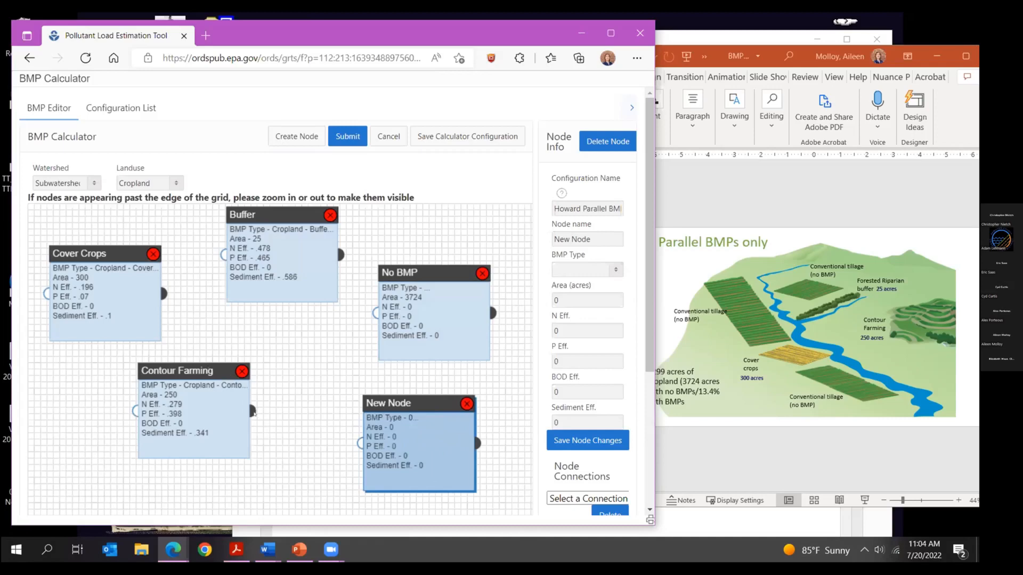
{"action": "left_click_drag", "start_coordinate": [205, 391], "coordinate": [126, 397]}
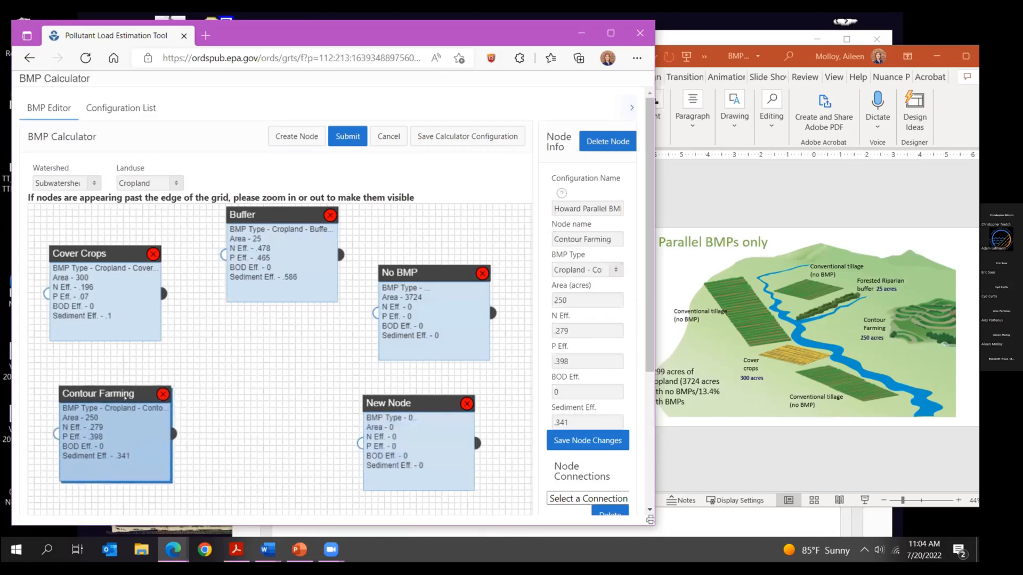
- Connect the outputs of Contour Farming, Cover Crops and Buffer to the blank node's input, and move No BMP beside Contour Farming
{"action": "left_click_drag", "start_coordinate": [173, 434], "coordinate": [362, 442]}
{"action": "left_click_drag", "start_coordinate": [163, 294], "coordinate": [361, 442]}
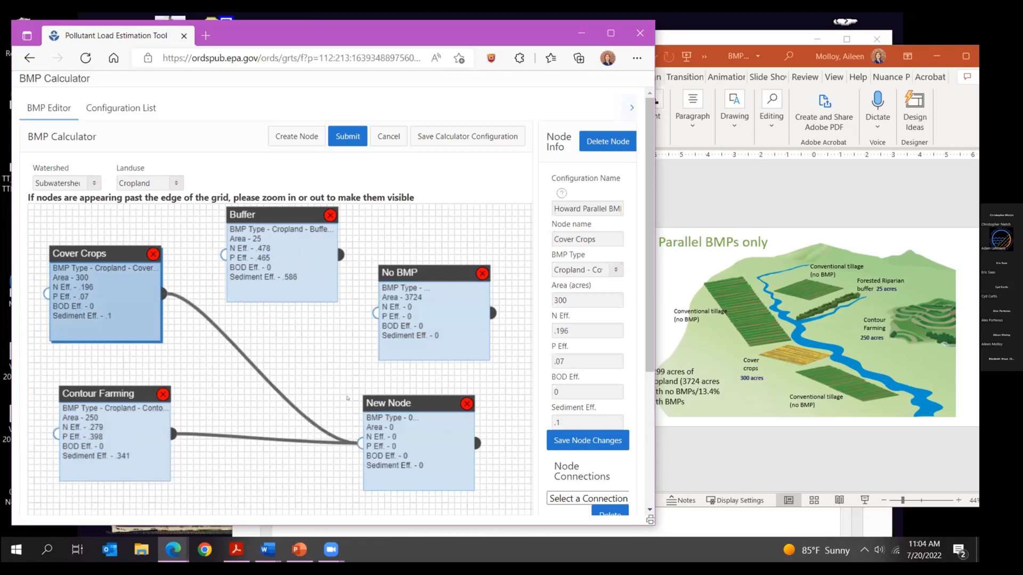
{"action": "left_click_drag", "start_coordinate": [341, 257], "coordinate": [356, 442]}
{"action": "left_click_drag", "start_coordinate": [421, 273], "coordinate": [228, 438]}
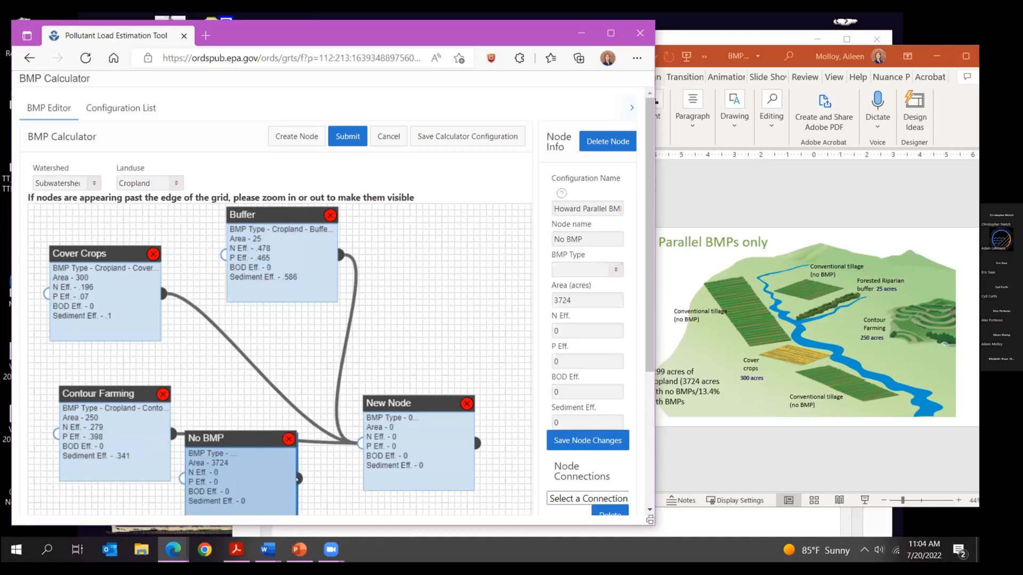
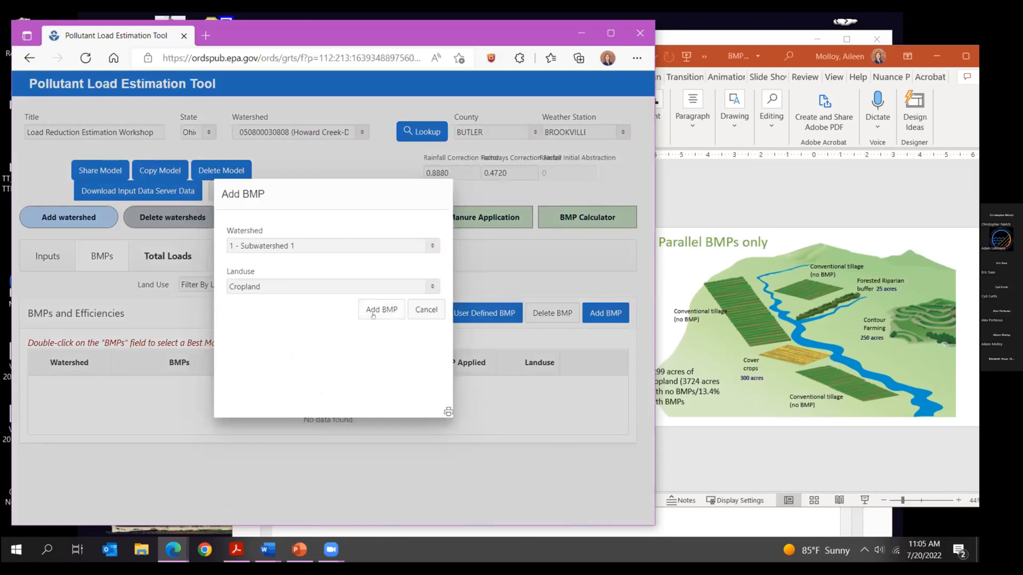
- Add a Cropland BMP row for Subwatershed 1, assign Howard Parallel BMPs to it, and open its % Area BMP Applied value for editing
{"action": "left_click", "coordinate": [379, 310]}
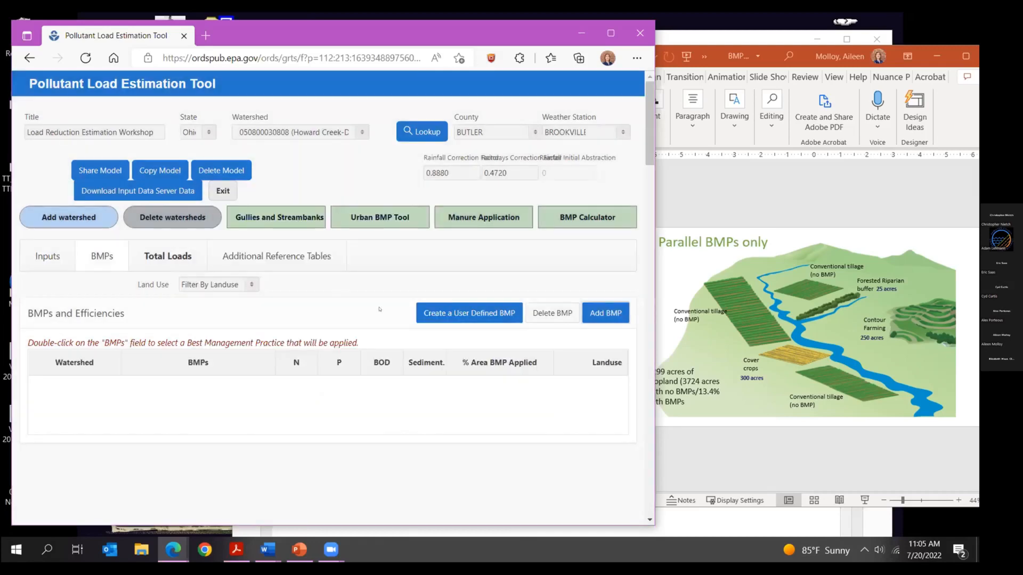
{"action": "left_click", "coordinate": [258, 383]}
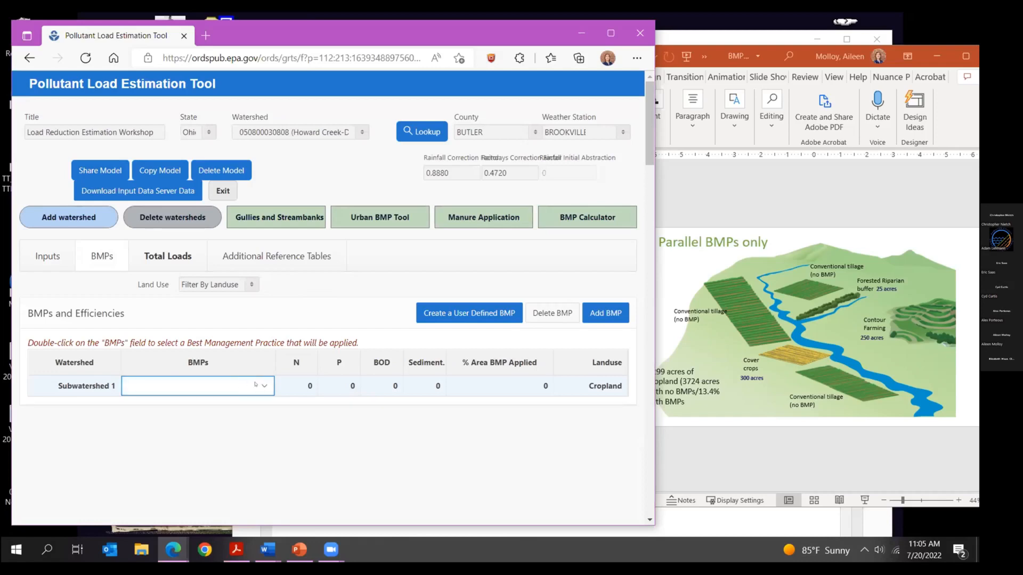
{"action": "left_click", "coordinate": [264, 384]}
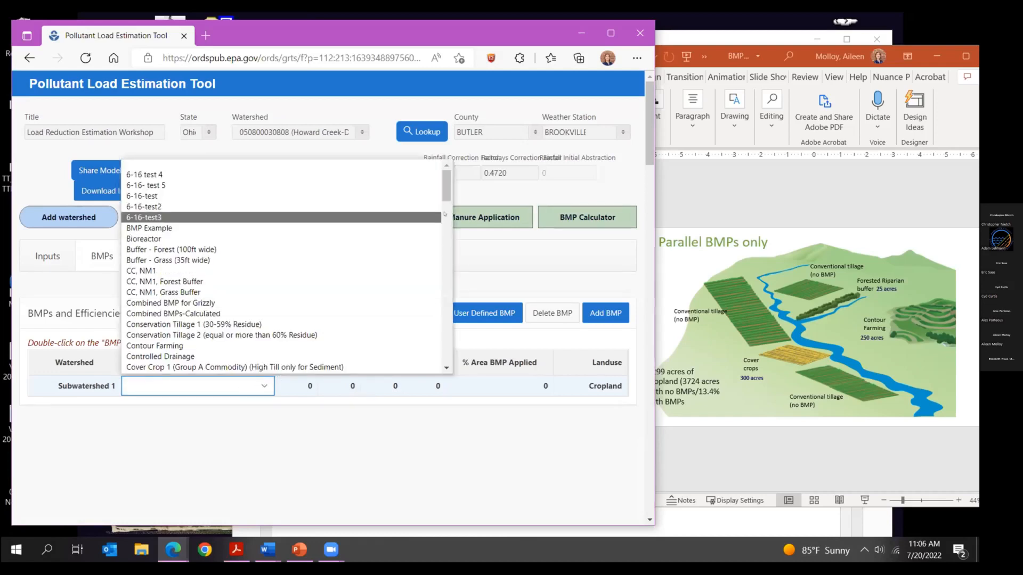
{"action": "left_click_drag", "start_coordinate": [445, 192], "coordinate": [444, 209]}
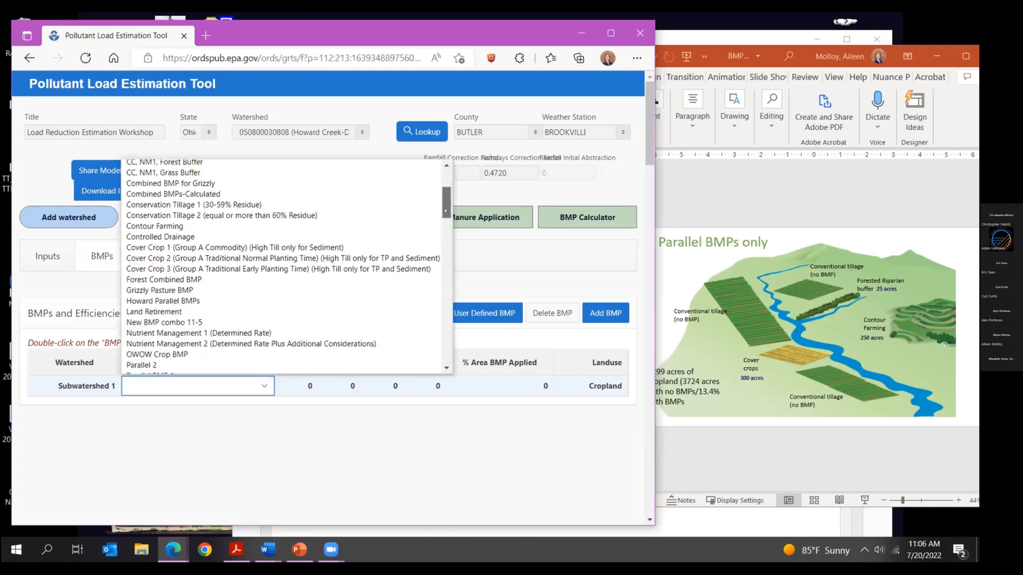
{"action": "left_click", "coordinate": [176, 298]}
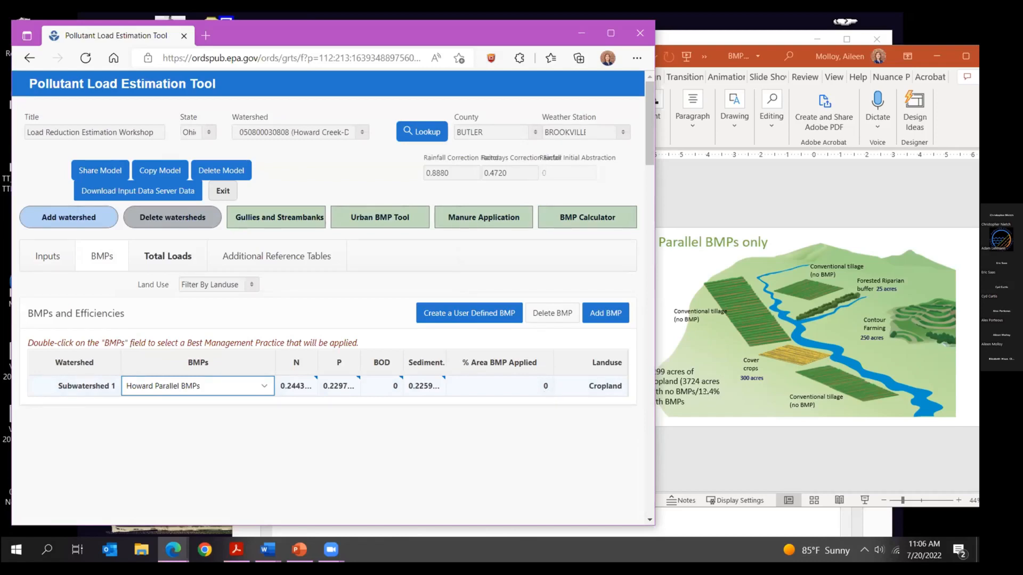
{"action": "left_click", "coordinate": [534, 384]}
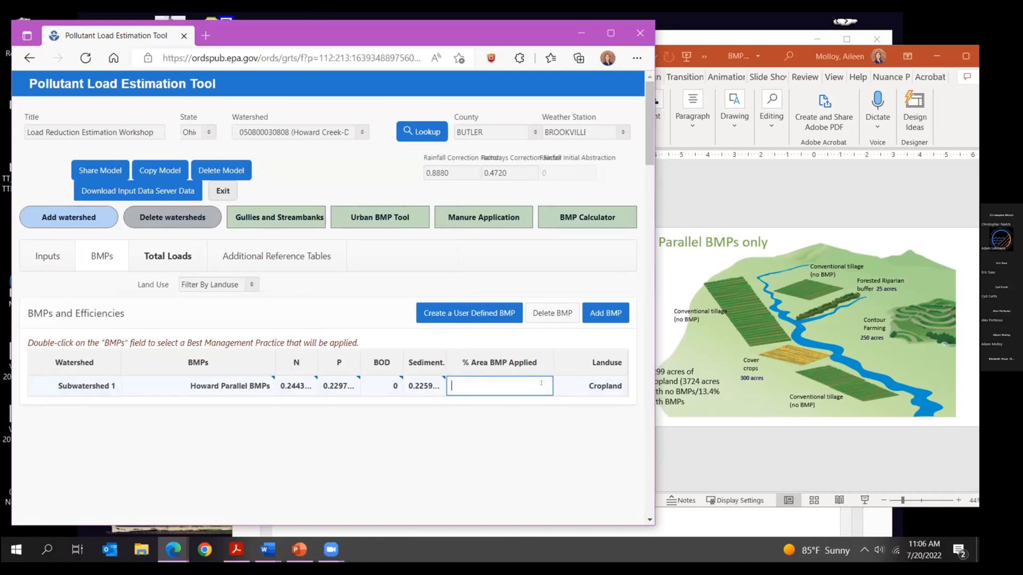
- Set the percent area applied for the Howard Parallel BMPs cropland entry to 13.4
{"action": "type", "text": "13.4"}
{"action": "left_click", "coordinate": [491, 409]}
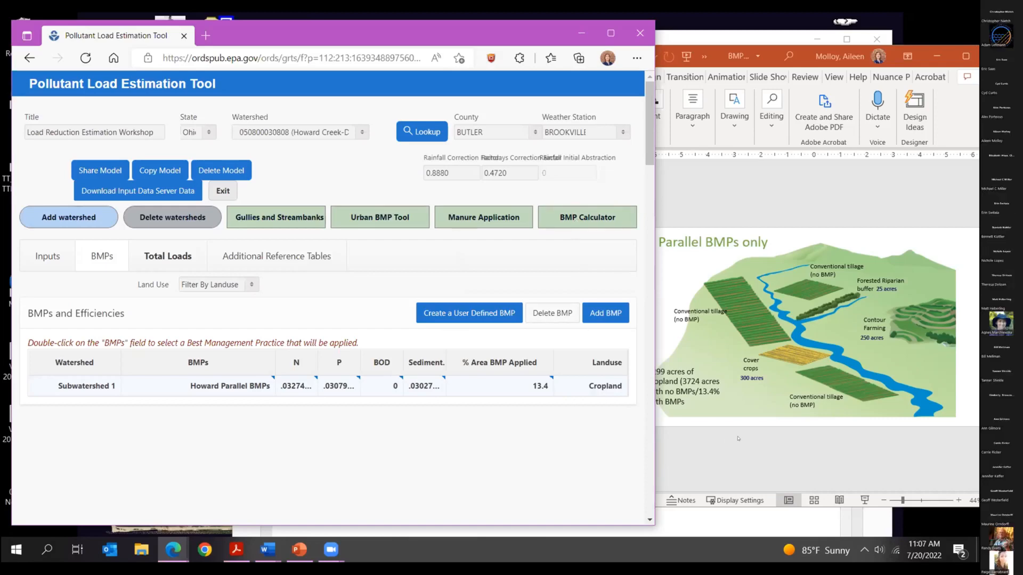
- Open the BMP Calculator and display the Series BMPs Only slide in PowerPoint for reference
{"action": "left_click", "coordinate": [573, 219]}
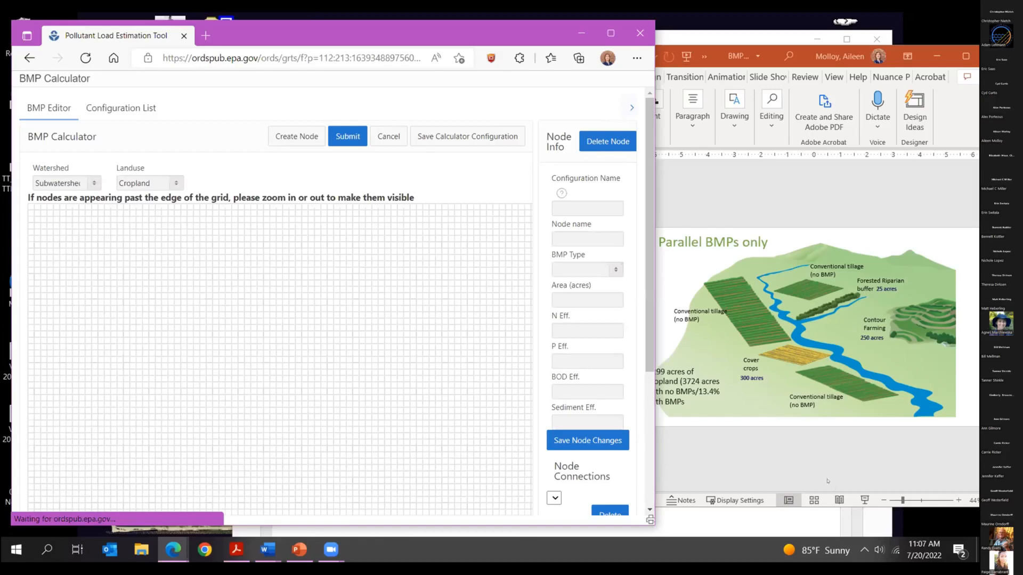
{"action": "left_click", "coordinate": [799, 466]}
{"action": "left_click", "coordinate": [589, 234]}
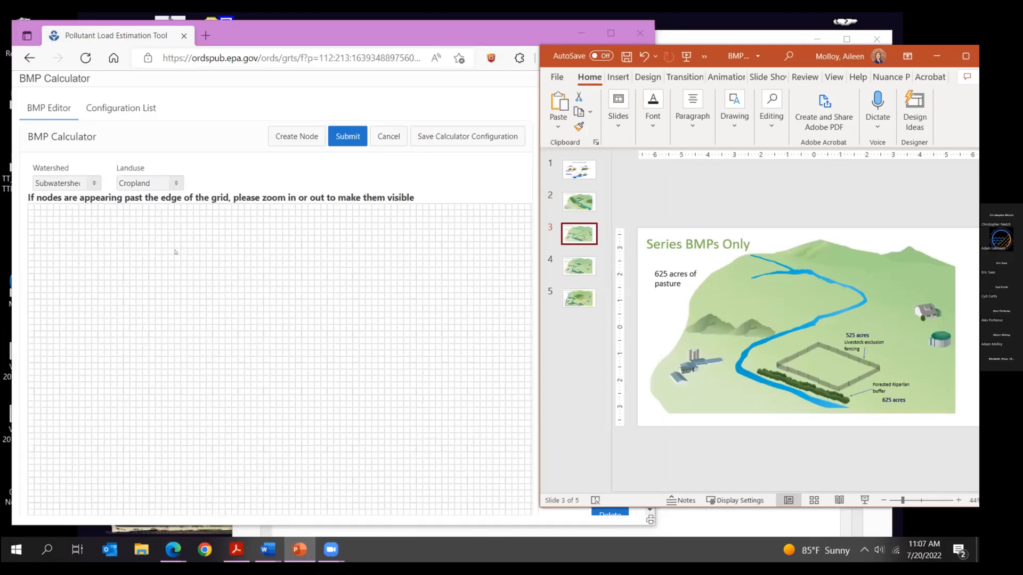
- Switch back to the browser and set the BMP Calculator's land use to Feedlots
{"action": "left_click", "coordinate": [222, 179]}
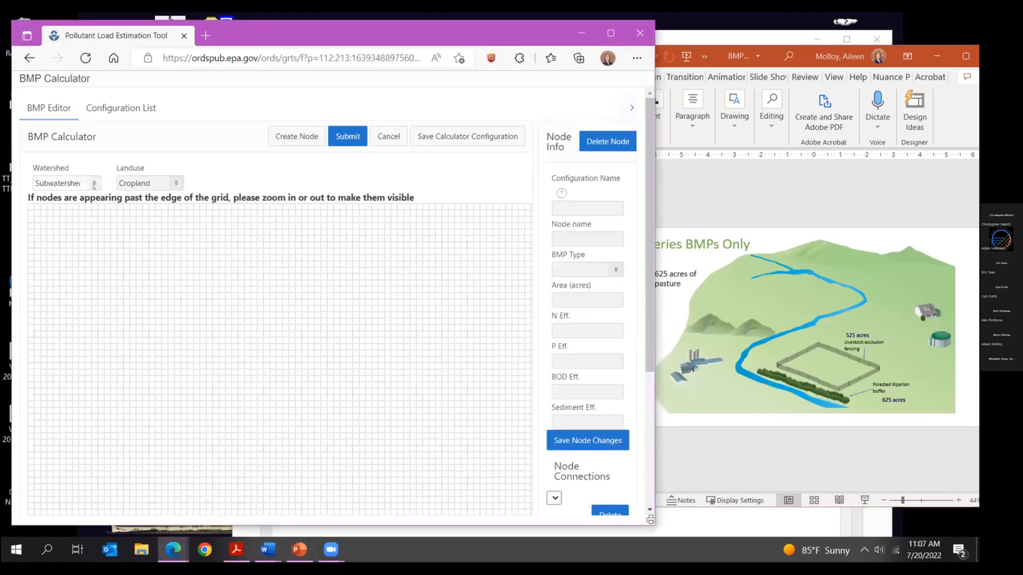
{"action": "left_click", "coordinate": [181, 181]}
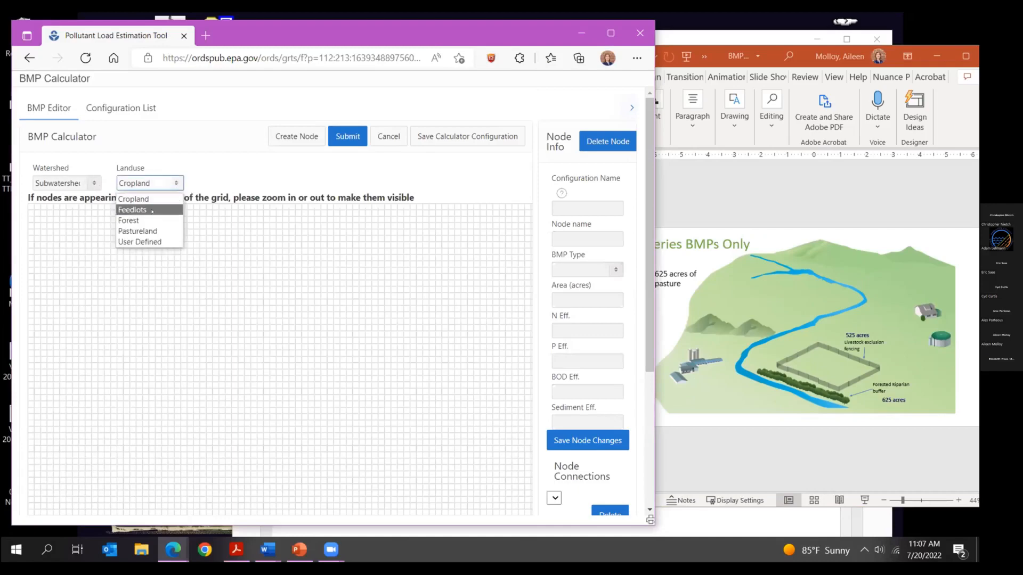
{"action": "left_click", "coordinate": [133, 210]}
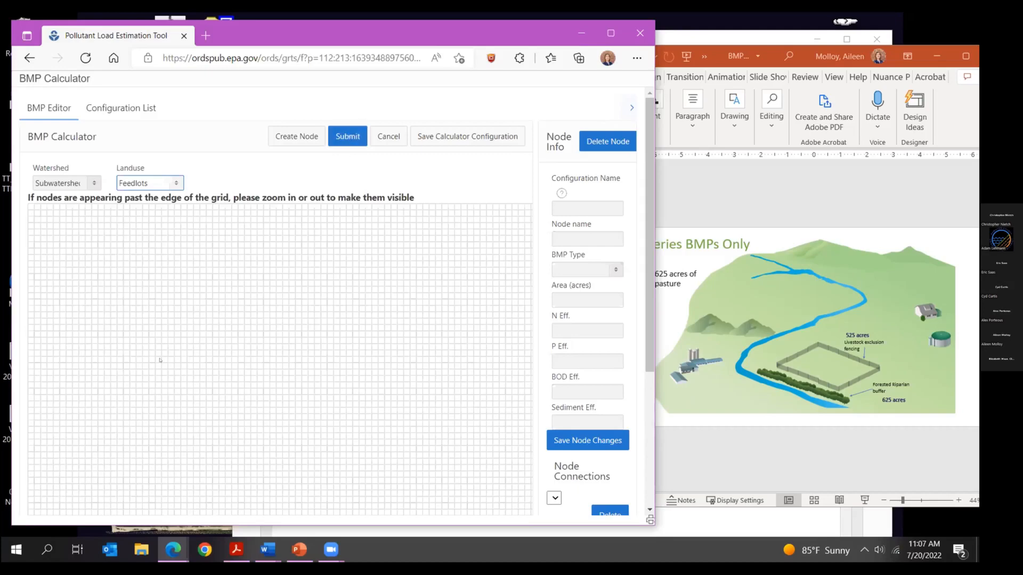
{"action": "left_click", "coordinate": [745, 181]}
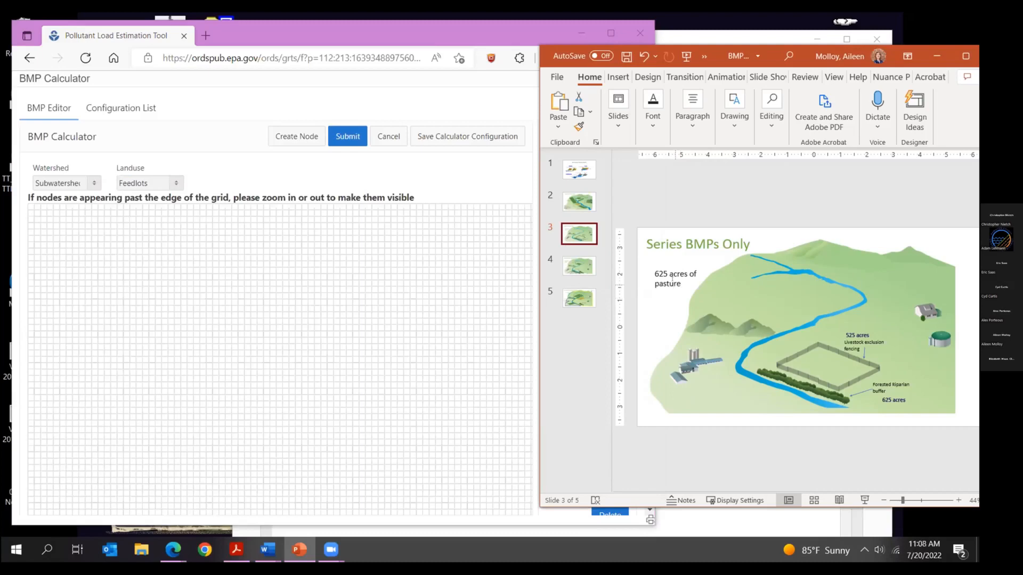
{"action": "left_click", "coordinate": [133, 326]}
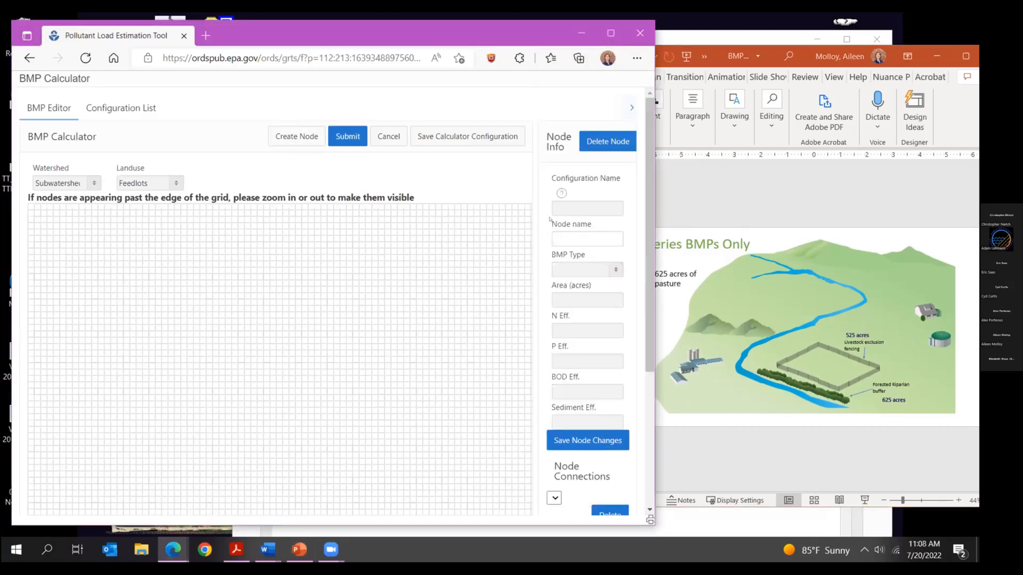
- Create a node, name the configuration "Howard Series" and enter "Exclusion Fencing" as the node name
{"action": "left_click", "coordinate": [284, 138]}
{"action": "left_click", "coordinate": [590, 203]}
{"action": "type", "text": "Howard Series"}
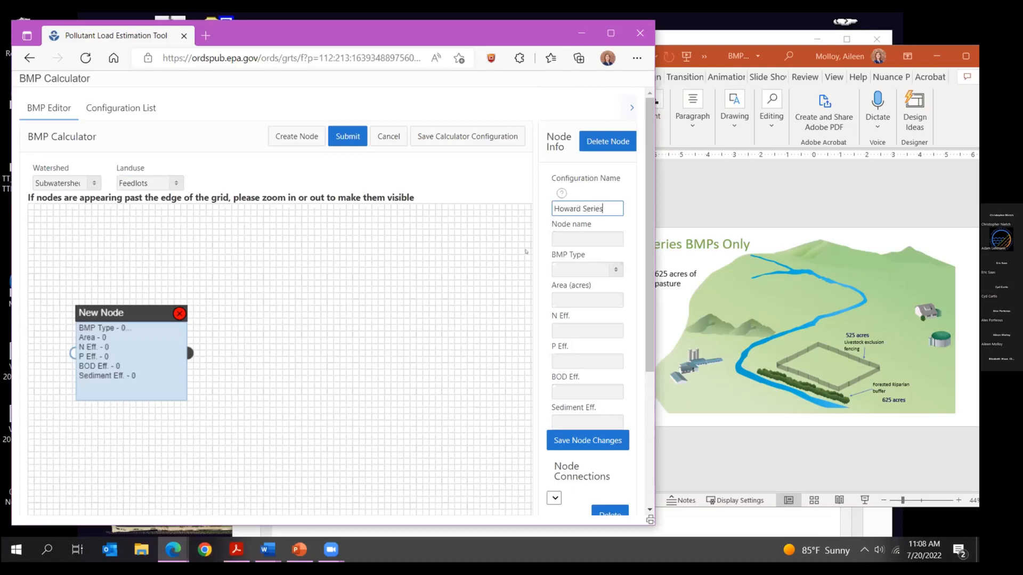
{"action": "left_click", "coordinate": [95, 315]}
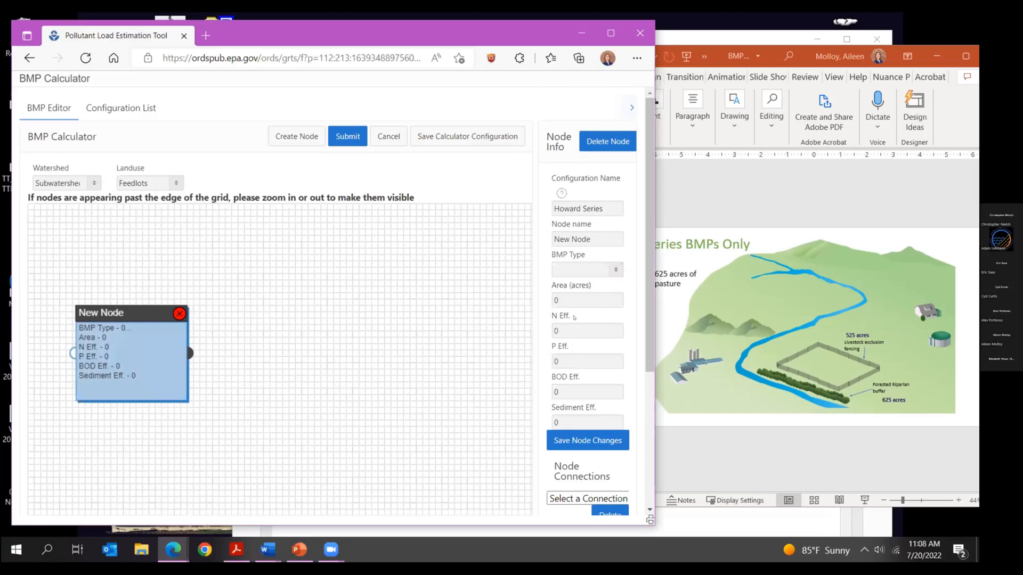
{"action": "left_click", "coordinate": [591, 239]}
{"action": "left_click_drag", "start_coordinate": [592, 239], "coordinate": [550, 242]}
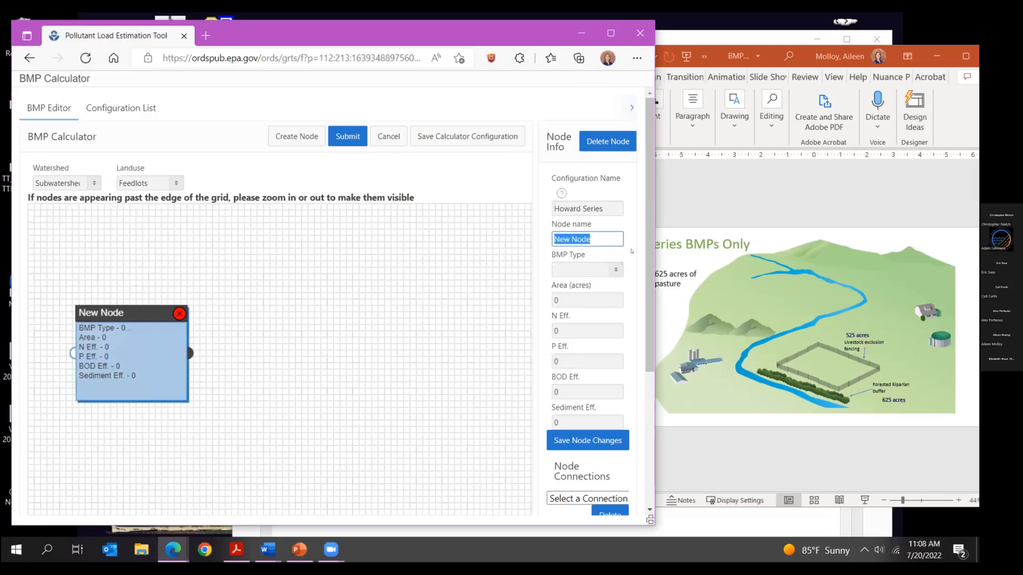
{"action": "type", "text": "Exclusion Fencing"}
- Change the BMP Calculator's land use to Pastureland
{"action": "left_click", "coordinate": [615, 270]}
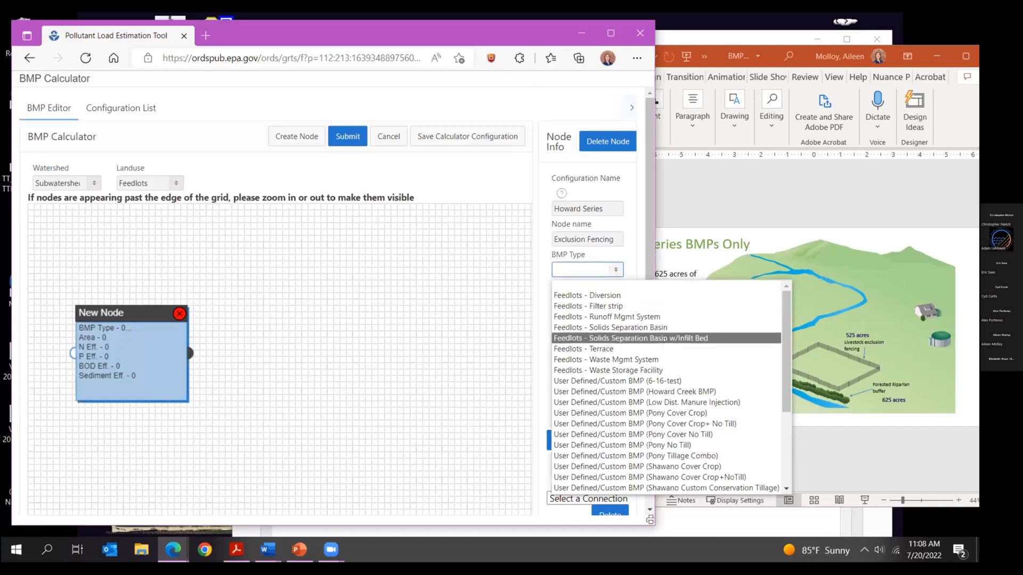
{"action": "scroll", "coordinate": [665, 341], "scroll_direction": "down", "scroll_amount": 4}
{"action": "scroll", "coordinate": [665, 341], "scroll_direction": "up", "scroll_amount": 4}
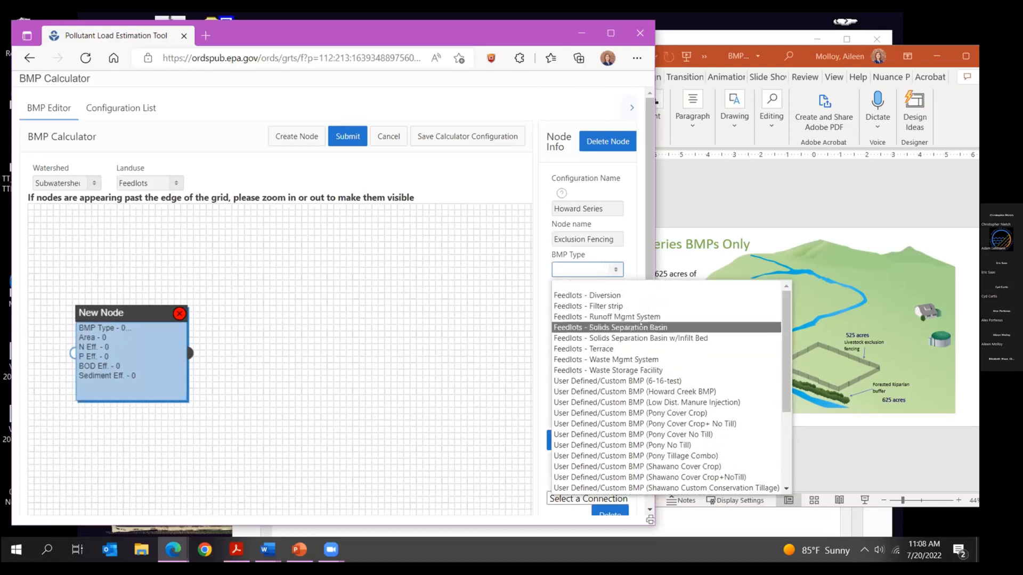
{"action": "left_click", "coordinate": [160, 183]}
{"action": "left_click", "coordinate": [173, 184]}
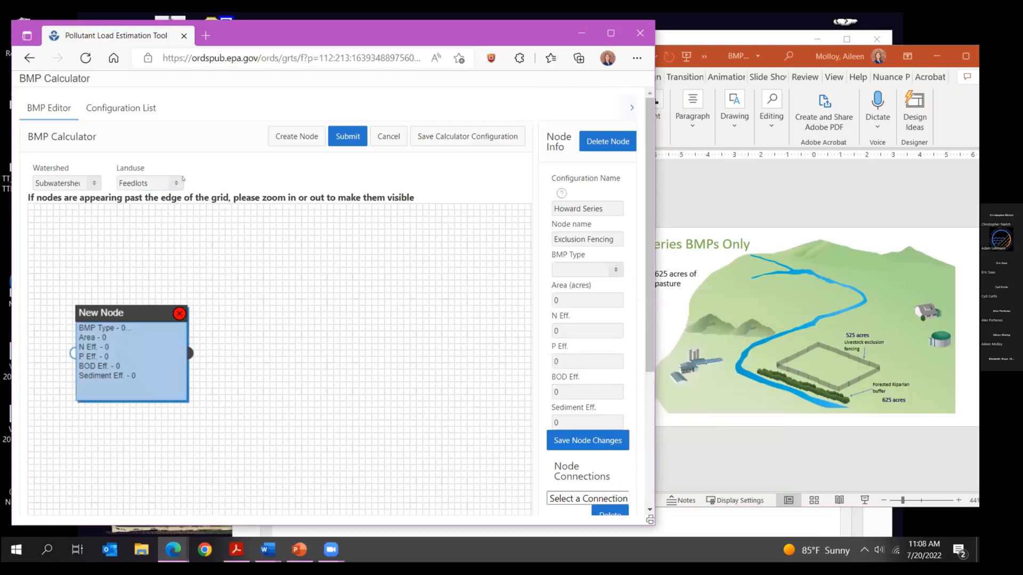
{"action": "left_click", "coordinate": [160, 183]}
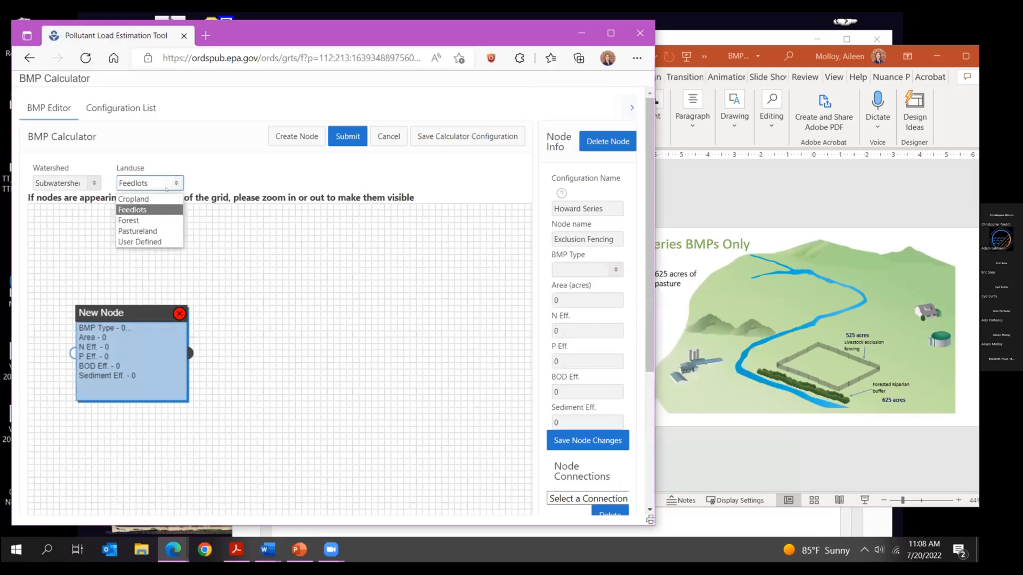
{"action": "left_click", "coordinate": [138, 229]}
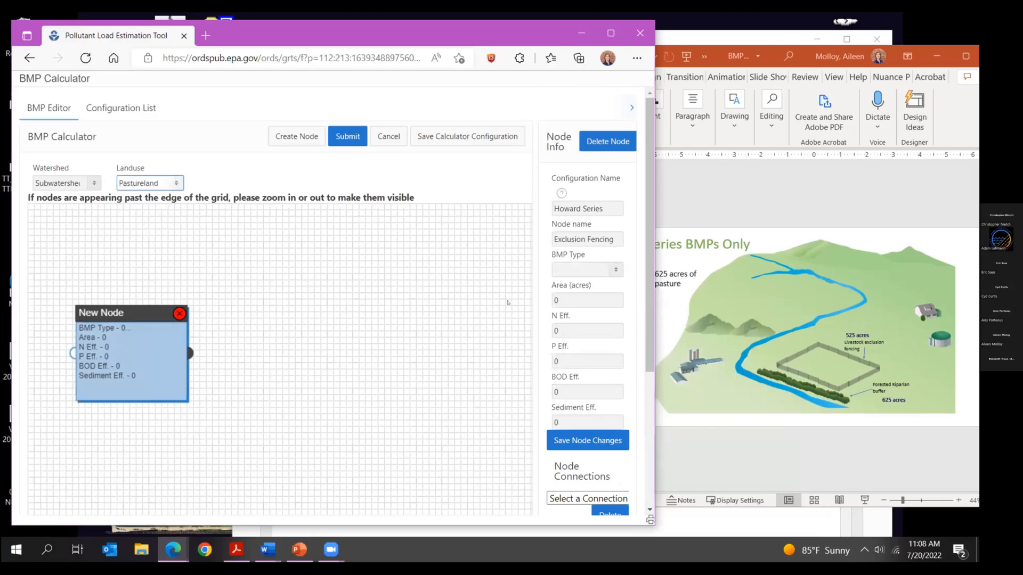
- Give the Exclusion Fencing node the Pastureland - Livestock Exclusion Fencing BMP type and an area of 525 acres, and save it
{"action": "left_click", "coordinate": [615, 269]}
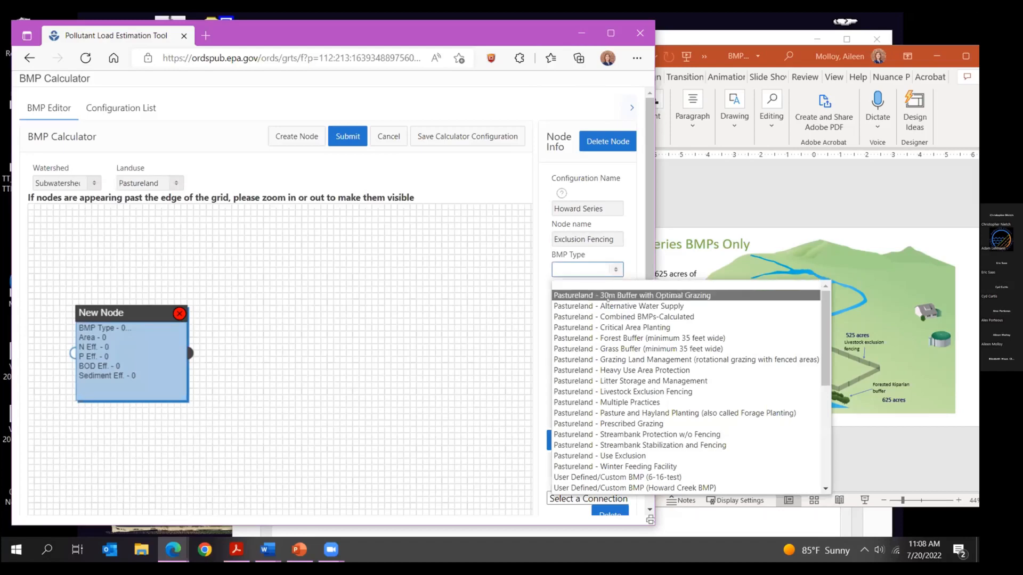
{"action": "left_click", "coordinate": [646, 393]}
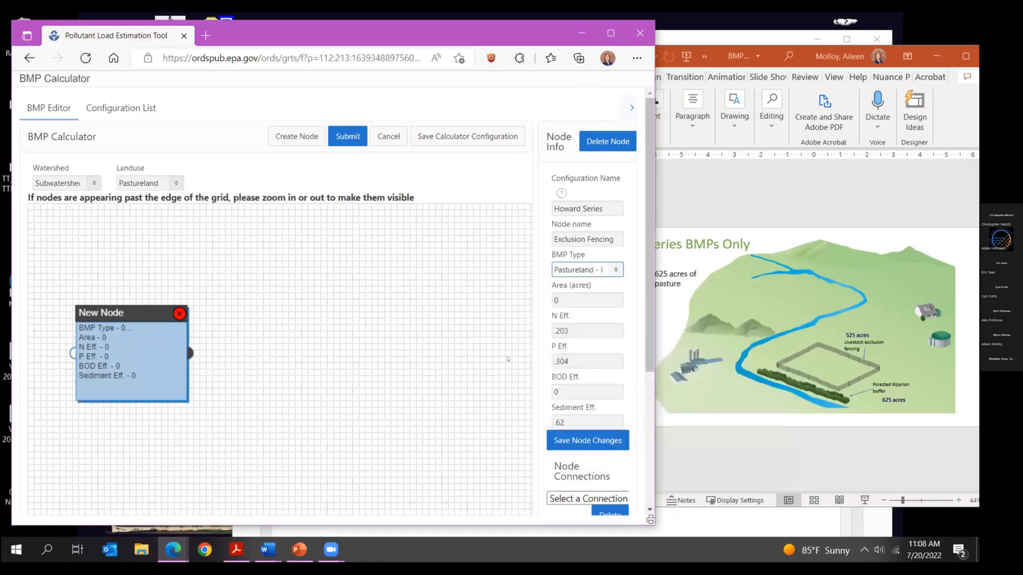
{"action": "left_click", "coordinate": [553, 300]}
{"action": "double_click", "coordinate": [554, 300]}
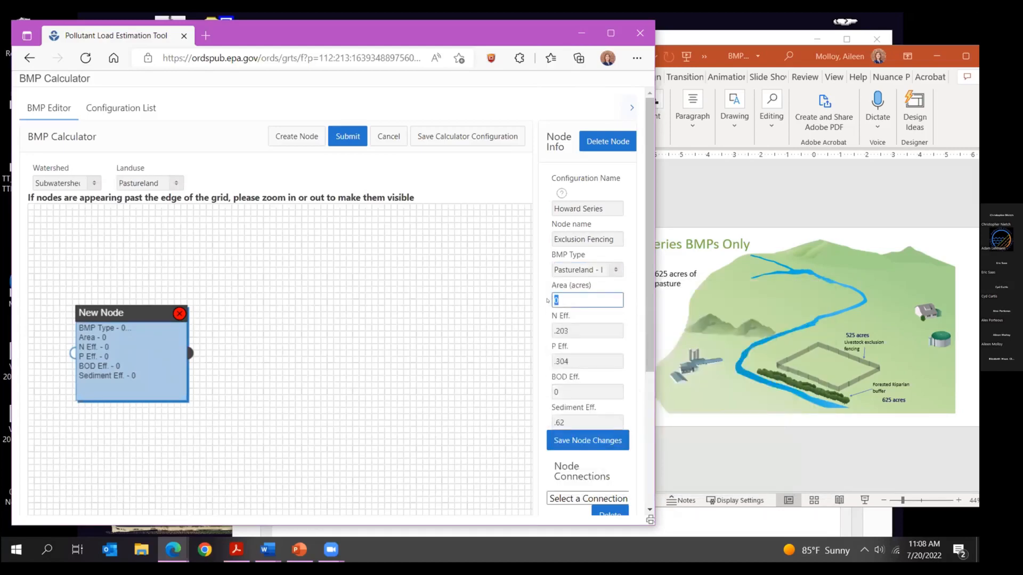
{"action": "type", "text": "525"}
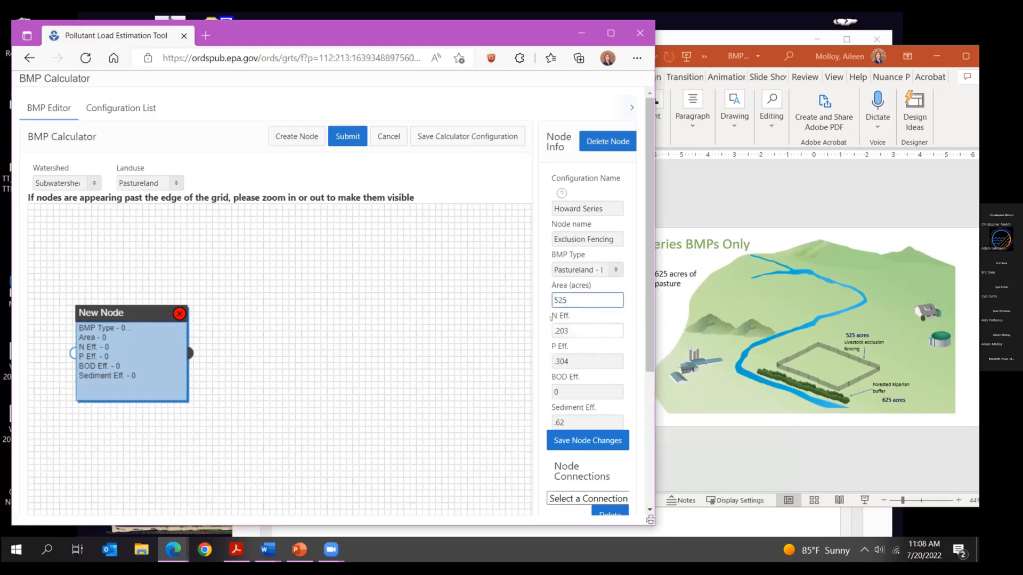
{"action": "left_click", "coordinate": [585, 445]}
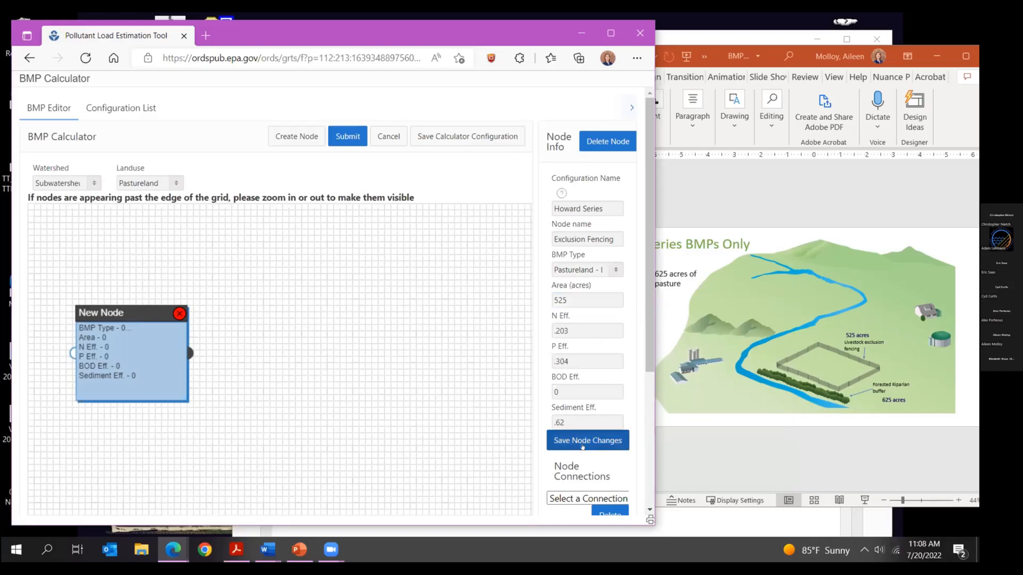
- Create a second node and place it to the right of the Exclusion Fencing node
{"action": "left_click", "coordinate": [290, 144]}
{"action": "left_click_drag", "start_coordinate": [124, 286], "coordinate": [288, 309]}
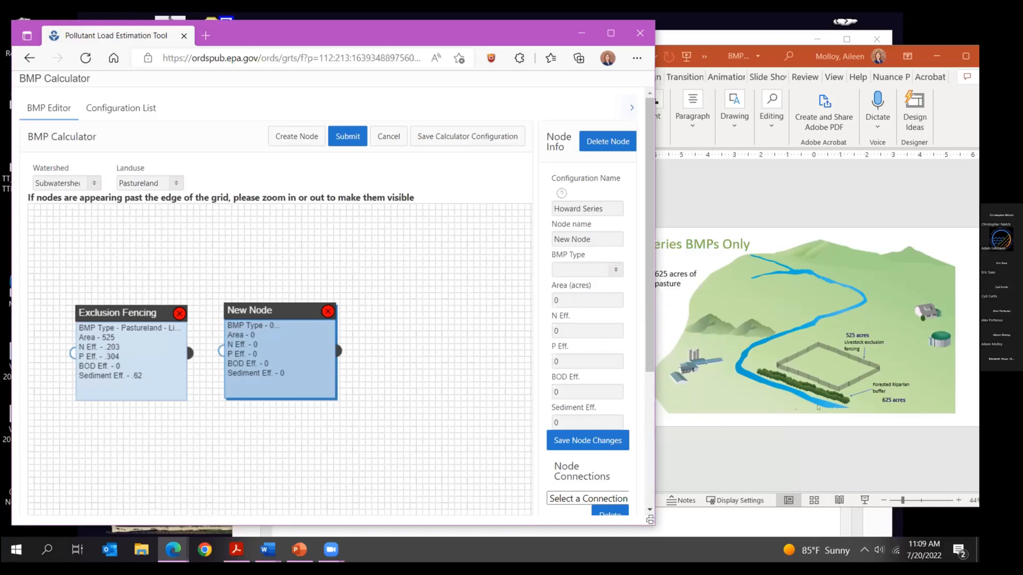
{"action": "left_click_drag", "start_coordinate": [295, 310], "coordinate": [321, 309]}
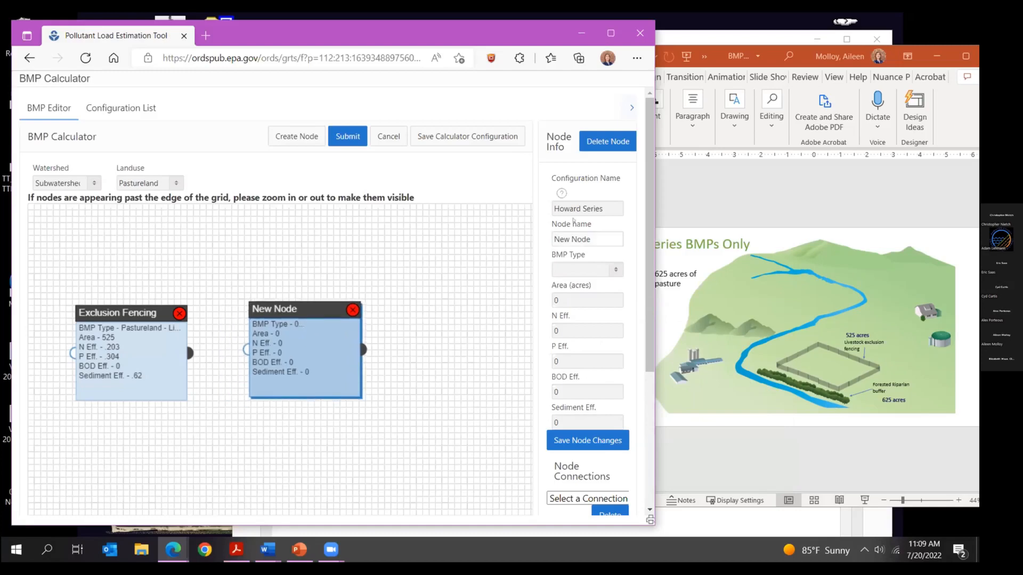
- Try to name the second node "Buffer" with the Pastureland - Forest Buffer (minimum 35 feet wide) BMP type
{"action": "left_click_drag", "start_coordinate": [592, 239], "coordinate": [552, 239]}
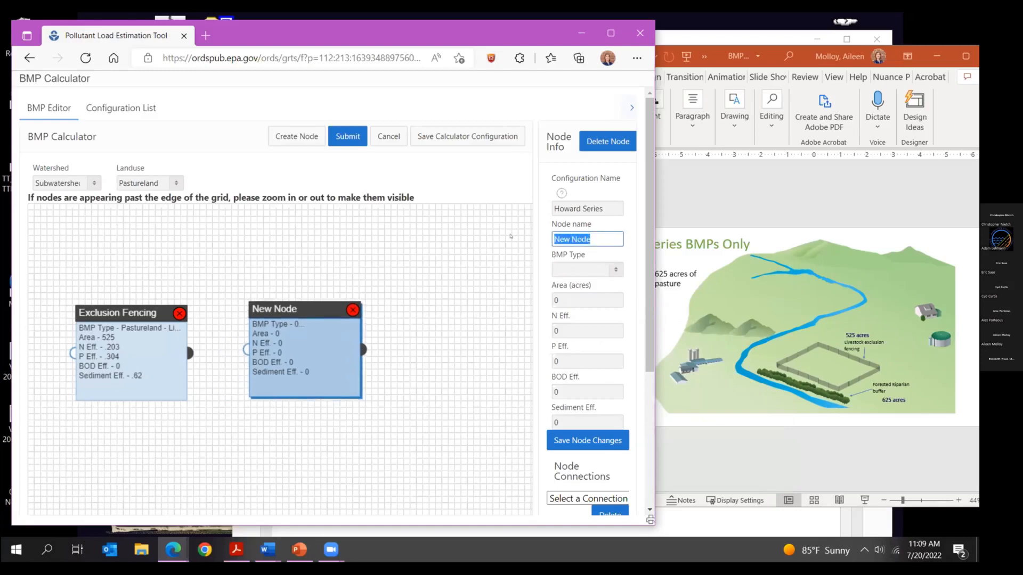
{"action": "type", "text": "Buffer"}
{"action": "left_click", "coordinate": [614, 269]}
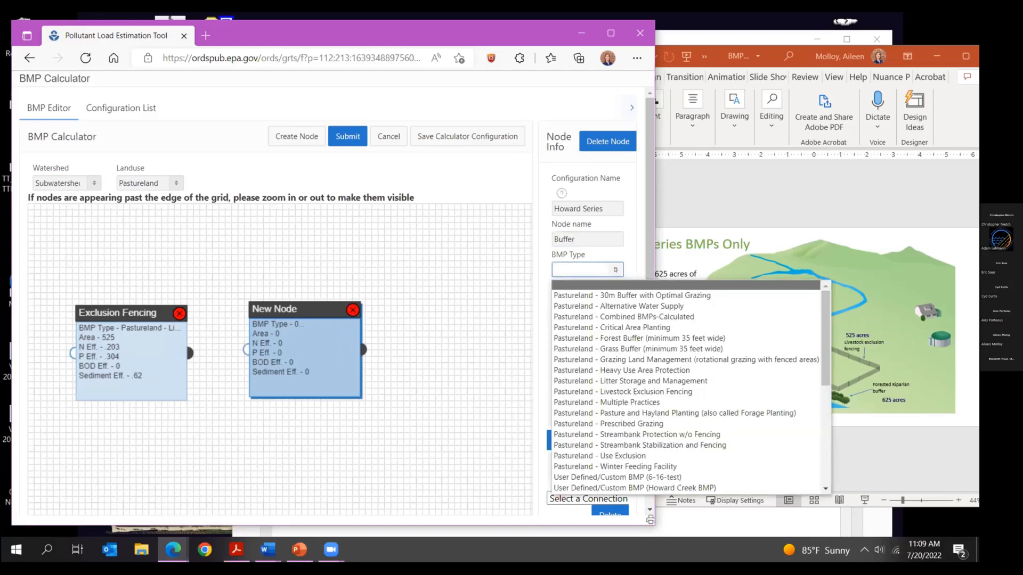
{"action": "left_click", "coordinate": [607, 338]}
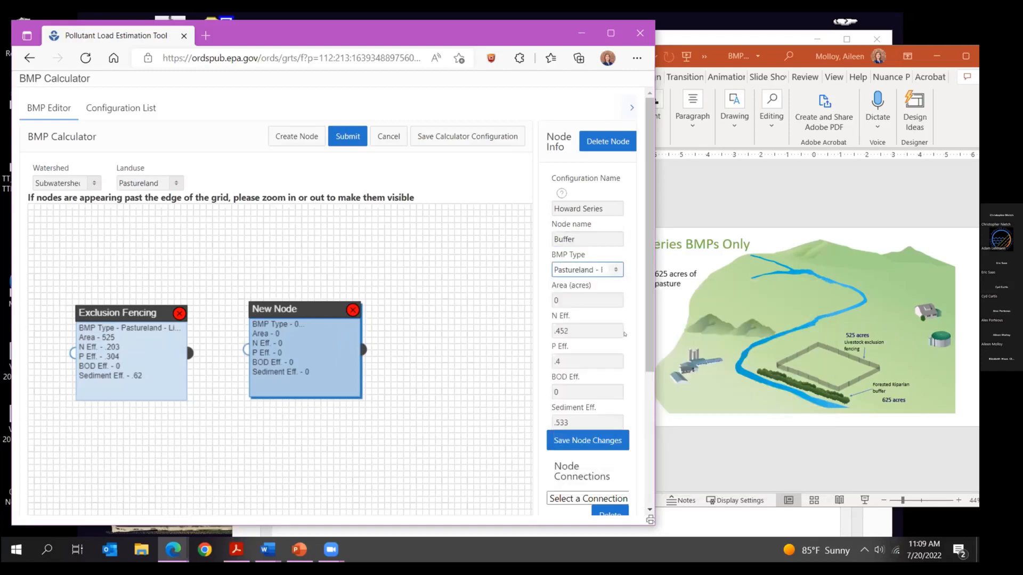
- Move the second node farther right and enter the name "Forest Buffer" with BMP type Pastureland - Forest Buffer (minimum 35 feet wide)
{"action": "left_click_drag", "start_coordinate": [270, 308], "coordinate": [297, 316]}
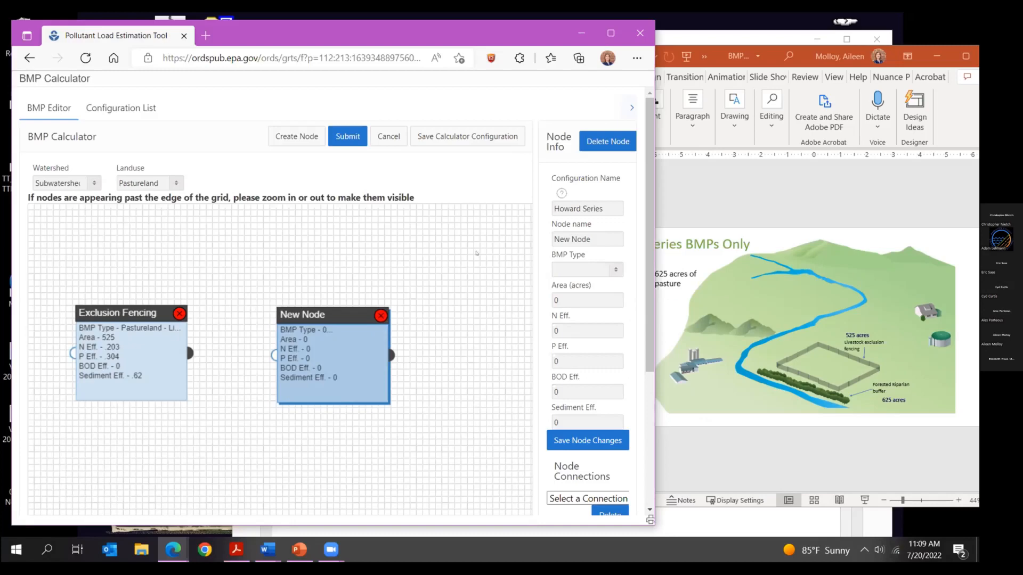
{"action": "left_click_drag", "start_coordinate": [593, 237], "coordinate": [542, 235]}
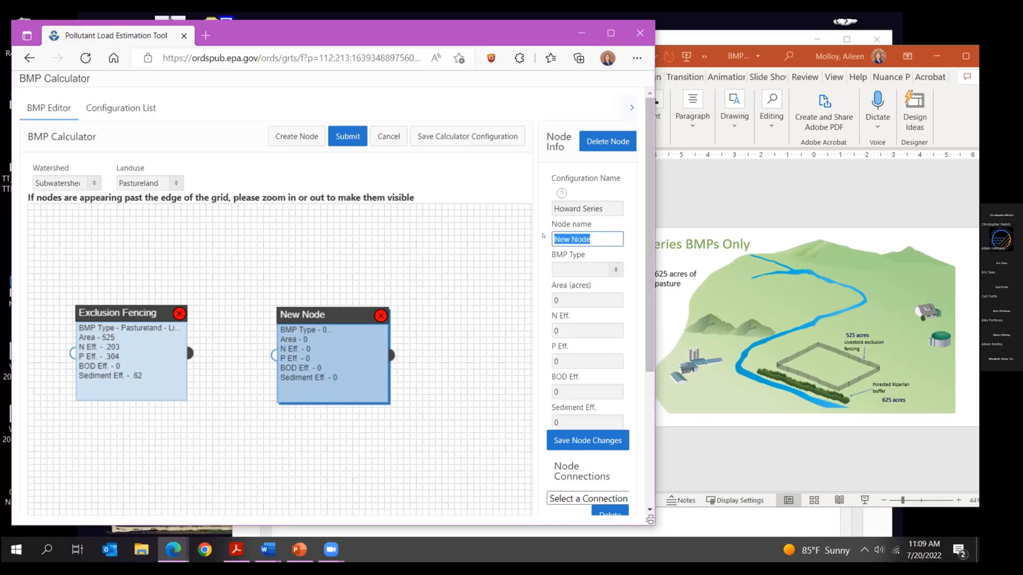
{"action": "type", "text": "Forest Buffer"}
{"action": "left_click", "coordinate": [608, 269]}
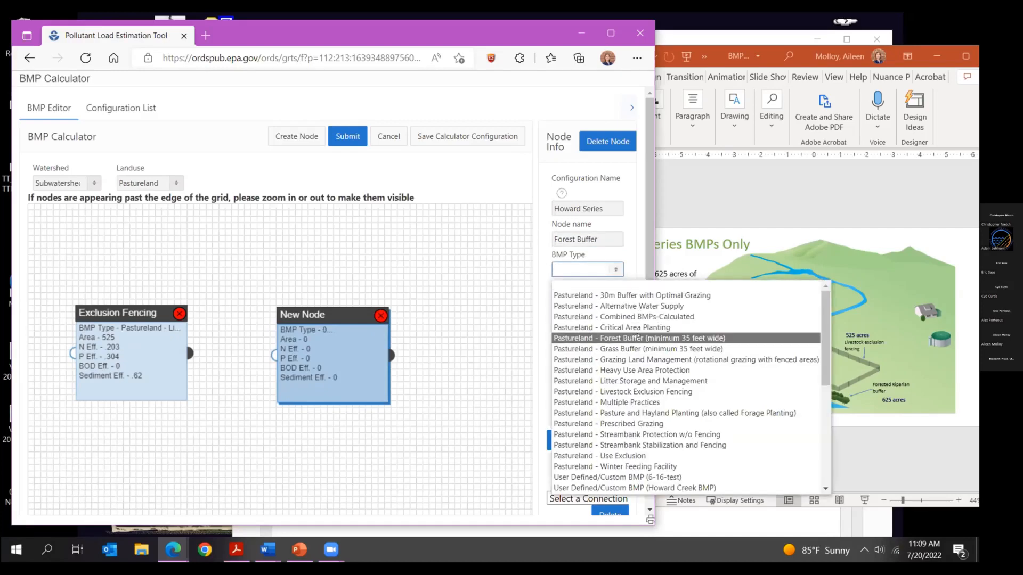
{"action": "left_click", "coordinate": [629, 338]}
- Save the Forest Buffer node with an area of 100 acres and connect the Exclusion Fencing node's output to its input
{"action": "left_click", "coordinate": [558, 301]}
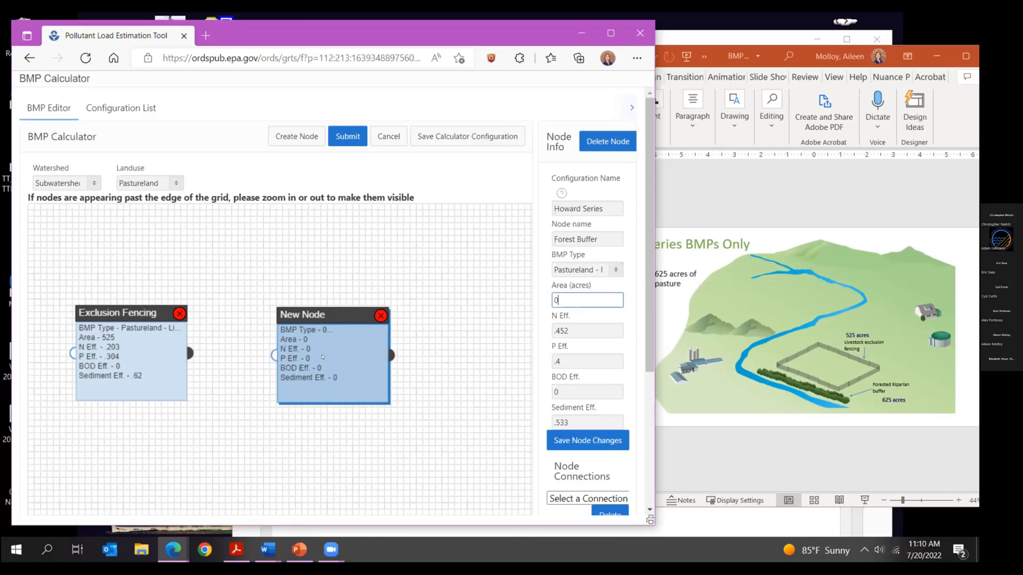
{"action": "double_click", "coordinate": [549, 298]}
{"action": "type", "text": "100"}
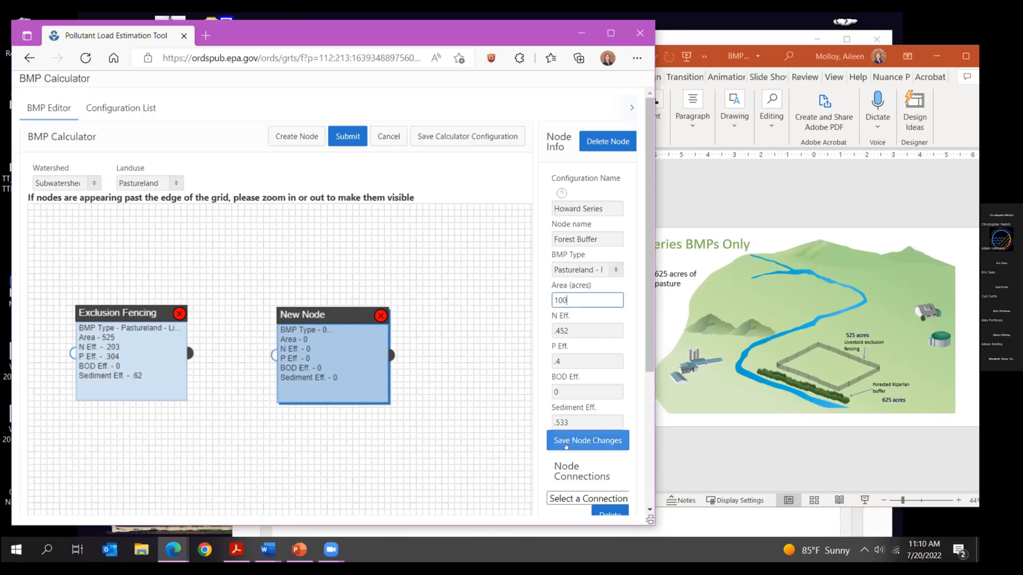
{"action": "left_click", "coordinate": [568, 442]}
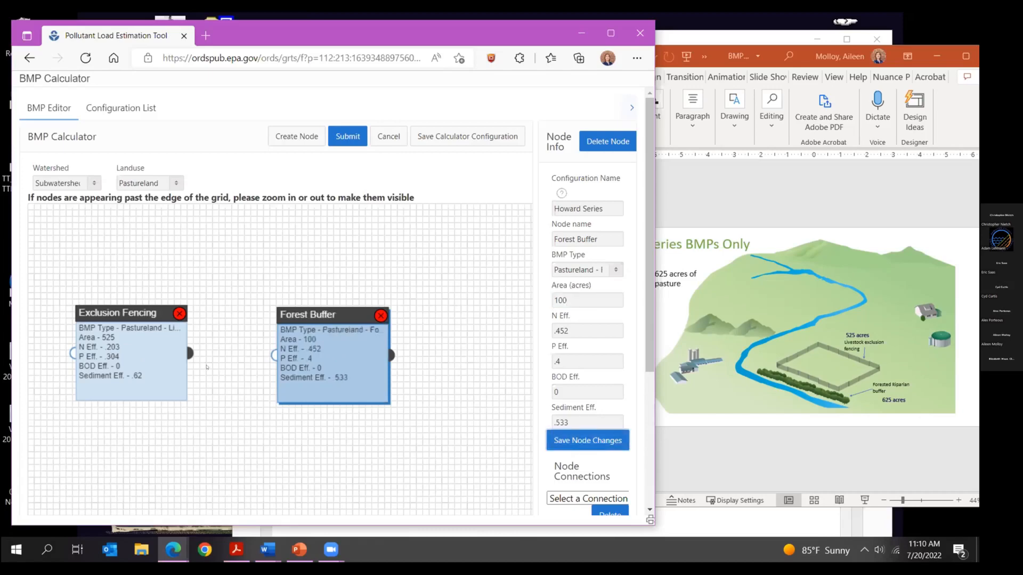
{"action": "left_click_drag", "start_coordinate": [190, 354], "coordinate": [274, 355]}
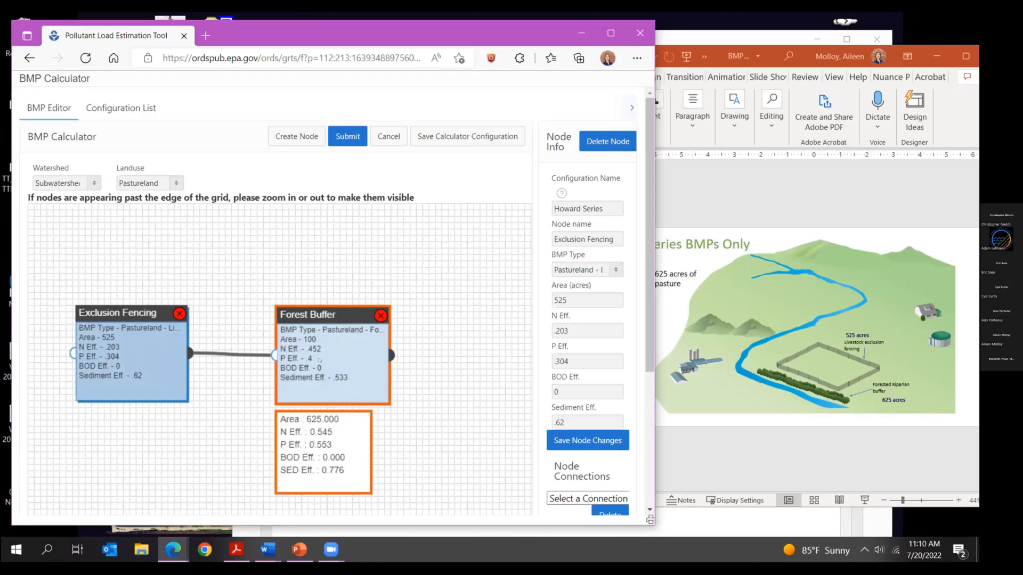
- Set the Forest Buffer node's area to 625 acres and save the node
{"action": "left_click", "coordinate": [569, 299]}
{"action": "left_click", "coordinate": [315, 359]}
{"action": "double_click", "coordinate": [562, 300]}
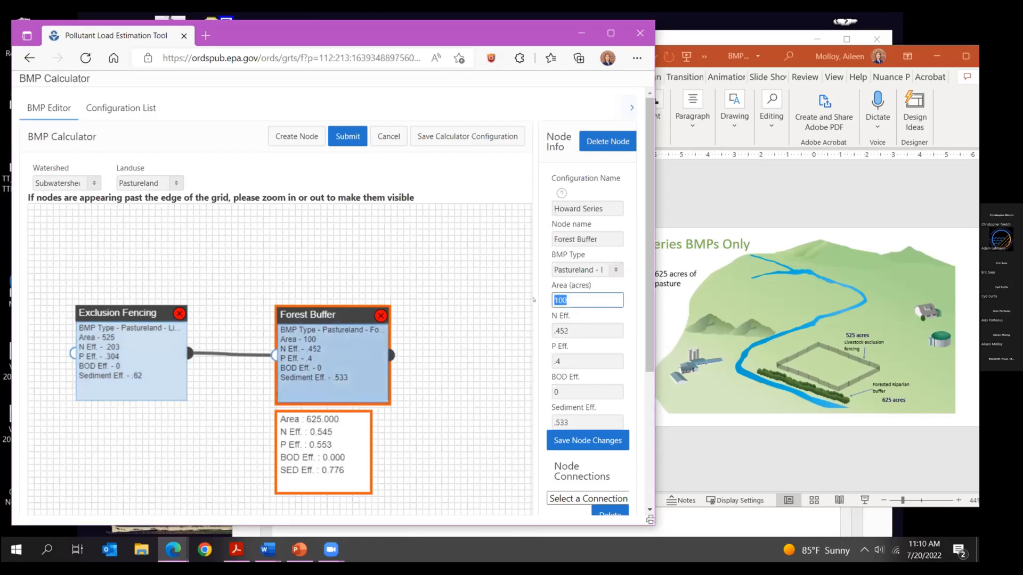
{"action": "type", "text": "625"}
{"action": "left_click", "coordinate": [588, 440]}
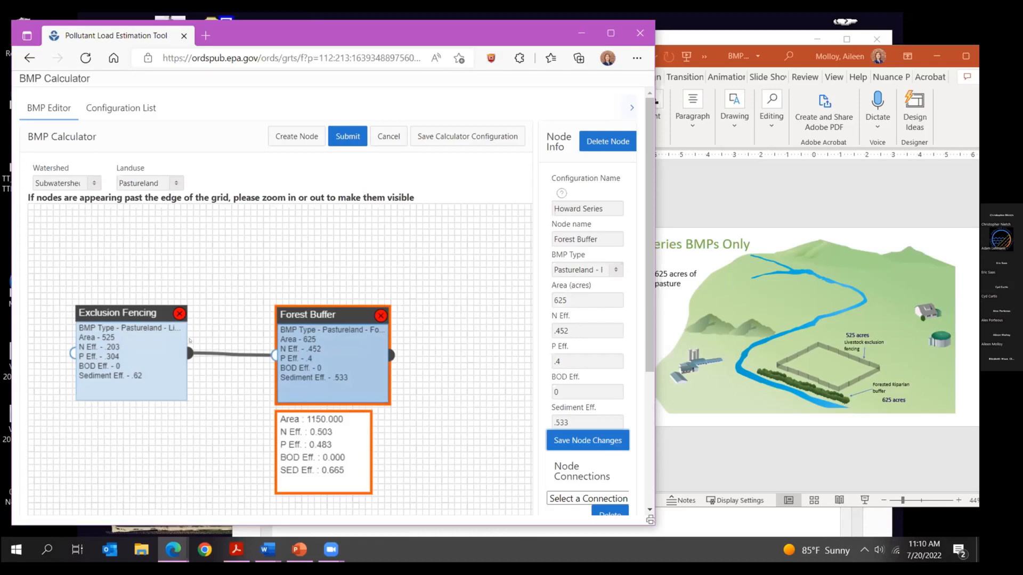
- Set the Forest Buffer node's area to 100 acres and save the node changes
{"action": "double_click", "coordinate": [561, 300]}
{"action": "type", "text": "100"}
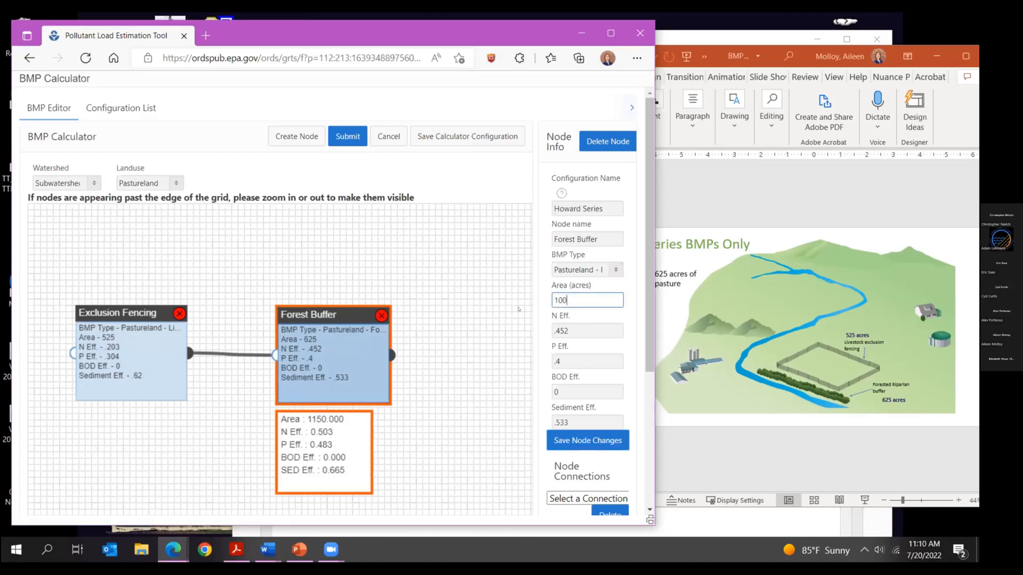
{"action": "left_click", "coordinate": [582, 445]}
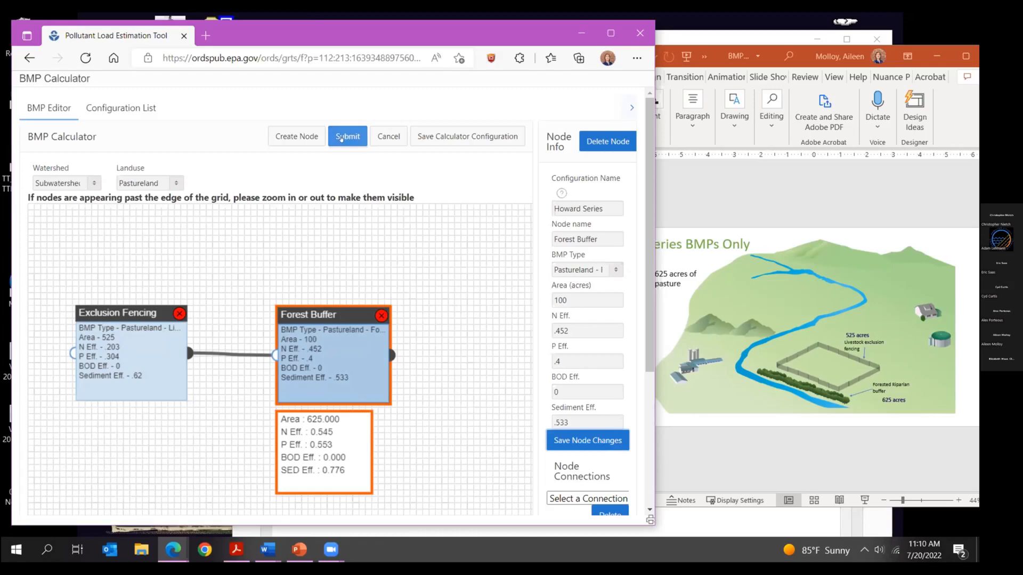
{"action": "left_click", "coordinate": [566, 447]}
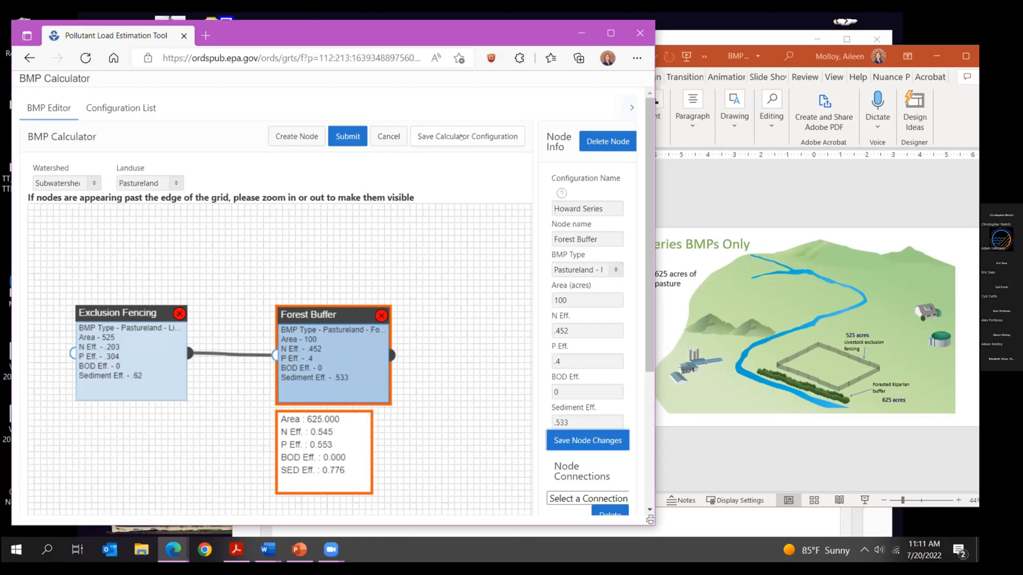
- Save the Howard Series calculator configuration and close the BMP Calculator
{"action": "left_click", "coordinate": [462, 137]}
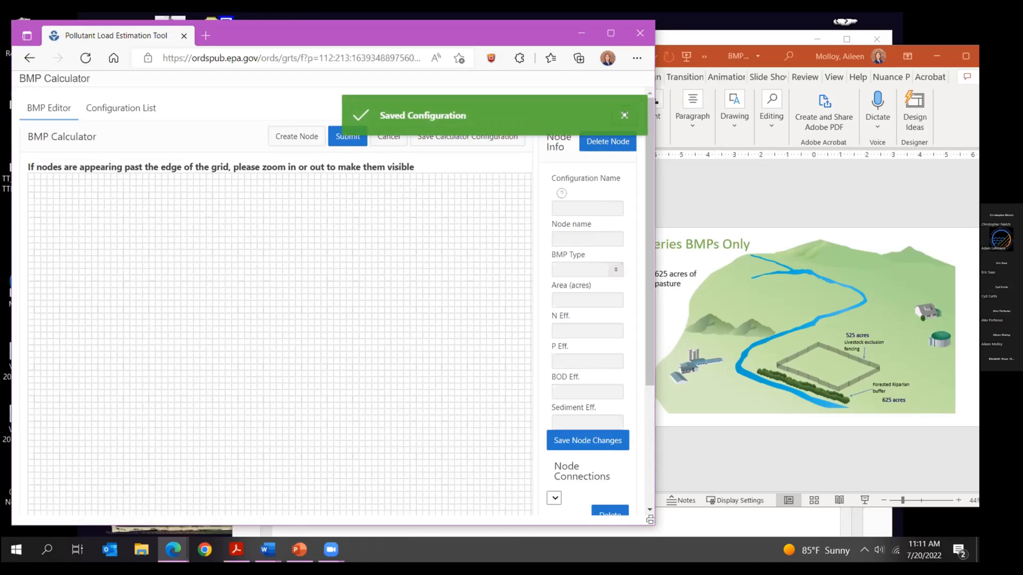
{"action": "left_click", "coordinate": [624, 115]}
{"action": "left_click", "coordinate": [390, 137]}
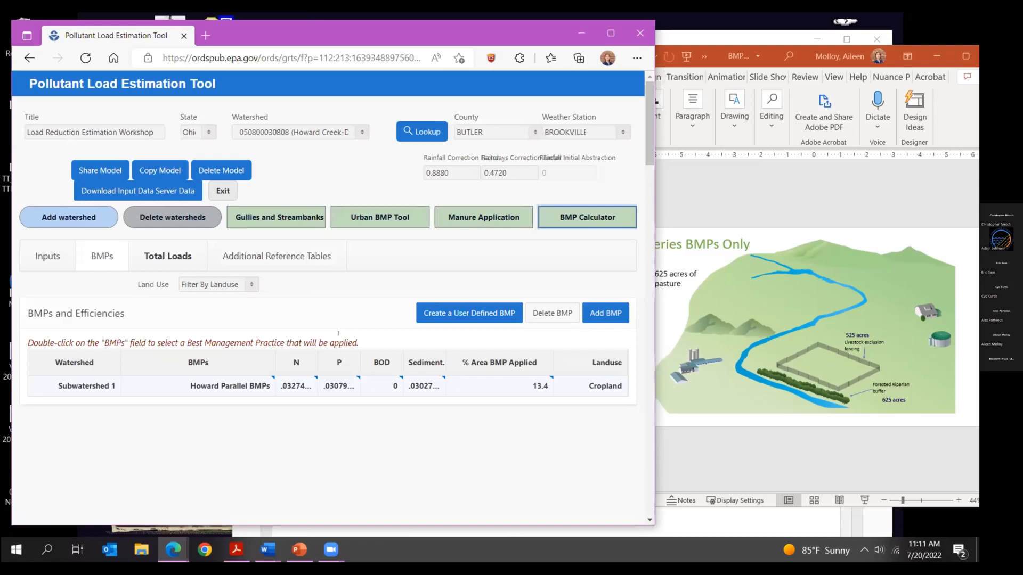
- Add a BMP entry for Subwatershed 1 with the Pastureland land use
{"action": "left_click", "coordinate": [586, 319]}
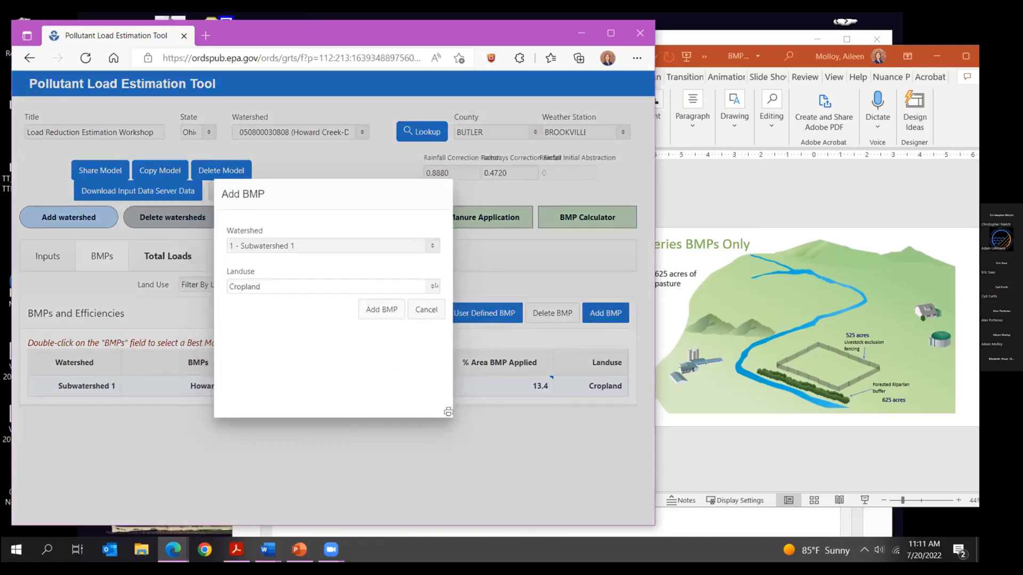
{"action": "left_click", "coordinate": [430, 286]}
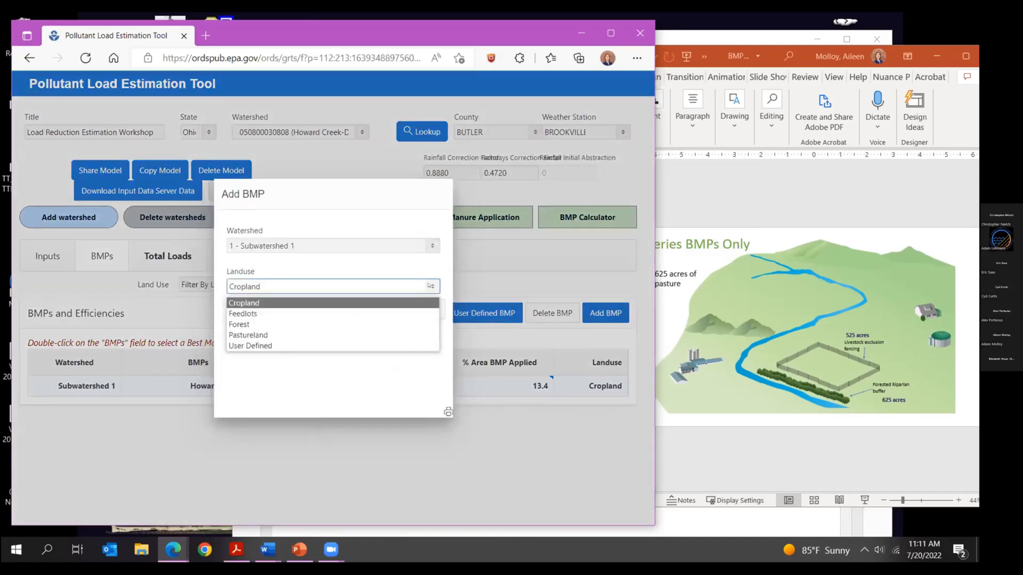
{"action": "left_click", "coordinate": [402, 335]}
{"action": "left_click", "coordinate": [378, 309]}
- Assign the Howard Series BMP to the new Subwatershed 1 Pastureland entry
{"action": "double_click", "coordinate": [251, 407]}
{"action": "left_click", "coordinate": [264, 406]}
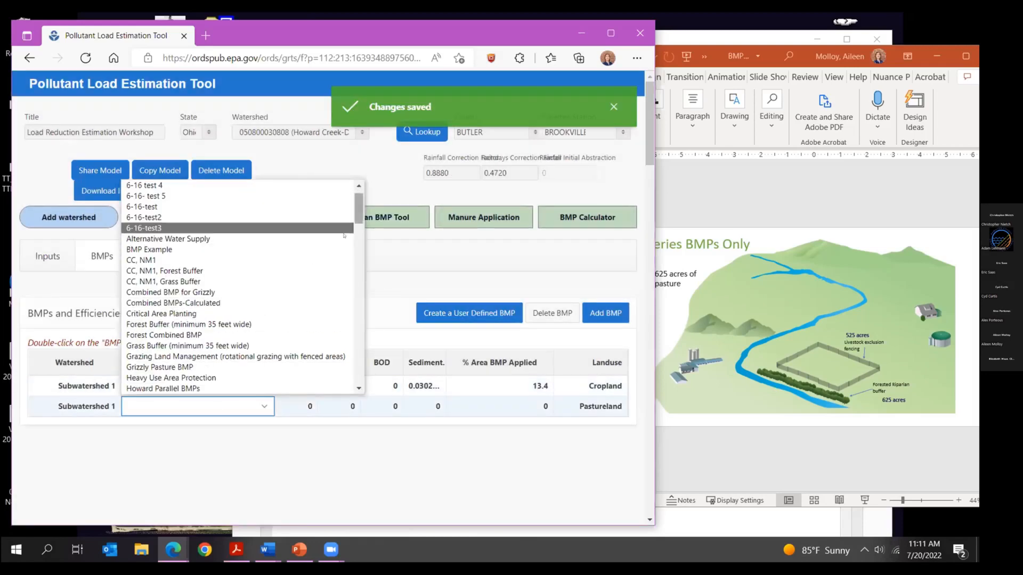
{"action": "left_click_drag", "start_coordinate": [360, 218], "coordinate": [361, 251]}
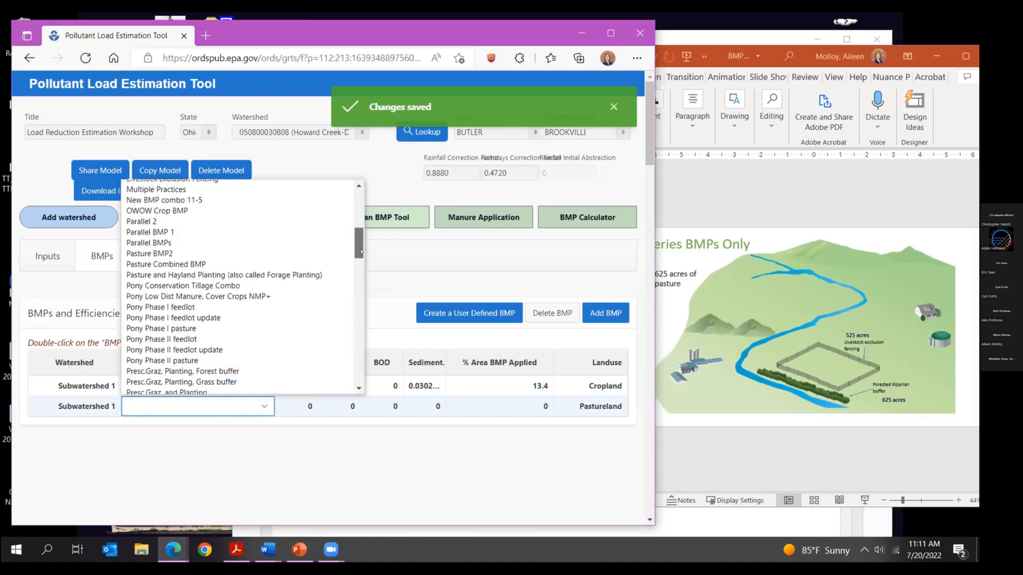
{"action": "scroll", "coordinate": [336, 244], "scroll_direction": "up", "scroll_amount": 3}
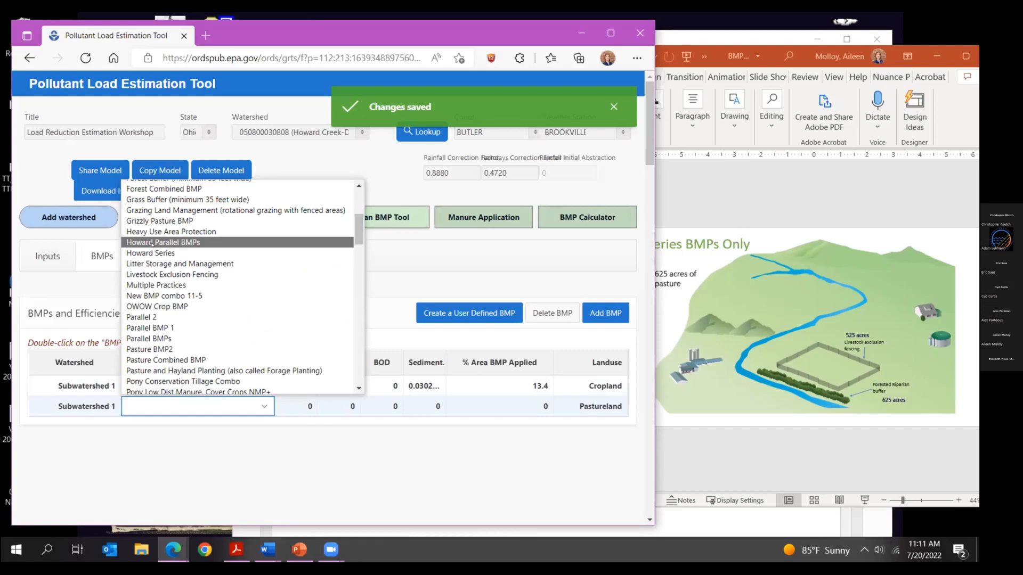
{"action": "left_click", "coordinate": [150, 253]}
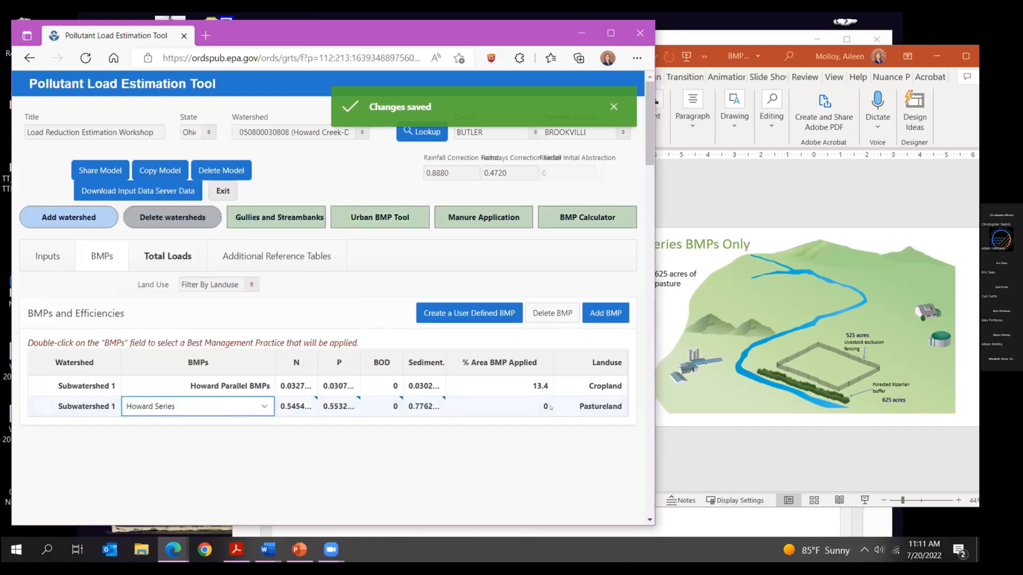
- Set the area percentage the Howard Series BMP is applied to in the Pastureland entry to 30
{"action": "left_click", "coordinate": [551, 408]}
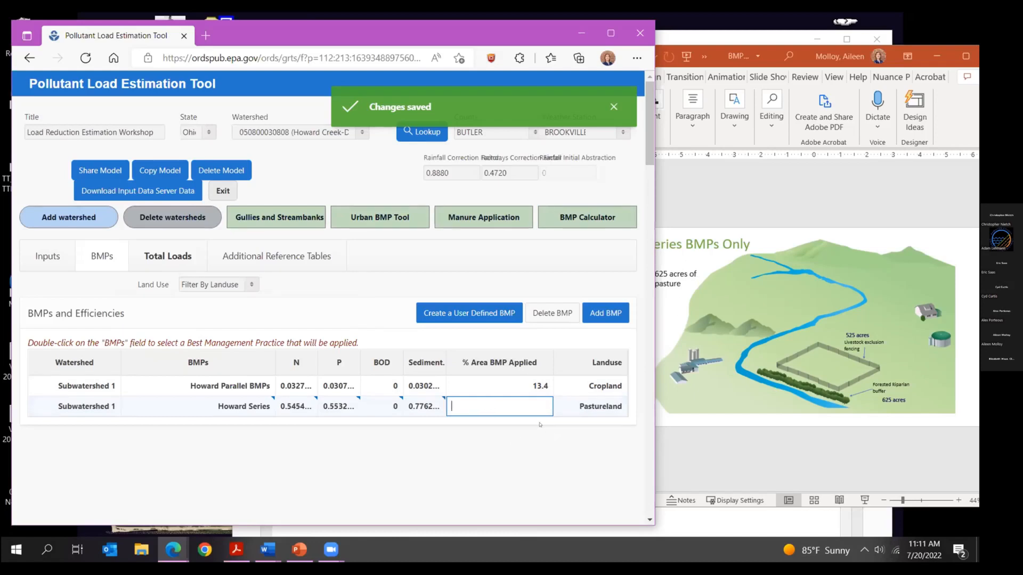
{"action": "type", "text": "30"}
{"action": "left_click", "coordinate": [458, 422]}
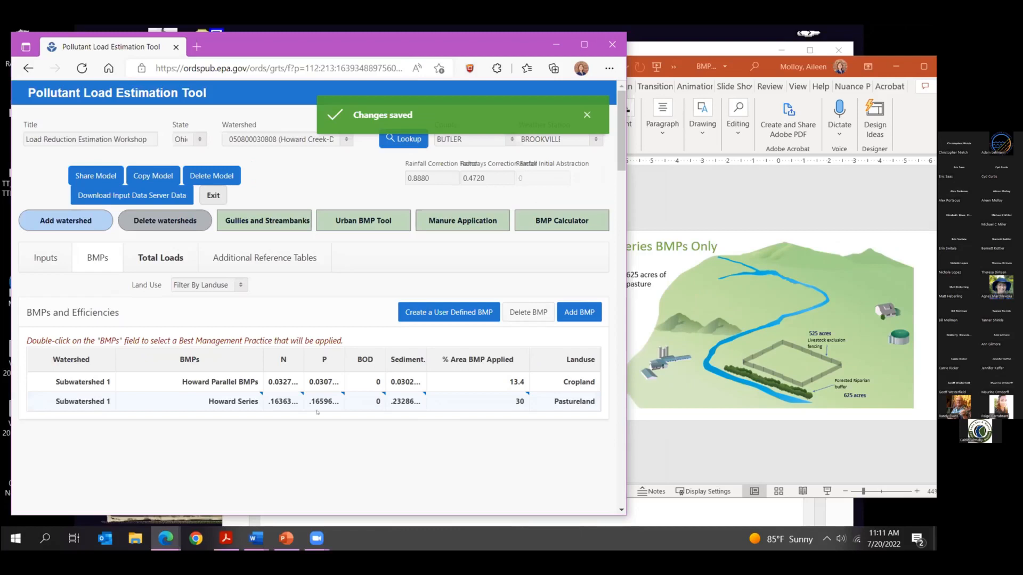
- Switch to PowerPoint, show slide 4 with the Parallel and Series BMPs scenario, and return to the Pollutant Load Estimation Tool
{"action": "left_click", "coordinate": [736, 451]}
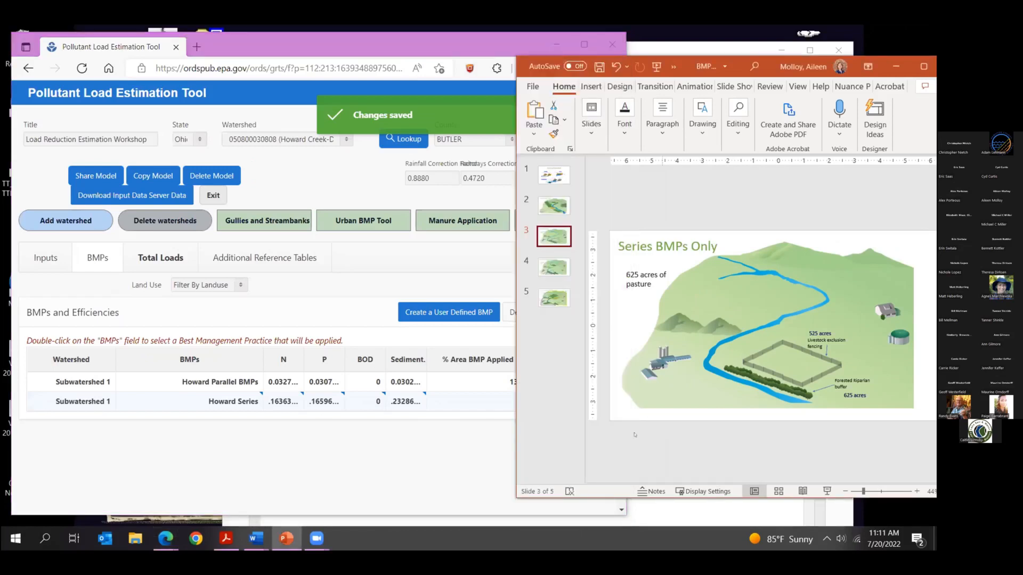
{"action": "left_click", "coordinate": [550, 269]}
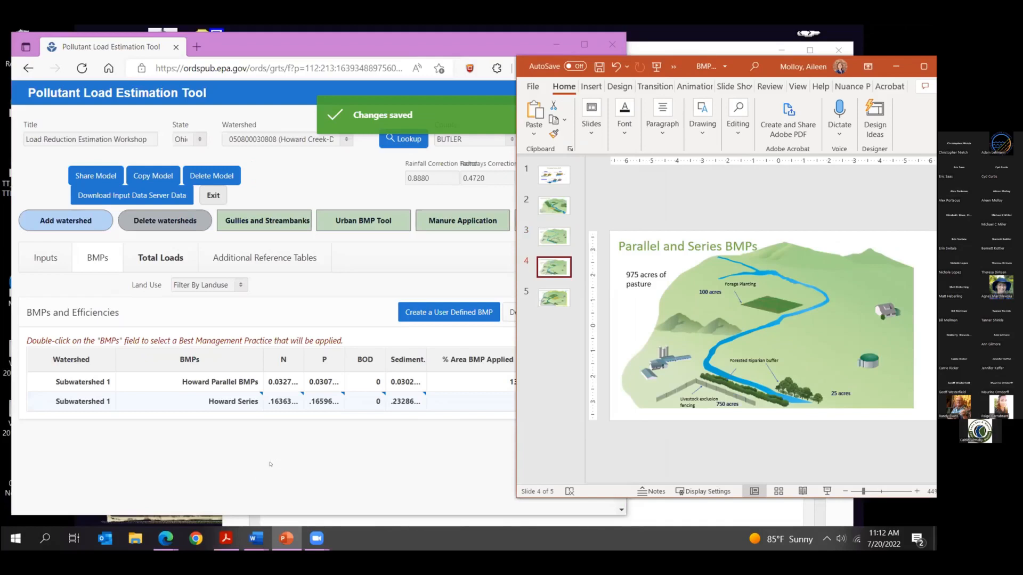
{"action": "left_click", "coordinate": [230, 456]}
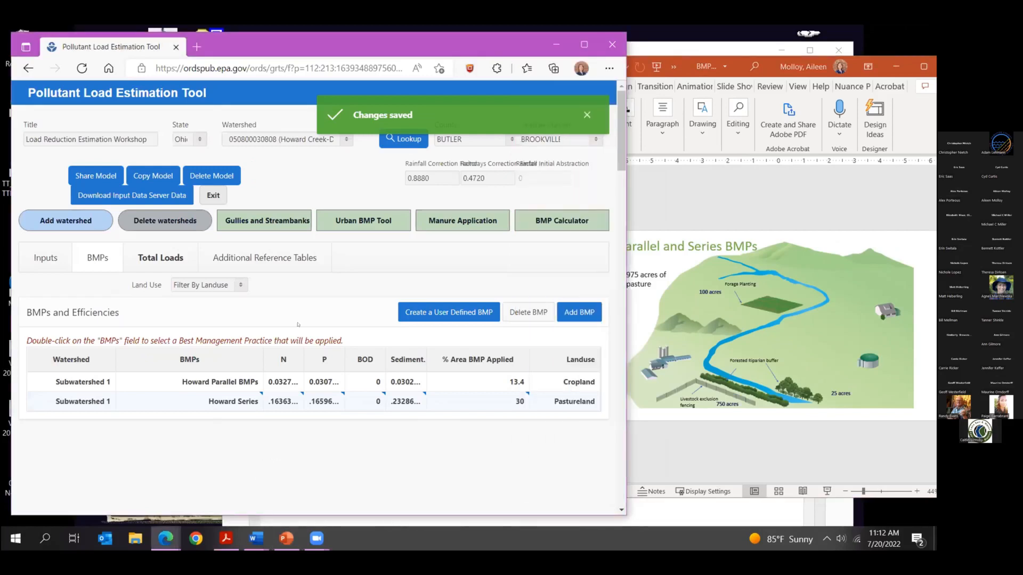
- Add a BMP entry for Subwatershed 2 with the Cropland land use
{"action": "left_click", "coordinate": [579, 312]}
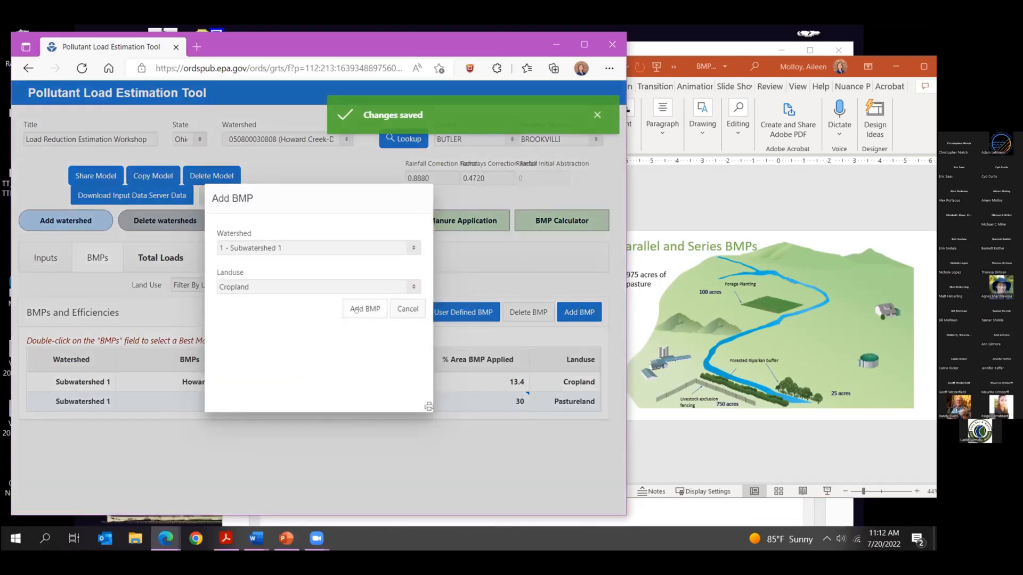
{"action": "left_click", "coordinate": [411, 247]}
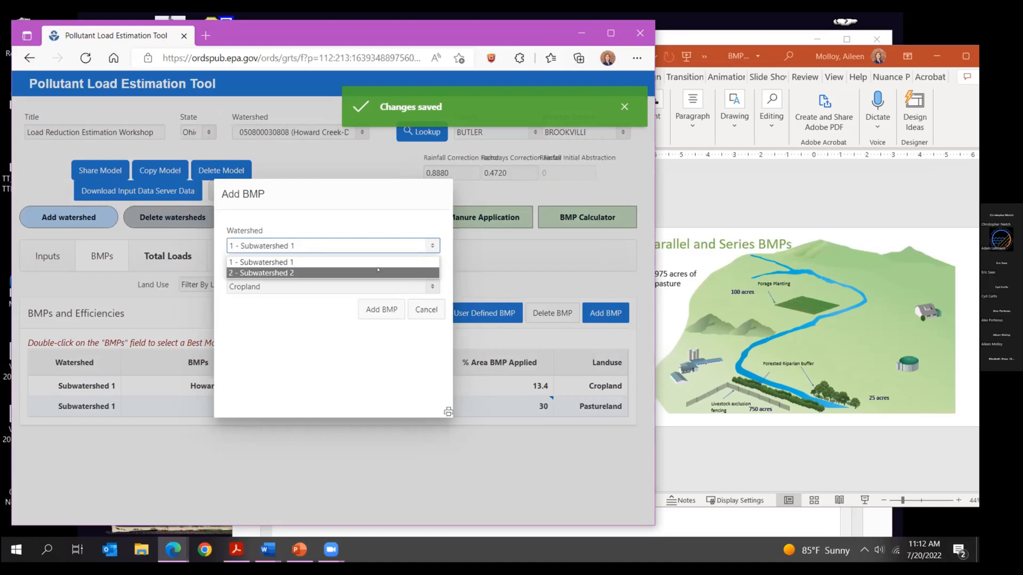
{"action": "left_click", "coordinate": [378, 271]}
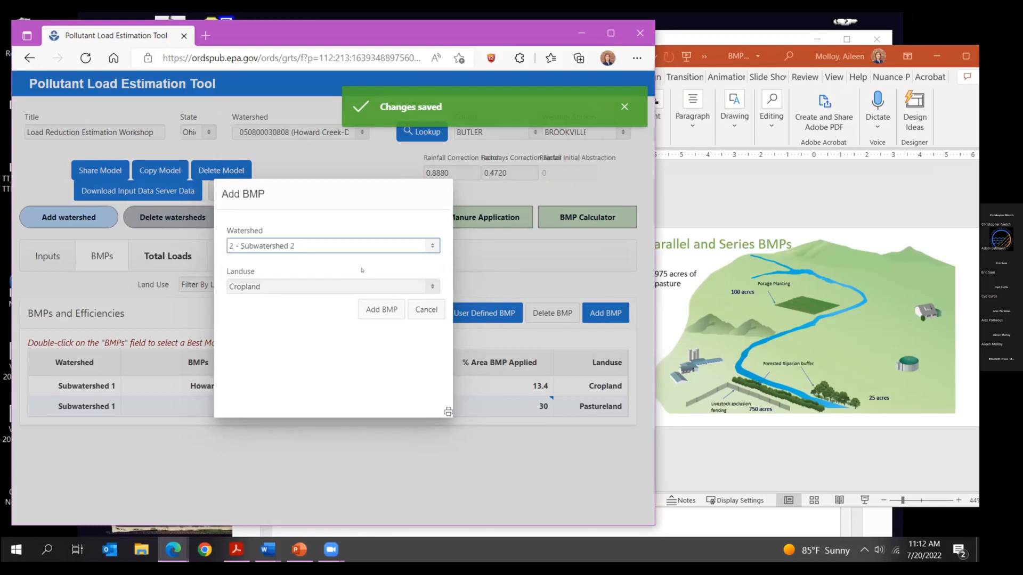
{"action": "left_click", "coordinate": [380, 311]}
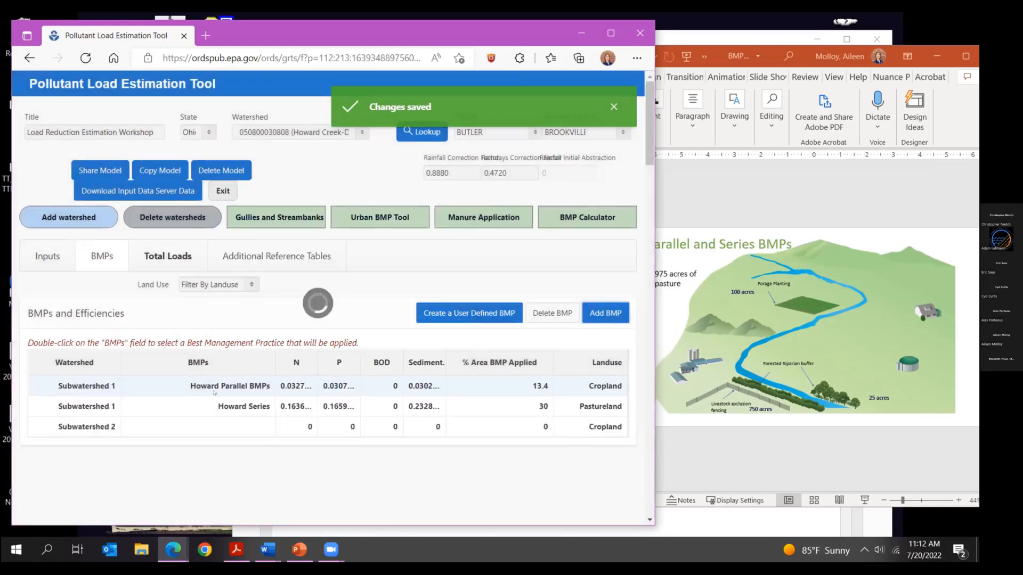
- Set the Subwatershed 2 Cropland entry's BMP to Combined BMPs-Calculated
{"action": "double_click", "coordinate": [224, 423]}
{"action": "left_click", "coordinate": [224, 425]}
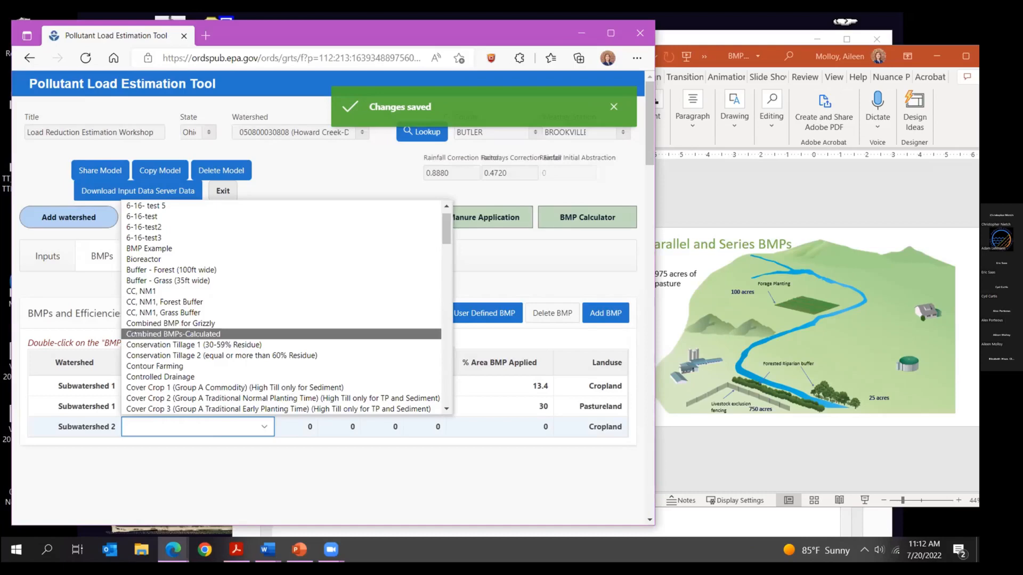
{"action": "left_click", "coordinate": [135, 334]}
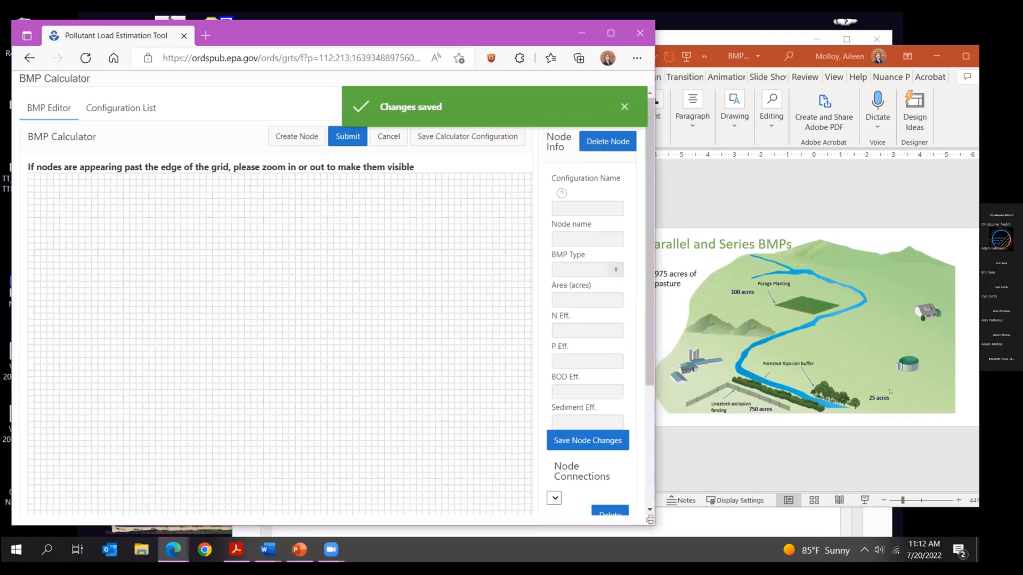
- Name the calculator configuration "Howard Parallel and Series" and create a node in the grid's upper-left area
{"action": "left_click", "coordinate": [891, 454]}
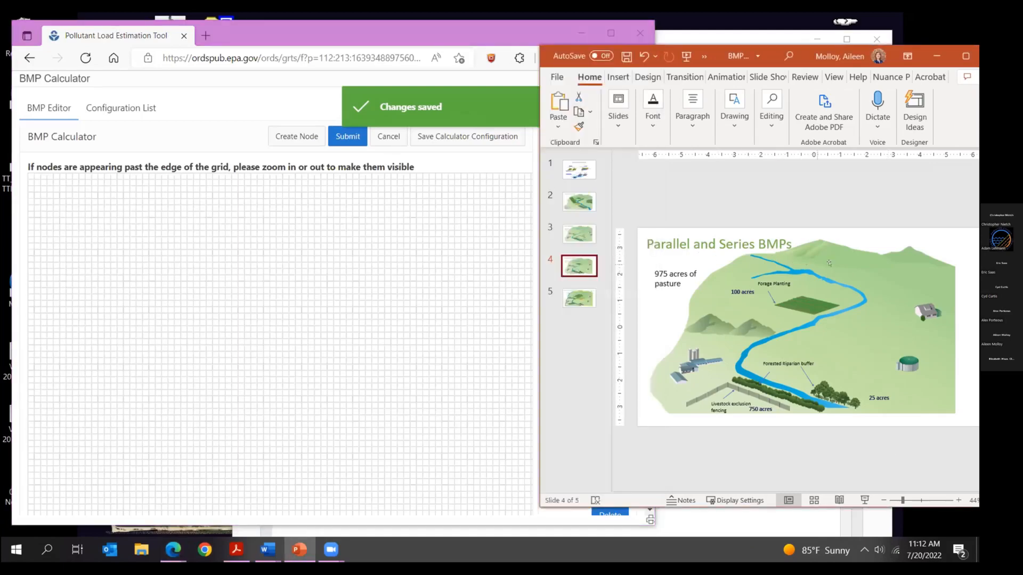
{"action": "left_click", "coordinate": [160, 237]}
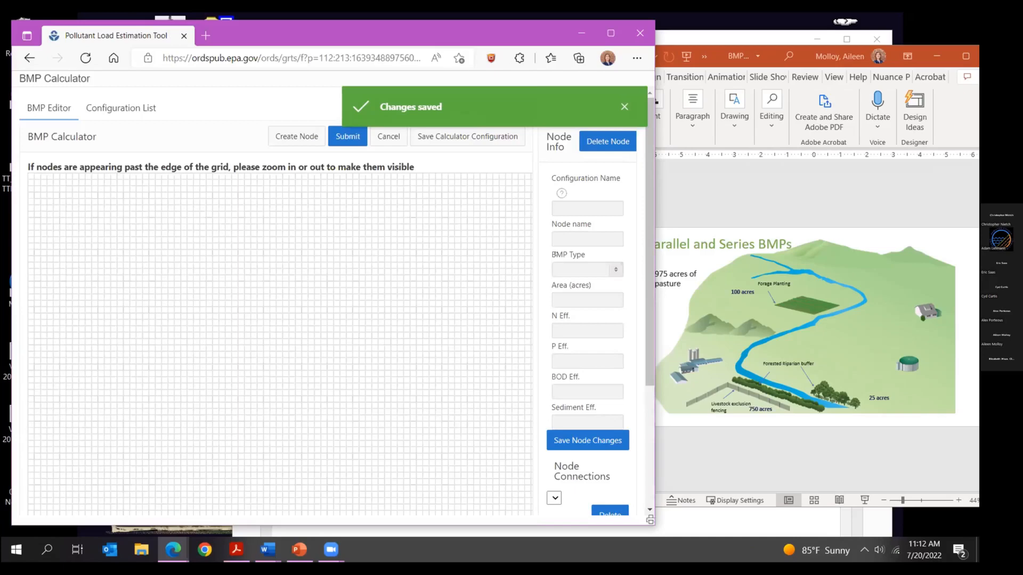
{"action": "left_click", "coordinate": [574, 205]}
{"action": "type", "text": "HO"}
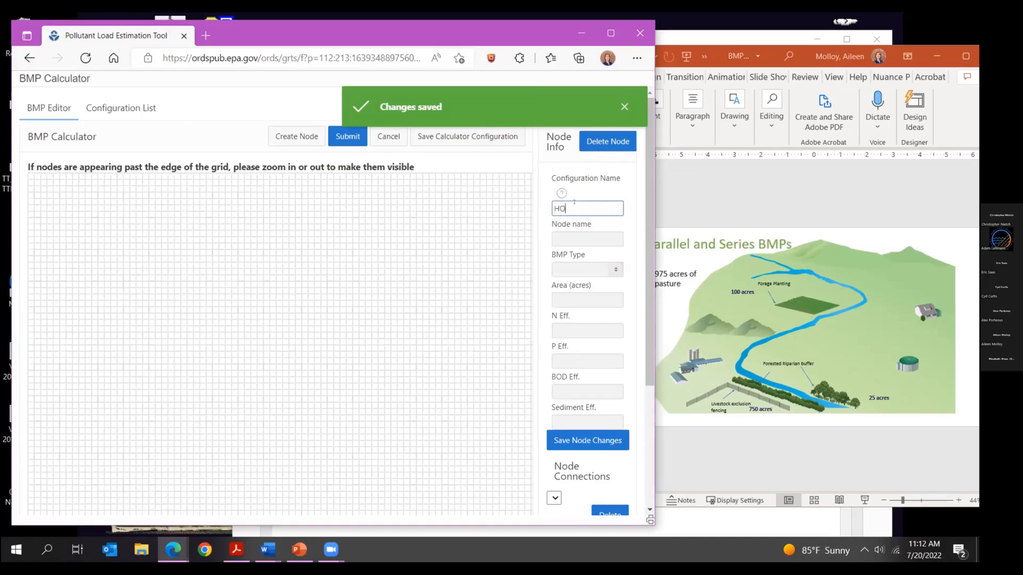
{"action": "key", "text": "BackSpace"}
{"action": "type", "text": "oward Parallel and Series"}
{"action": "left_click", "coordinate": [292, 134]}
{"action": "left_click_drag", "start_coordinate": [282, 380], "coordinate": [119, 225]}
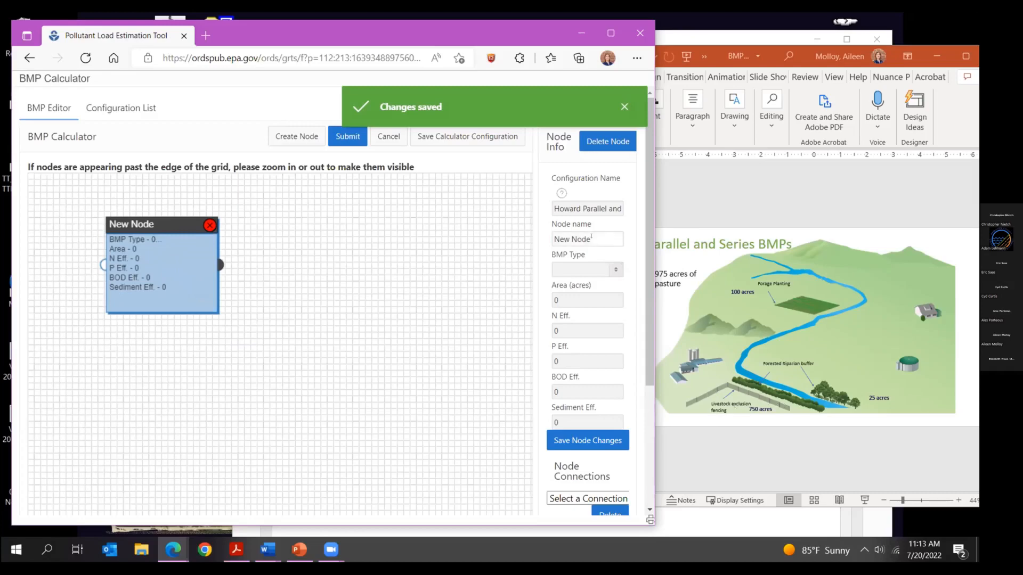
- Try to name the node "Forage" and find its BMP type, and leave the BMP Calculator
{"action": "left_click_drag", "start_coordinate": [595, 239], "coordinate": [509, 253]}
{"action": "type", "text": "Fo"}
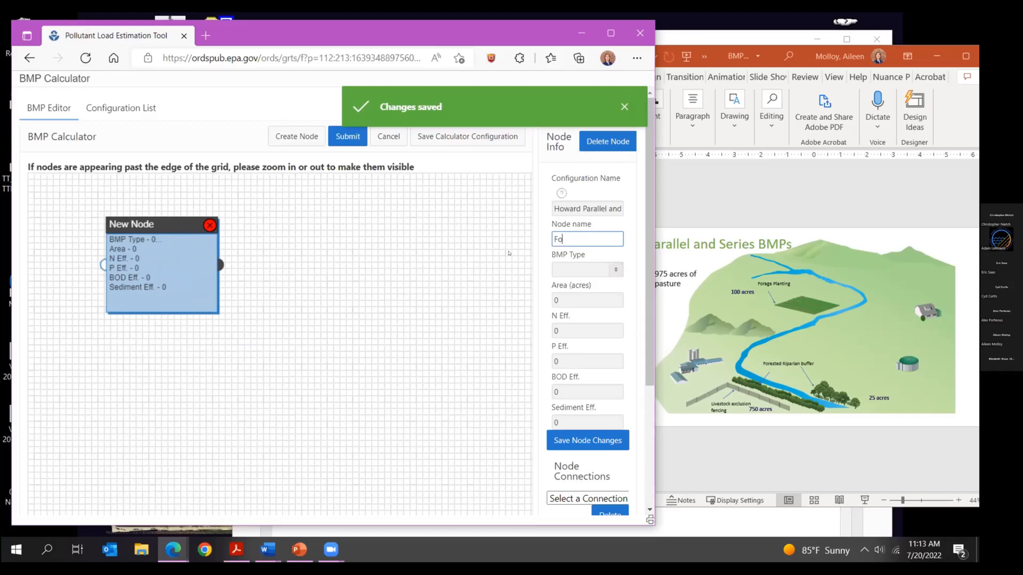
{"action": "type", "text": "rage"}
{"action": "left_click", "coordinate": [586, 269]}
{"action": "scroll", "coordinate": [629, 435], "scroll_direction": "down", "scroll_amount": 5}
{"action": "scroll", "coordinate": [628, 431], "scroll_direction": "up", "scroll_amount": 5}
{"action": "left_click", "coordinate": [478, 226]}
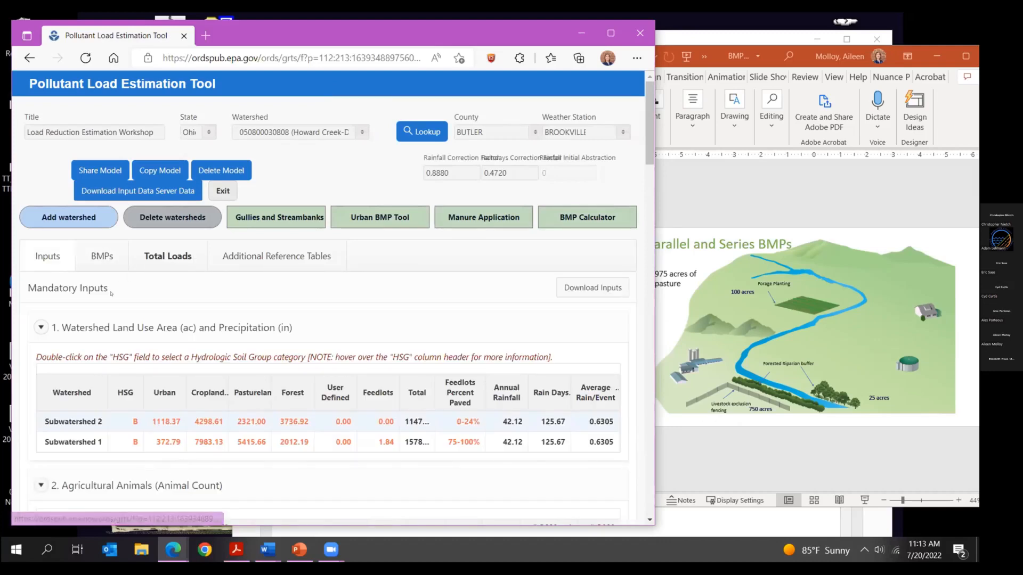
- Delete the Combined BMPs-Calculated Cropland entry of Subwatershed 2 from the BMP list
{"action": "left_click", "coordinate": [101, 255]}
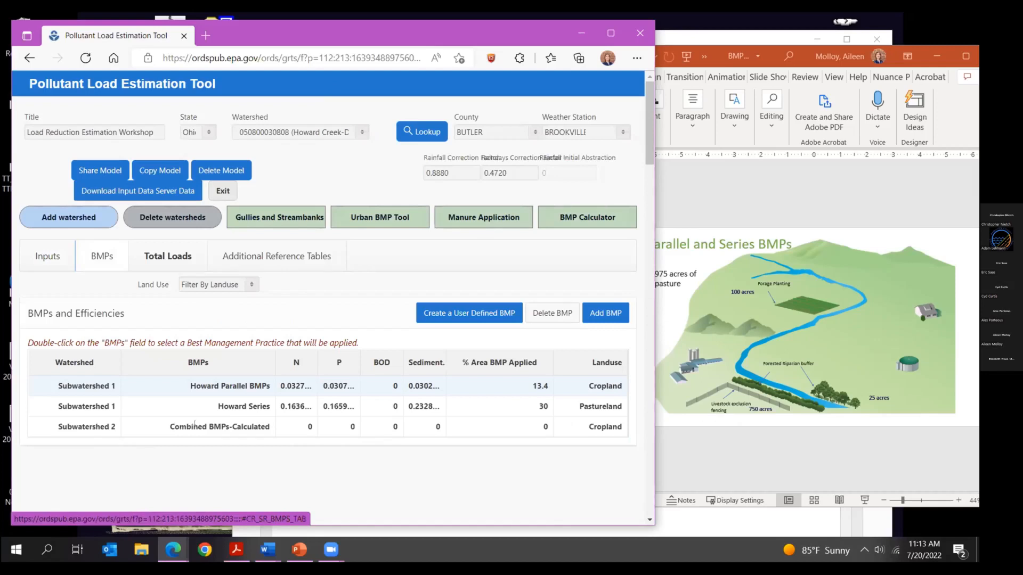
{"action": "left_click", "coordinate": [550, 316]}
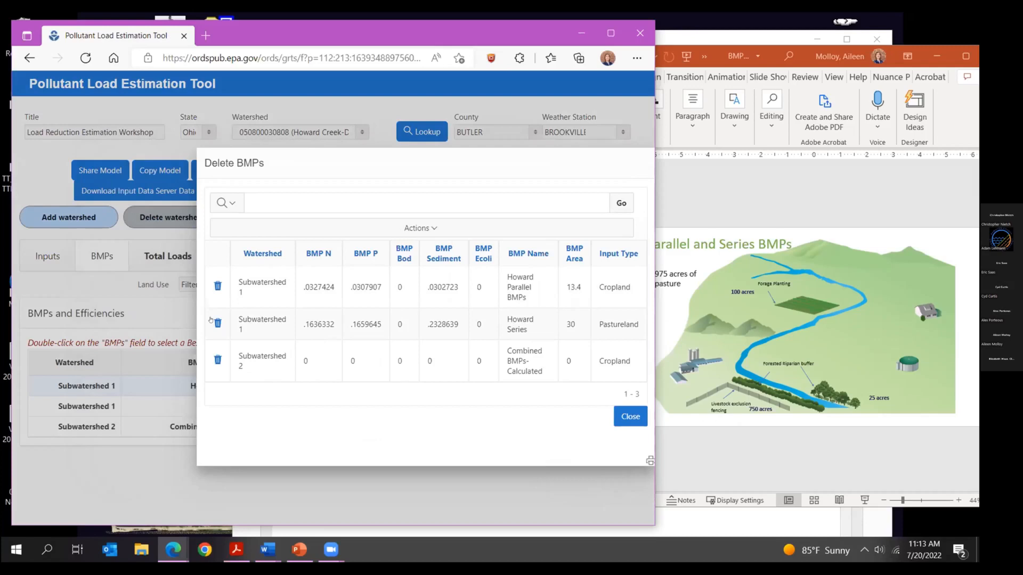
{"action": "left_click", "coordinate": [217, 360]}
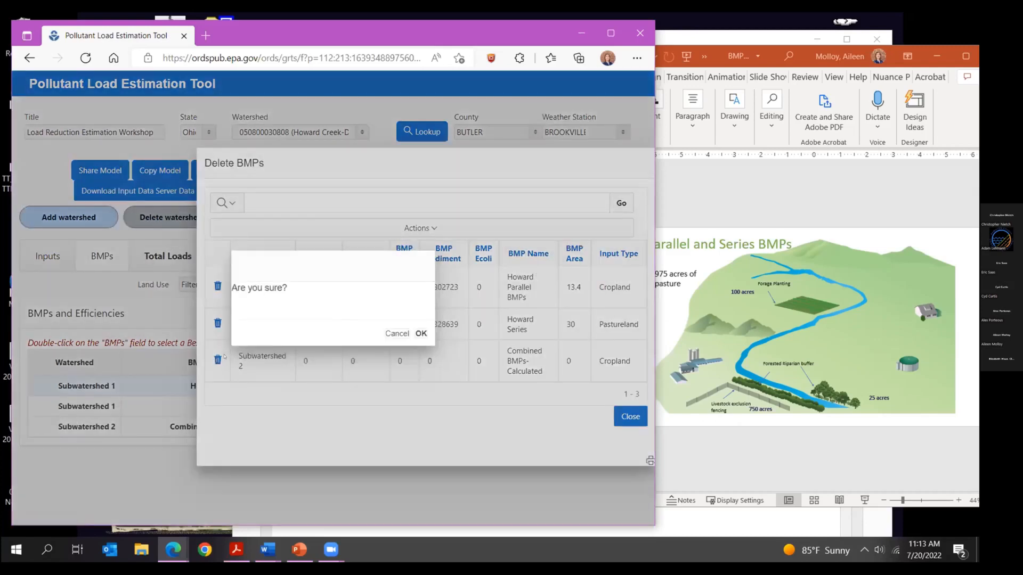
{"action": "left_click", "coordinate": [398, 333]}
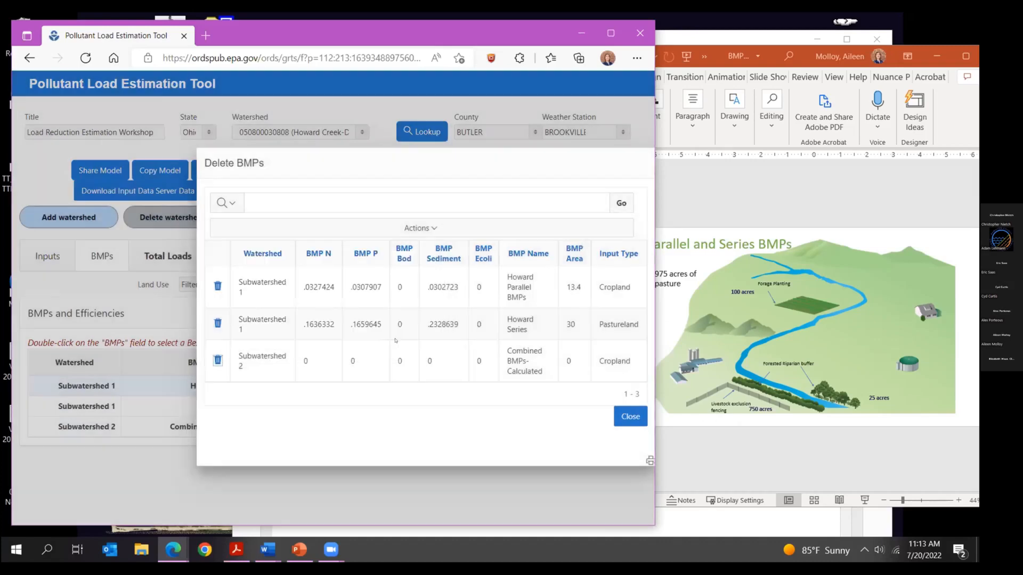
{"action": "left_click", "coordinate": [217, 360]}
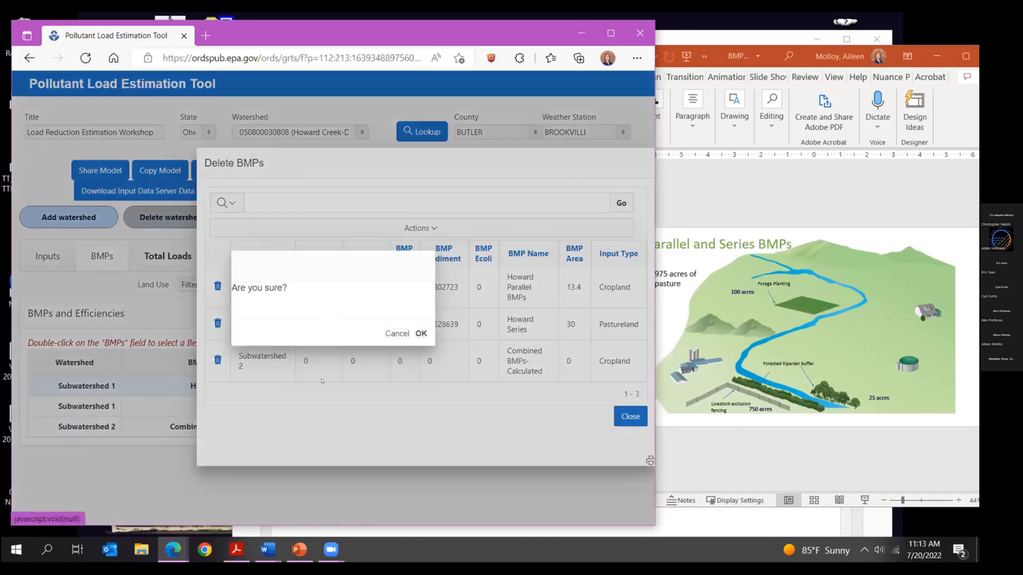
{"action": "left_click", "coordinate": [421, 333]}
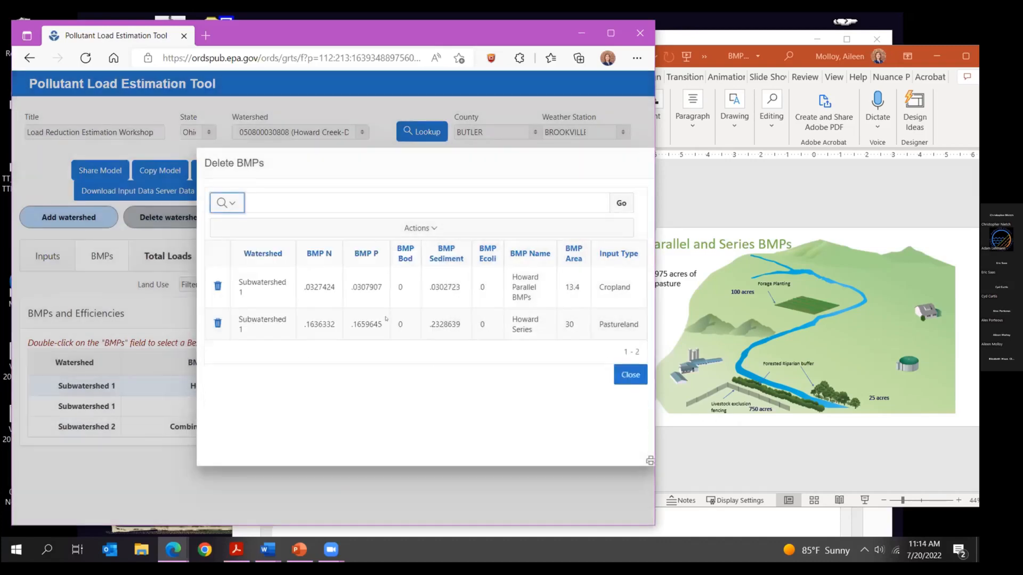
{"action": "left_click", "coordinate": [629, 375]}
- Add a BMP entry for the Pastureland land use of 2 - Subwatershed 2
{"action": "left_click", "coordinate": [603, 314]}
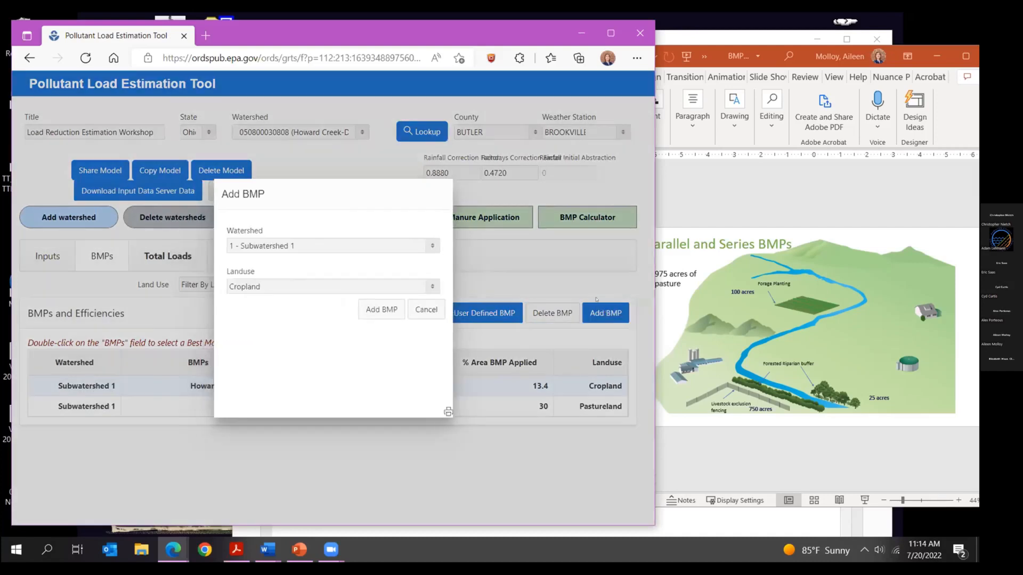
{"action": "left_click", "coordinate": [299, 245]}
{"action": "left_click", "coordinate": [280, 269]}
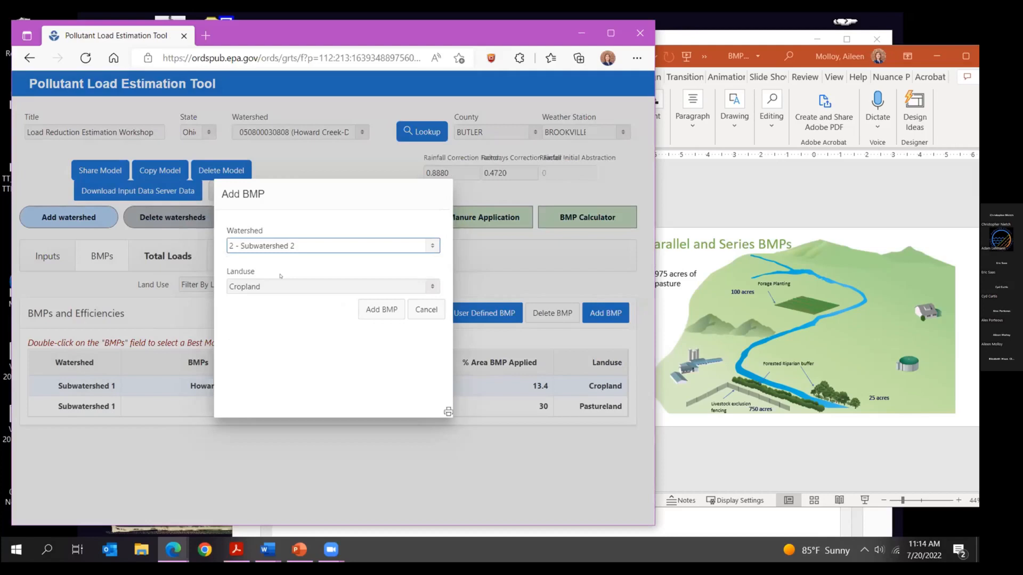
{"action": "left_click", "coordinate": [281, 287]}
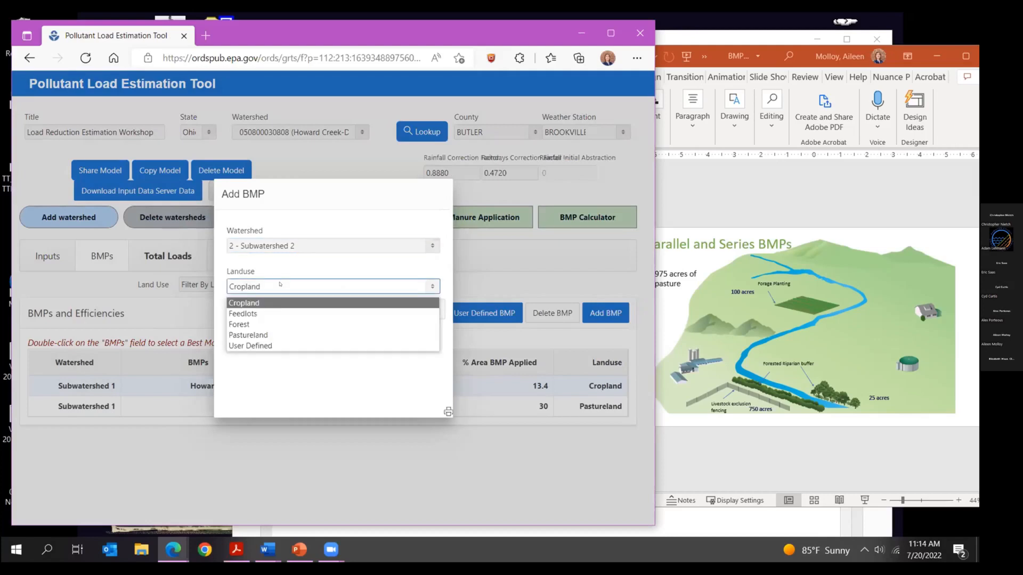
{"action": "left_click", "coordinate": [281, 335]}
{"action": "left_click", "coordinate": [381, 310]}
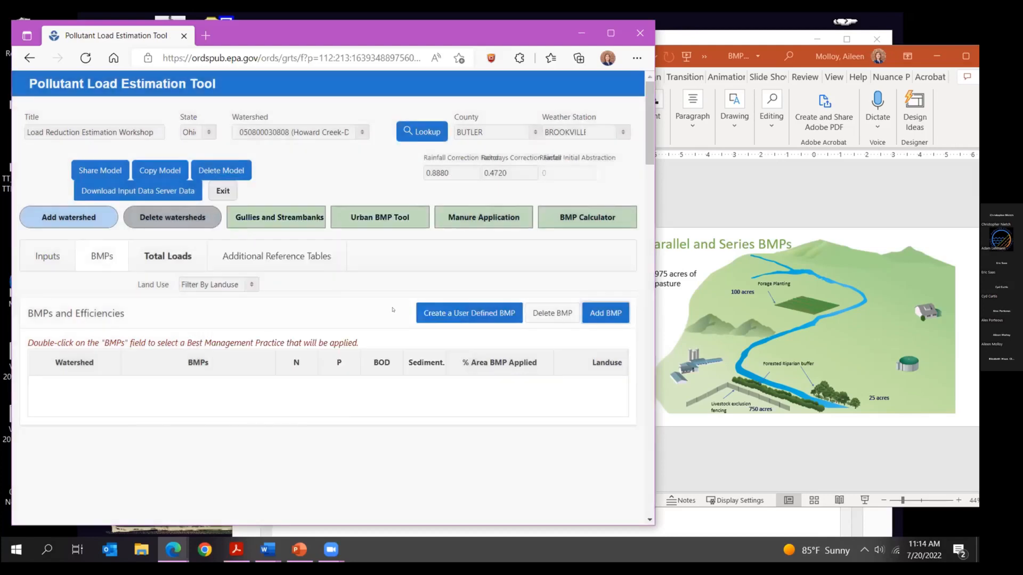
- Set the Subwatershed 2 Pastureland entry's BMP to Combined BMPs-Calculated
{"action": "left_click", "coordinate": [248, 424]}
{"action": "double_click", "coordinate": [261, 427]}
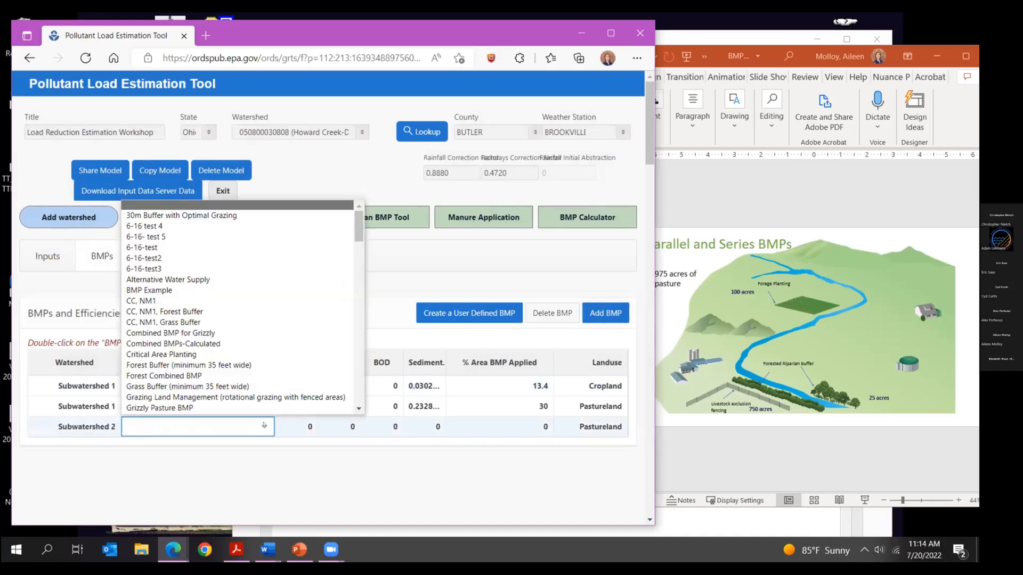
{"action": "left_click", "coordinate": [189, 344]}
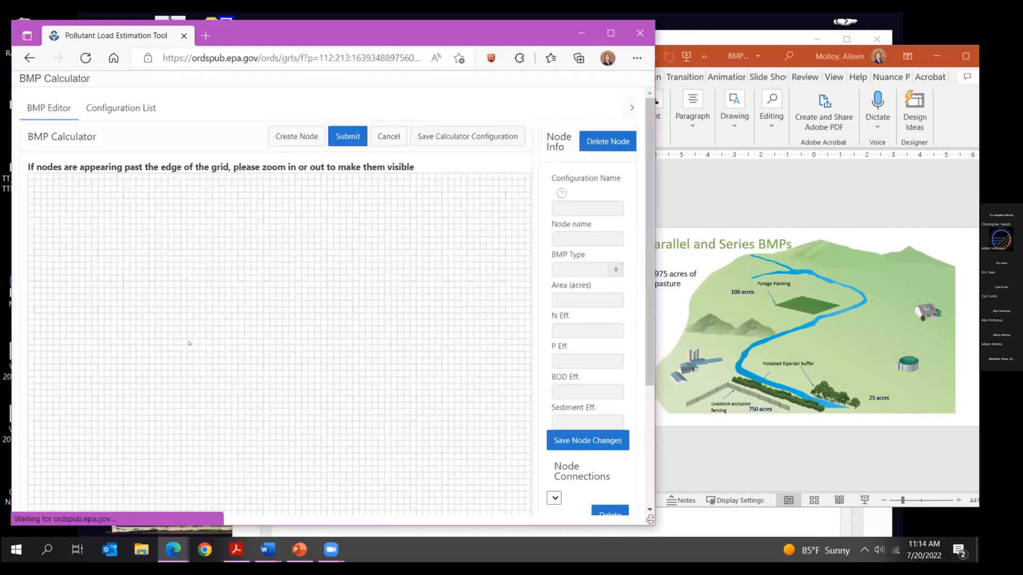
- Name the calculator configuration "Parallel and Series BMPs" and place a new node in the grid's upper-left area
{"action": "left_click", "coordinate": [561, 207]}
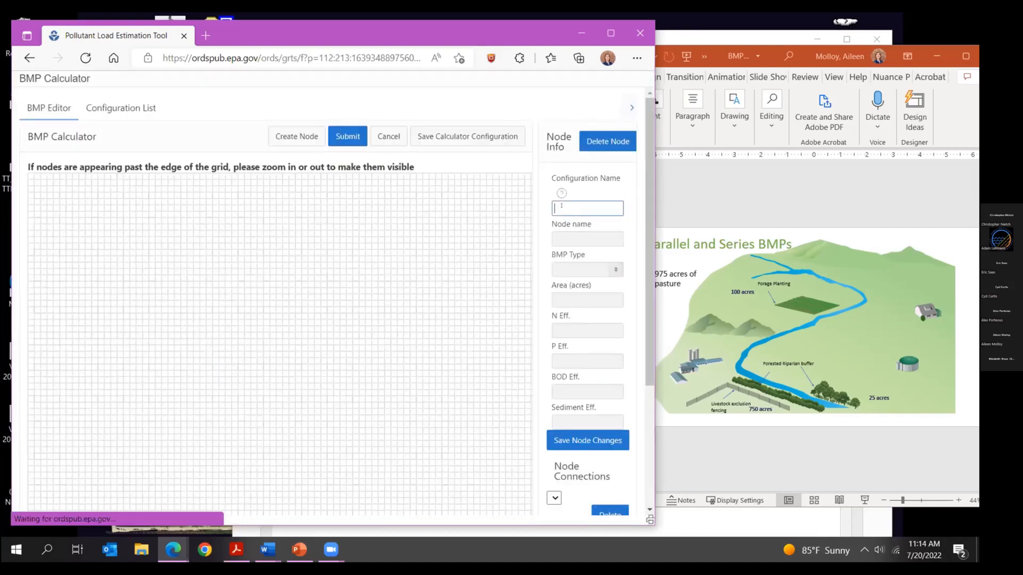
{"action": "type", "text": "Par"}
{"action": "type", "text": "allel and Serie"}
{"action": "type", "text": "s BMPs"}
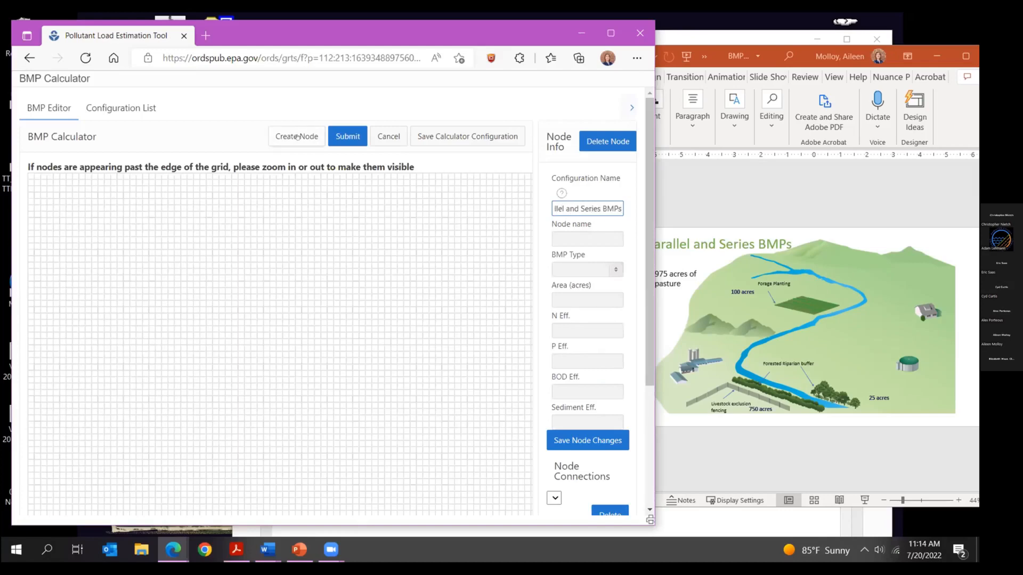
{"action": "left_click", "coordinate": [297, 137]}
{"action": "left_click_drag", "start_coordinate": [280, 254], "coordinate": [123, 213]}
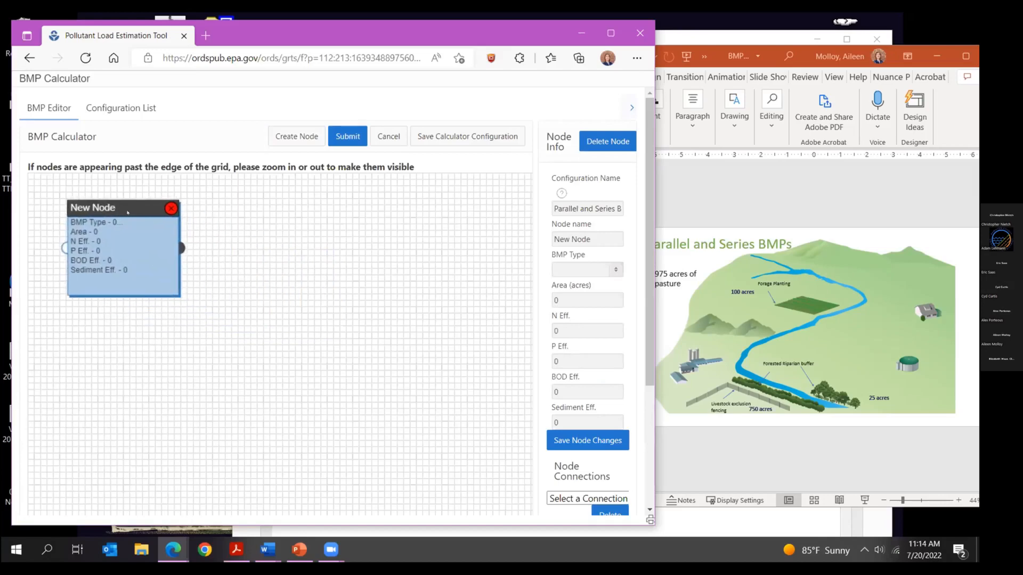
- Save the node as "Forage" with BMP type Pastureland - Pasture and Hayland Planting (also called Forage Planting) and an area of 100 acres
{"action": "type", "text": "Forage"}
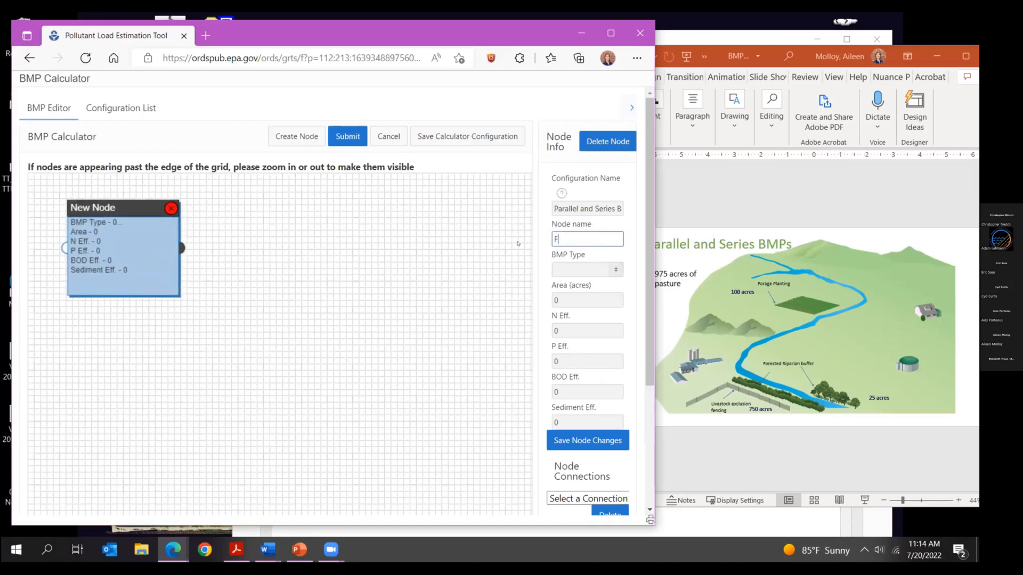
{"action": "left_click", "coordinate": [616, 269]}
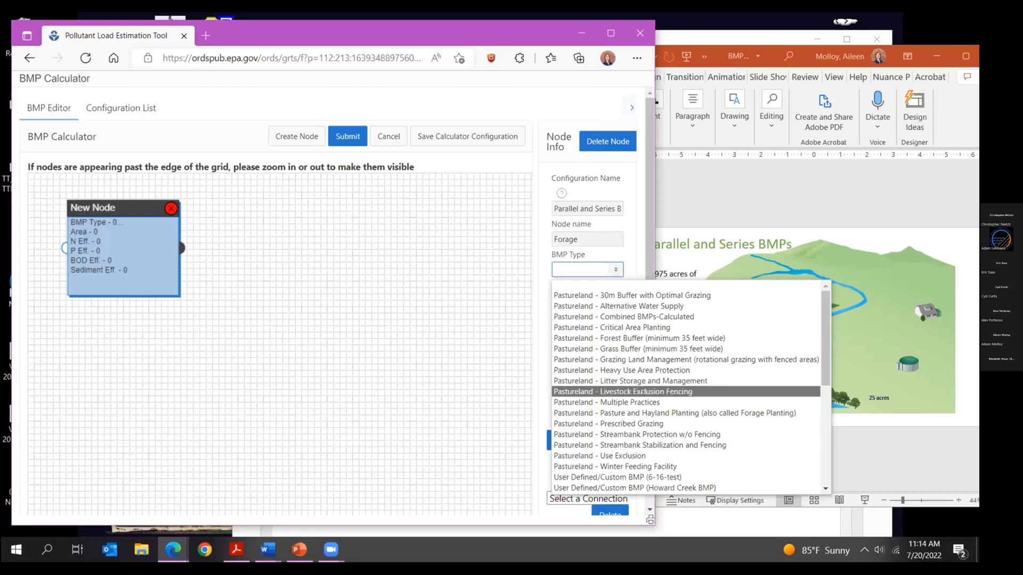
{"action": "left_click", "coordinate": [644, 414]}
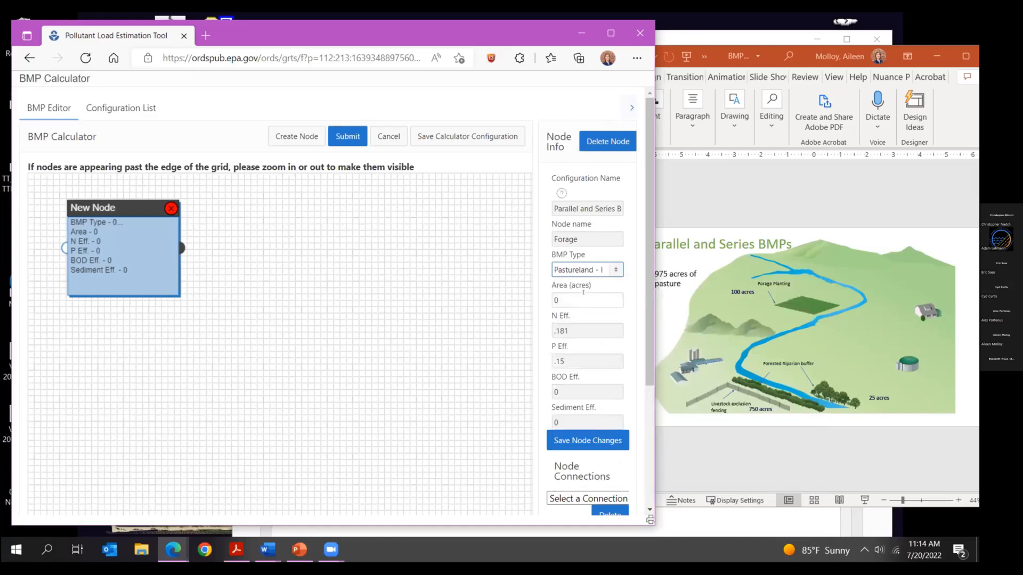
{"action": "key", "text": "Tab"}
{"action": "type", "text": "100"}
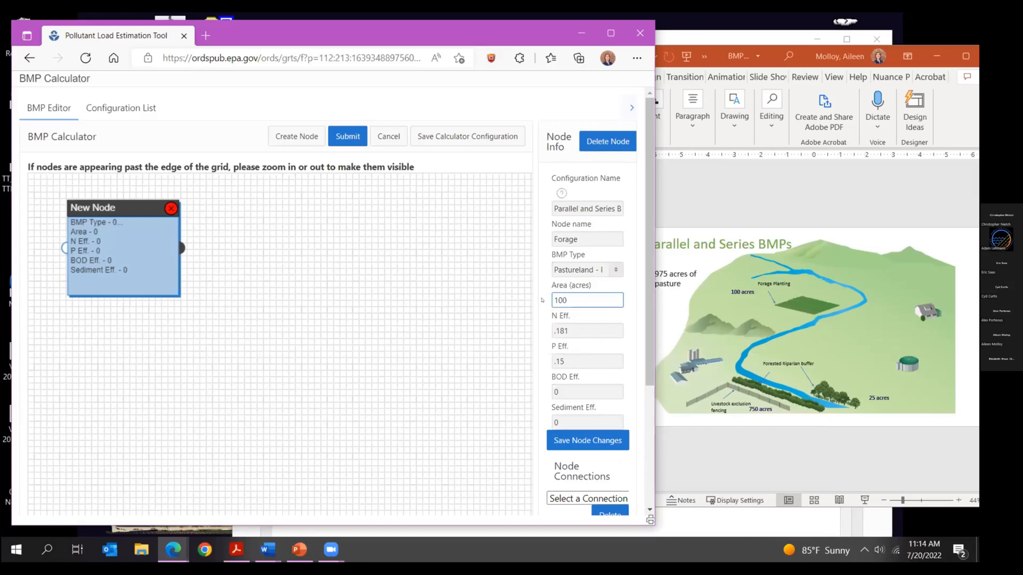
{"action": "left_click", "coordinate": [609, 441]}
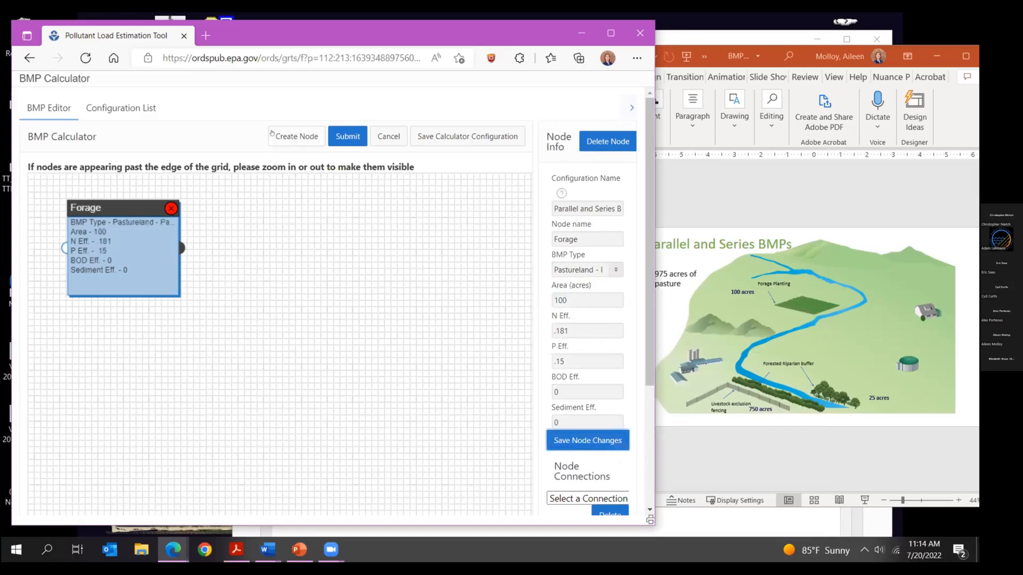
- Add a "Forest Buffer" node beside Forage with BMP type Pastureland - Forest Buffer (minimum 35 feet wide) and an area of 25 acres
{"action": "left_click", "coordinate": [291, 140]}
{"action": "left_click_drag", "start_coordinate": [69, 190], "coordinate": [256, 213]}
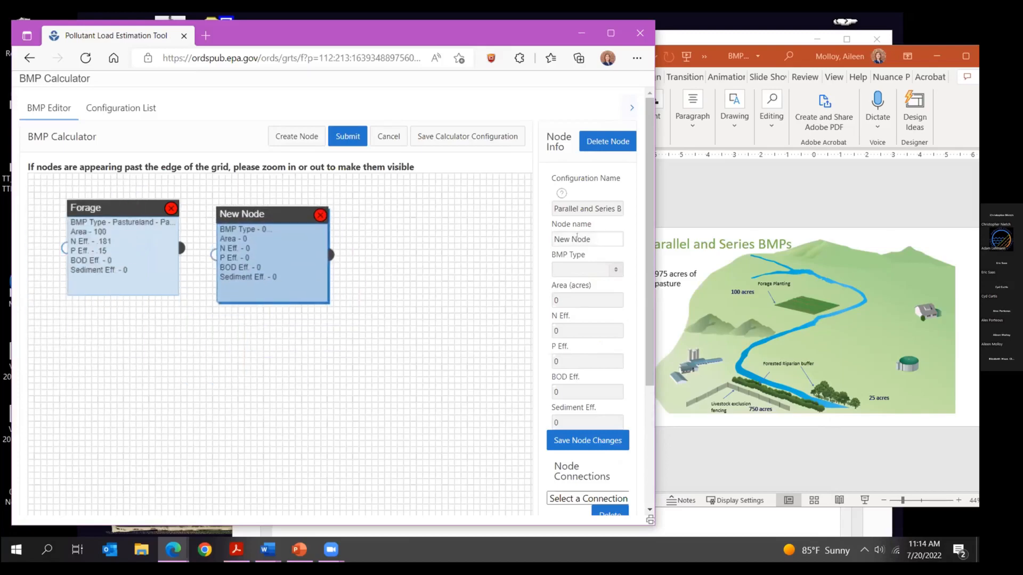
{"action": "triple_click", "coordinate": [577, 238]}
{"action": "type", "text": "Forest Buffer"}
{"action": "left_click", "coordinate": [614, 270]}
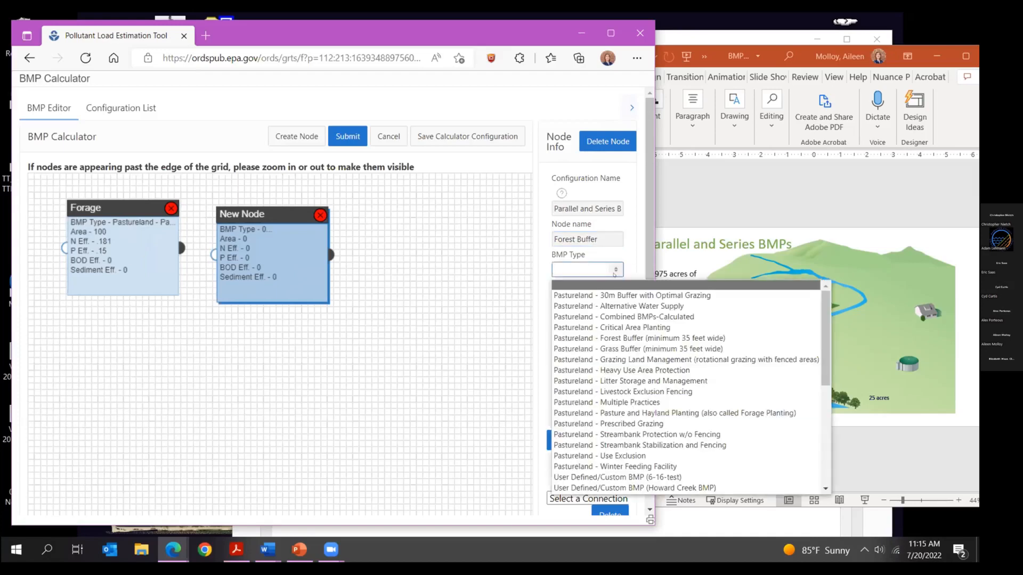
{"action": "left_click", "coordinate": [586, 337]}
{"action": "key", "text": "Tab"}
{"action": "type", "text": "25"}
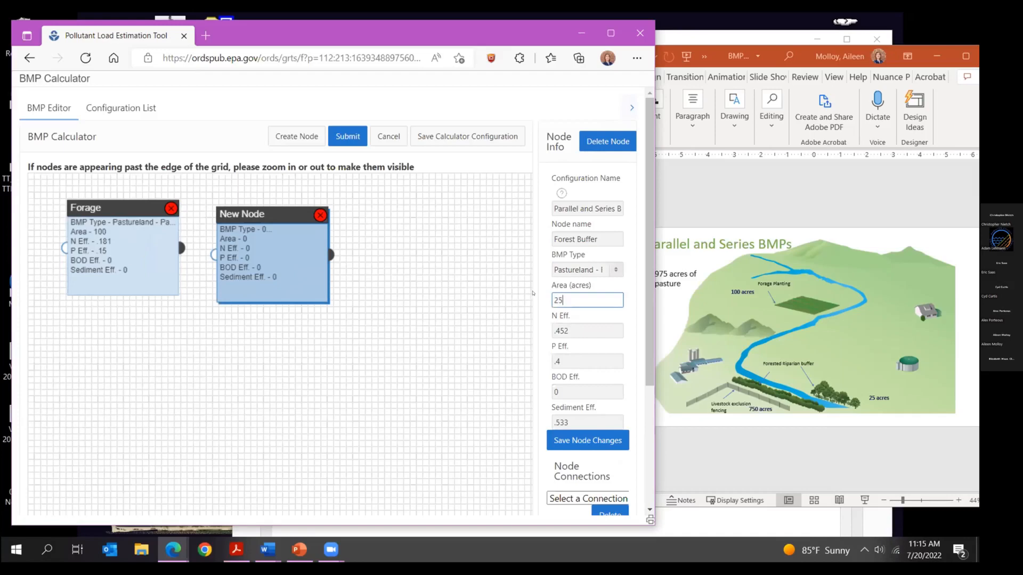
{"action": "left_click", "coordinate": [591, 440]}
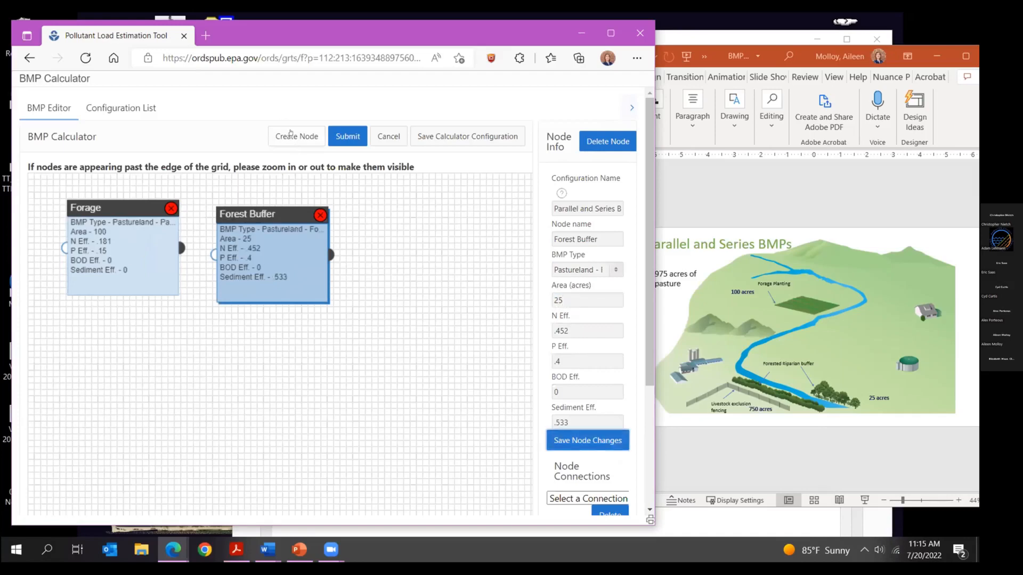
- Add a "Fencing" node below Forage with BMP type Pastureland - Livestock Exclusion Fencing and an area of 750 acres
{"action": "left_click", "coordinate": [294, 134]}
{"action": "left_click", "coordinate": [99, 368]}
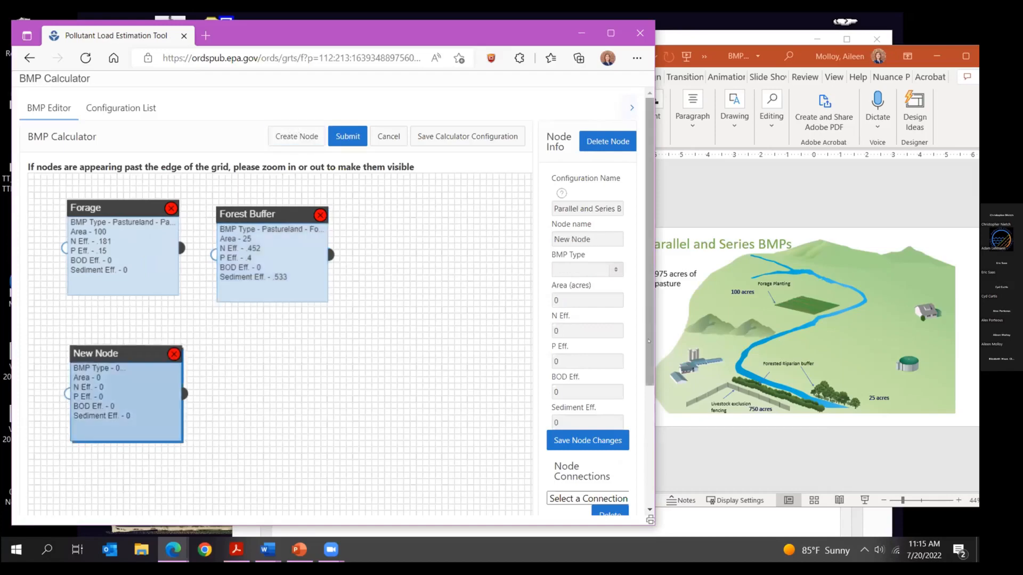
{"action": "left_click_drag", "start_coordinate": [587, 239], "coordinate": [540, 245]}
{"action": "left_click", "coordinate": [590, 239]}
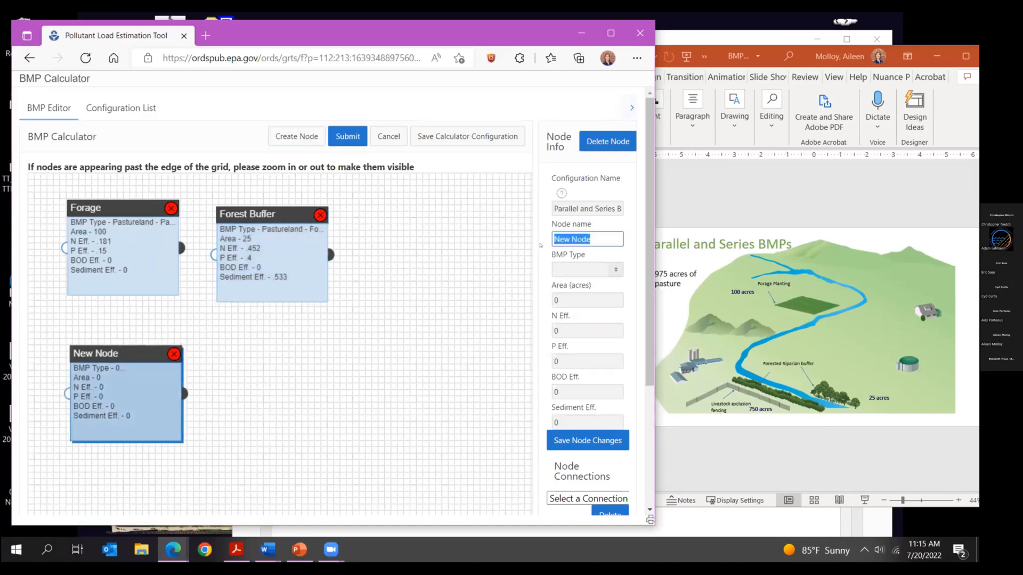
{"action": "type", "text": "Fencing"}
{"action": "left_click", "coordinate": [620, 269]}
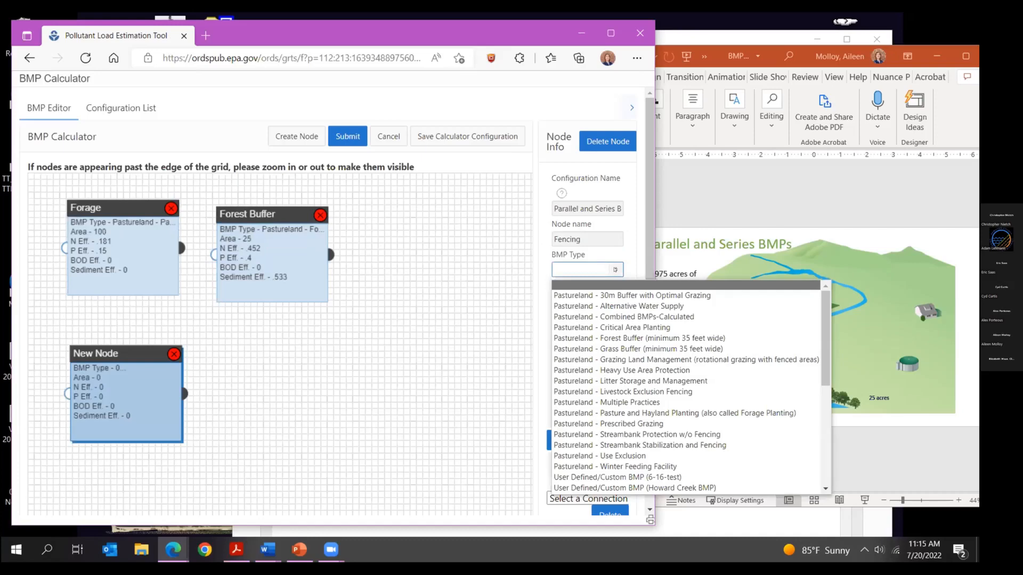
{"action": "left_click", "coordinate": [638, 392]}
{"action": "key", "text": "Tab"}
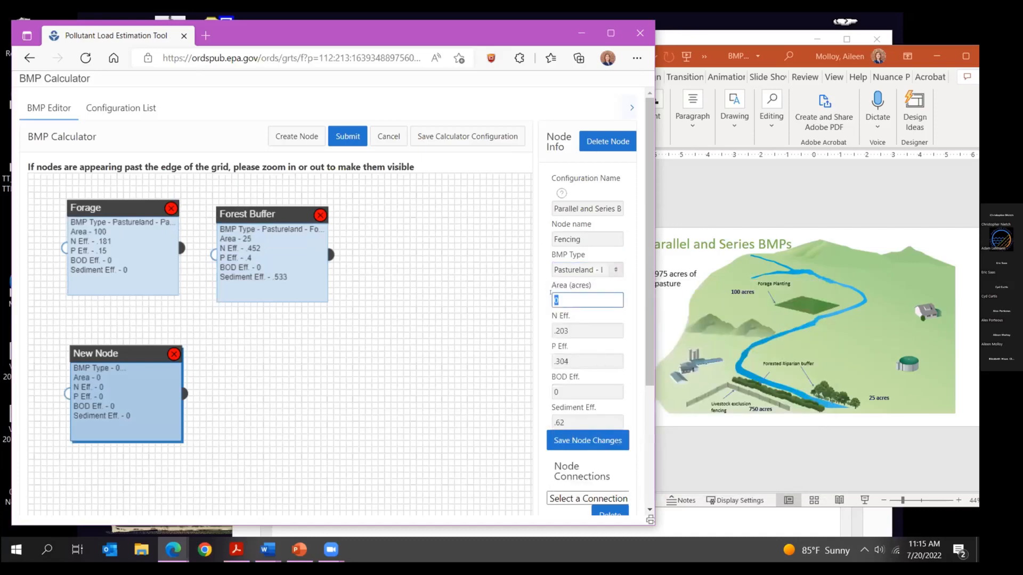
{"action": "type", "text": "750"}
{"action": "left_click", "coordinate": [566, 442]}
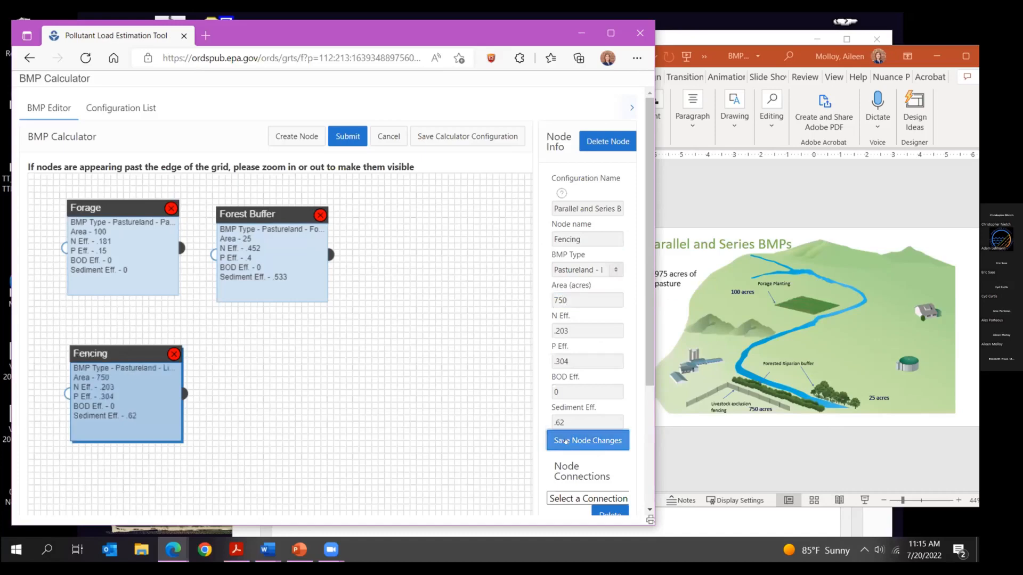
- Create a fourth node and enter the name "Forest Buffer" and BMP type Pastureland - Forest Buffer (minimum 35 feet wide) for it
{"action": "left_click", "coordinate": [292, 140]}
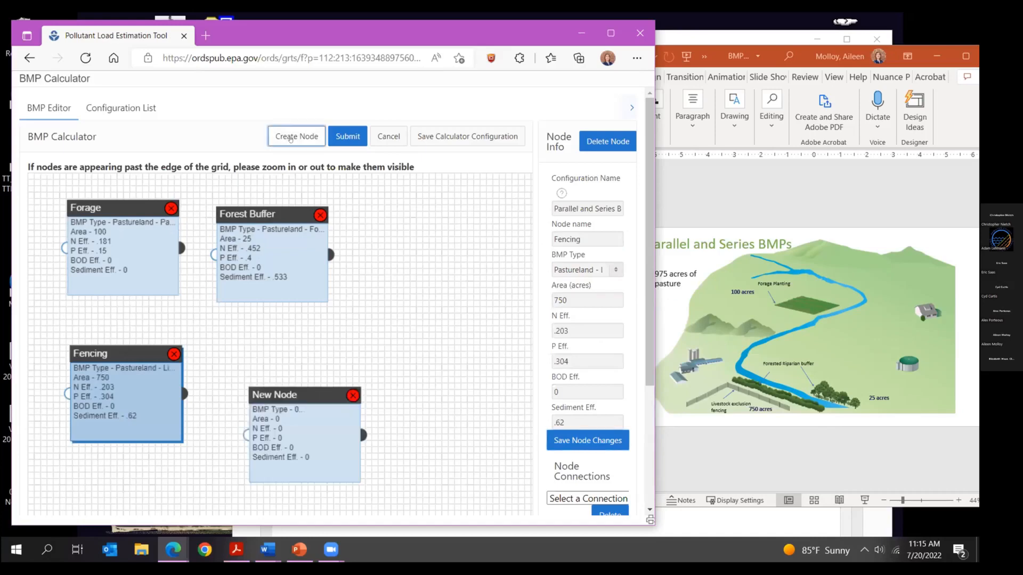
{"action": "left_click", "coordinate": [279, 397]}
{"action": "left_click_drag", "start_coordinate": [602, 240], "coordinate": [493, 236]}
{"action": "type", "text": "Forest Buffer"}
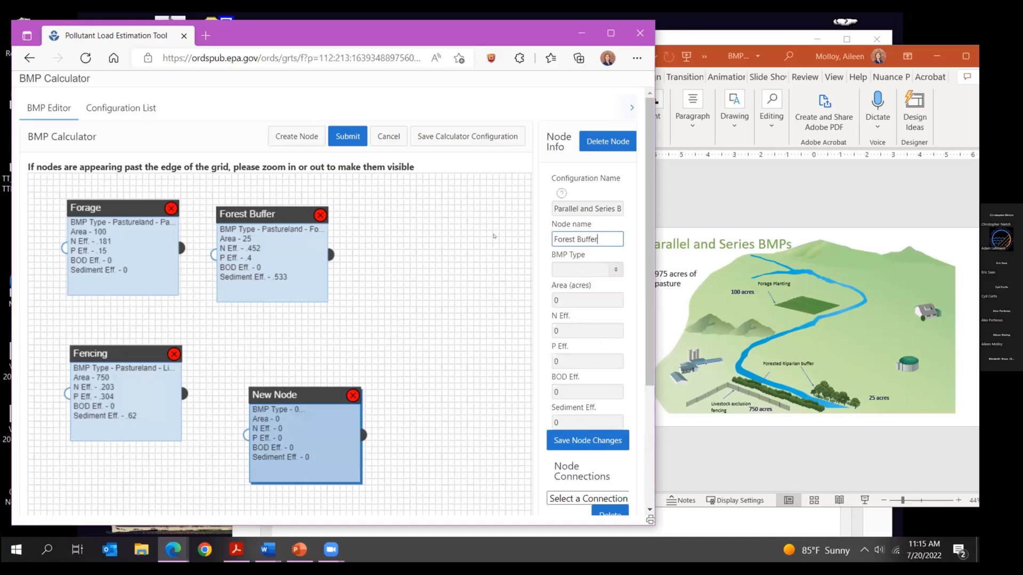
{"action": "left_click", "coordinate": [615, 269]}
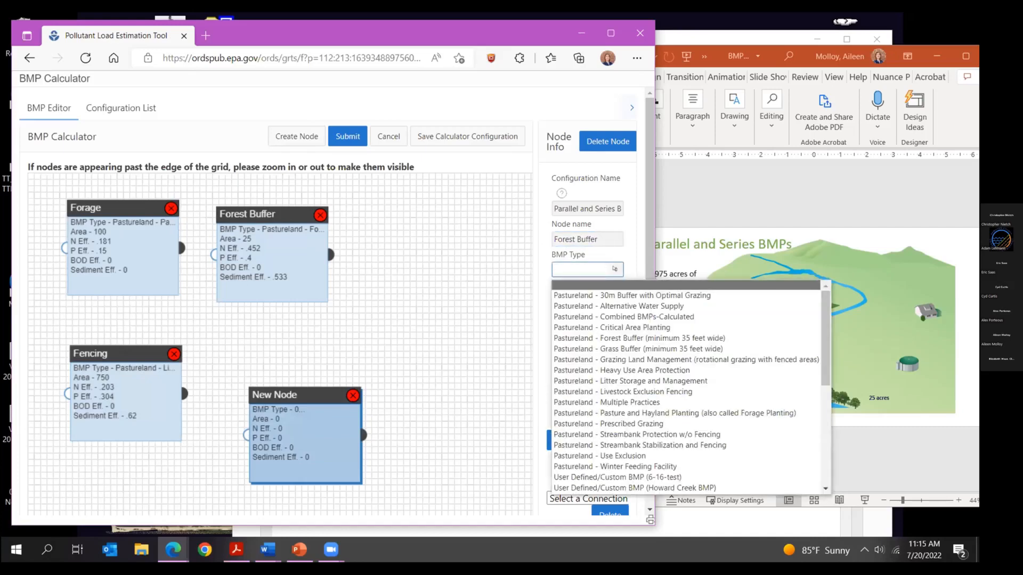
{"action": "left_click", "coordinate": [638, 339]}
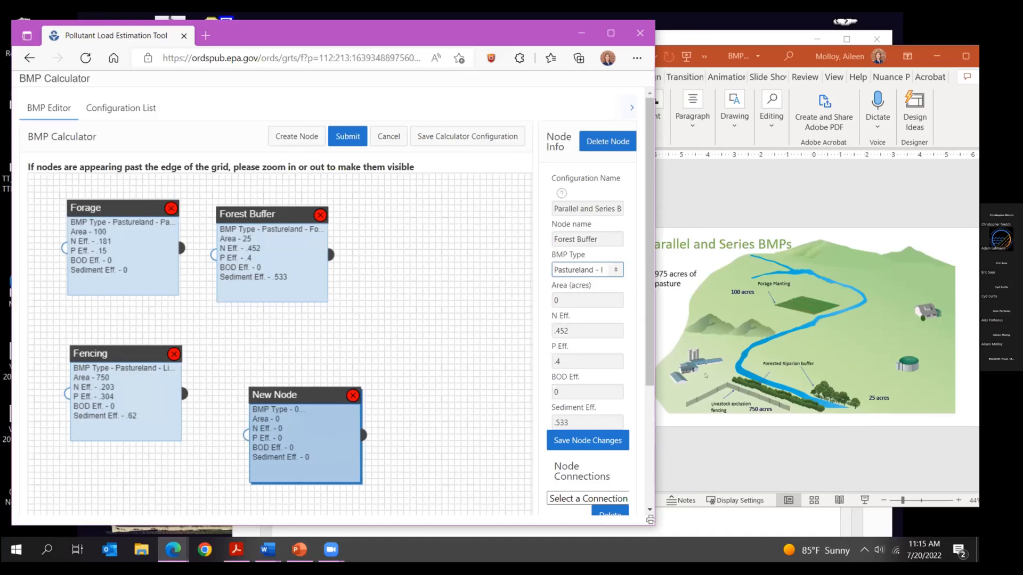
- Move the fourth node level with Fencing and connect Fencing's output to its input
{"action": "left_click", "coordinate": [337, 424]}
{"action": "left_click_drag", "start_coordinate": [299, 397], "coordinate": [288, 359]}
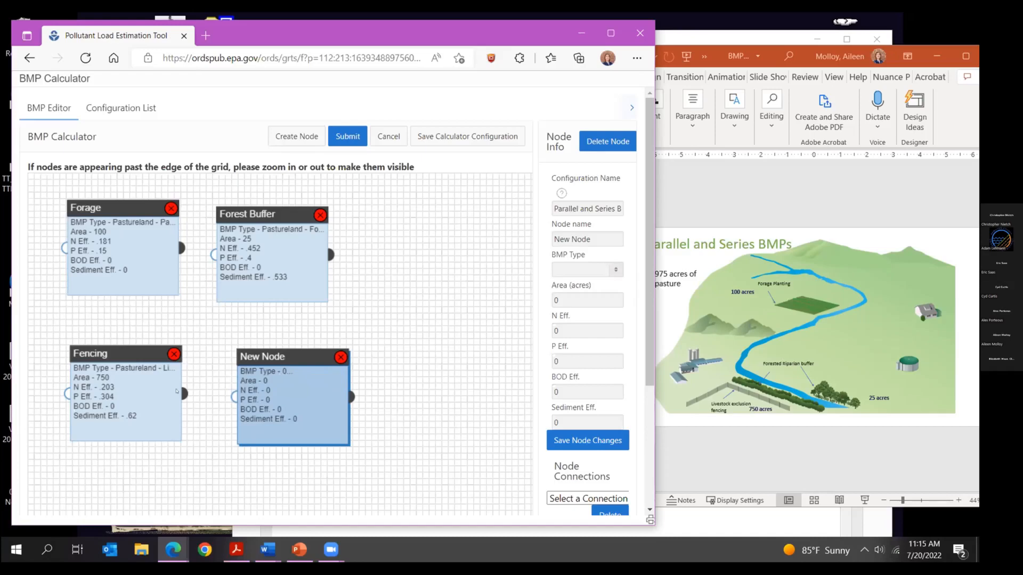
{"action": "left_click_drag", "start_coordinate": [183, 394], "coordinate": [232, 398]}
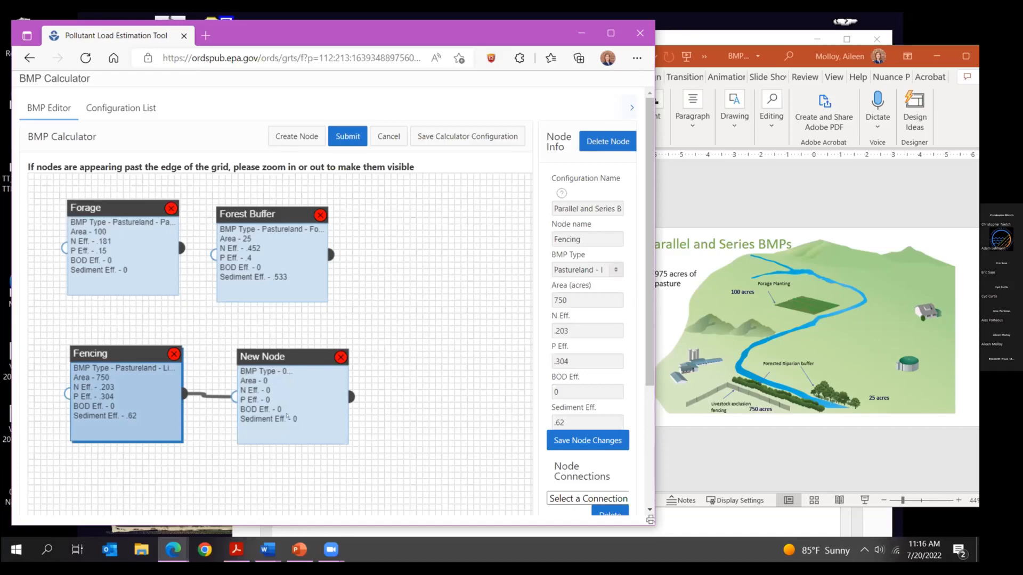
{"action": "left_click", "coordinate": [289, 417]}
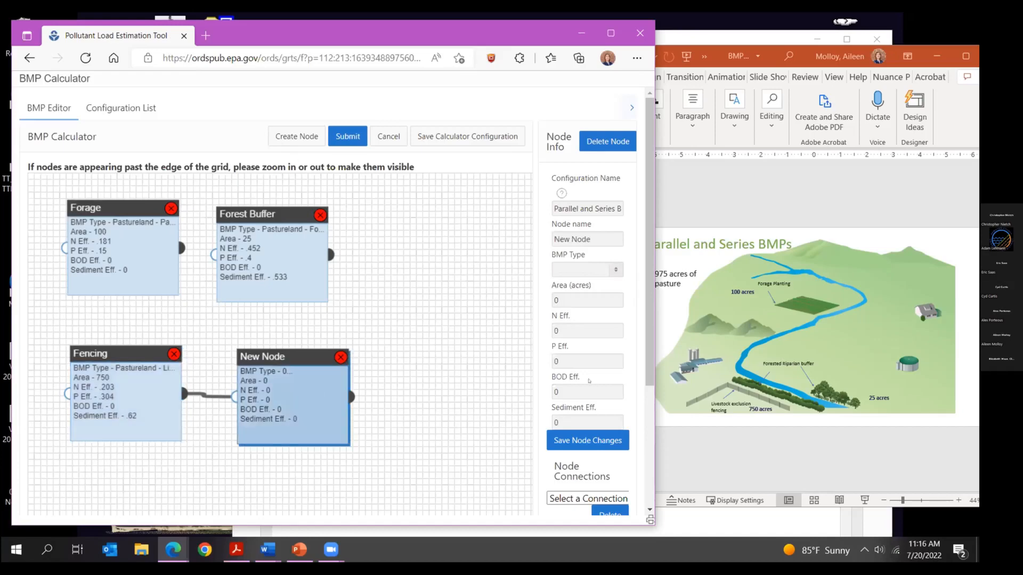
- Create a collecting node at the grid's right side and spread the Forest Buffer node upward and the fourth node downward
{"action": "left_click", "coordinate": [296, 136]}
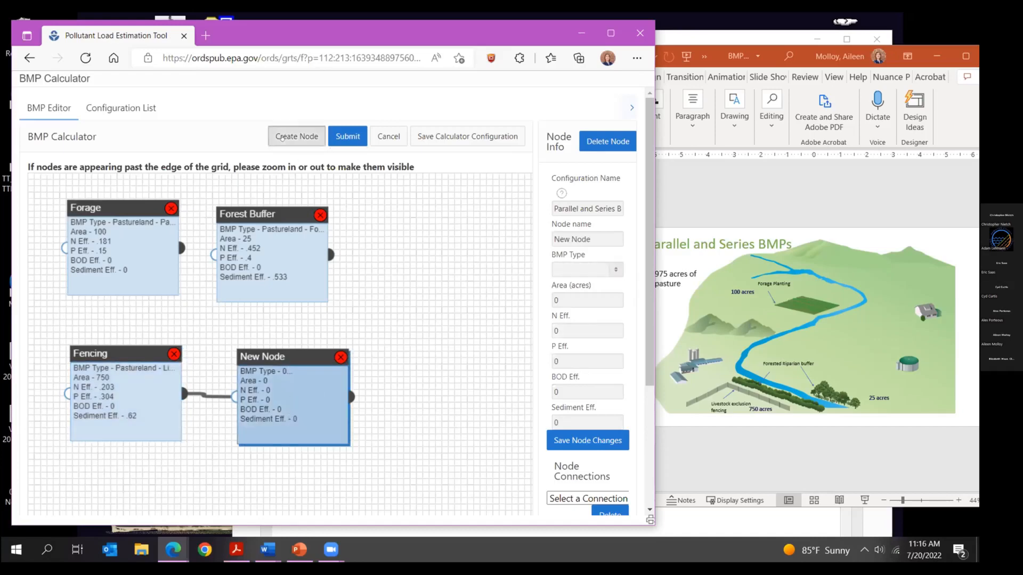
{"action": "left_click_drag", "start_coordinate": [224, 302], "coordinate": [434, 322]}
{"action": "left_click_drag", "start_coordinate": [247, 214], "coordinate": [280, 179]}
{"action": "left_click_drag", "start_coordinate": [286, 360], "coordinate": [275, 384]}
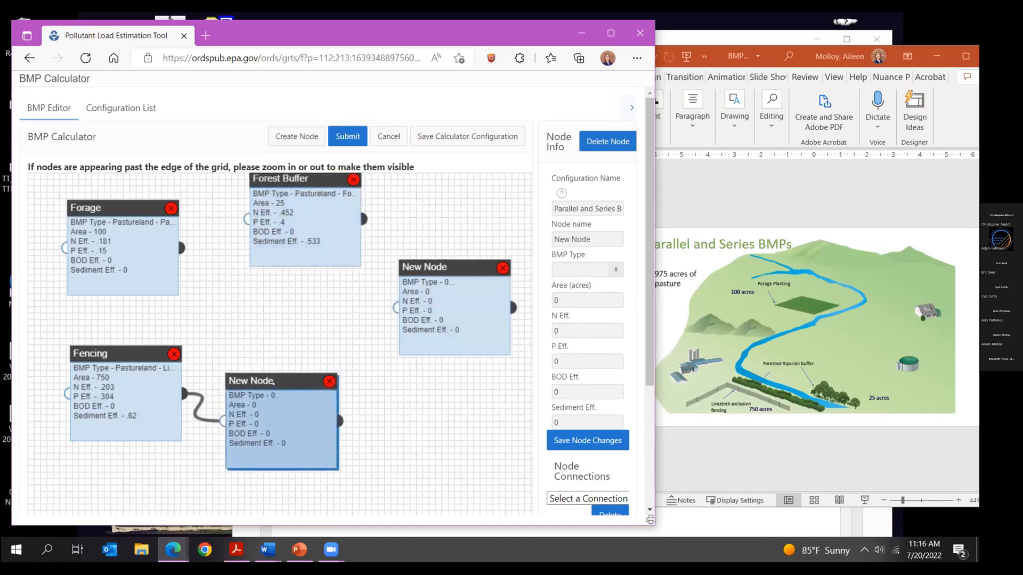
- Connect the outputs of the fourth node, Forage, and the upper Forest Buffer to the rightmost node's input
{"action": "left_click_drag", "start_coordinate": [340, 422], "coordinate": [395, 307]}
{"action": "left_click_drag", "start_coordinate": [181, 248], "coordinate": [395, 307]}
{"action": "left_click_drag", "start_coordinate": [363, 219], "coordinate": [402, 310]}
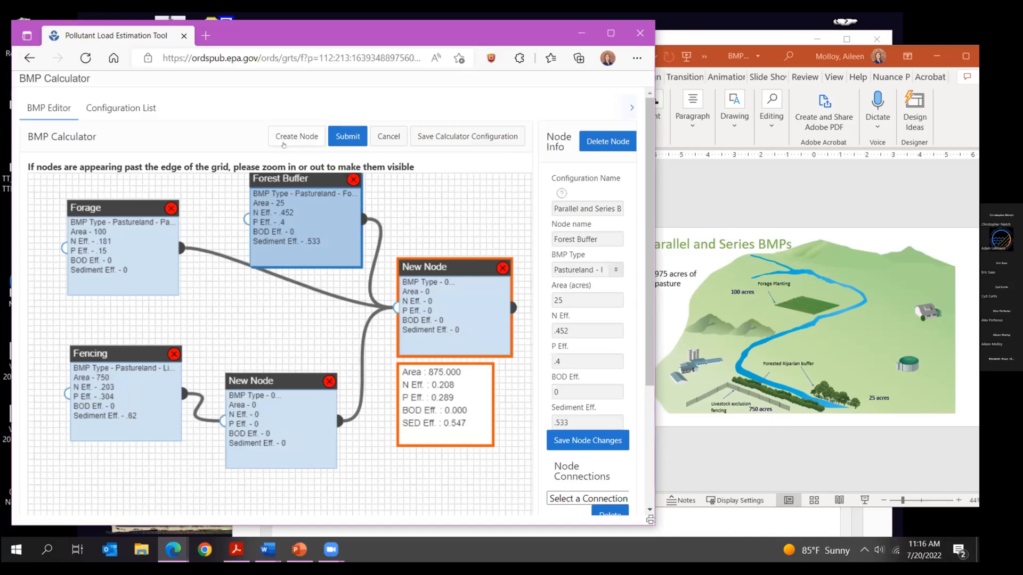
- Create a node named "NO BMP" with an area of 100 acres, save it, and connect its output to the rightmost node's input
{"action": "left_click", "coordinate": [283, 139]}
{"action": "left_click_drag", "start_coordinate": [231, 335], "coordinate": [233, 284]}
{"action": "left_click_drag", "start_coordinate": [533, 227], "coordinate": [518, 234]}
{"action": "type", "text": "NO BMP"}
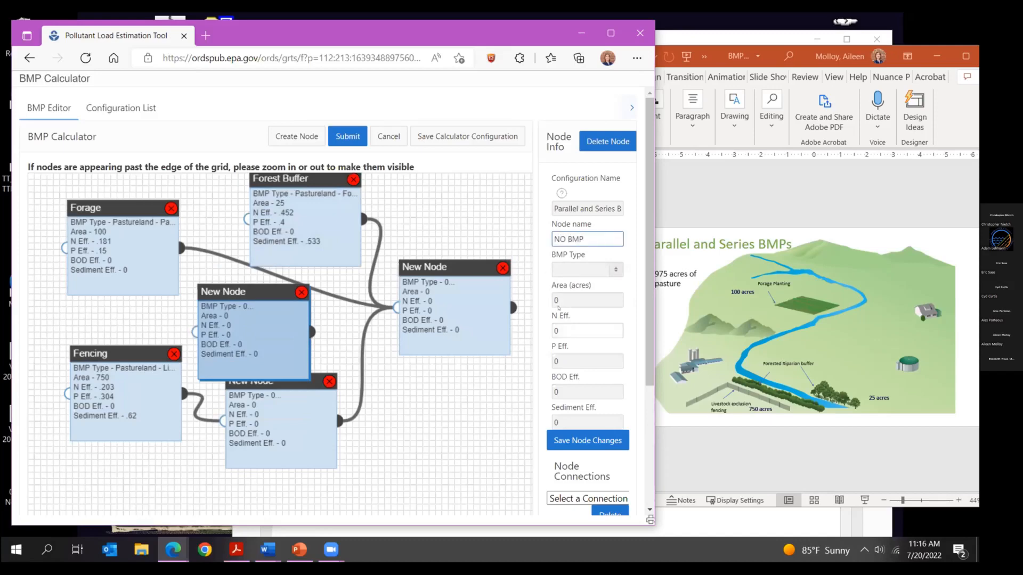
{"action": "key", "text": "Tab"}
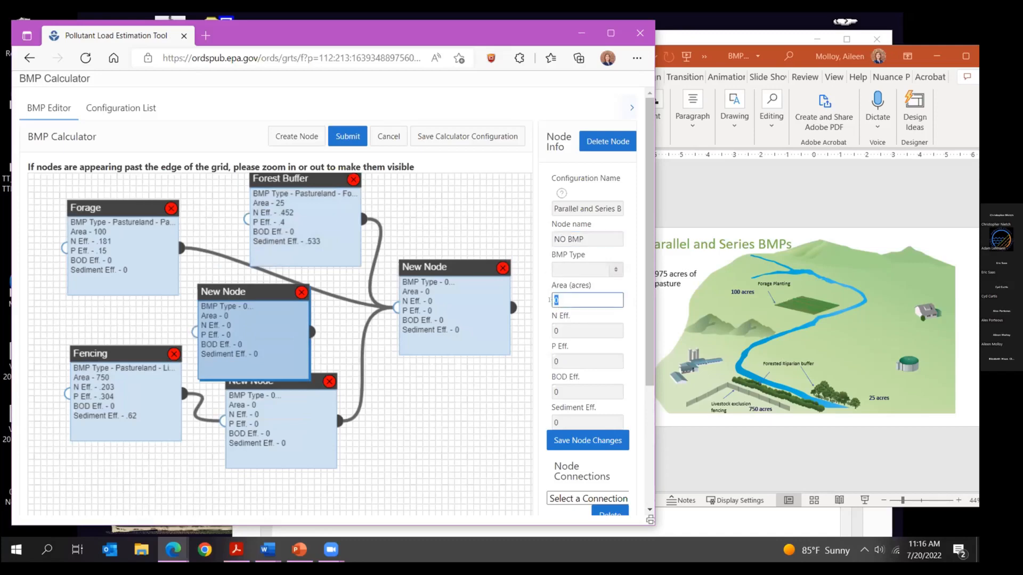
{"action": "type", "text": "100"}
{"action": "left_click", "coordinate": [589, 447]}
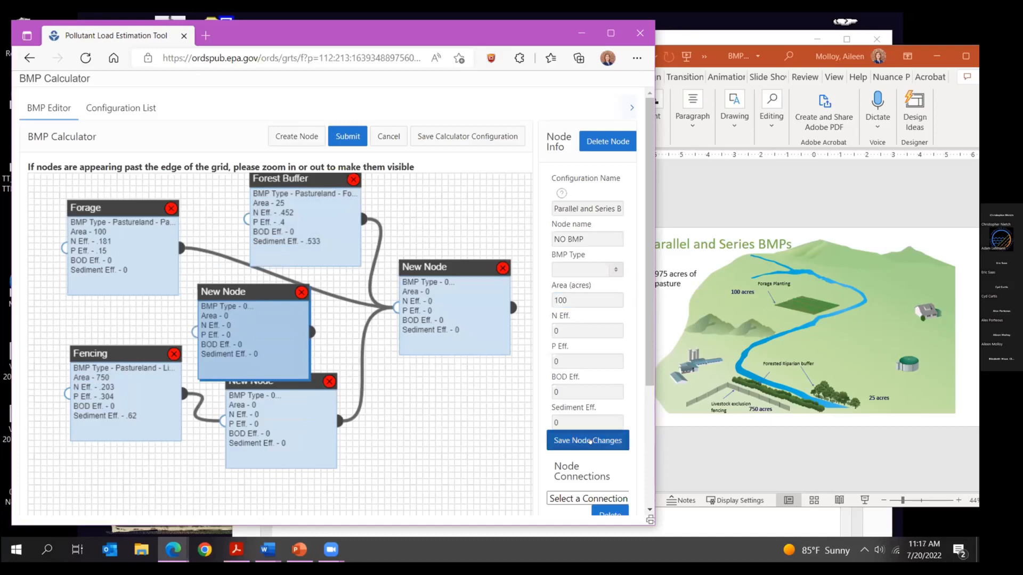
{"action": "left_click_drag", "start_coordinate": [312, 326], "coordinate": [395, 308]}
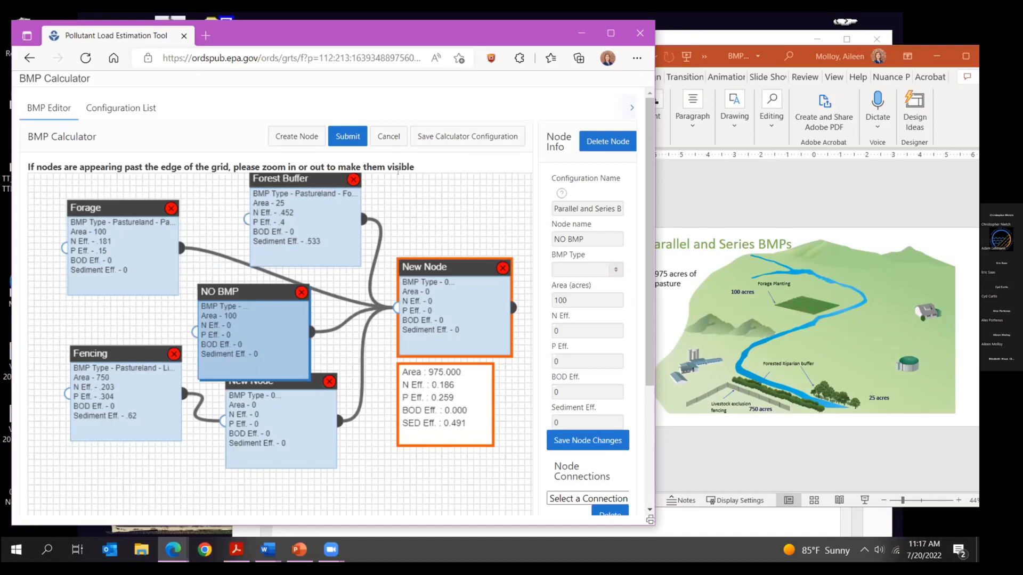
- Submit the combined configuration and set the % Area BMP Applied for Subwatershed 2's Pastureland BMP to 100
{"action": "left_click", "coordinate": [347, 137]}
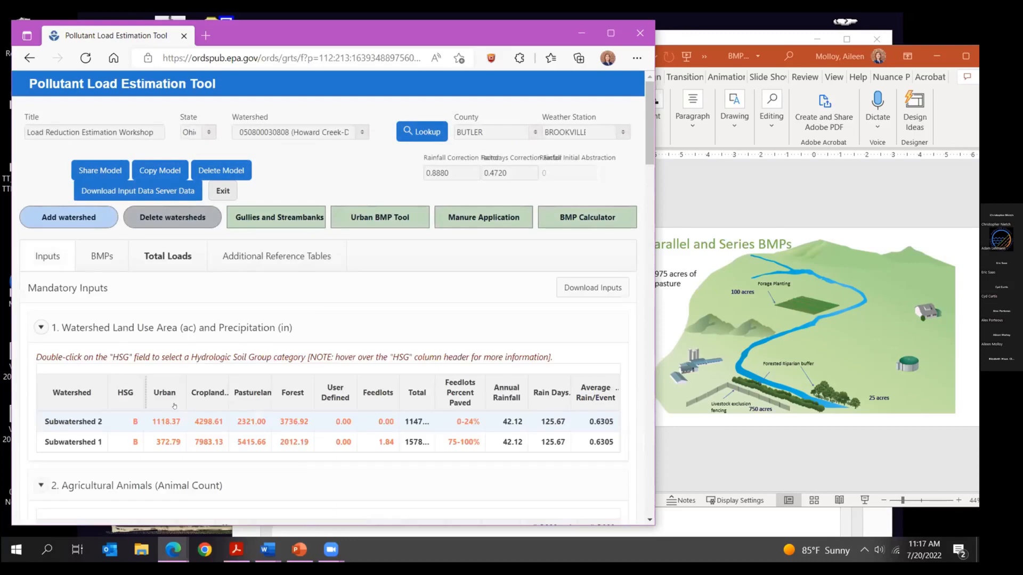
{"action": "left_click", "coordinate": [102, 257]}
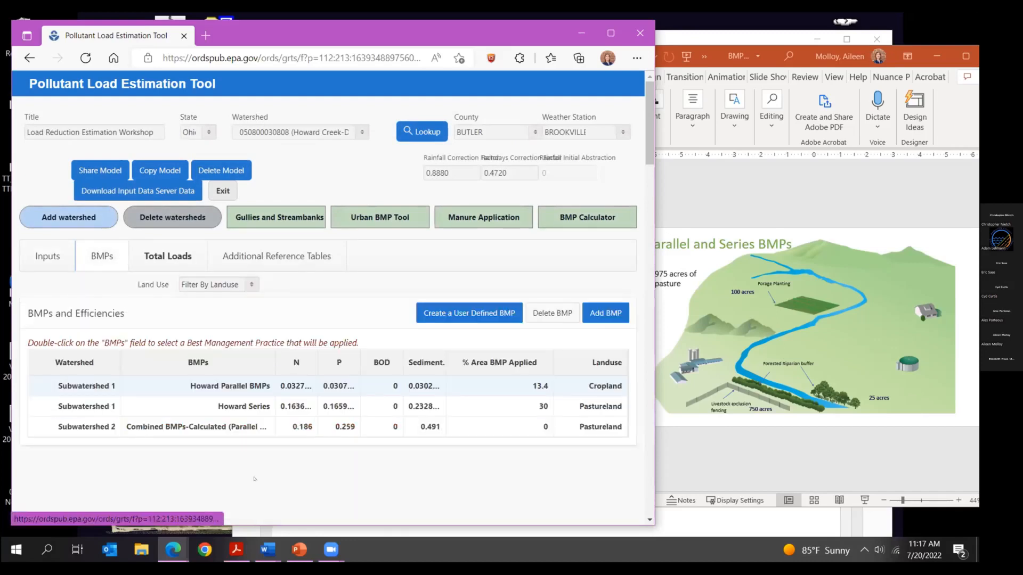
{"action": "left_click", "coordinate": [516, 432]}
{"action": "left_click", "coordinate": [542, 422]}
{"action": "type", "text": "100"}
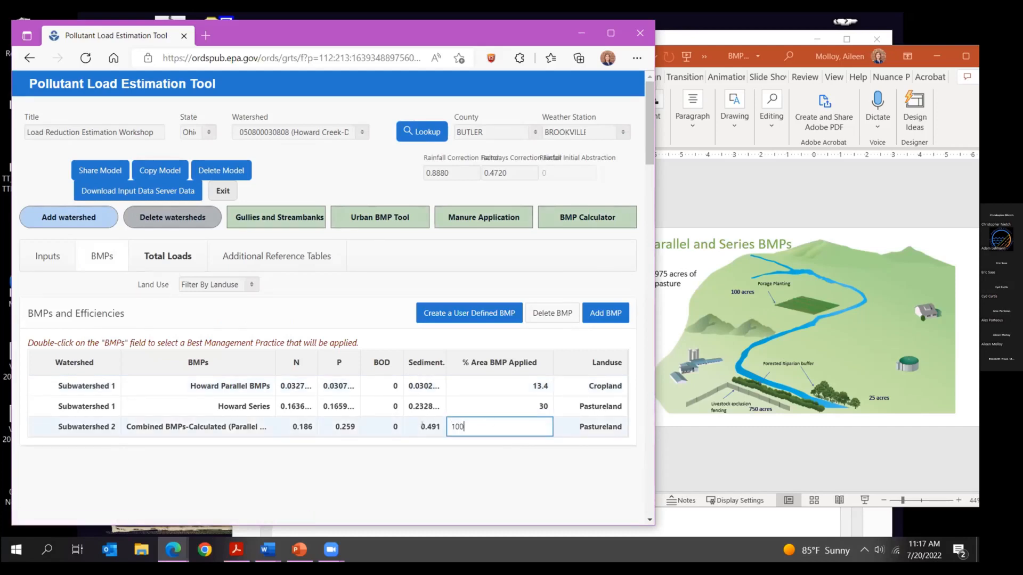
{"action": "left_click", "coordinate": [435, 479]}
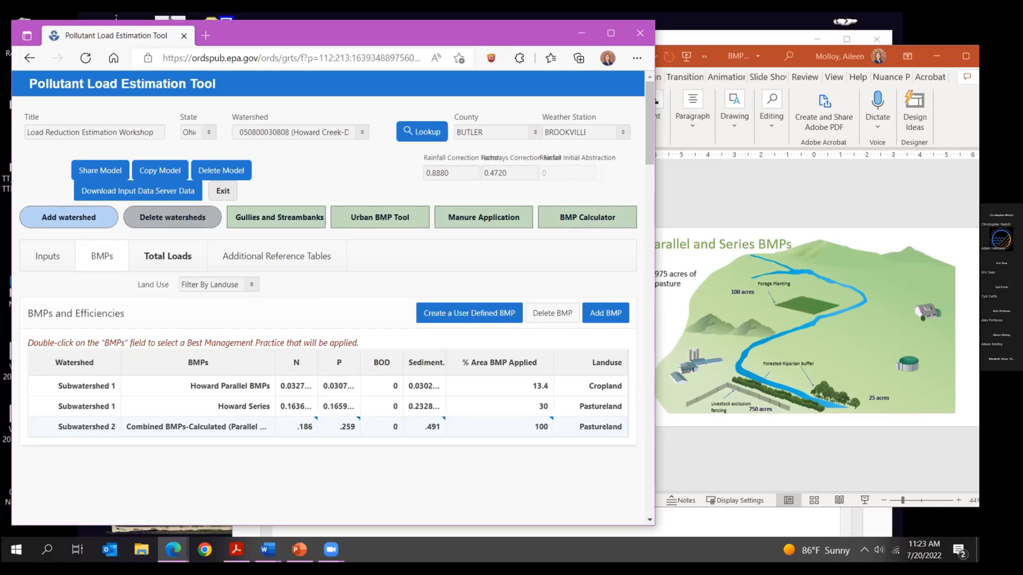
- Maximize the browser window and open the Urban BMP Tool
{"action": "left_click_drag", "start_coordinate": [117, 18], "coordinate": [116, 65]}
{"action": "left_click_drag", "start_coordinate": [298, 81], "coordinate": [320, 138]}
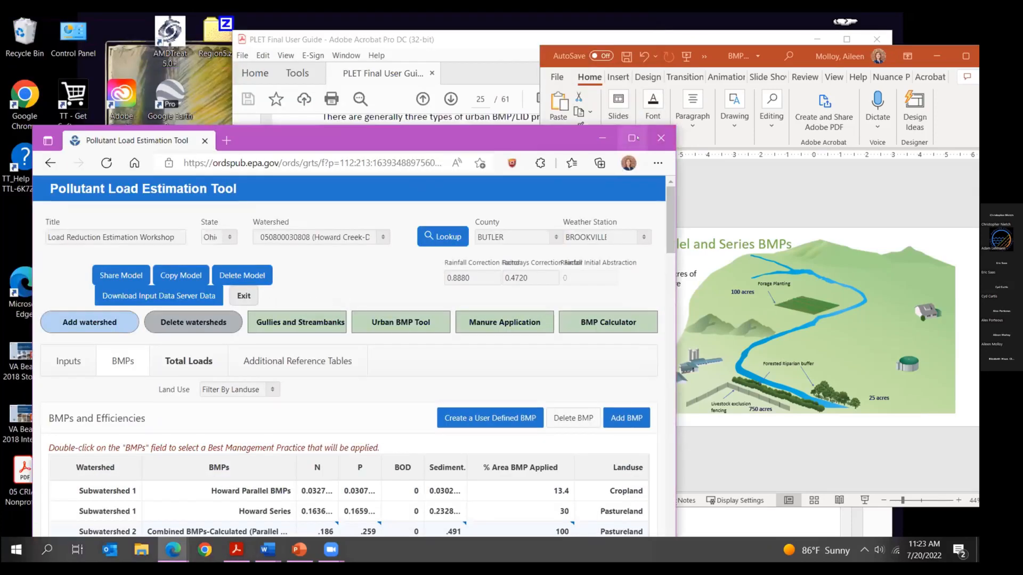
{"action": "left_click", "coordinate": [633, 138]}
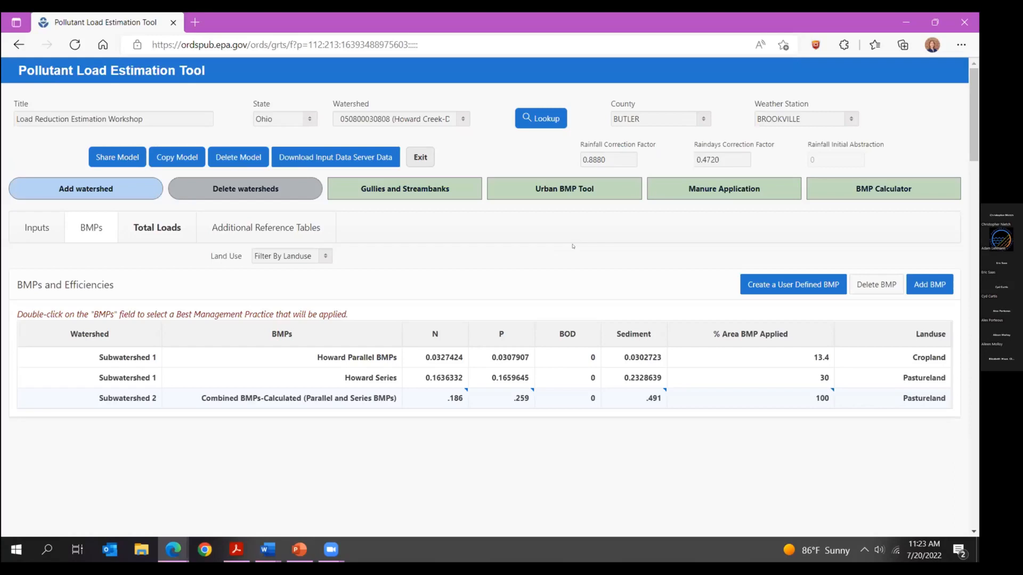
{"action": "left_click", "coordinate": [542, 190]}
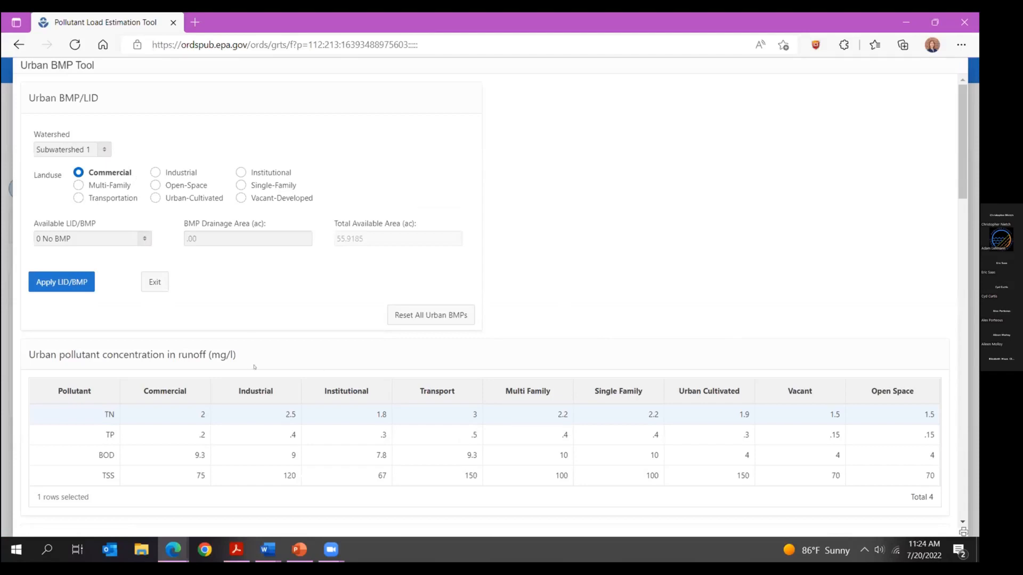
{"action": "scroll", "coordinate": [255, 367], "scroll_direction": "down", "scroll_amount": 1}
{"action": "scroll", "coordinate": [255, 366], "scroll_direction": "up", "scroll_amount": 1}
- Apply Grass Swales to Subwatershed 1's Commercial land use with a BMP drainage area of 12 acres
{"action": "left_click", "coordinate": [145, 238]}
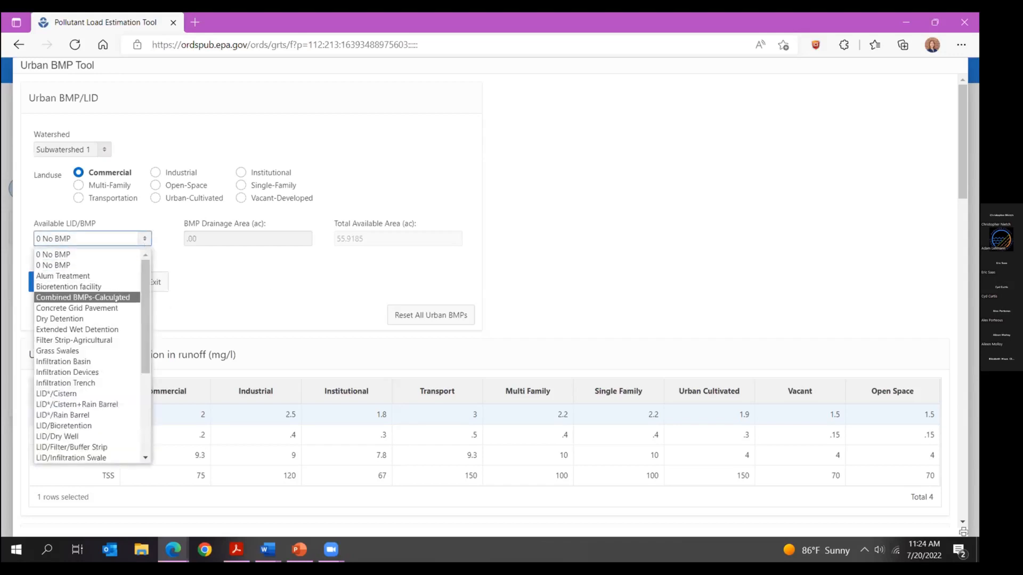
{"action": "left_click", "coordinate": [191, 284]}
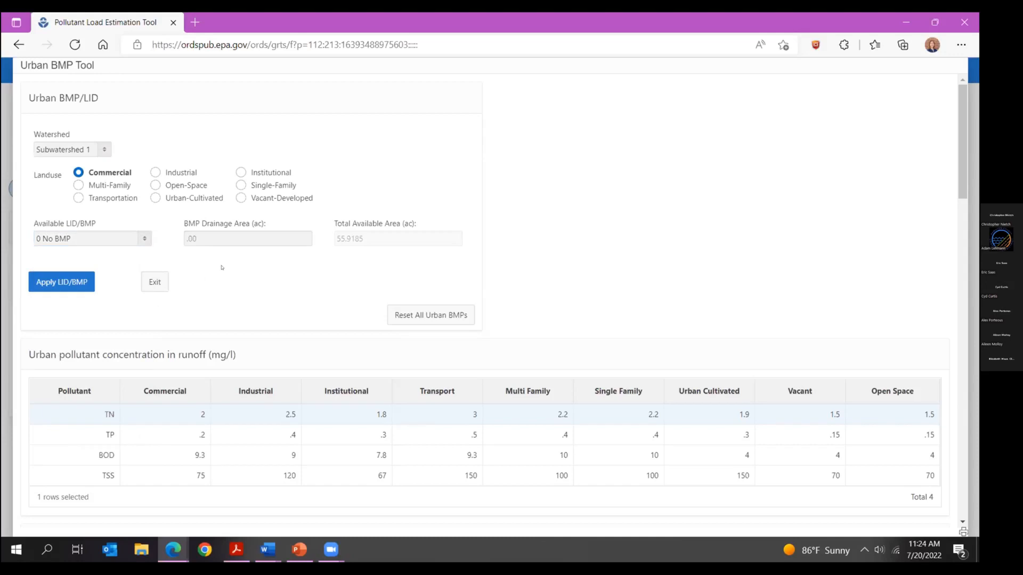
{"action": "left_click", "coordinate": [149, 238]}
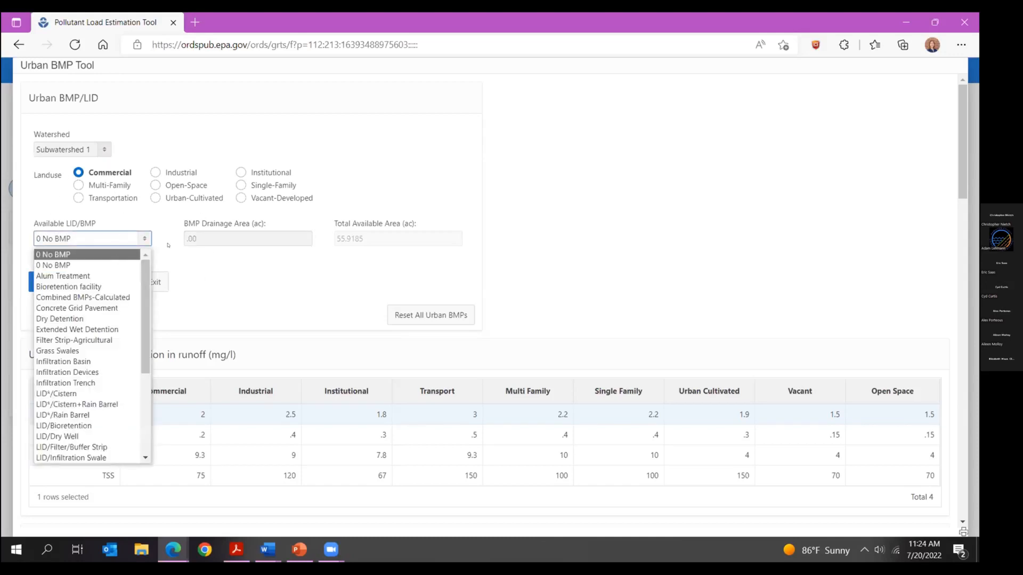
{"action": "left_click", "coordinate": [53, 351]}
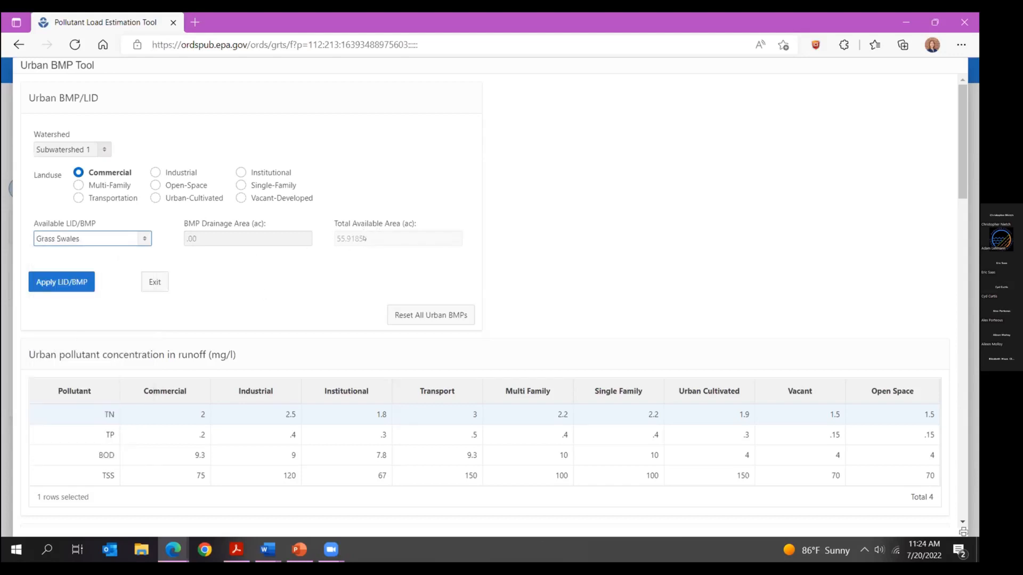
{"action": "left_click", "coordinate": [191, 238]}
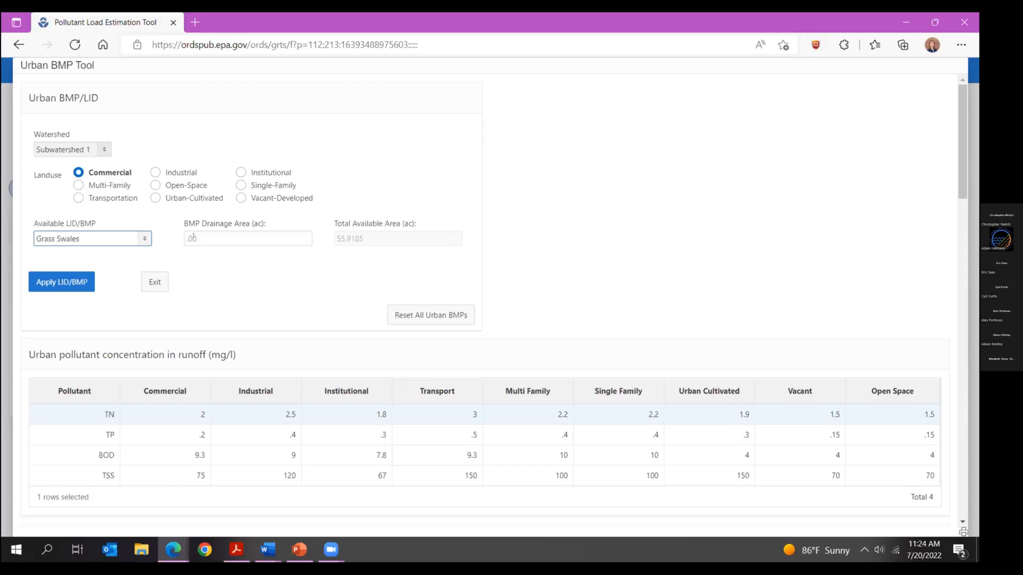
{"action": "left_click", "coordinate": [194, 237]}
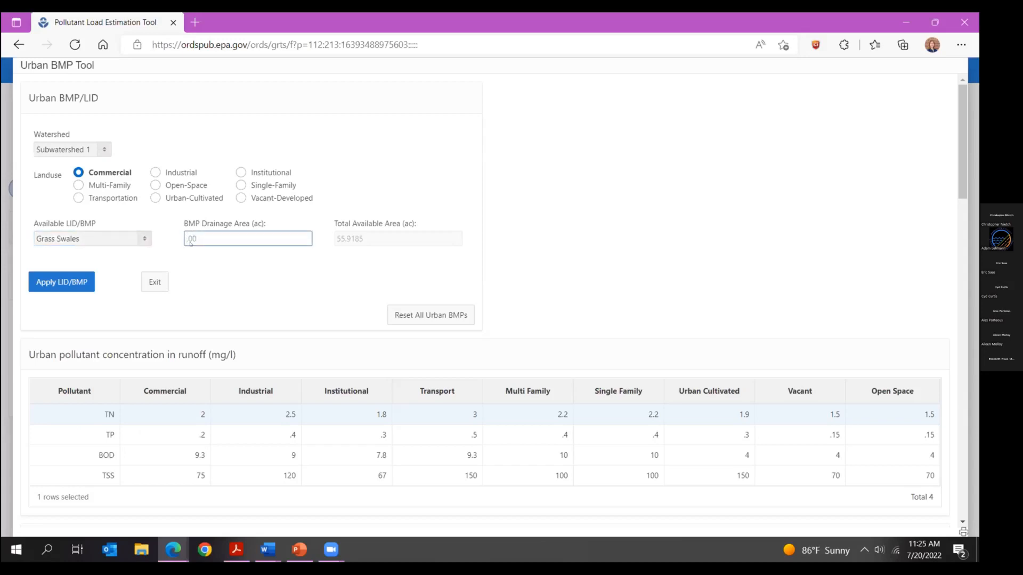
{"action": "type", "text": "12"}
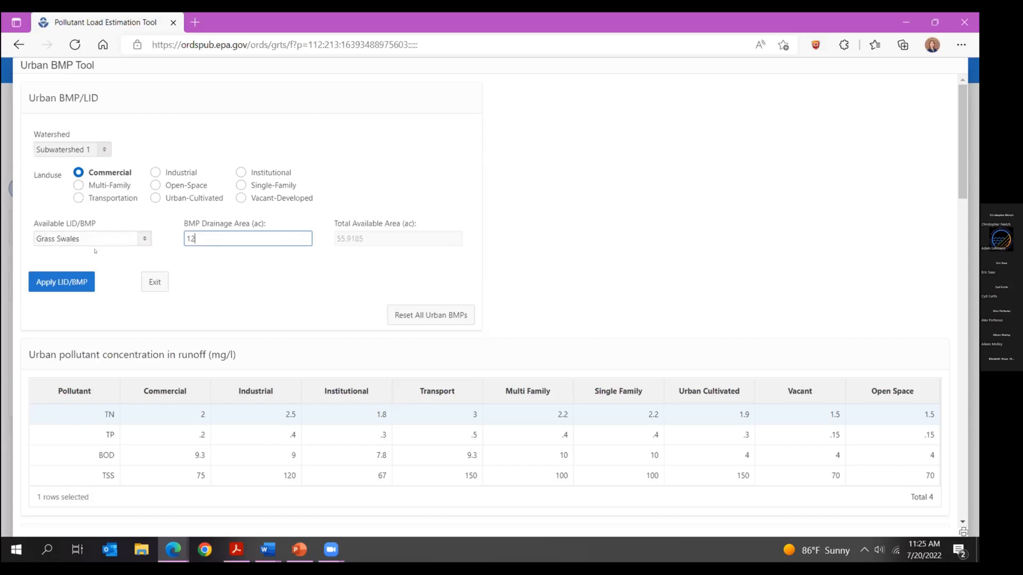
{"action": "left_click", "coordinate": [62, 280]}
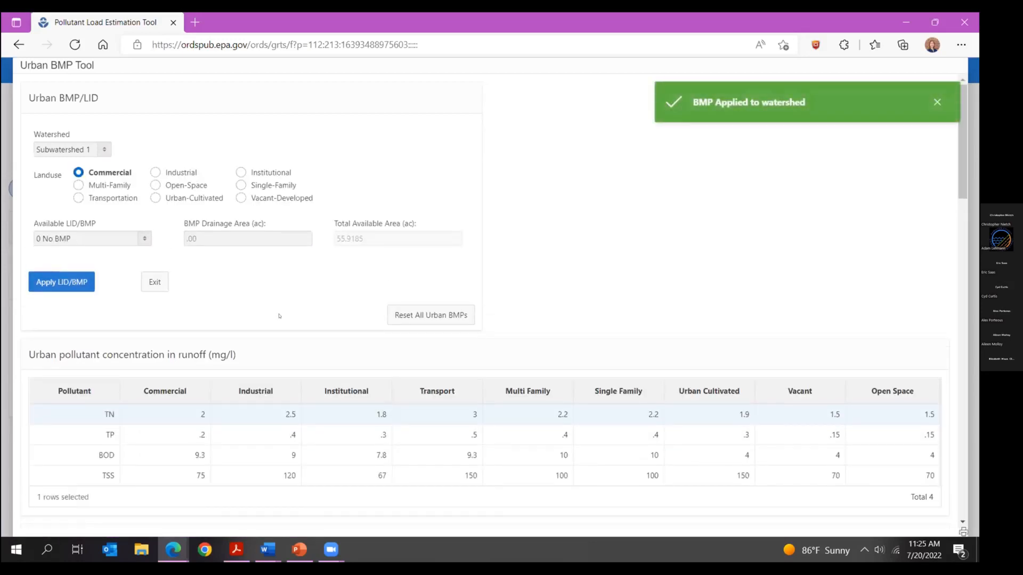
- Review the Urban BMP Tool's tables of selected BMPs, land use distribution, application area, effective-area percentage, runoff, captured flow and pollutant concentrations
{"action": "scroll", "coordinate": [288, 310], "scroll_direction": "down", "scroll_amount": 6}
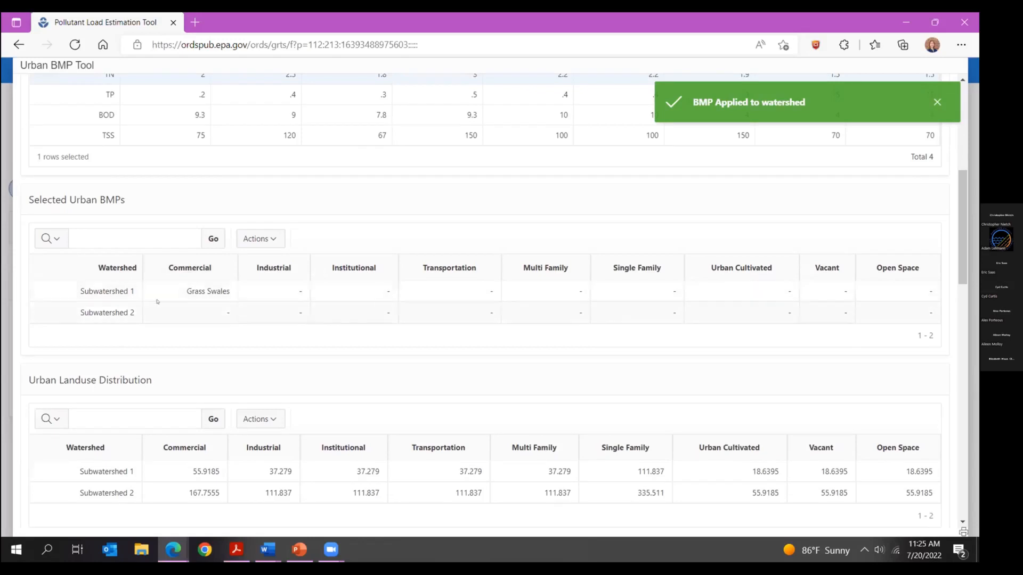
{"action": "scroll", "coordinate": [169, 325], "scroll_direction": "down", "scroll_amount": 6}
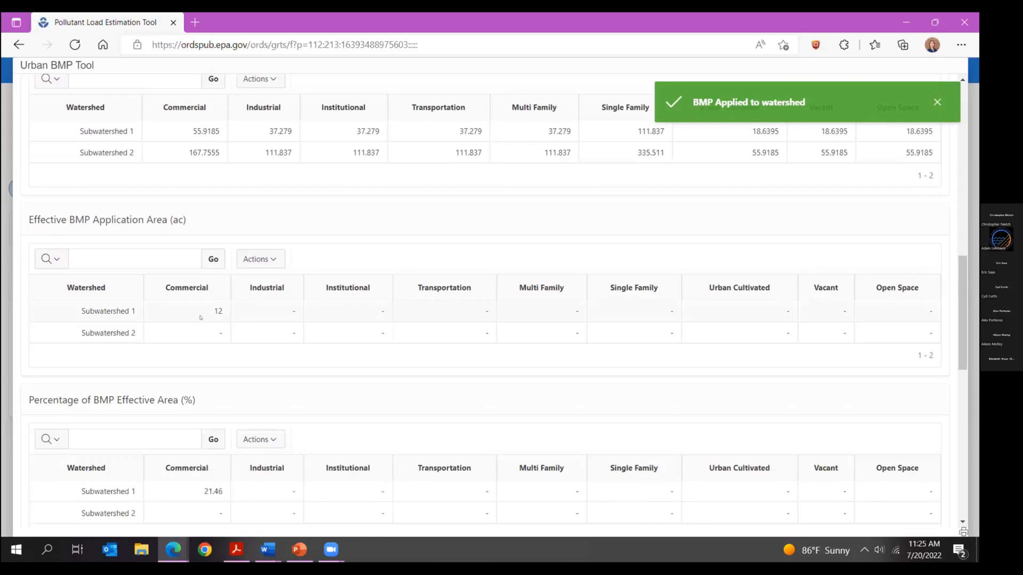
{"action": "scroll", "coordinate": [213, 381], "scroll_direction": "down", "scroll_amount": 3}
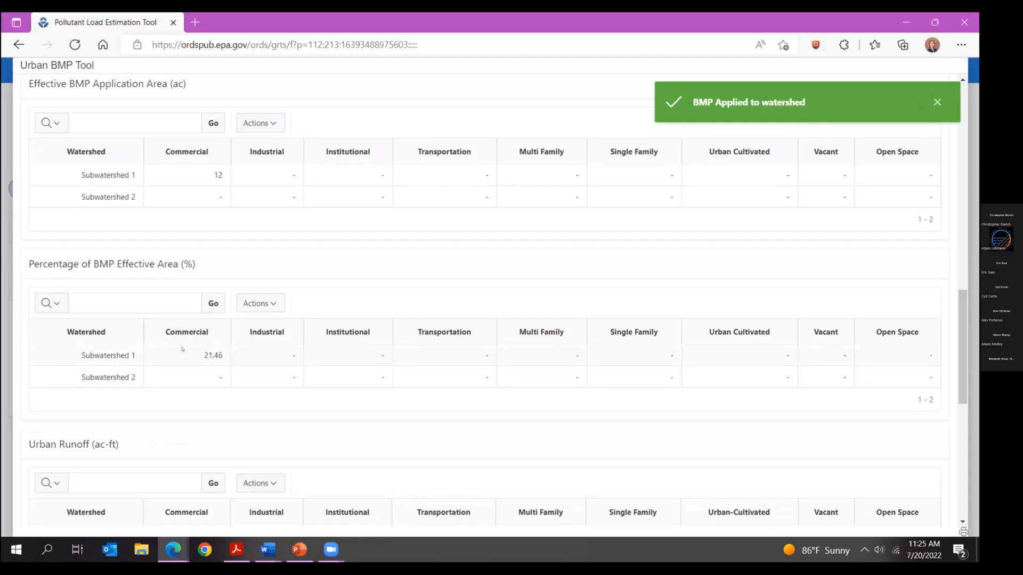
{"action": "scroll", "coordinate": [182, 349], "scroll_direction": "down", "scroll_amount": 1}
{"action": "scroll", "coordinate": [182, 349], "scroll_direction": "down", "scroll_amount": 2}
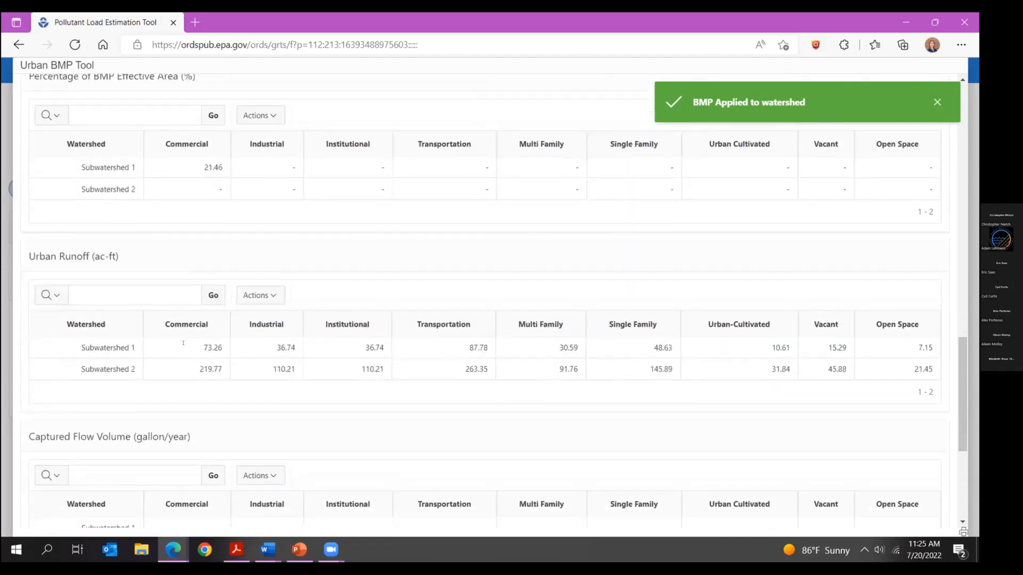
{"action": "scroll", "coordinate": [337, 379], "scroll_direction": "down", "scroll_amount": 2}
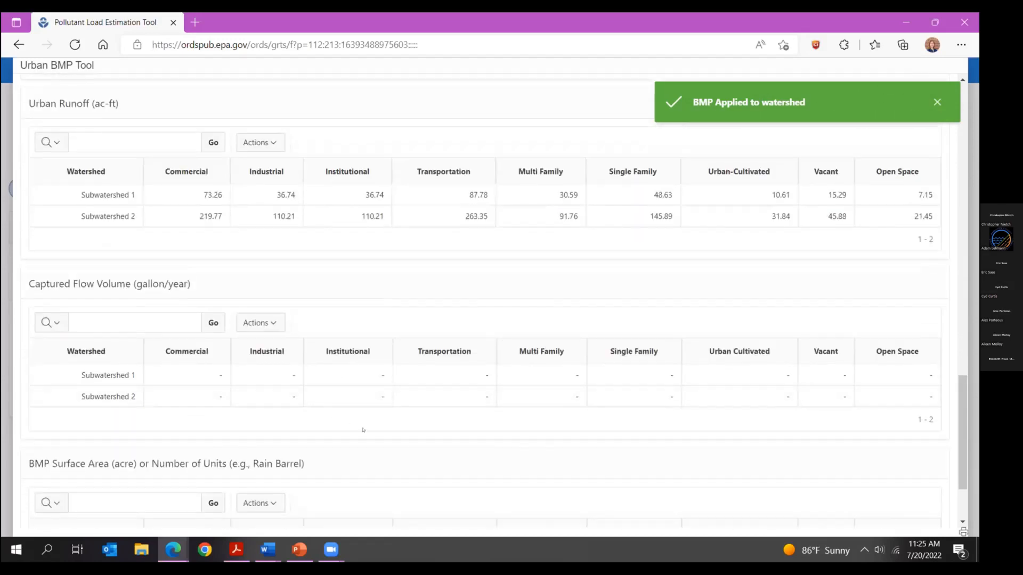
{"action": "scroll", "coordinate": [376, 417], "scroll_direction": "down", "scroll_amount": 1}
{"action": "scroll", "coordinate": [377, 417], "scroll_direction": "up", "scroll_amount": 10}
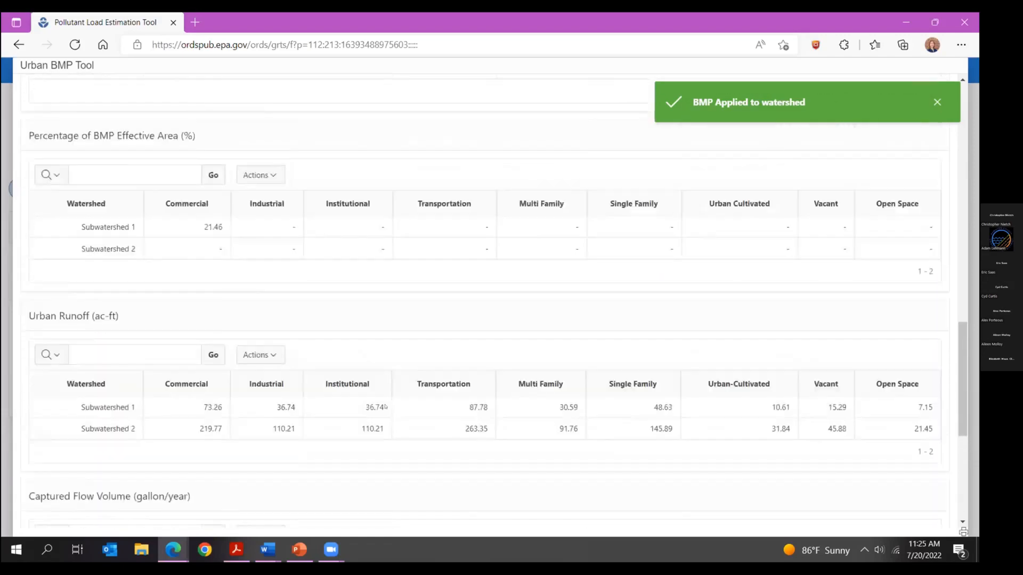
{"action": "scroll", "coordinate": [386, 398], "scroll_direction": "up", "scroll_amount": 3}
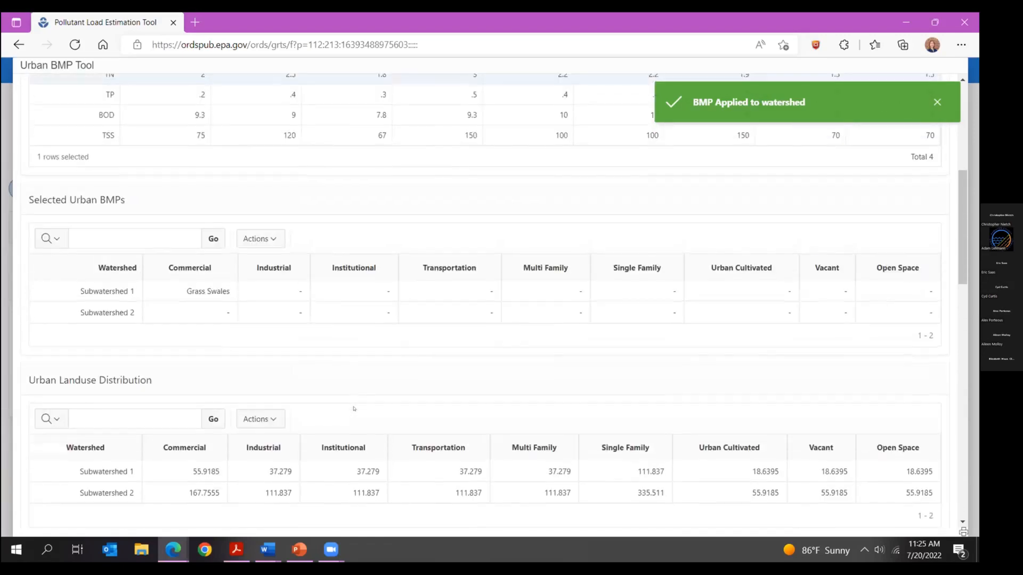
{"action": "scroll", "coordinate": [347, 398], "scroll_direction": "up", "scroll_amount": 4}
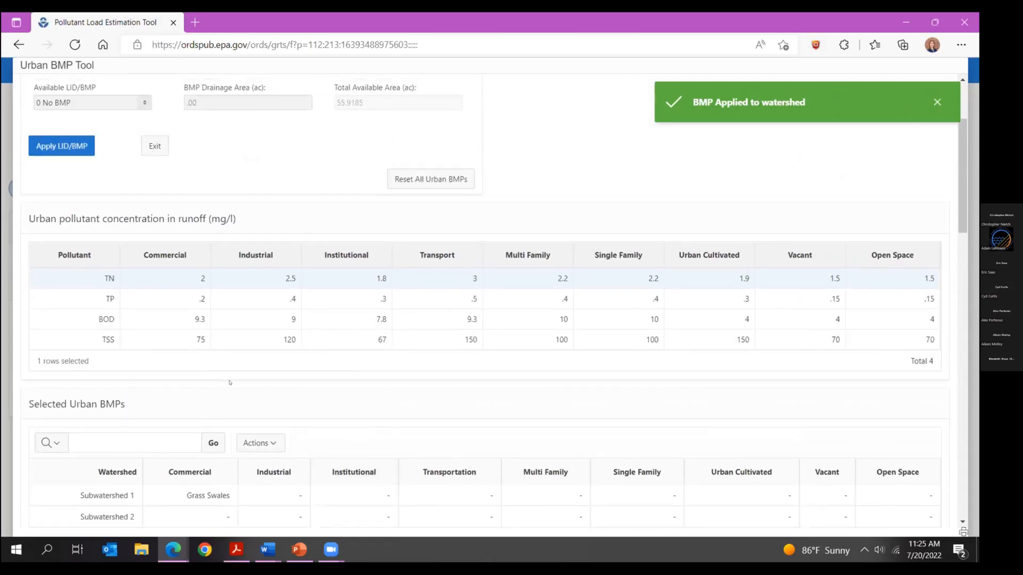
{"action": "scroll", "coordinate": [273, 398], "scroll_direction": "up", "scroll_amount": 3}
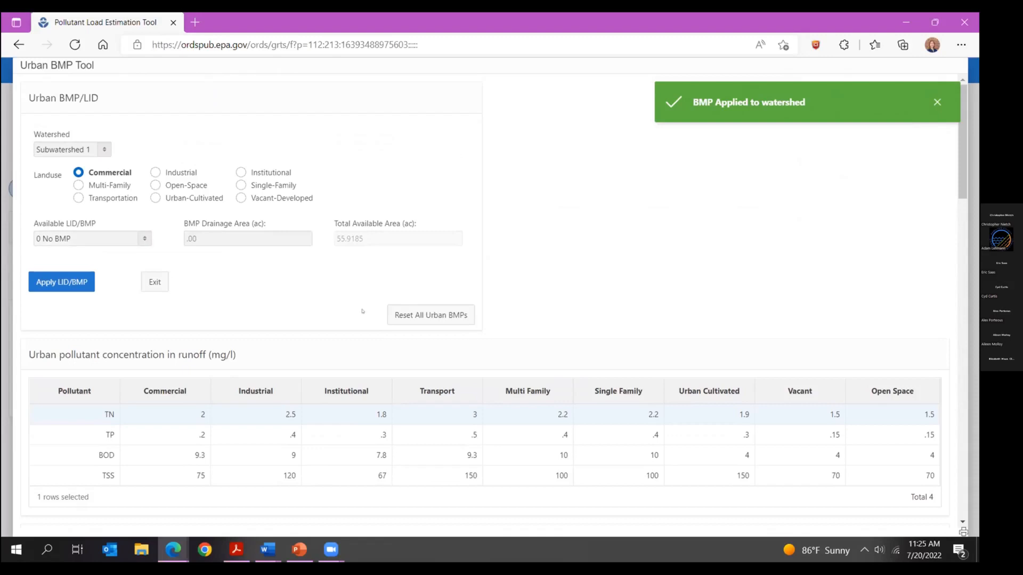
{"action": "scroll", "coordinate": [246, 446], "scroll_direction": "down", "scroll_amount": 2}
{"action": "scroll", "coordinate": [507, 389], "scroll_direction": "up", "scroll_amount": 2}
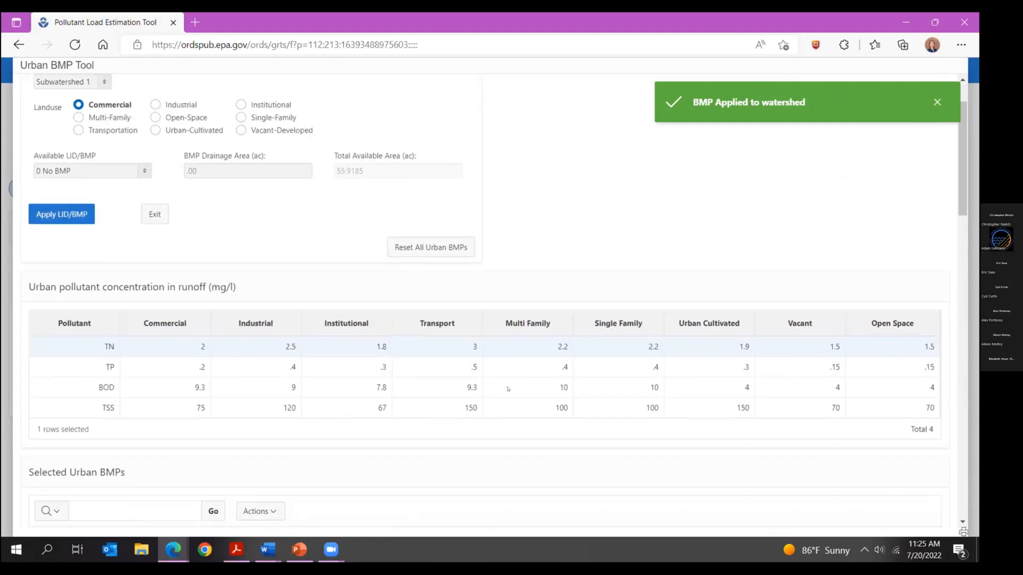
- Choose LID/Bioretention for Subwatershed 1's Single-Family land use and set the BMP drainage area to 25 acres
{"action": "left_click", "coordinate": [144, 238]}
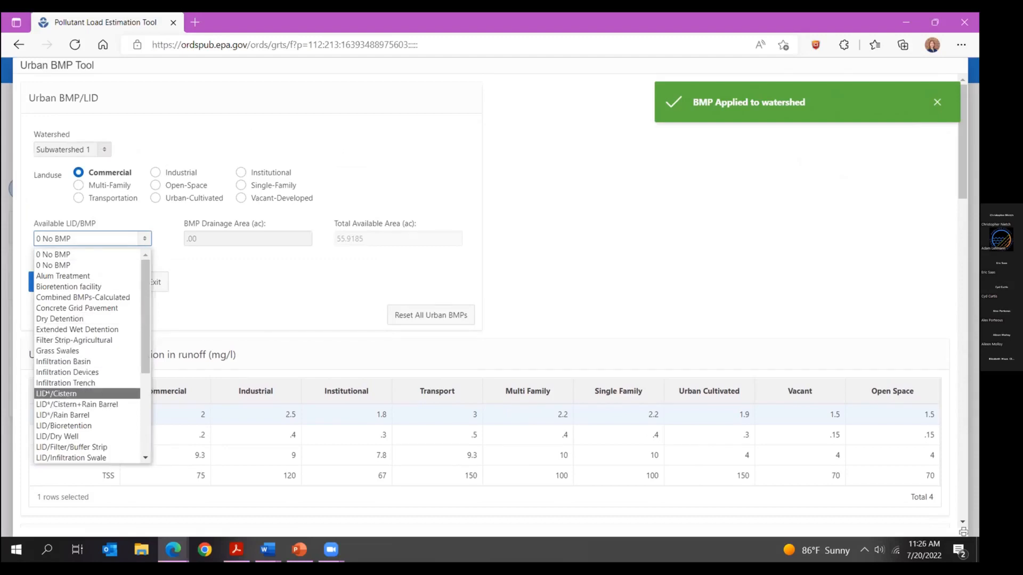
{"action": "left_click", "coordinate": [61, 426]}
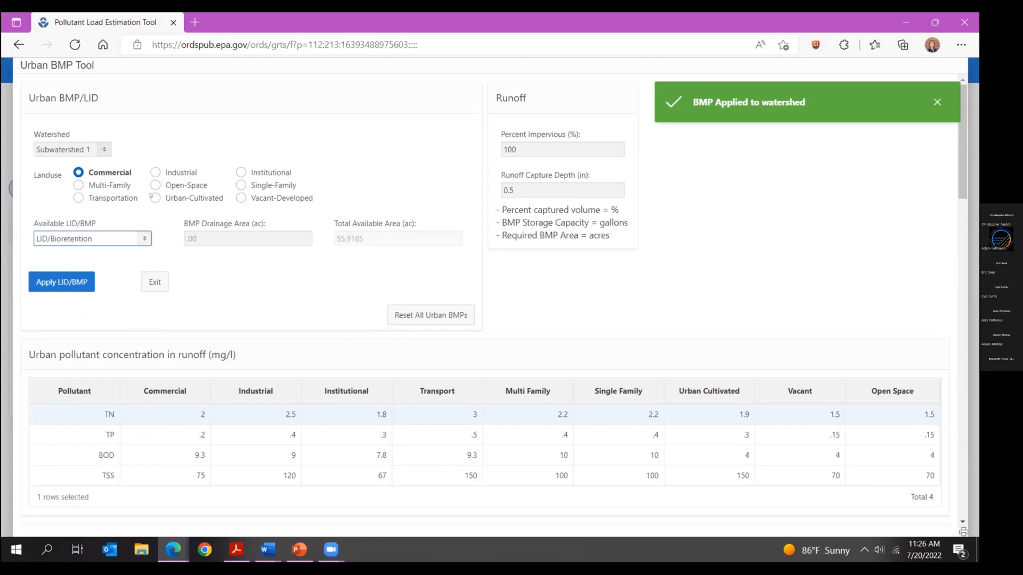
{"action": "left_click", "coordinate": [241, 185]}
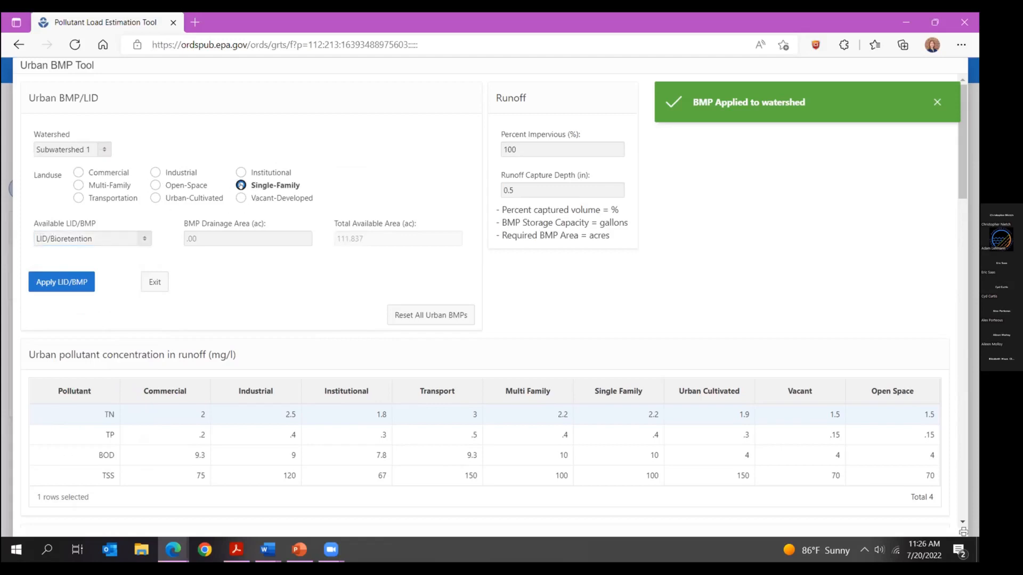
{"action": "left_click", "coordinate": [192, 238]}
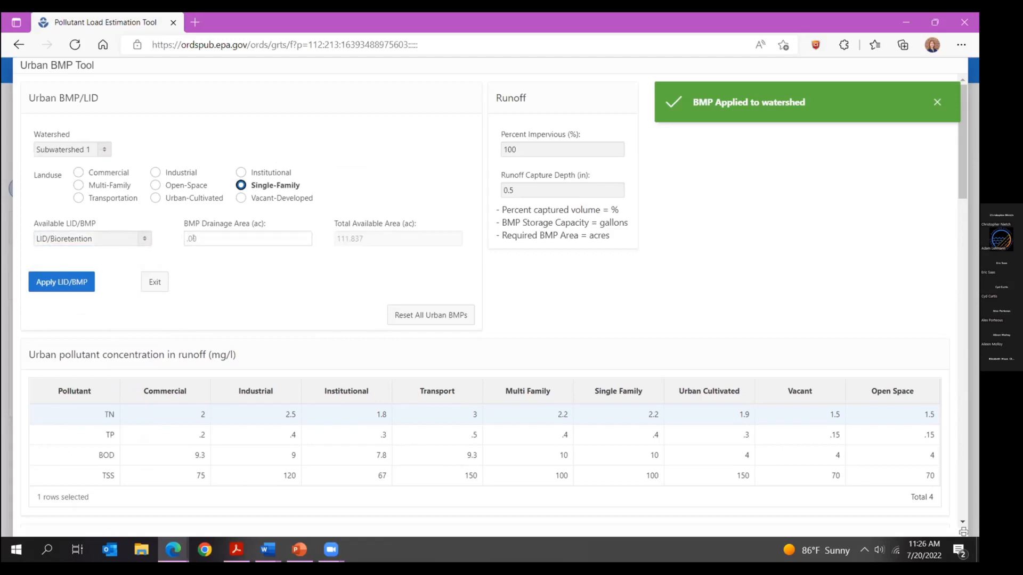
{"action": "left_click", "coordinate": [193, 239]}
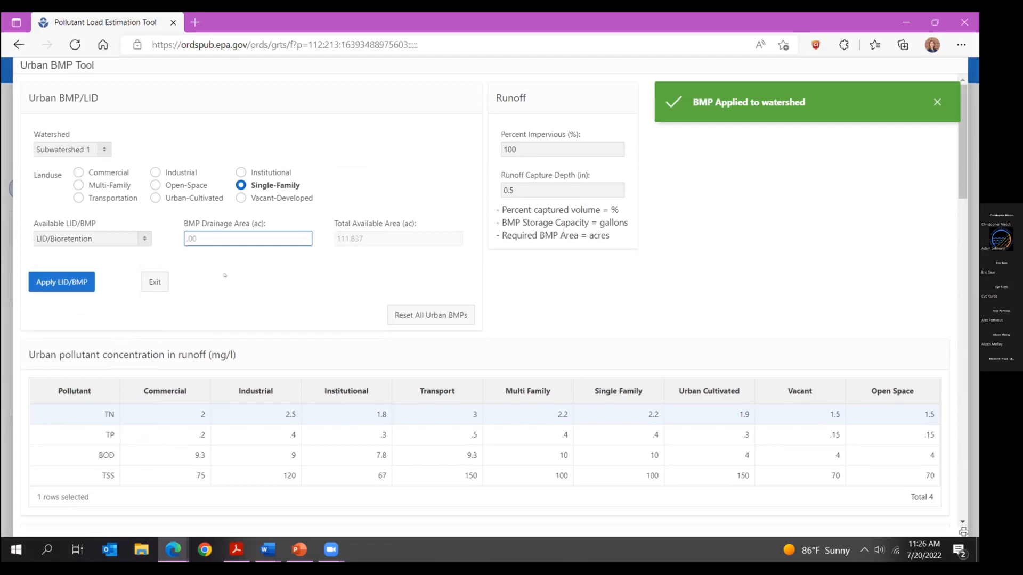
{"action": "type", "text": "25"}
- Set the runoff capture depth to 1 inch and apply the bioretention practice to the watershed
{"action": "left_click", "coordinate": [530, 175]}
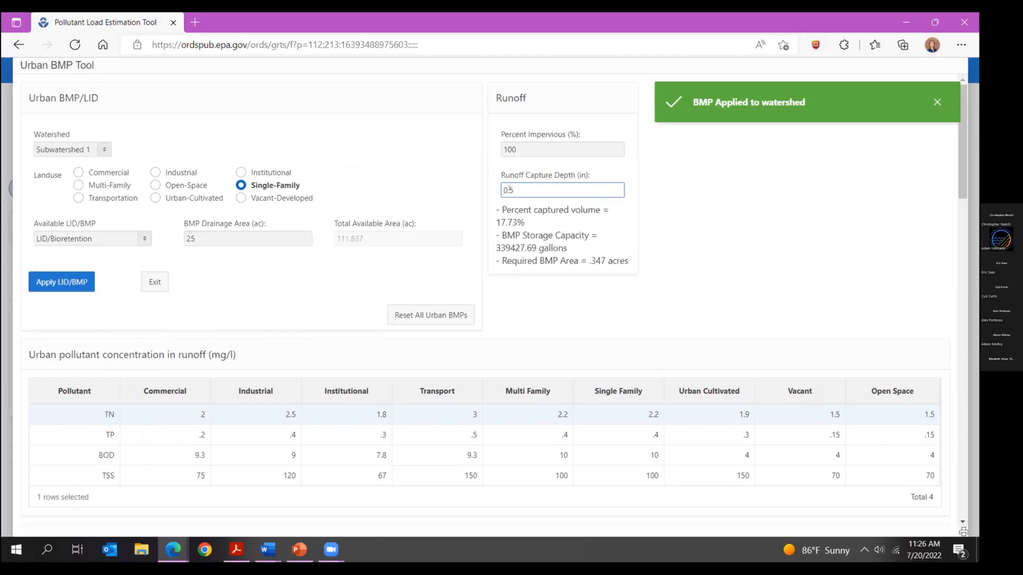
{"action": "double_click", "coordinate": [509, 190]}
{"action": "type", "text": "1"}
{"action": "left_click", "coordinate": [52, 284]}
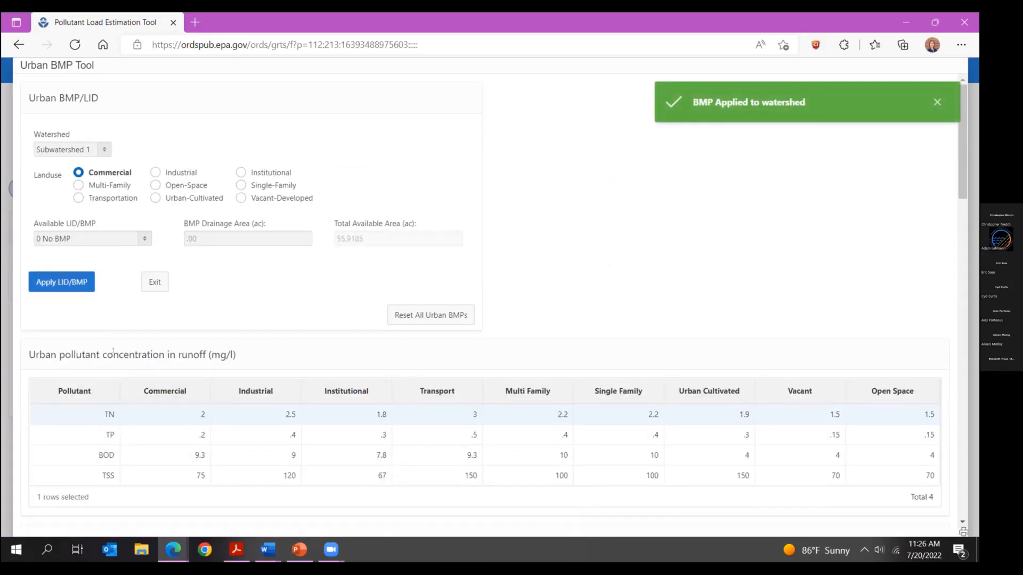
- Review the Single Family bioretention entries in the tables from selected urban BMPs down to captured flow volume and BMP surface area
{"action": "scroll", "coordinate": [339, 373], "scroll_direction": "down", "scroll_amount": 3}
{"action": "scroll", "coordinate": [372, 381], "scroll_direction": "up", "scroll_amount": 3}
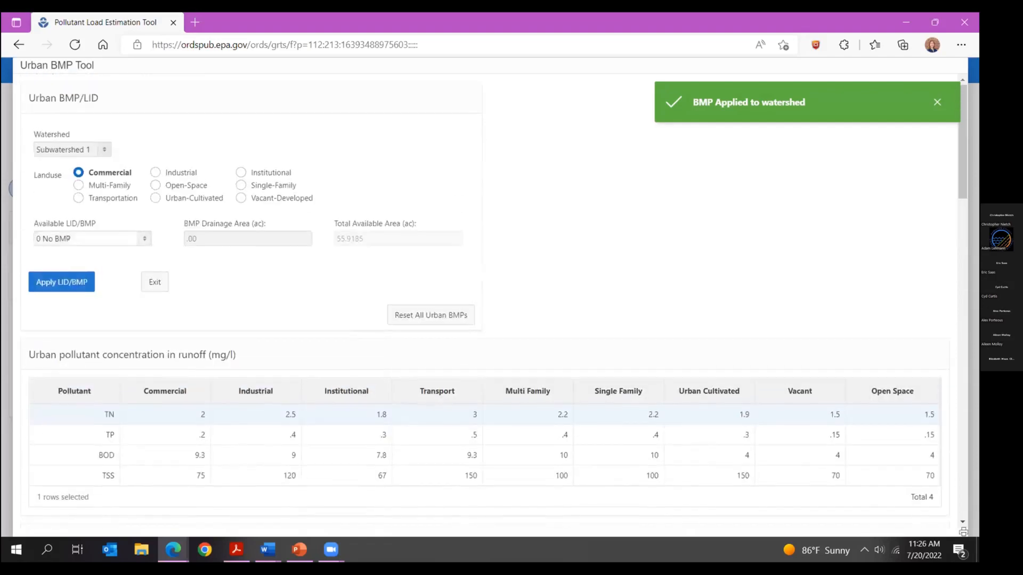
{"action": "scroll", "coordinate": [608, 263], "scroll_direction": "down", "scroll_amount": 6}
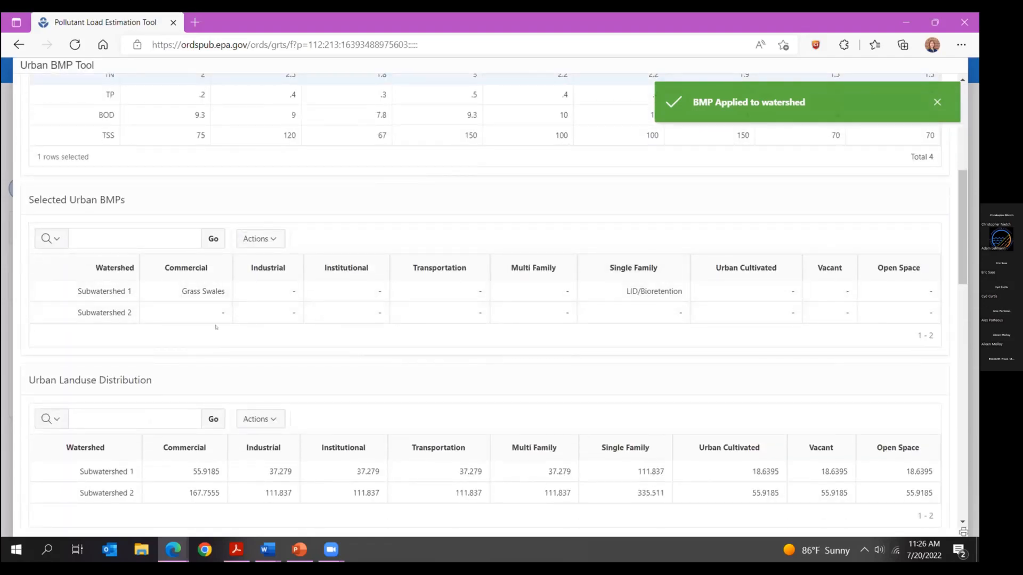
{"action": "scroll", "coordinate": [666, 290], "scroll_direction": "down", "scroll_amount": 5}
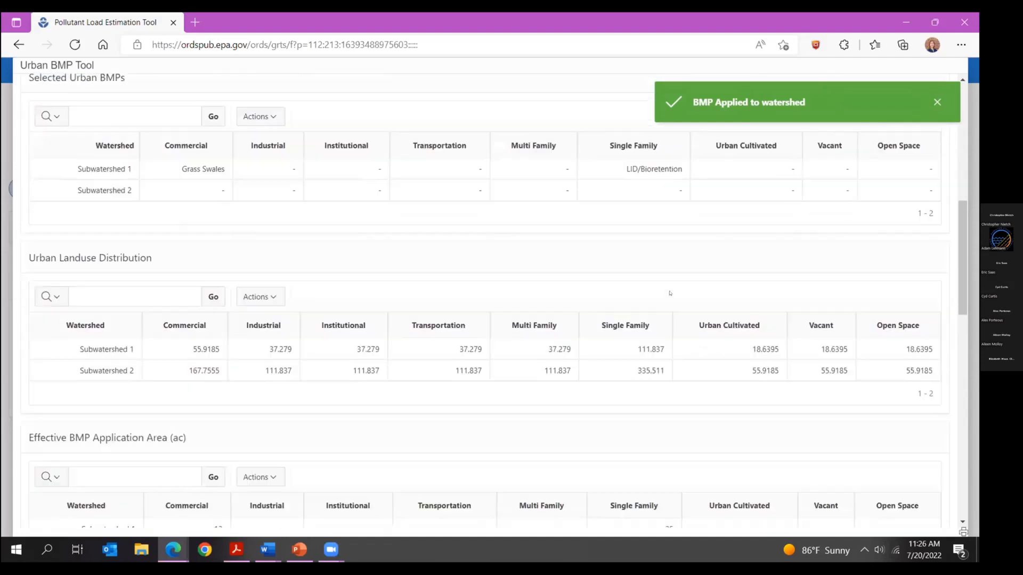
{"action": "scroll", "coordinate": [671, 293], "scroll_direction": "down", "scroll_amount": 3}
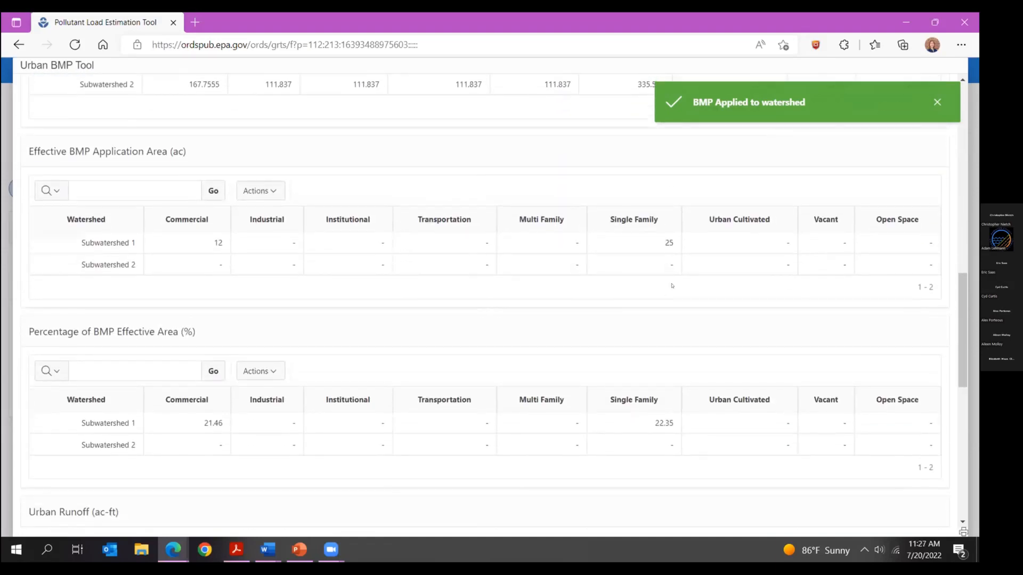
{"action": "scroll", "coordinate": [687, 333], "scroll_direction": "down", "scroll_amount": 3}
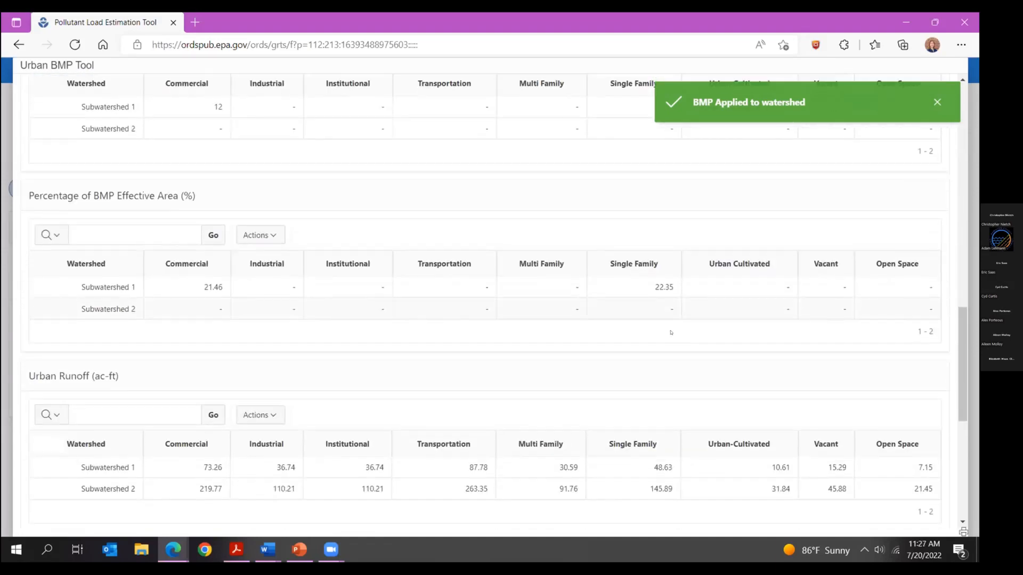
{"action": "scroll", "coordinate": [663, 292], "scroll_direction": "down", "scroll_amount": 5}
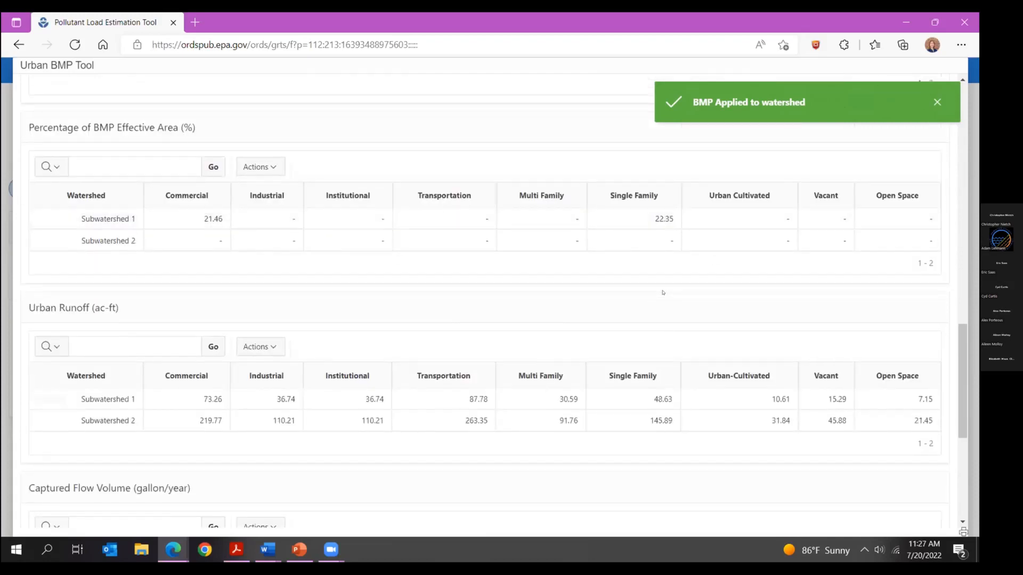
{"action": "scroll", "coordinate": [650, 316], "scroll_direction": "down", "scroll_amount": 2}
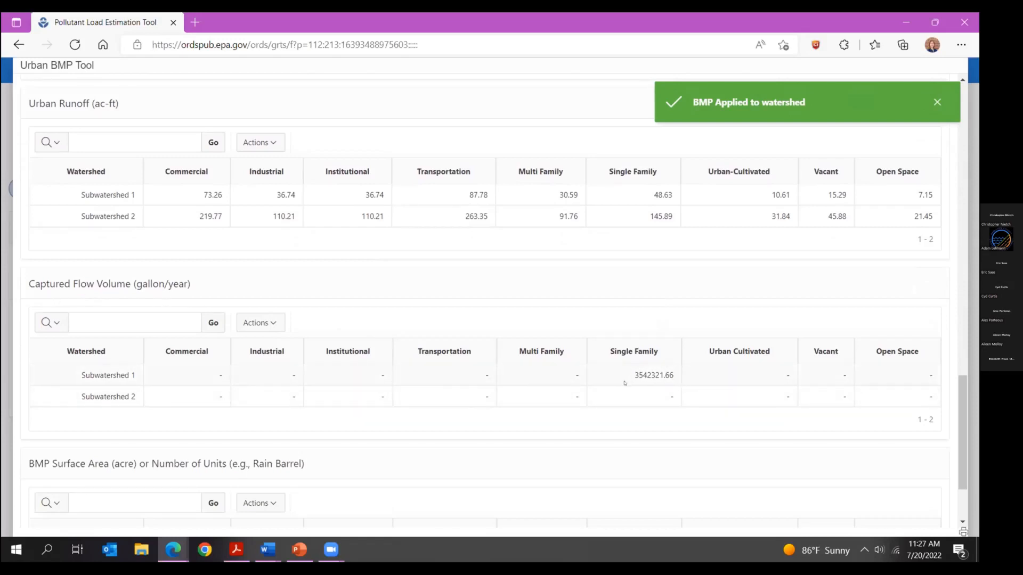
{"action": "scroll", "coordinate": [646, 375], "scroll_direction": "down", "scroll_amount": 2}
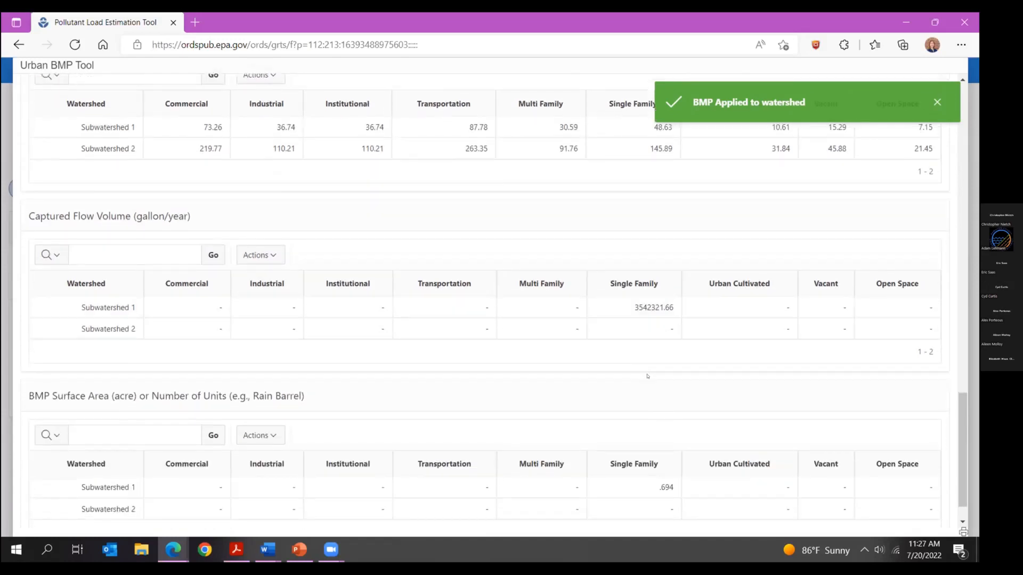
{"action": "scroll", "coordinate": [648, 376], "scroll_direction": "down", "scroll_amount": 1}
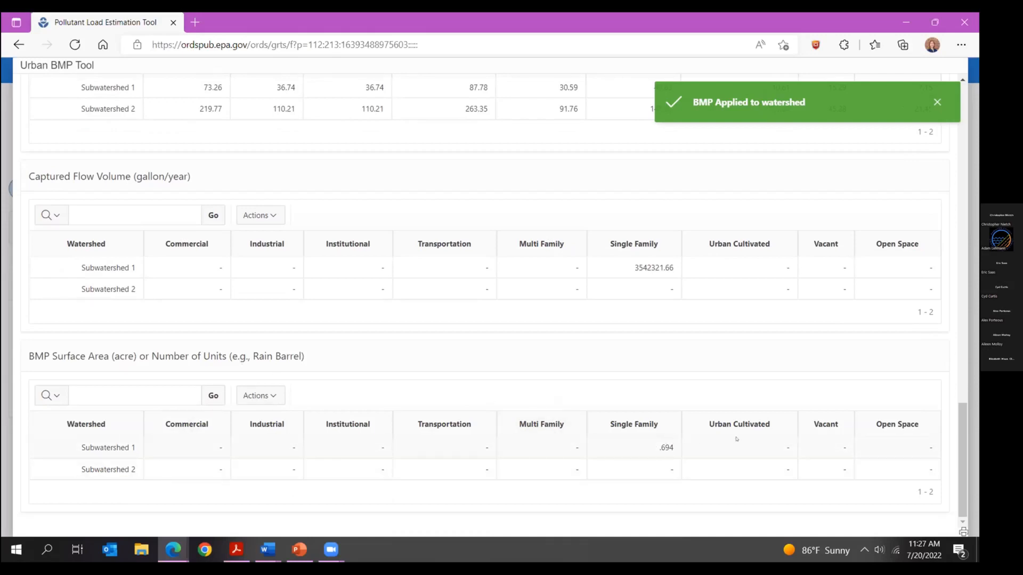
{"action": "scroll", "coordinate": [433, 412], "scroll_direction": "up", "scroll_amount": 4}
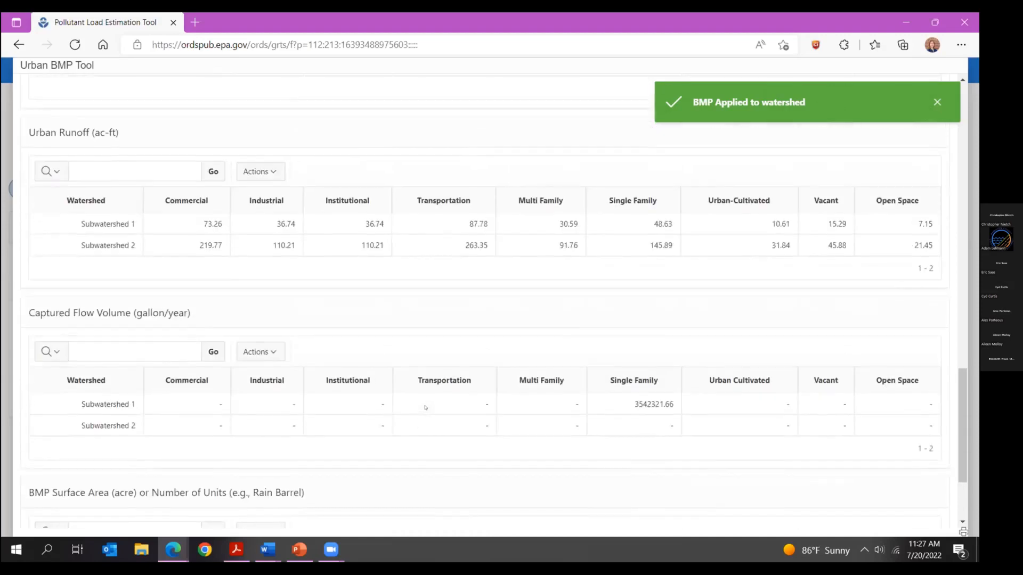
{"action": "scroll", "coordinate": [425, 407], "scroll_direction": "down", "scroll_amount": 4}
- Apply LID*/Cistern to Subwatershed 1's Industrial land use with a BMP drainage area of 1 acre and a 1-inch runoff capture depth
{"action": "scroll", "coordinate": [425, 406], "scroll_direction": "up", "scroll_amount": 20}
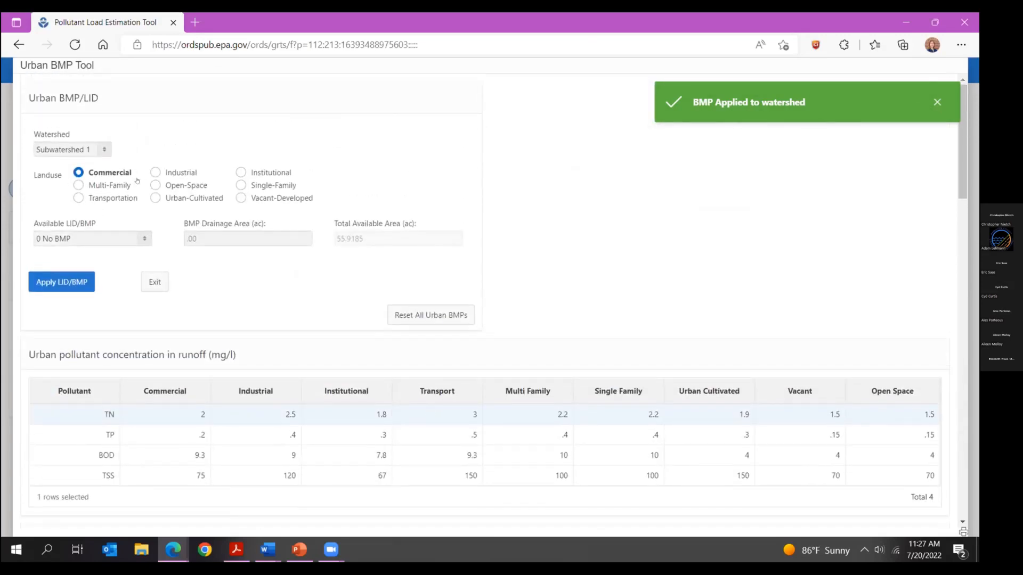
{"action": "left_click", "coordinate": [154, 172]}
{"action": "left_click", "coordinate": [143, 238]}
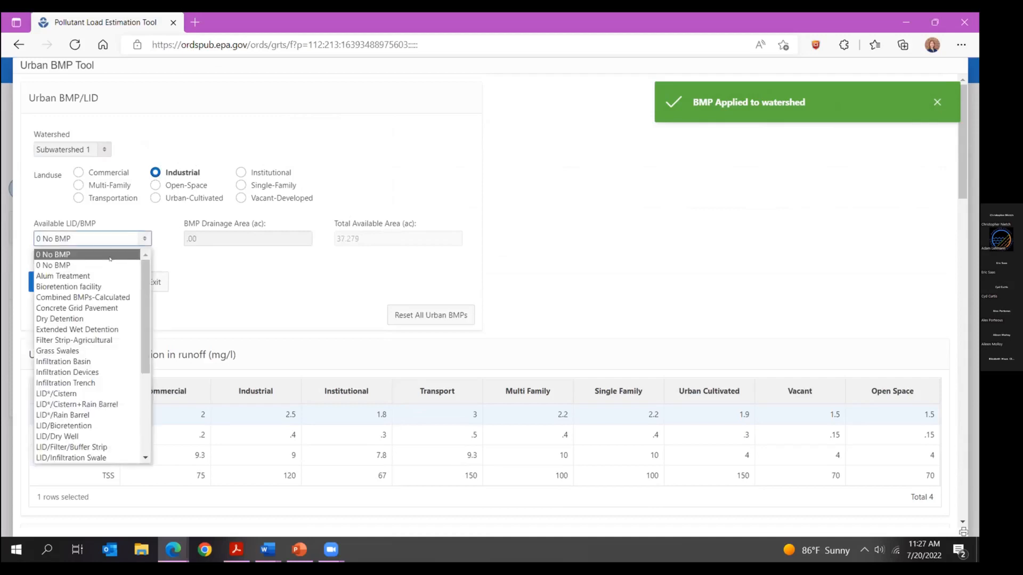
{"action": "left_click", "coordinate": [43, 385]}
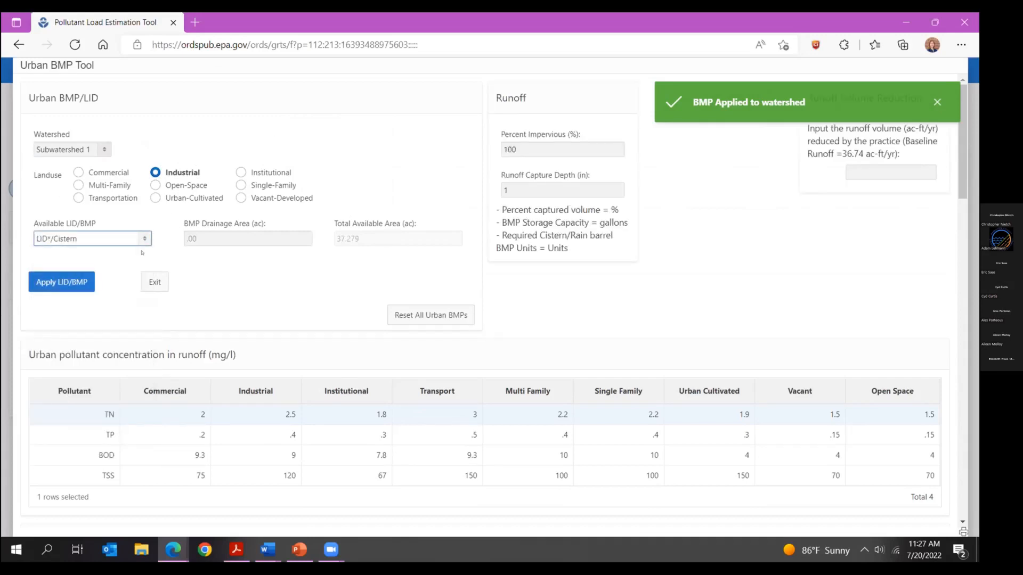
{"action": "left_click", "coordinate": [296, 241]}
{"action": "type", "text": "1"}
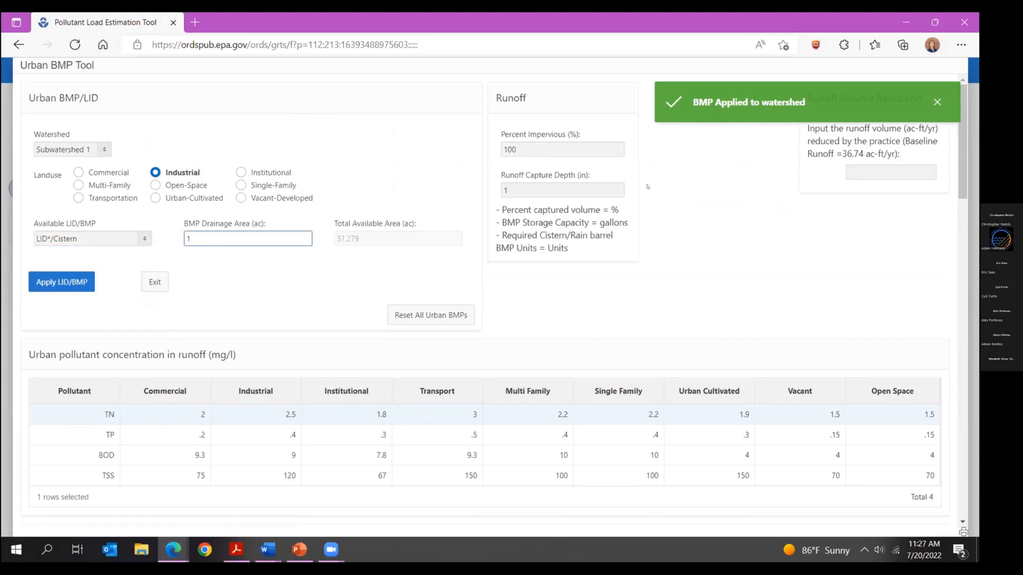
{"action": "left_click", "coordinate": [527, 187]}
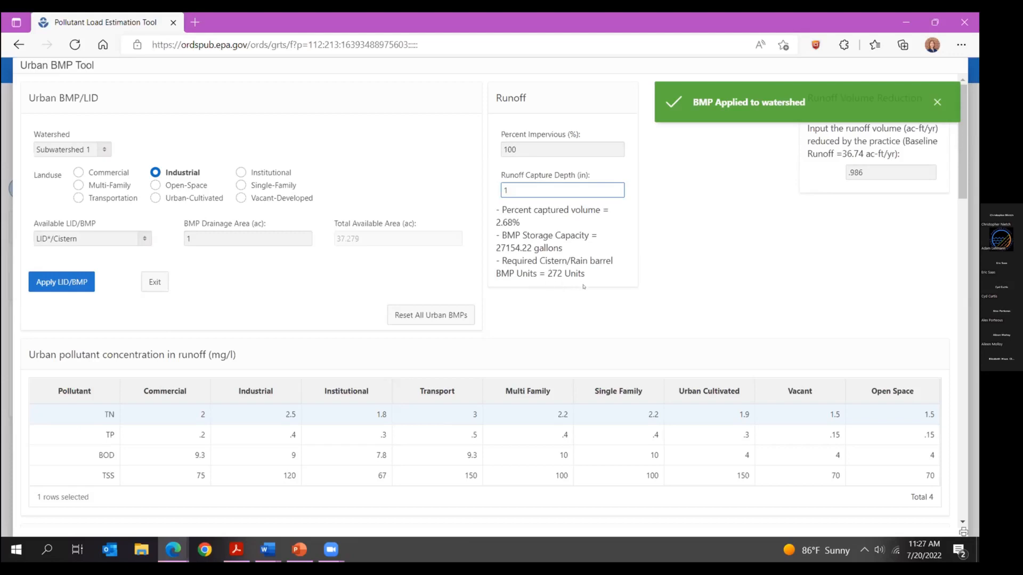
{"action": "left_click", "coordinate": [44, 285]}
- Check the Industrial cistern entries in the selected BMPs, application area, effective-area percentage, captured flow and number-of-units tables
{"action": "scroll", "coordinate": [581, 327], "scroll_direction": "down", "scroll_amount": 3}
{"action": "scroll", "coordinate": [581, 328], "scroll_direction": "down", "scroll_amount": 5}
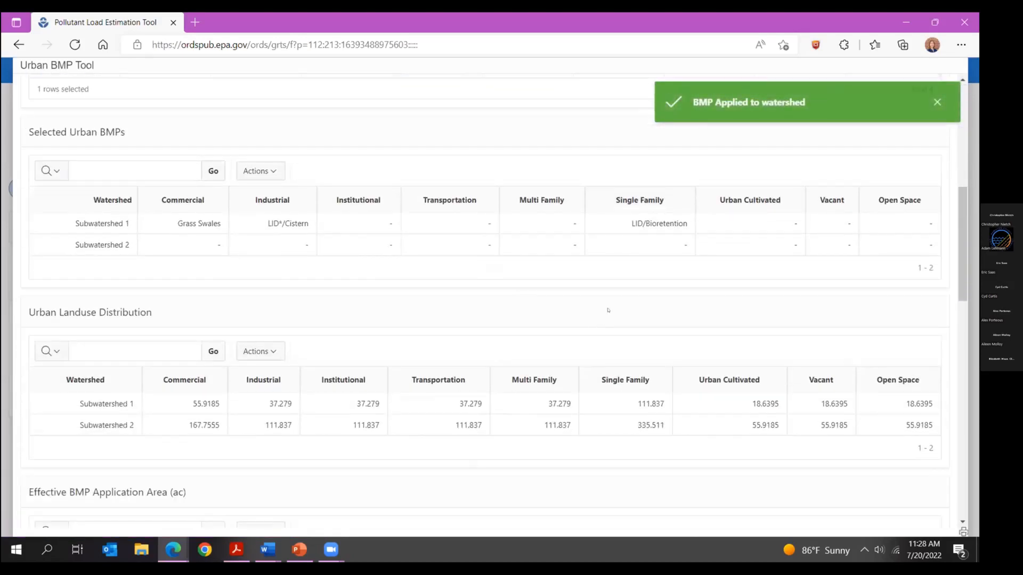
{"action": "scroll", "coordinate": [607, 310], "scroll_direction": "down", "scroll_amount": 5}
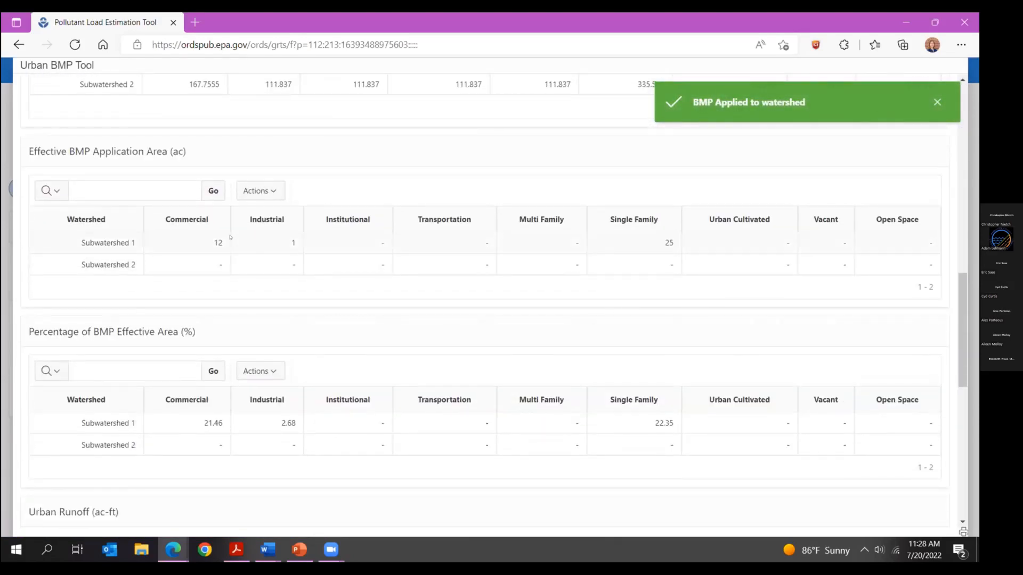
{"action": "scroll", "coordinate": [265, 422], "scroll_direction": "down", "scroll_amount": 8}
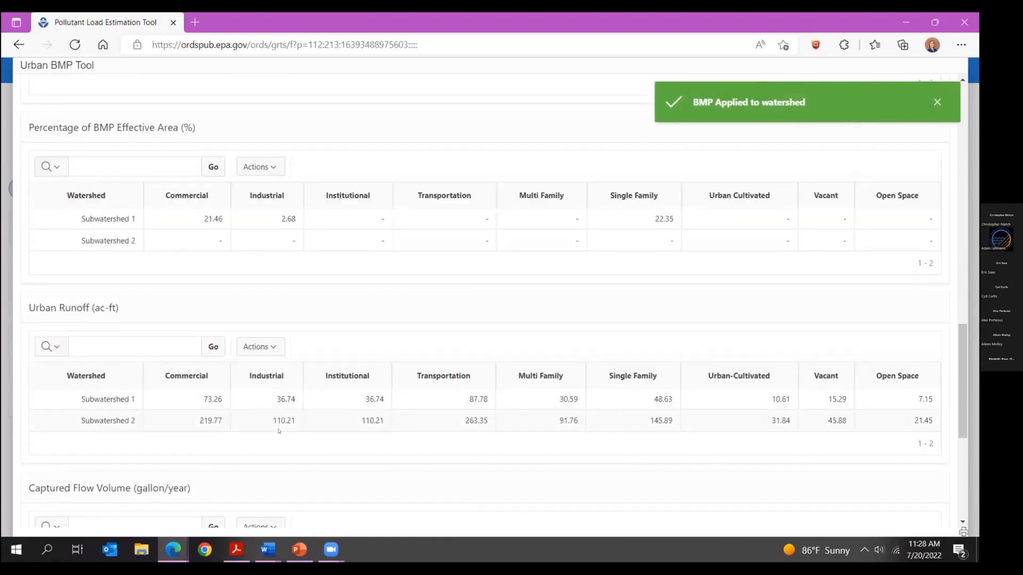
{"action": "scroll", "coordinate": [313, 398], "scroll_direction": "down", "scroll_amount": 2}
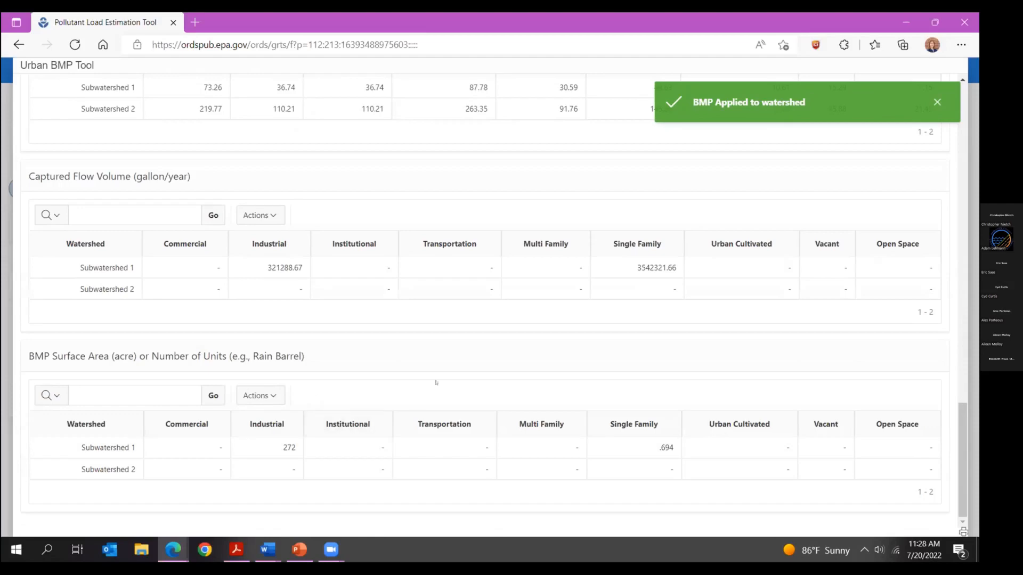
- Choose Combined BMPs-Calculated for Subwatershed 2's Commercial land use and dismiss the notification covering the efficiency inputs
{"action": "scroll", "coordinate": [435, 365], "scroll_direction": "up", "scroll_amount": 15}
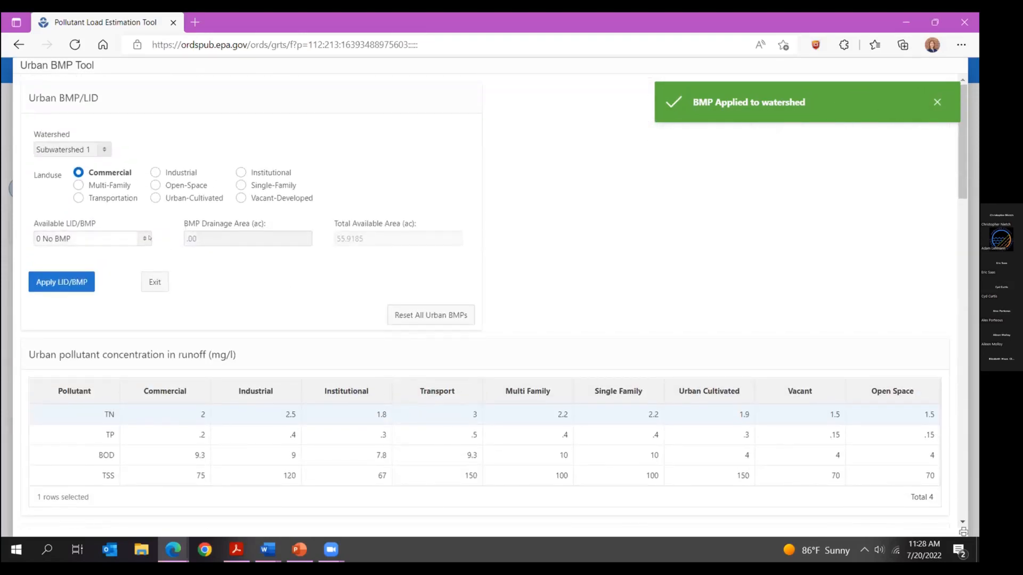
{"action": "left_click", "coordinate": [70, 149]}
{"action": "left_click", "coordinate": [59, 173]}
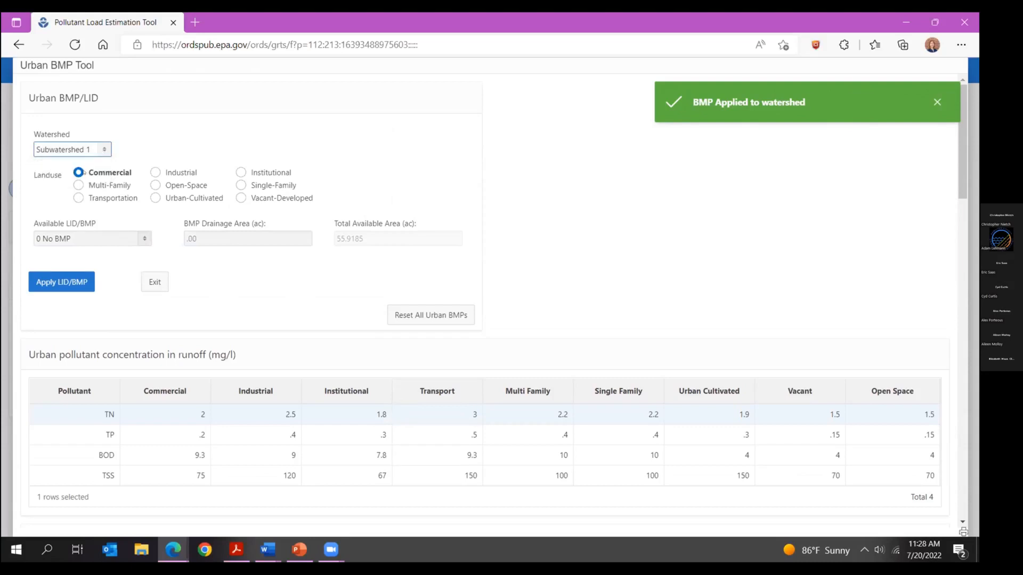
{"action": "left_click", "coordinate": [88, 239]}
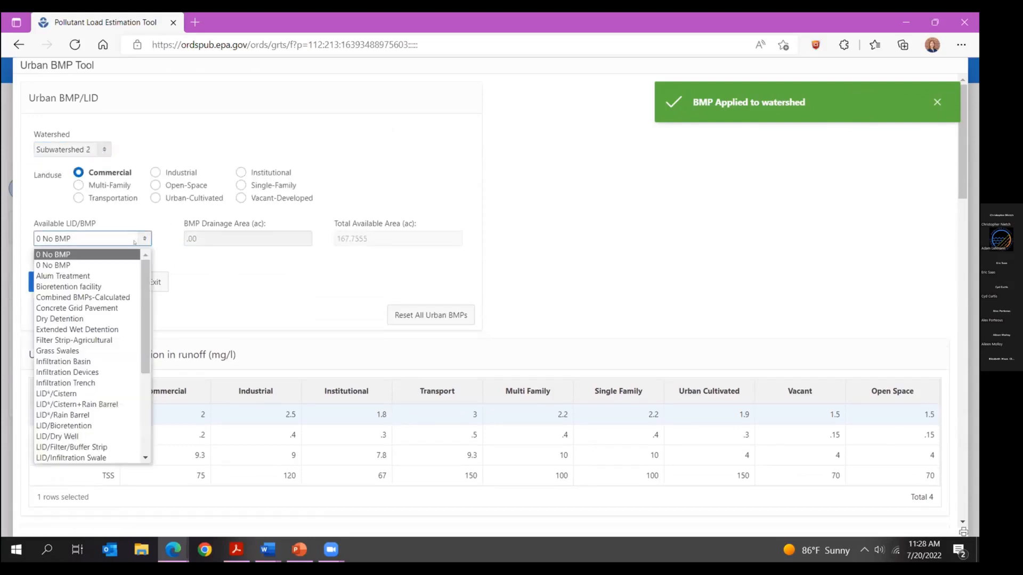
{"action": "left_click", "coordinate": [77, 297]}
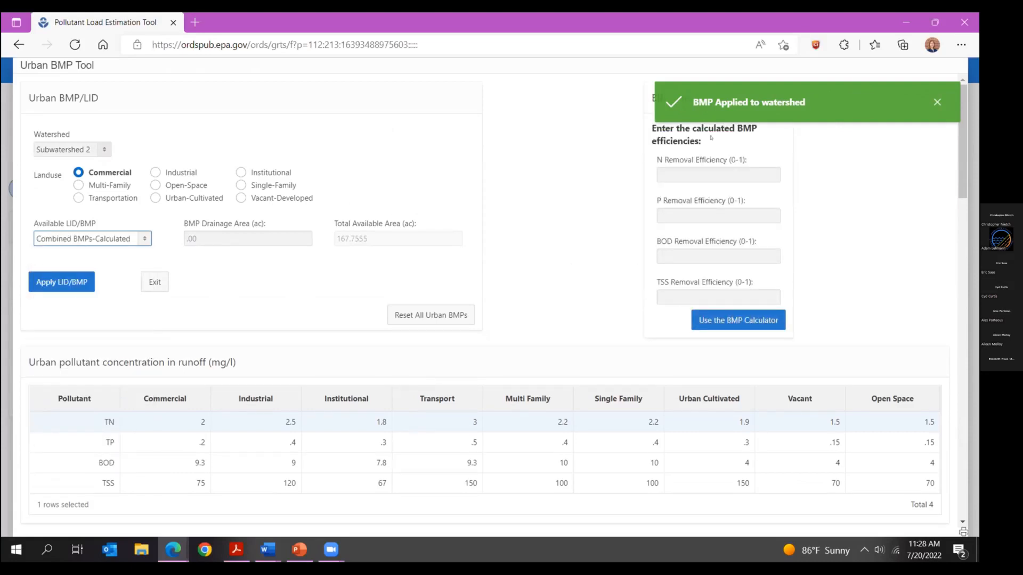
{"action": "left_click", "coordinate": [690, 178]}
{"action": "left_click", "coordinate": [938, 103]}
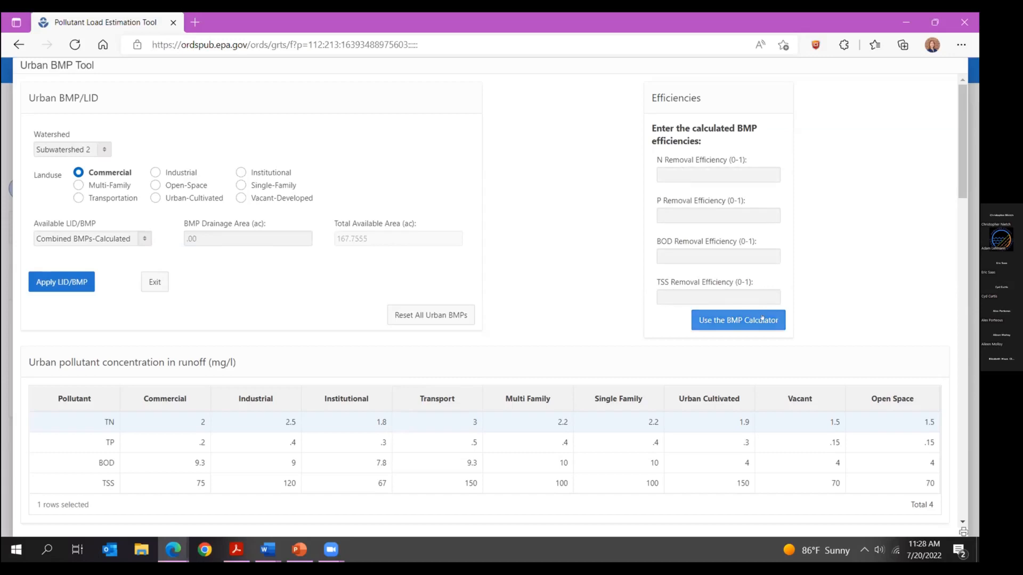
- Look through the BMP types available in the BMP Calculator for the combined BMP efficiencies, and cancel without creating a node
{"action": "left_click", "coordinate": [748, 327]}
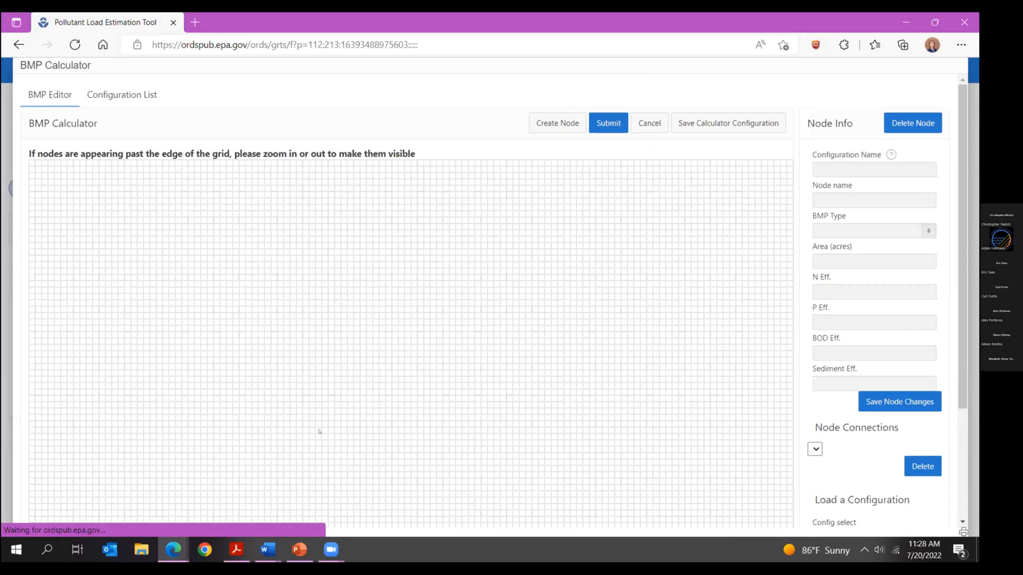
{"action": "left_click", "coordinate": [930, 232]}
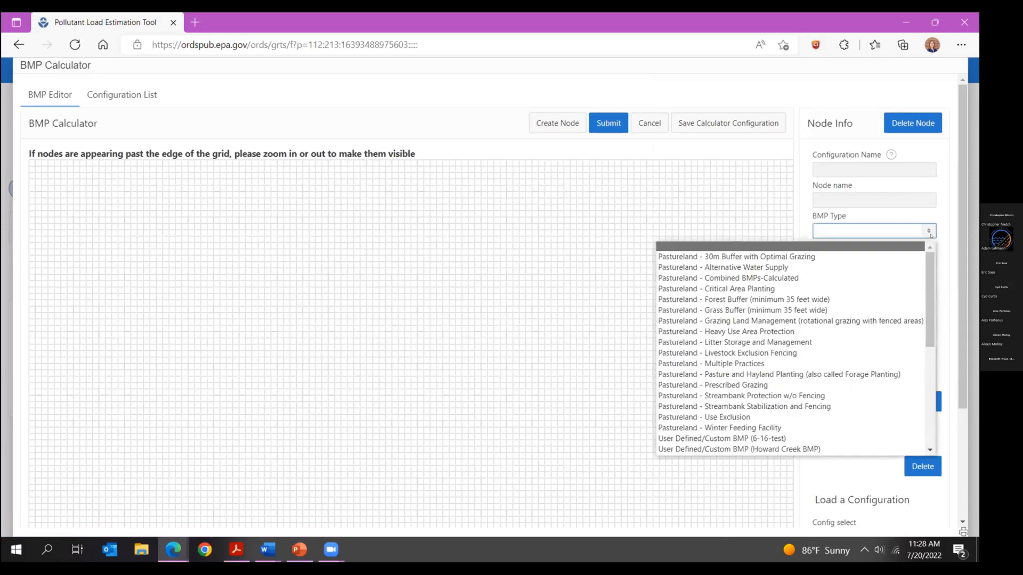
{"action": "left_click", "coordinate": [558, 235]}
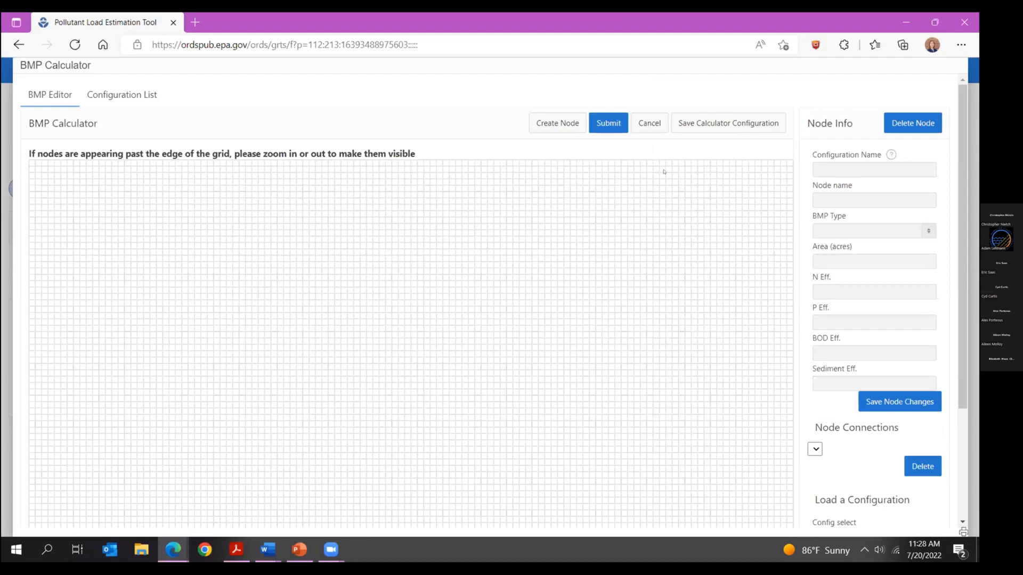
{"action": "left_click", "coordinate": [928, 231]}
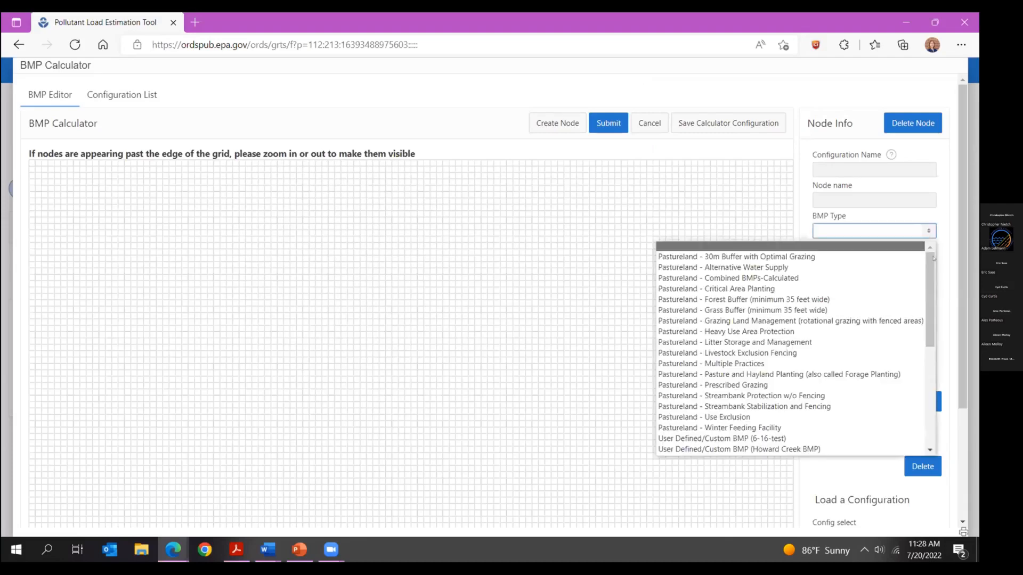
{"action": "left_click_drag", "start_coordinate": [931, 262], "coordinate": [899, 235]}
{"action": "left_click", "coordinate": [526, 293]}
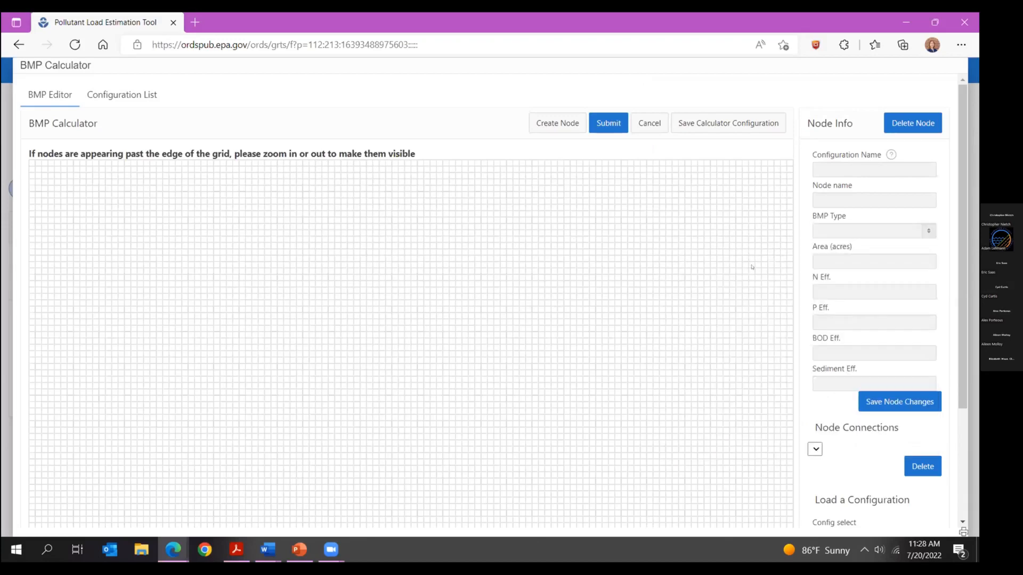
{"action": "left_click", "coordinate": [649, 124]}
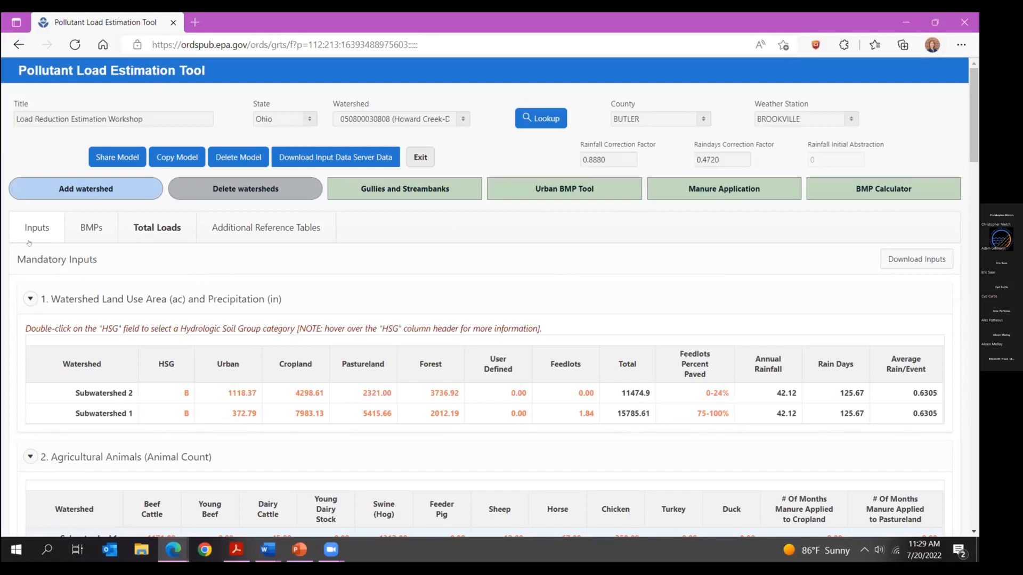
- View the watershed's BMPs and Efficiencies table, and briefly open and close the Urban BMP Tool
{"action": "left_click", "coordinate": [87, 227]}
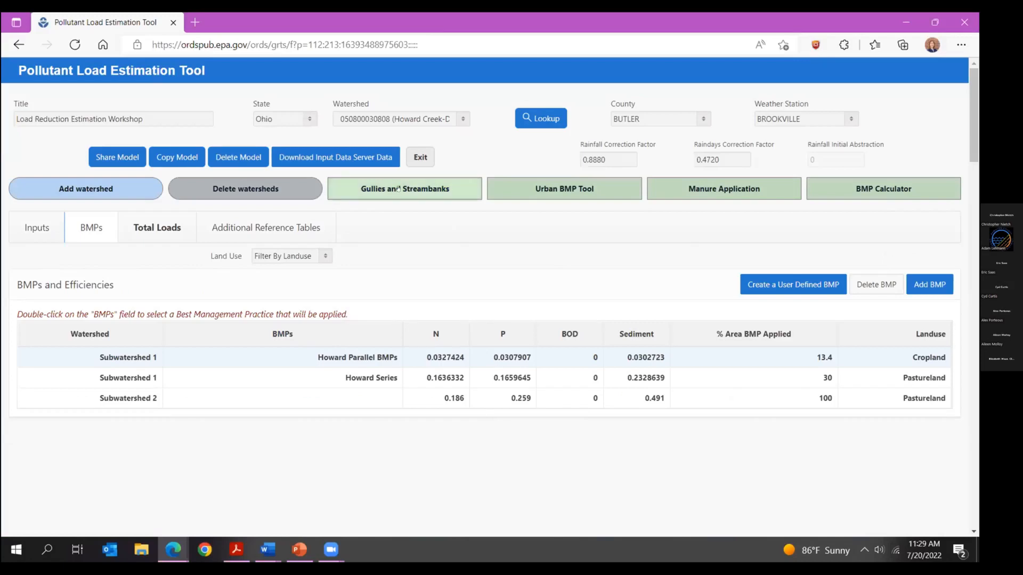
{"action": "left_click", "coordinate": [559, 197]}
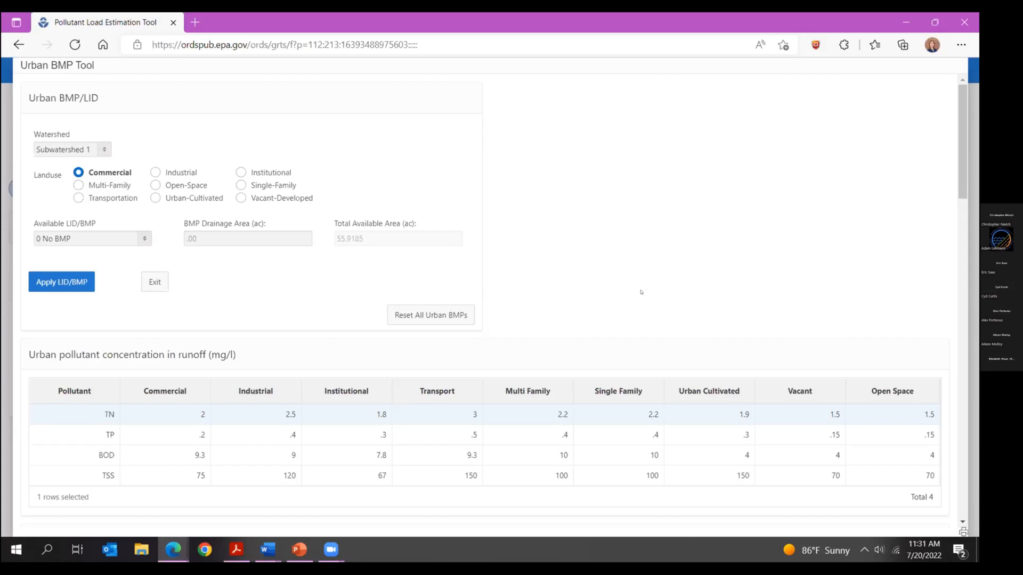
{"action": "key", "text": "Escape"}
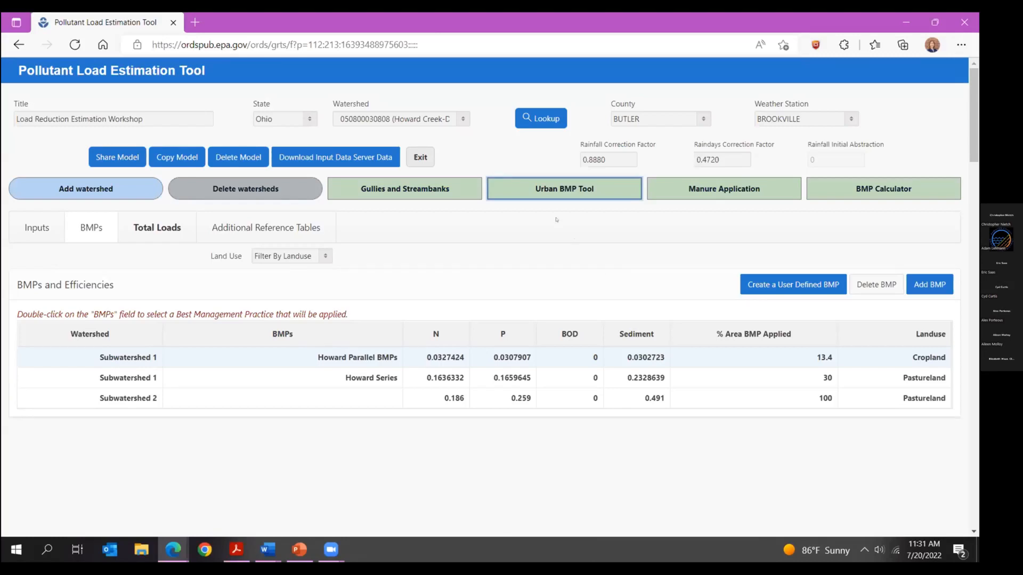
- Bring up the removal efficiency inputs of the Urban BMP Tool for Combined BMPs-Calculated on Subwatershed 1's Commercial land use
{"action": "left_click", "coordinate": [533, 189]}
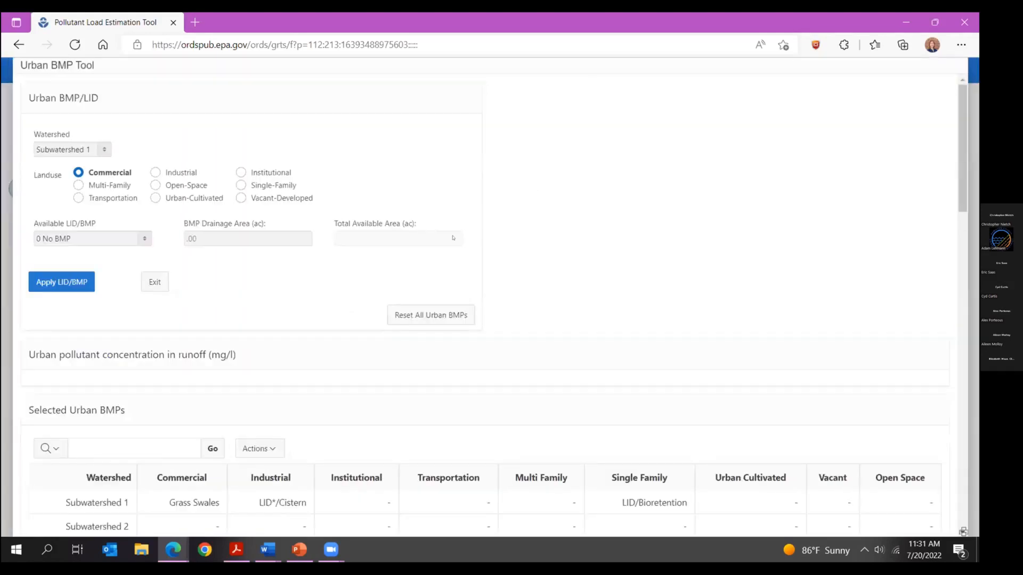
{"action": "left_click", "coordinate": [145, 241]}
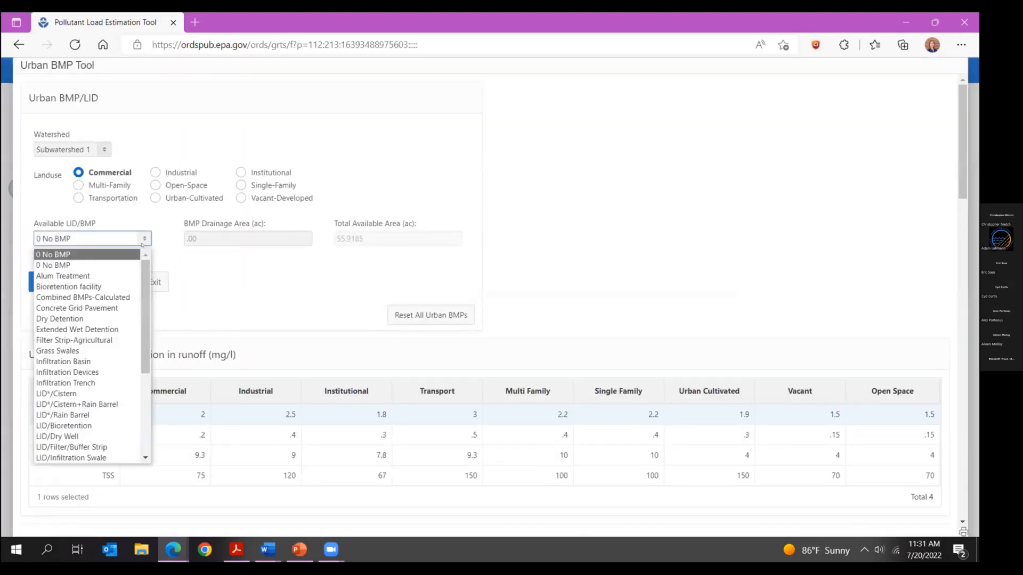
{"action": "left_click", "coordinate": [93, 299]}
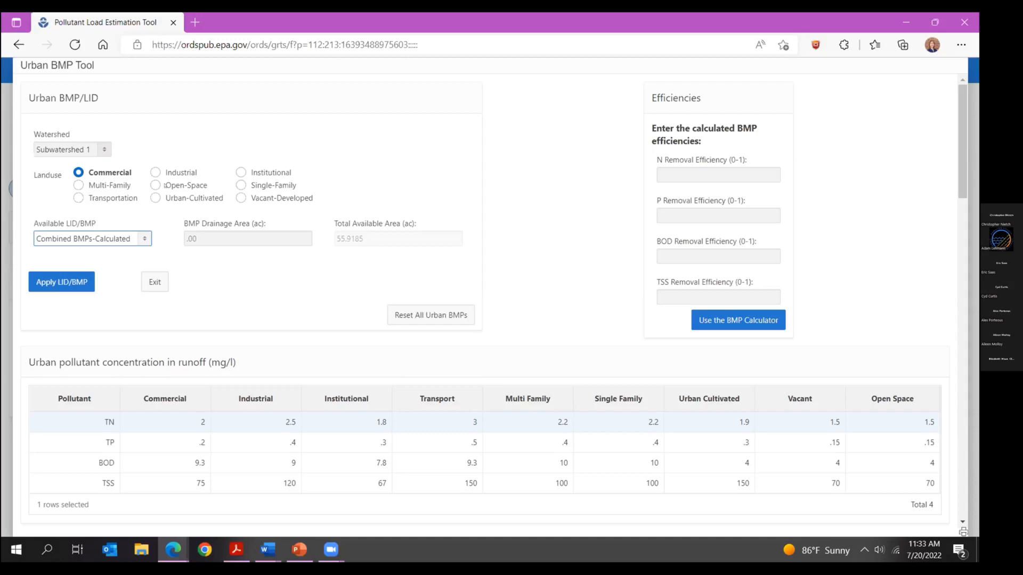
- Examine the full list of LID/BMP options for Subwatershed 1's Commercial land use, and leave the tool without applying one
{"action": "left_click", "coordinate": [144, 238]}
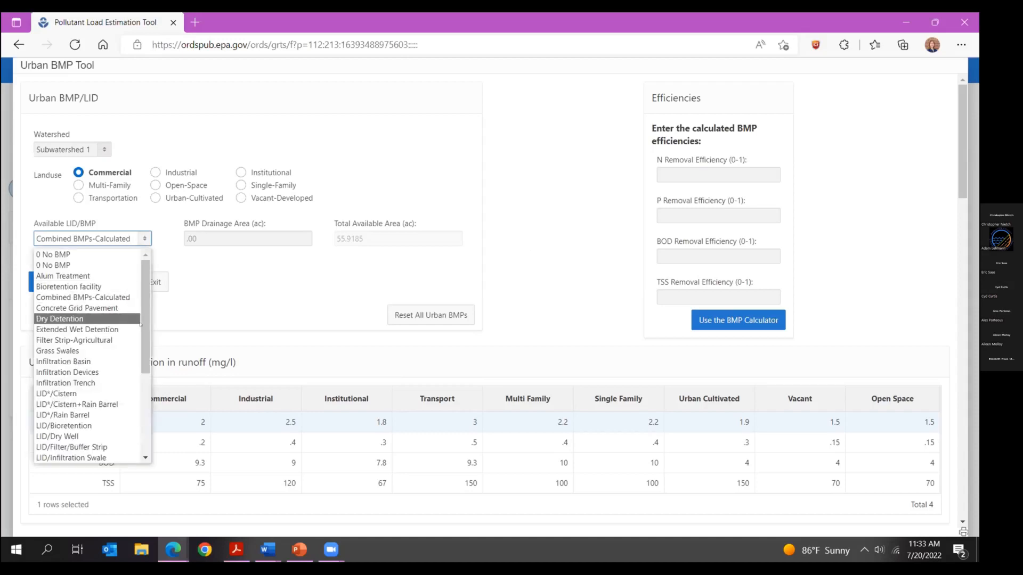
{"action": "left_click_drag", "start_coordinate": [141, 326], "coordinate": [143, 442]}
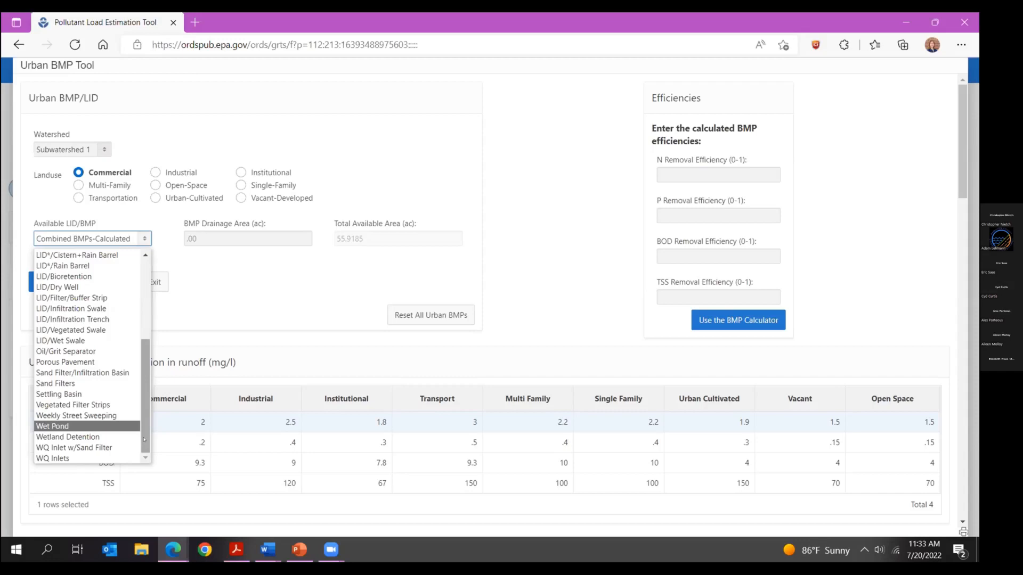
{"action": "left_click_drag", "start_coordinate": [144, 439], "coordinate": [143, 351]}
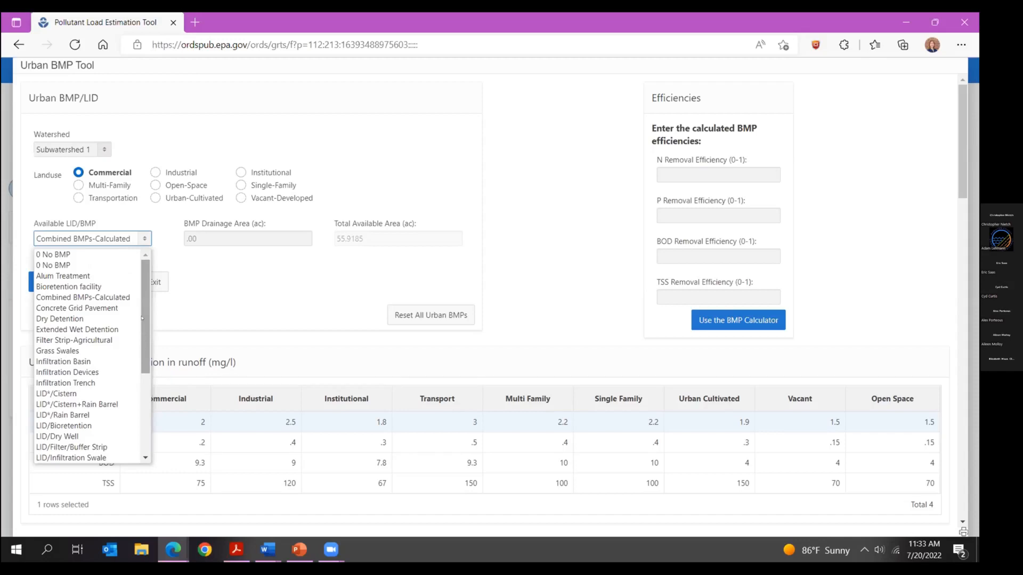
{"action": "scroll", "coordinate": [141, 318], "scroll_direction": "down", "scroll_amount": 3}
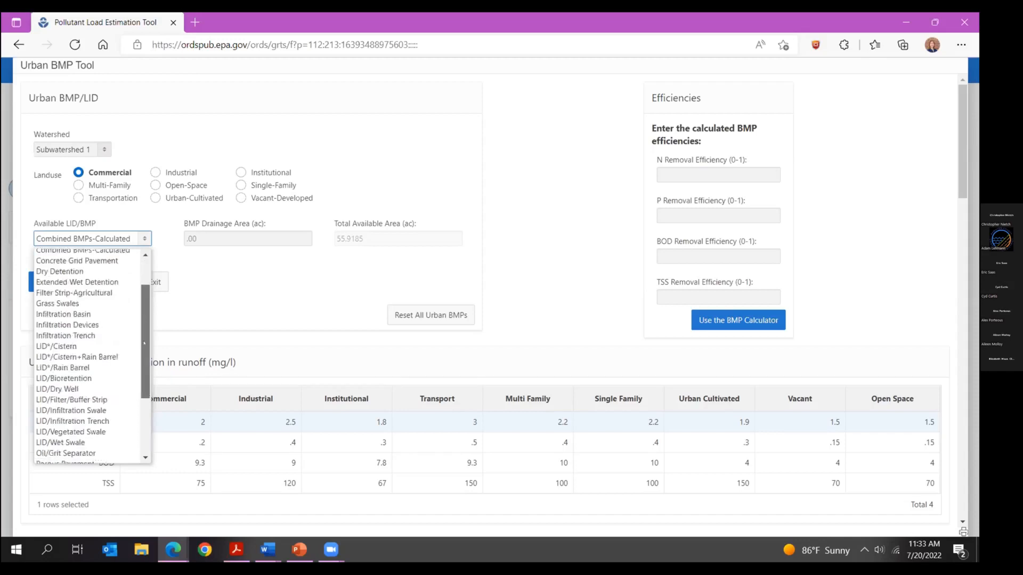
{"action": "left_click", "coordinate": [297, 287]}
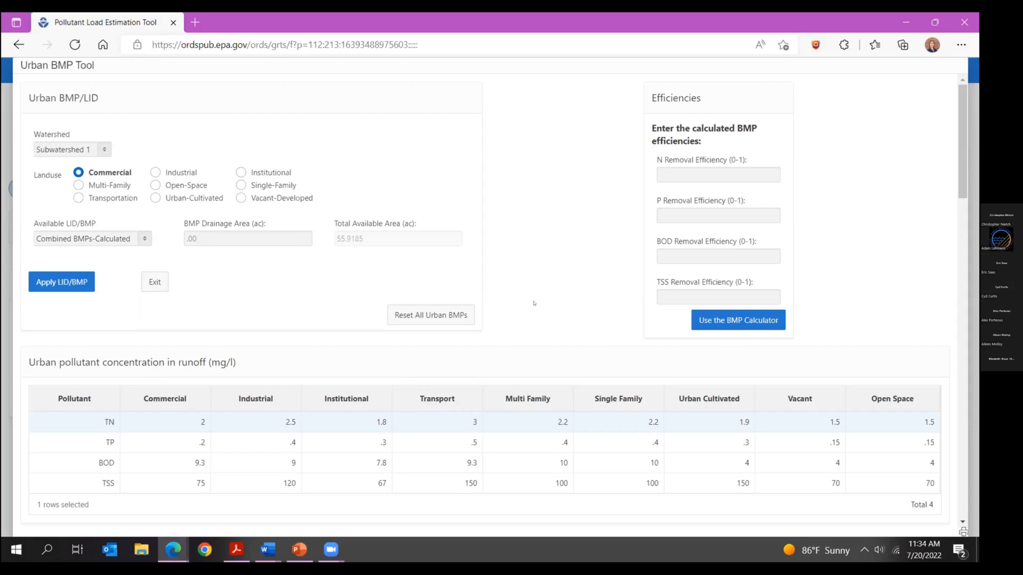
{"action": "scroll", "coordinate": [537, 255], "scroll_direction": "down", "scroll_amount": 2}
{"action": "scroll", "coordinate": [540, 262], "scroll_direction": "up", "scroll_amount": 2}
{"action": "key", "text": "Escape"}
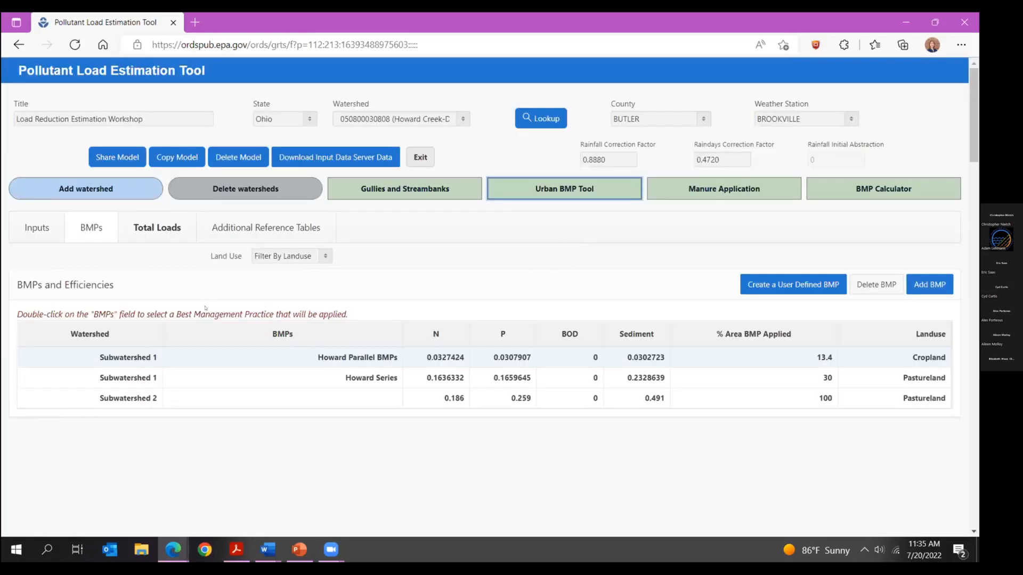
- Review the additional reference tables, from animal weight and soil infiltration down to septic overcharge and wastewater per capita
{"action": "left_click", "coordinate": [247, 221]}
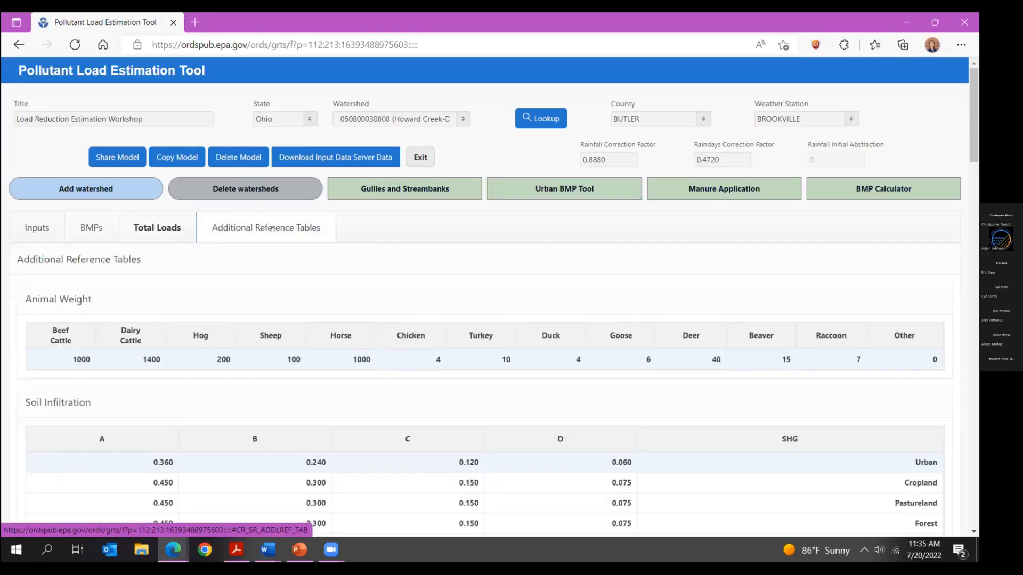
{"action": "scroll", "coordinate": [341, 335], "scroll_direction": "down", "scroll_amount": 15}
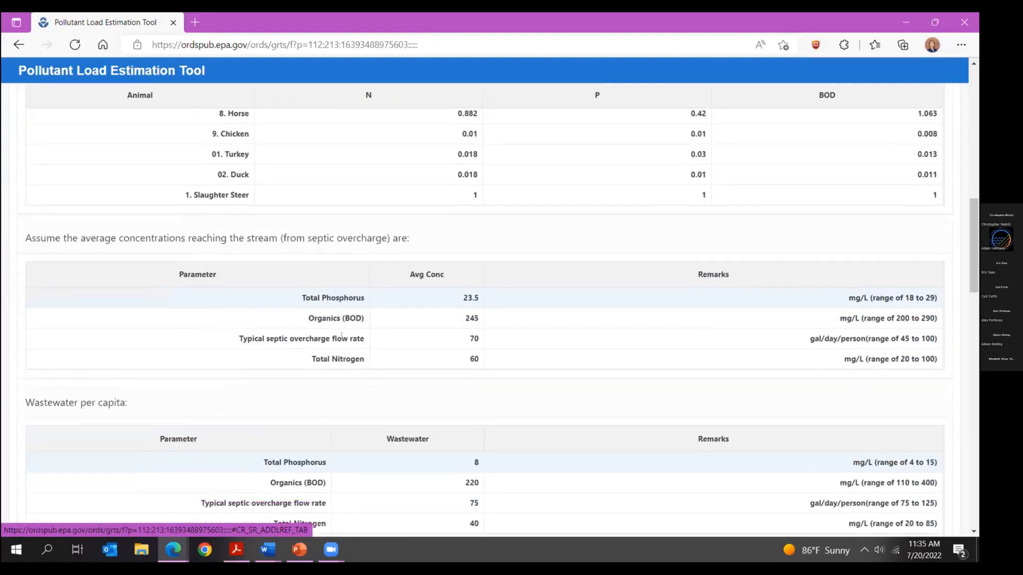
{"action": "scroll", "coordinate": [341, 335], "scroll_direction": "down", "scroll_amount": 3}
{"action": "scroll", "coordinate": [372, 372], "scroll_direction": "up", "scroll_amount": 15}
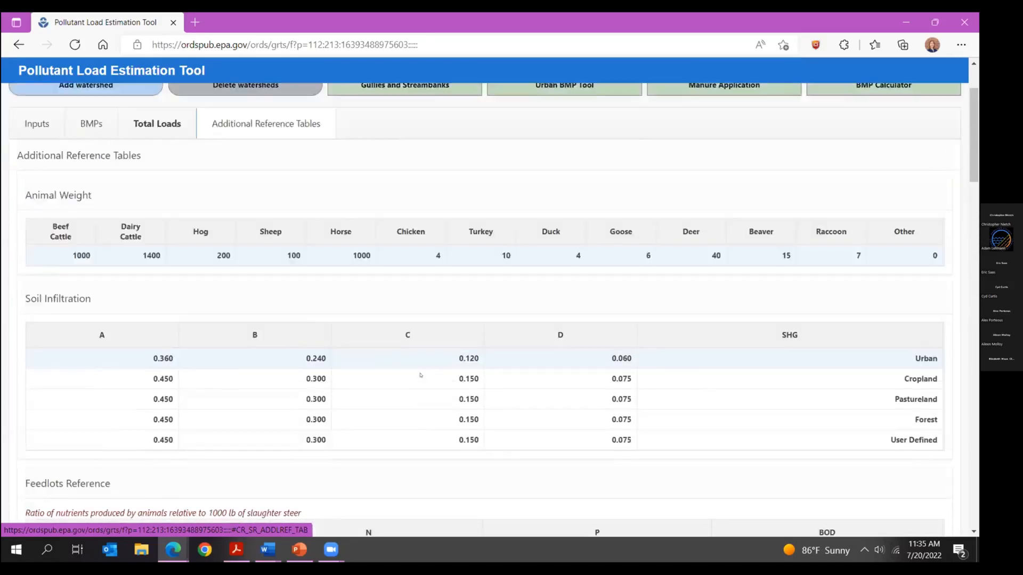
{"action": "scroll", "coordinate": [420, 376], "scroll_direction": "up", "scroll_amount": 2}
- Show the calculated total loads, and switch the Groundwater load calculation on and back off
{"action": "left_click", "coordinate": [157, 228]}
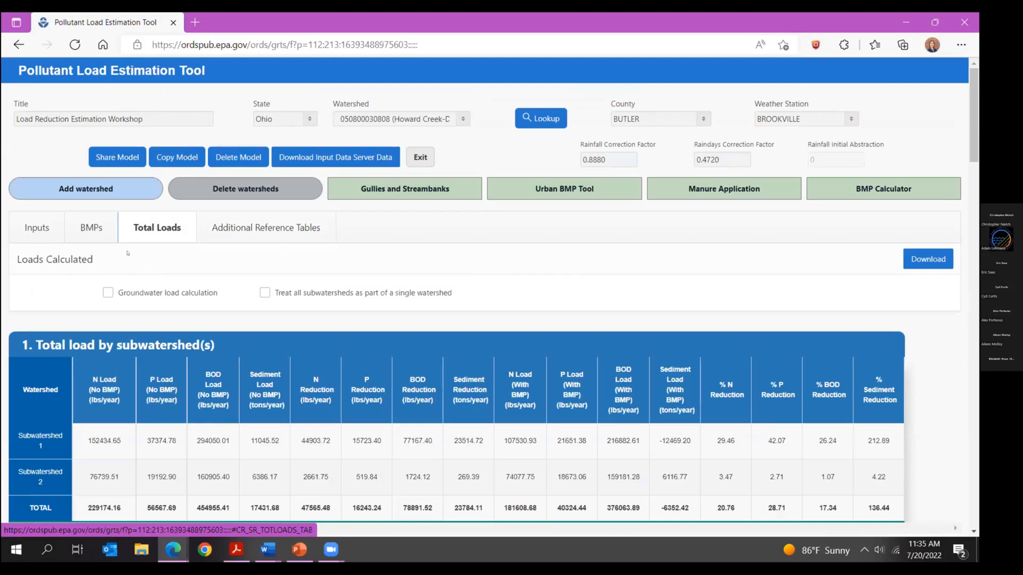
{"action": "scroll", "coordinate": [128, 253], "scroll_direction": "down", "scroll_amount": 1}
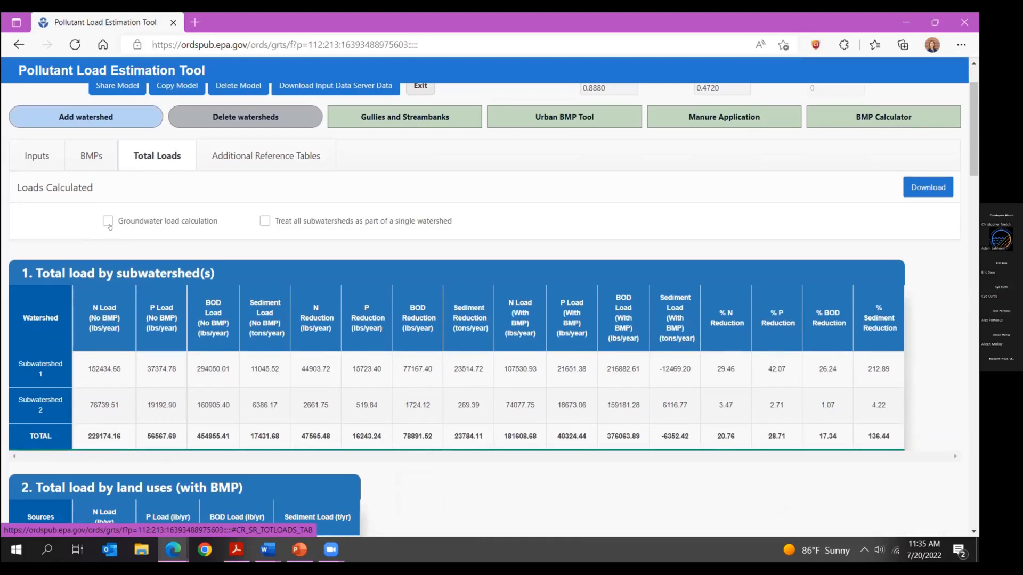
{"action": "left_click", "coordinate": [105, 221]}
{"action": "left_click", "coordinate": [105, 222]}
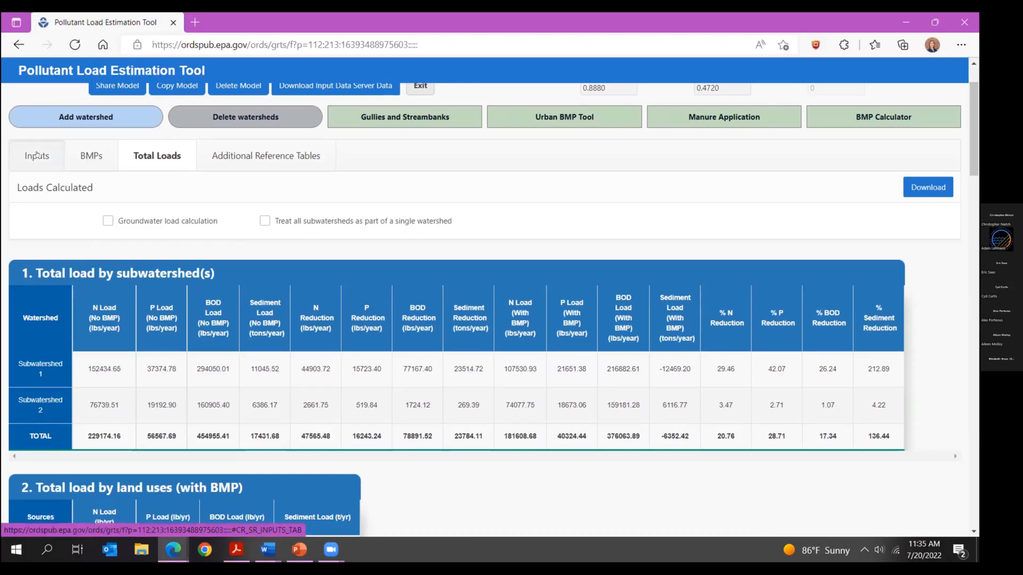
- Review the model inputs down to the nutrient concentrations in runoff and in shallow groundwater
{"action": "left_click", "coordinate": [37, 155]}
{"action": "scroll", "coordinate": [467, 350], "scroll_direction": "down", "scroll_amount": 8}
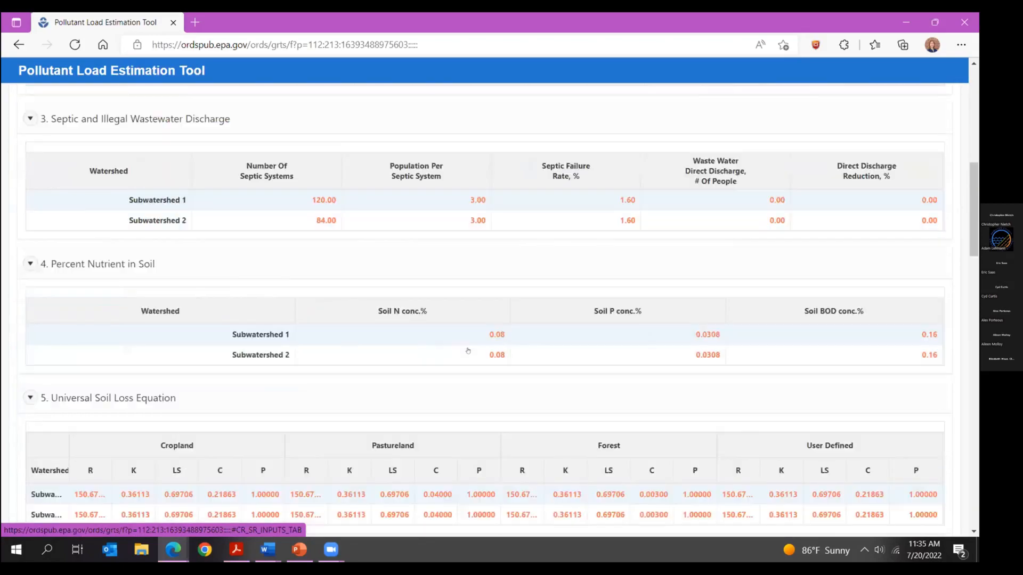
{"action": "scroll", "coordinate": [468, 351], "scroll_direction": "down", "scroll_amount": 15}
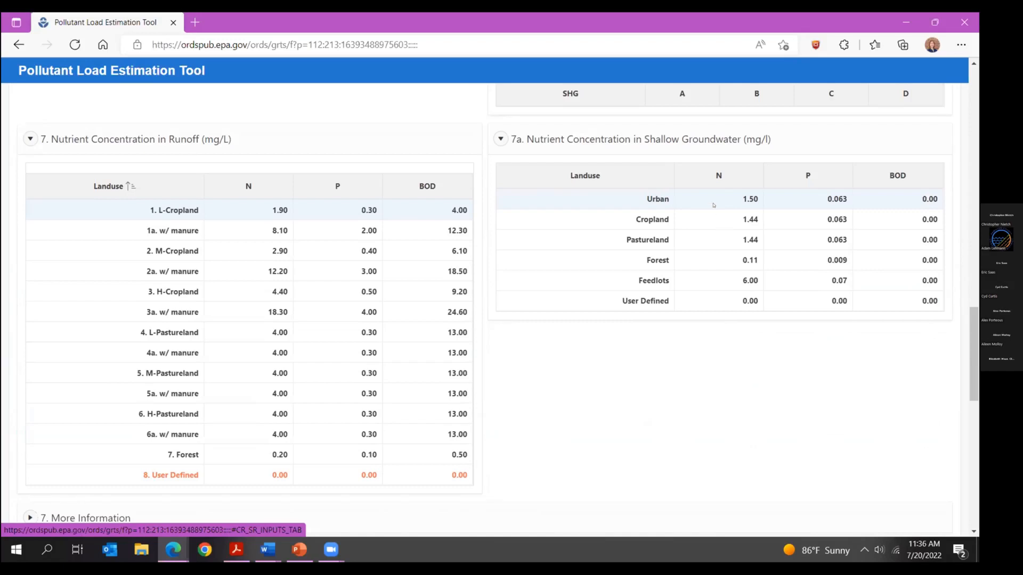
{"action": "scroll", "coordinate": [720, 260], "scroll_direction": "up", "scroll_amount": 1}
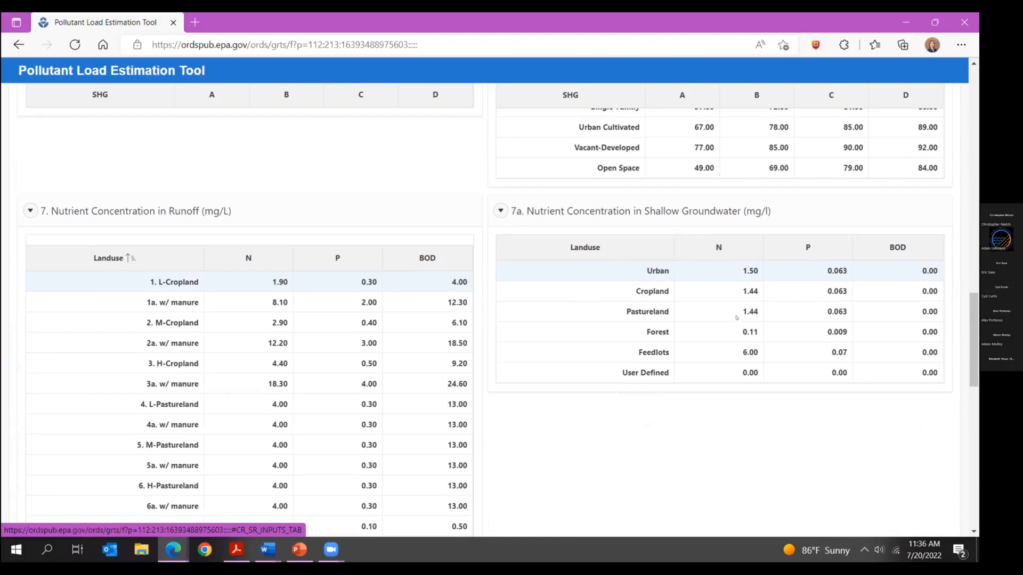
{"action": "scroll", "coordinate": [736, 318], "scroll_direction": "up", "scroll_amount": 12}
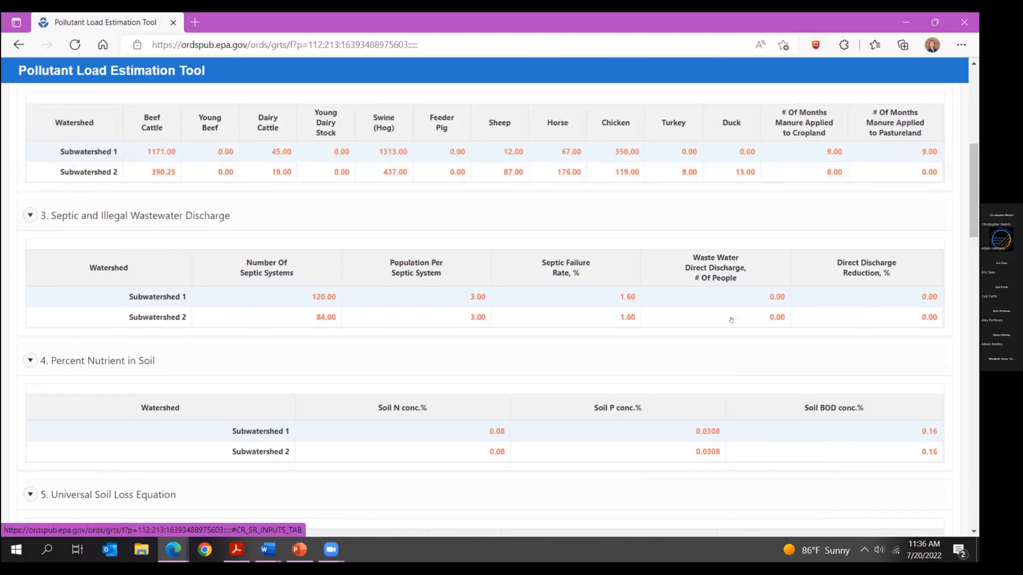
{"action": "scroll", "coordinate": [731, 320], "scroll_direction": "up", "scroll_amount": 5}
- Compare the total loads with and without treating all subwatersheds as part of a single watershed, leaving the option off
{"action": "left_click", "coordinate": [143, 227]}
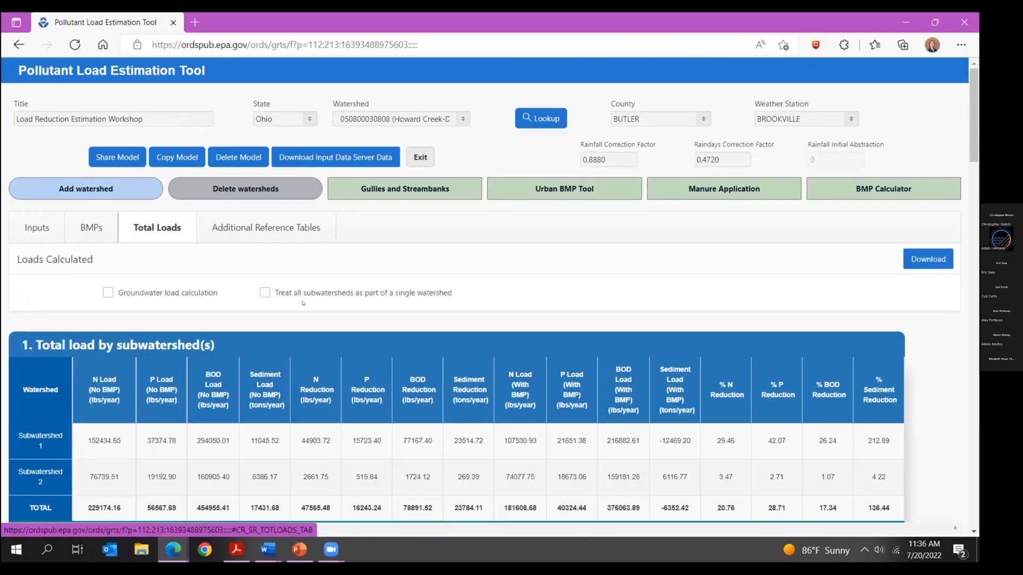
{"action": "left_click", "coordinate": [262, 293]}
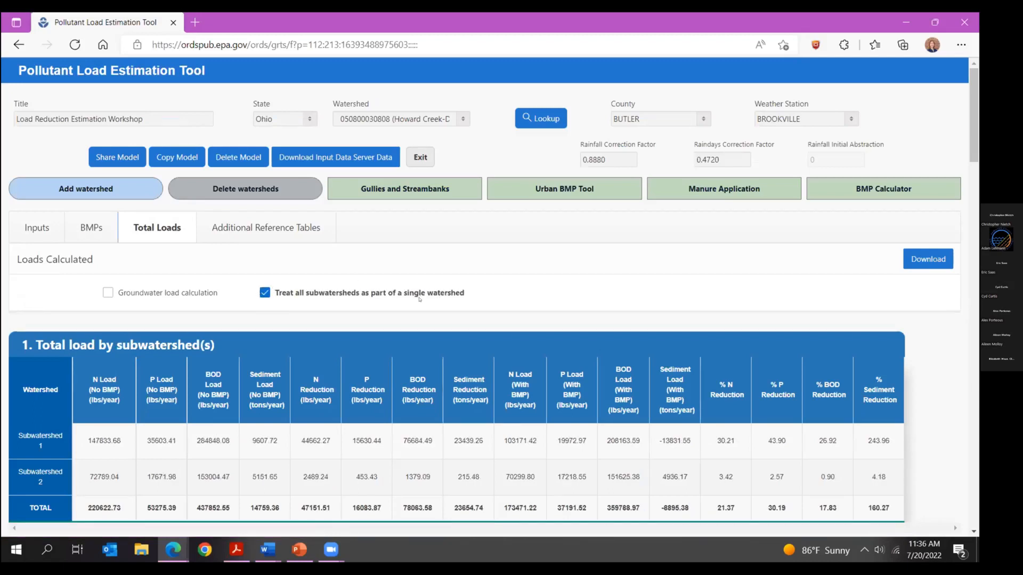
{"action": "left_click", "coordinate": [265, 293]}
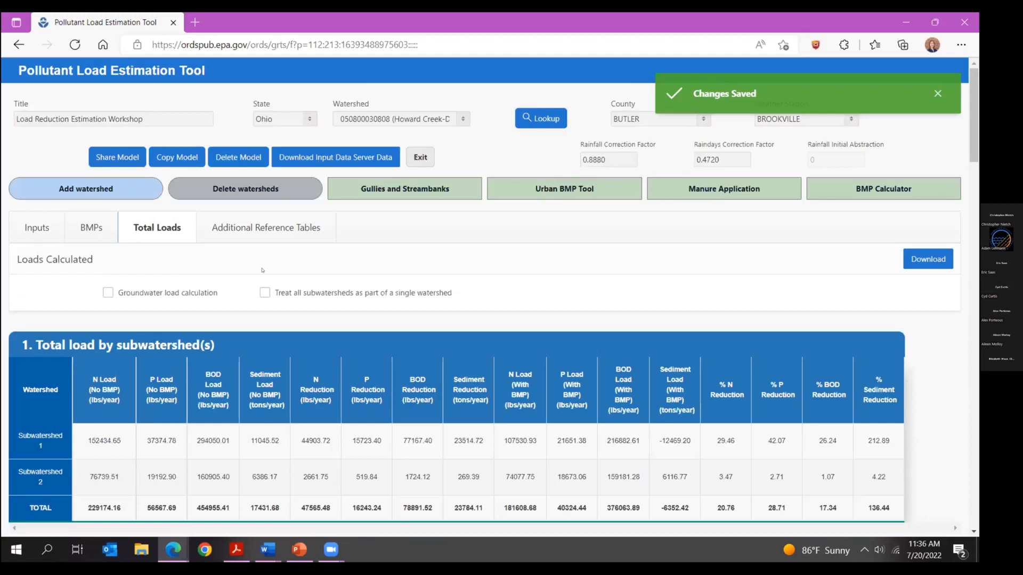
{"action": "scroll", "coordinate": [279, 225], "scroll_direction": "down", "scroll_amount": 1}
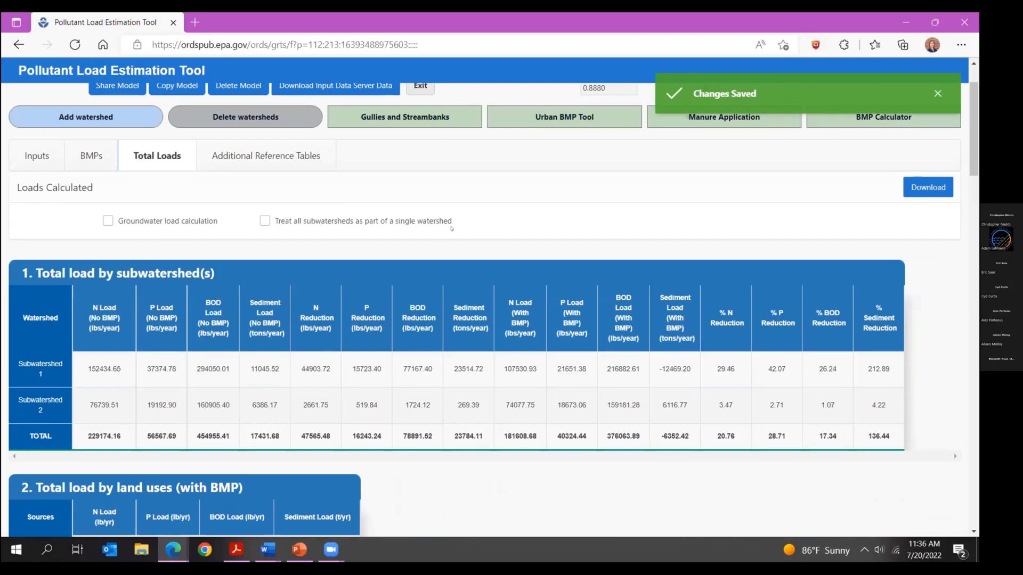
{"action": "left_click", "coordinate": [264, 221]}
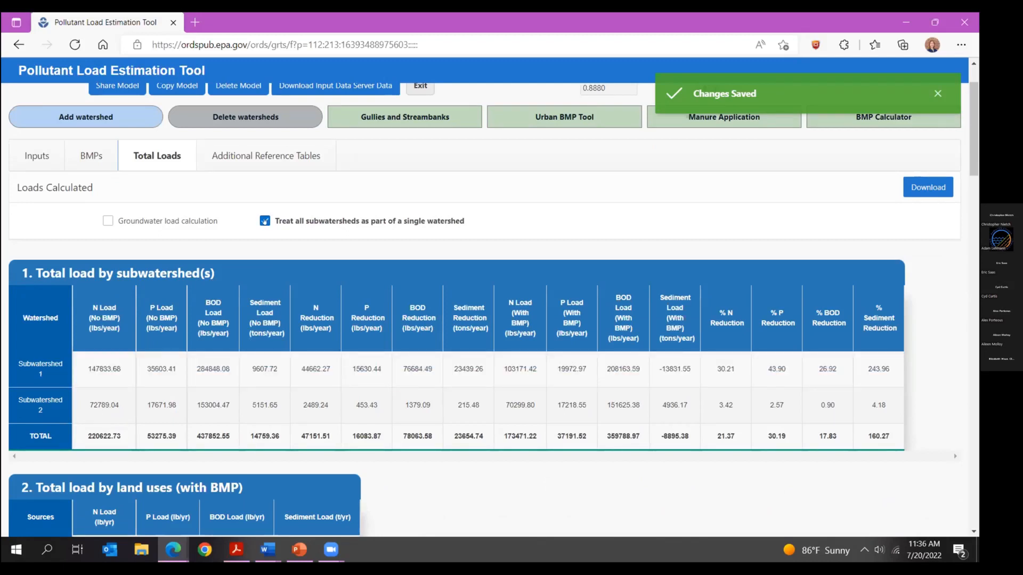
{"action": "left_click", "coordinate": [265, 220]}
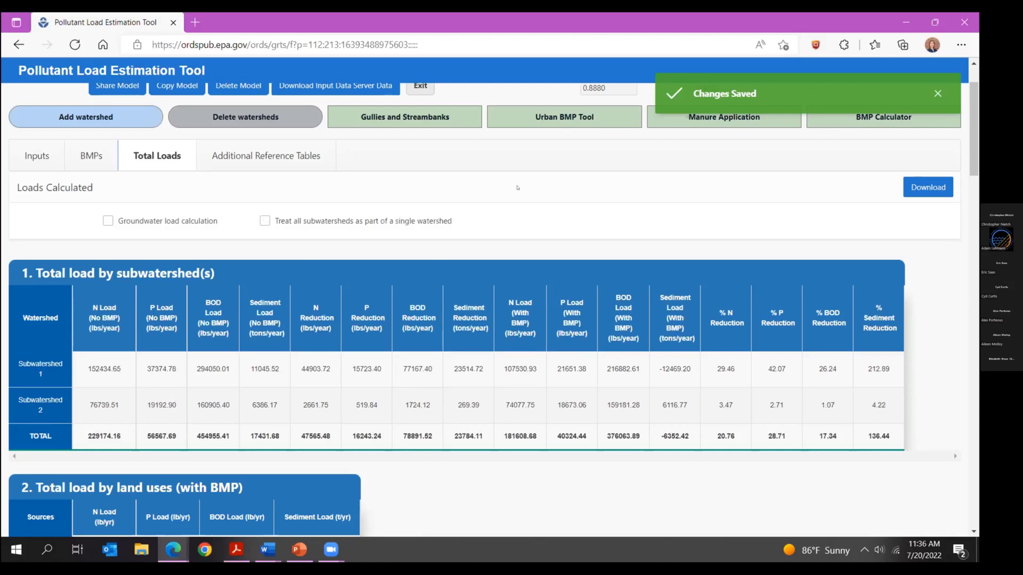
{"action": "left_click", "coordinate": [925, 188]}
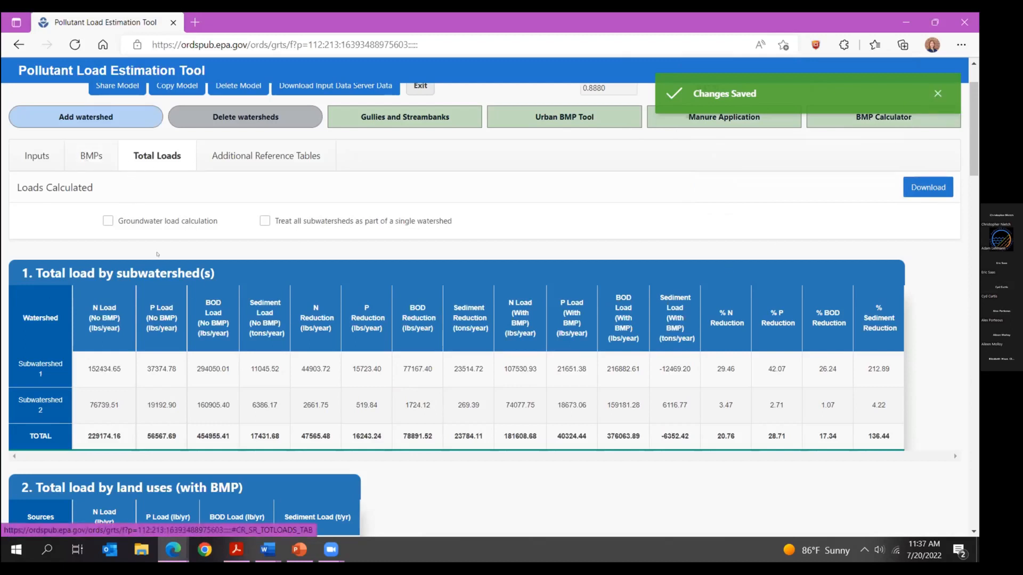
- View the list of input, BMP, reference and extra tables available for download from the model inputs, and close it without downloading
{"action": "left_click", "coordinate": [36, 156]}
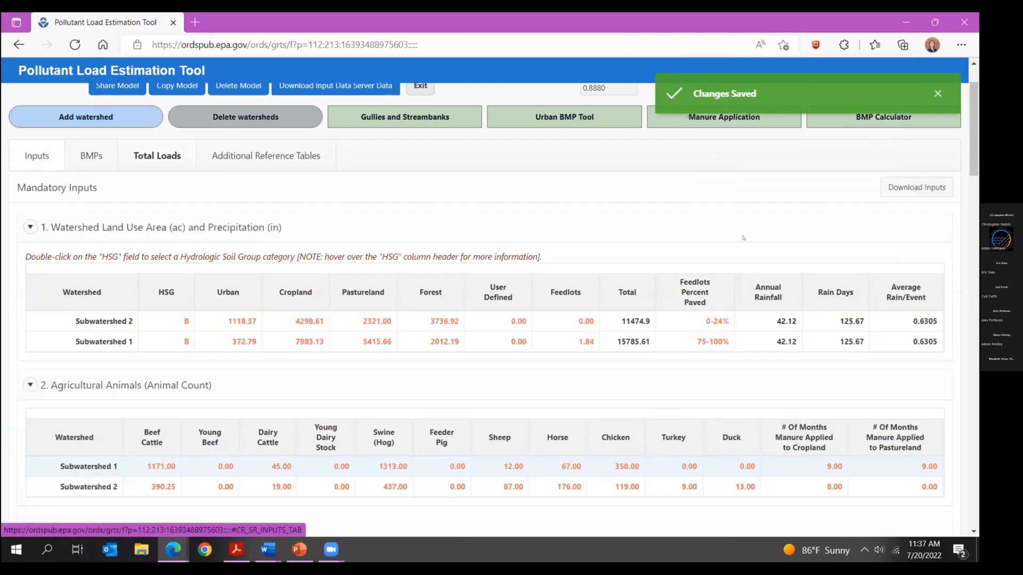
{"action": "left_click", "coordinate": [908, 187]}
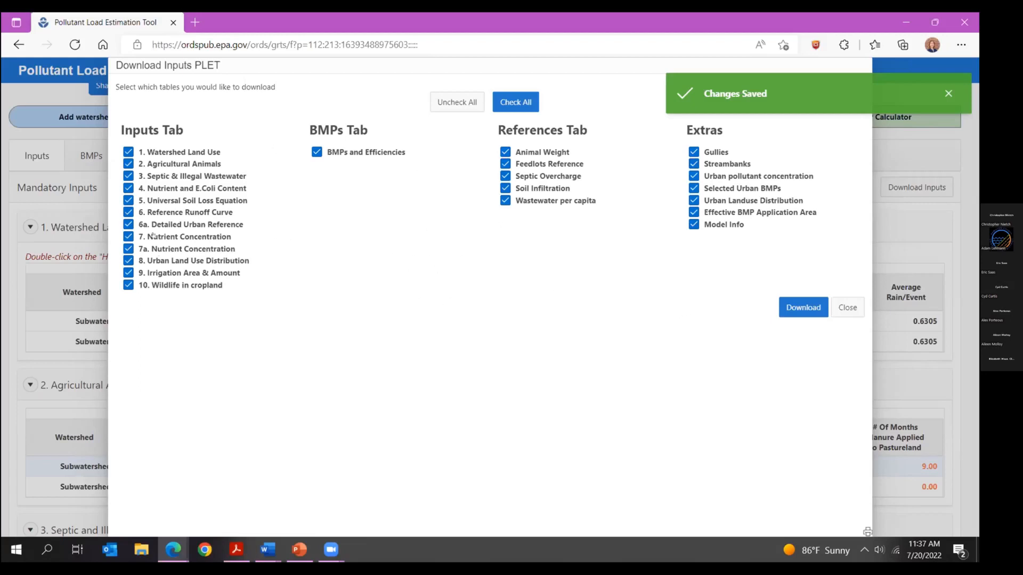
{"action": "left_click", "coordinate": [848, 308]}
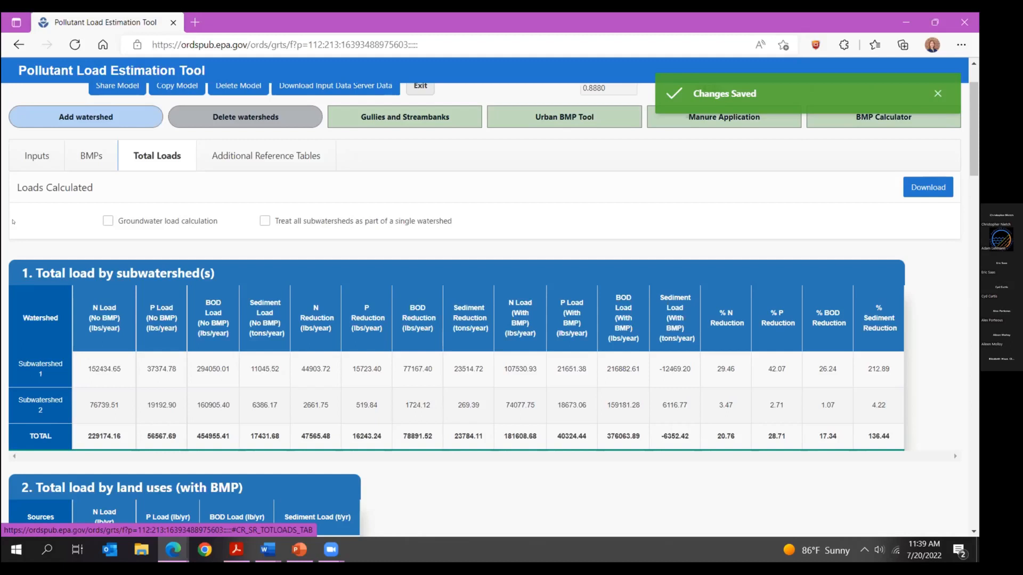
- Examine the total loads by subwatershed and the total loads by land use with BMPs
{"action": "scroll", "coordinate": [14, 220], "scroll_direction": "down", "scroll_amount": 1}
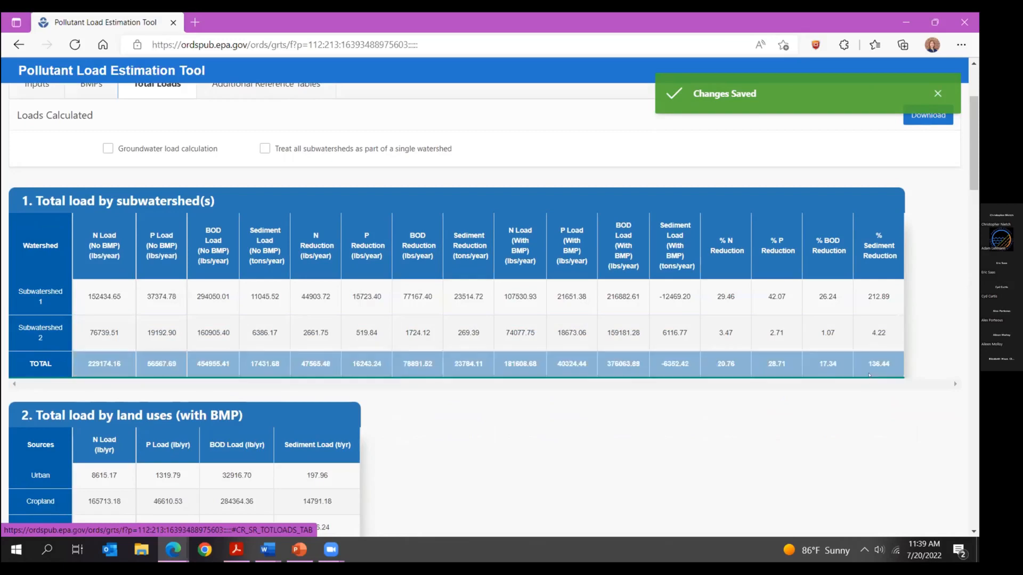
{"action": "scroll", "coordinate": [425, 424], "scroll_direction": "down", "scroll_amount": 5}
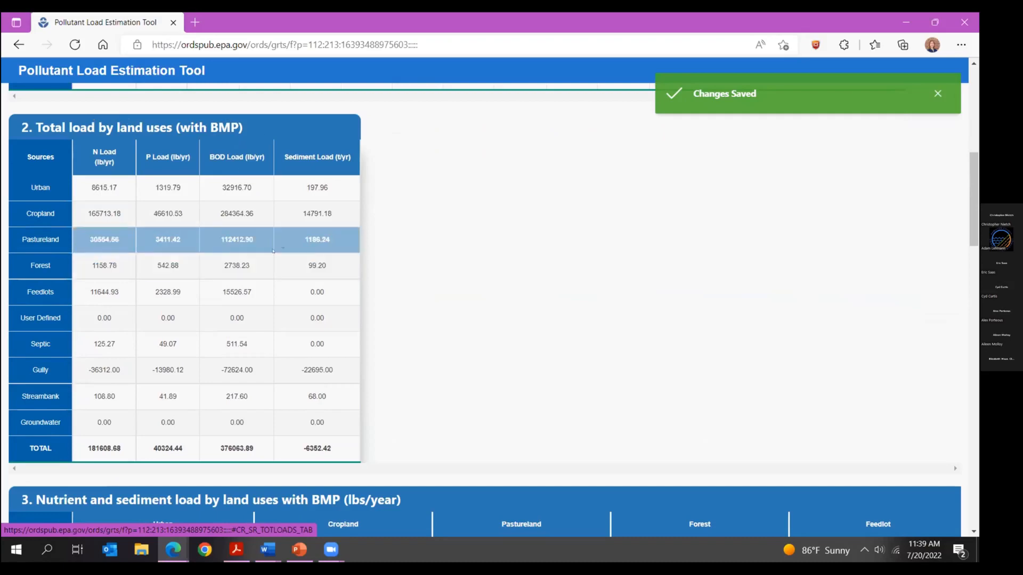
{"action": "scroll", "coordinate": [533, 303], "scroll_direction": "down", "scroll_amount": 1}
{"action": "scroll", "coordinate": [532, 303], "scroll_direction": "down", "scroll_amount": 3}
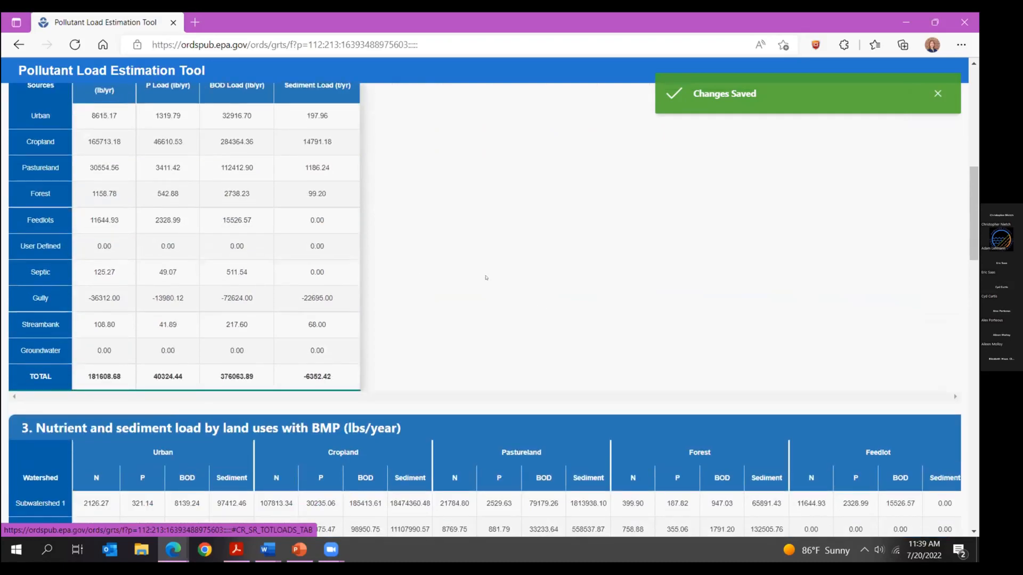
{"action": "scroll", "coordinate": [484, 277], "scroll_direction": "up", "scroll_amount": 2}
{"action": "scroll", "coordinate": [484, 277], "scroll_direction": "up", "scroll_amount": 1}
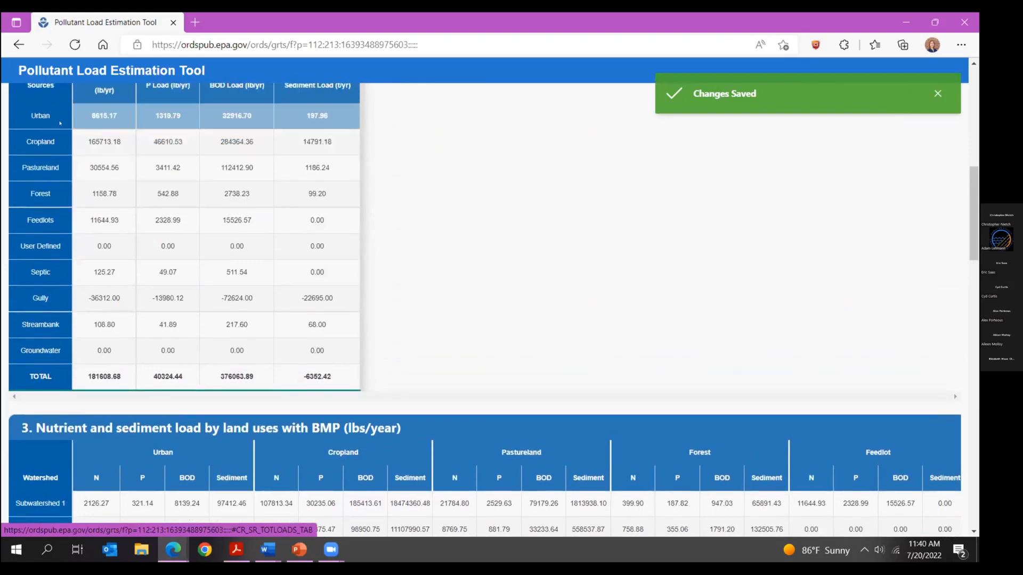
{"action": "scroll", "coordinate": [531, 291], "scroll_direction": "up", "scroll_amount": 1}
{"action": "scroll", "coordinate": [531, 291], "scroll_direction": "up", "scroll_amount": 6}
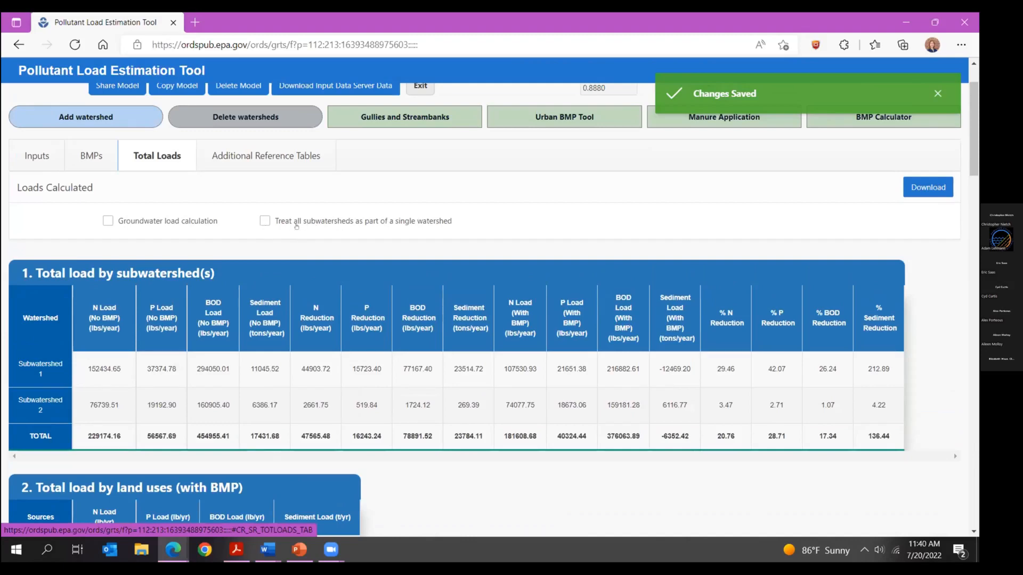
- Review the remaining load tables: nutrient and sediment loads by land use, groundwater loads, and urban pollutant loads
{"action": "scroll", "coordinate": [62, 421], "scroll_direction": "down", "scroll_amount": 3}
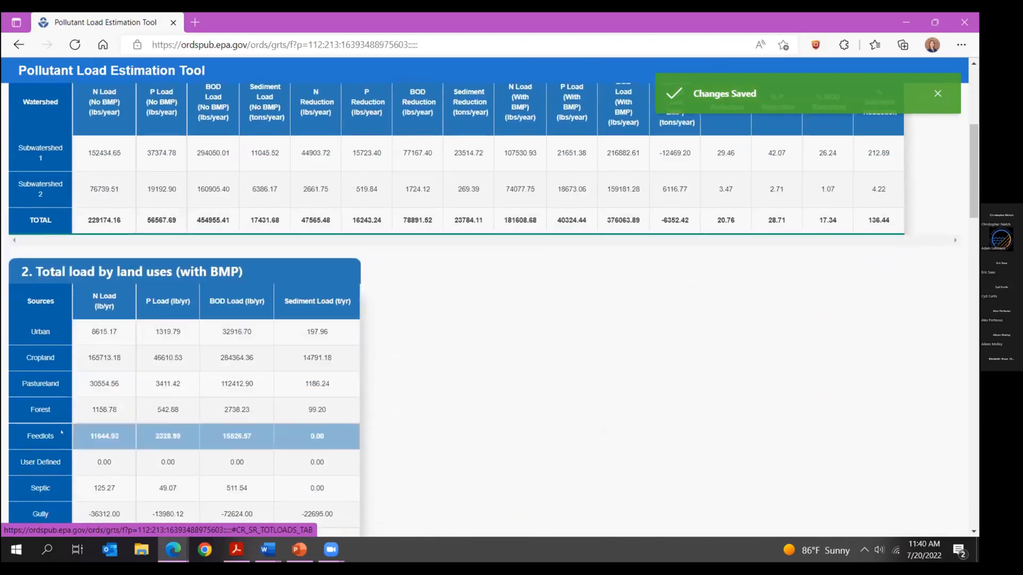
{"action": "scroll", "coordinate": [61, 432], "scroll_direction": "down", "scroll_amount": 2}
{"action": "scroll", "coordinate": [192, 343], "scroll_direction": "down", "scroll_amount": 4}
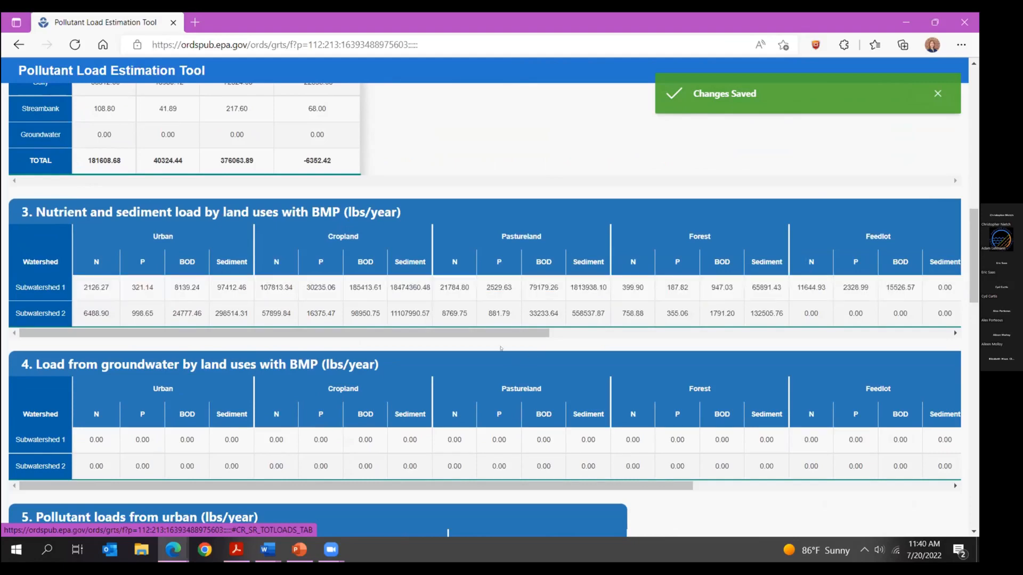
{"action": "left_click_drag", "start_coordinate": [485, 333], "coordinate": [163, 290]}
{"action": "scroll", "coordinate": [164, 283], "scroll_direction": "down", "scroll_amount": 1}
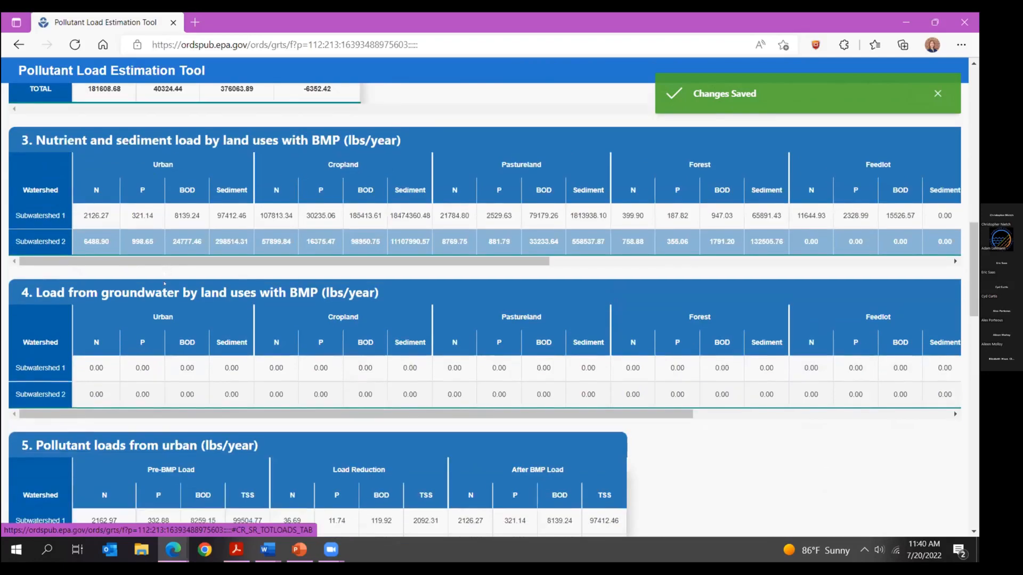
{"action": "scroll", "coordinate": [164, 298], "scroll_direction": "down", "scroll_amount": 1}
{"action": "left_click_drag", "start_coordinate": [164, 341], "coordinate": [80, 341]}
{"action": "scroll", "coordinate": [86, 298], "scroll_direction": "down", "scroll_amount": 3}
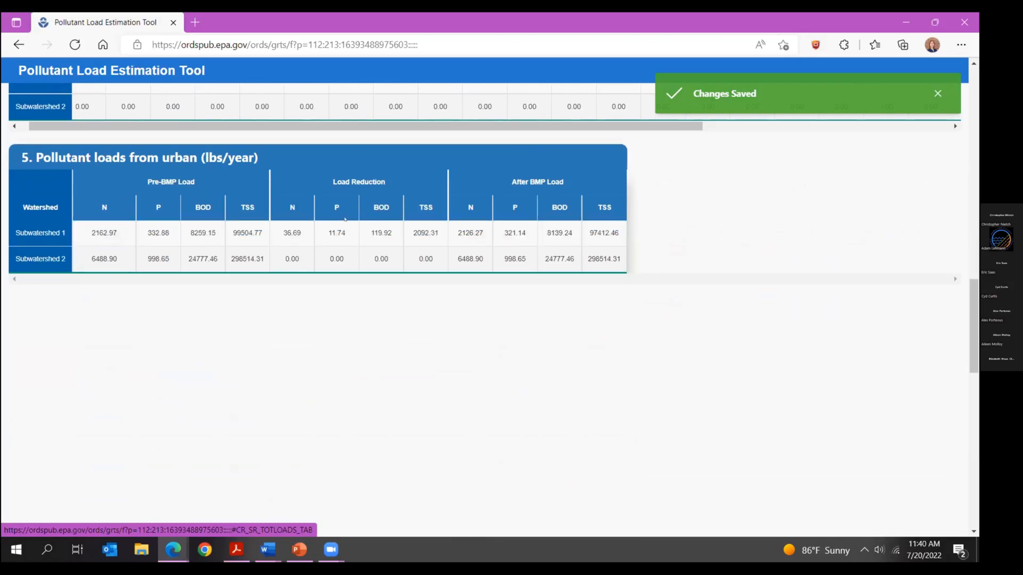
{"action": "scroll", "coordinate": [568, 325], "scroll_direction": "down", "scroll_amount": 1}
{"action": "scroll", "coordinate": [533, 341], "scroll_direction": "up", "scroll_amount": 3}
{"action": "scroll", "coordinate": [491, 352], "scroll_direction": "up", "scroll_amount": 2}
{"action": "scroll", "coordinate": [159, 390], "scroll_direction": "up", "scroll_amount": 2}
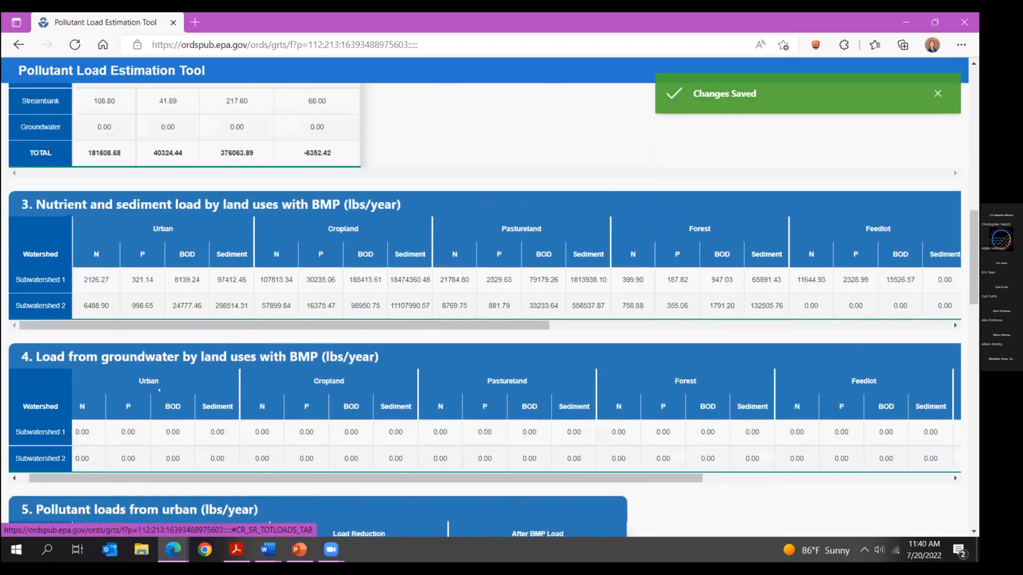
{"action": "scroll", "coordinate": [159, 390], "scroll_direction": "up", "scroll_amount": 5}
{"action": "scroll", "coordinate": [482, 307], "scroll_direction": "up", "scroll_amount": 6}
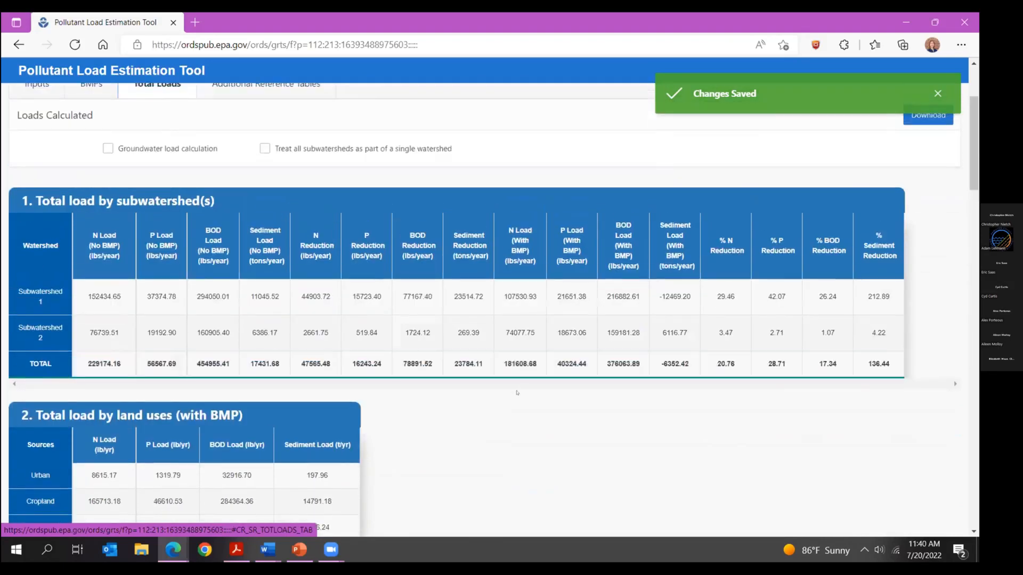
{"action": "scroll", "coordinate": [517, 393], "scroll_direction": "up", "scroll_amount": 3}
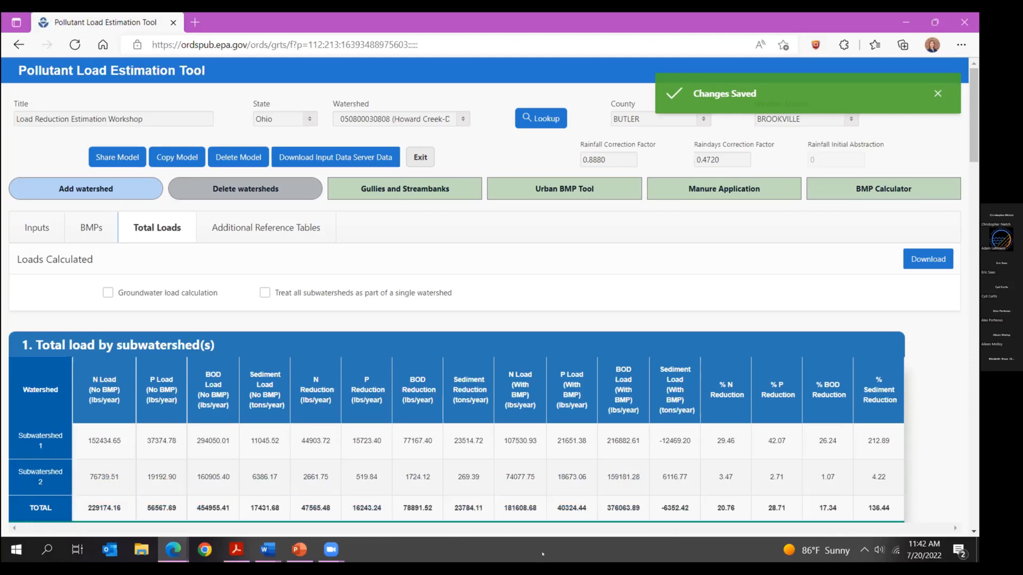
- Reopen the input tables' download selection from the mandatory inputs to check its options, and close it
{"action": "left_click", "coordinate": [28, 234]}
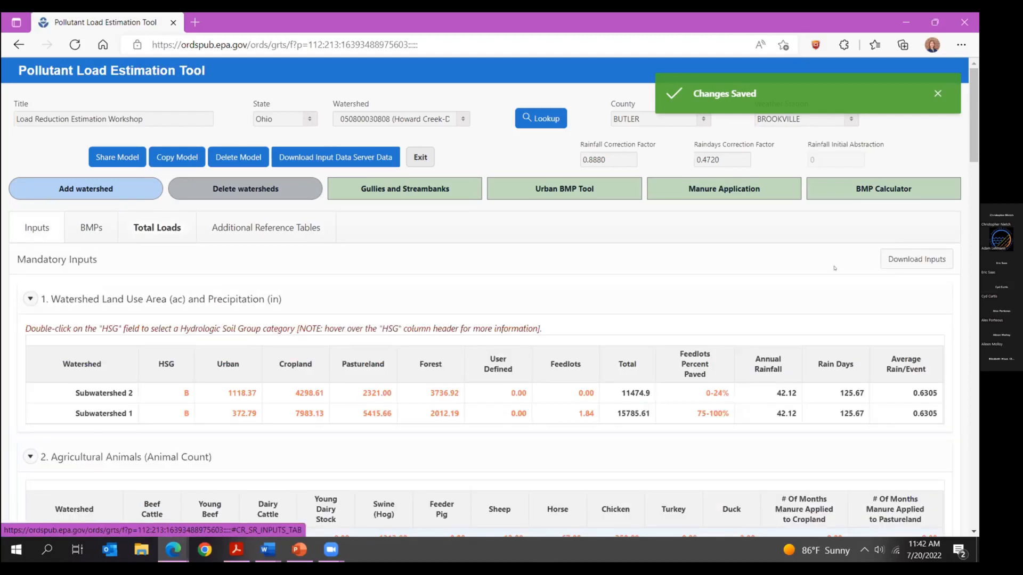
{"action": "left_click", "coordinate": [914, 259]}
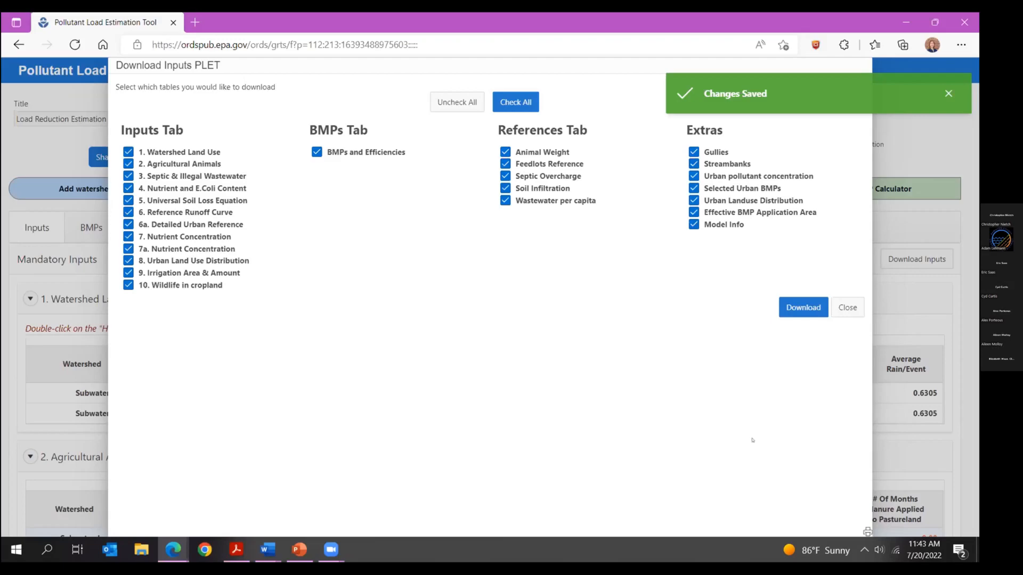
{"action": "left_click", "coordinate": [840, 307]}
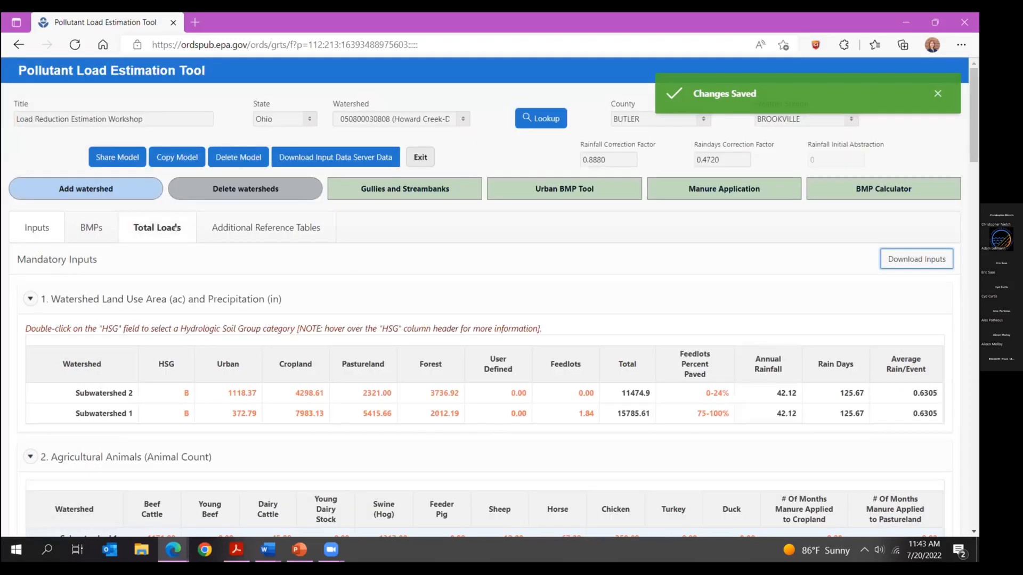
- Compare Subwatershed 1's load reductions with the gully row of the land use loads in the total loads results
{"action": "left_click", "coordinate": [176, 228]}
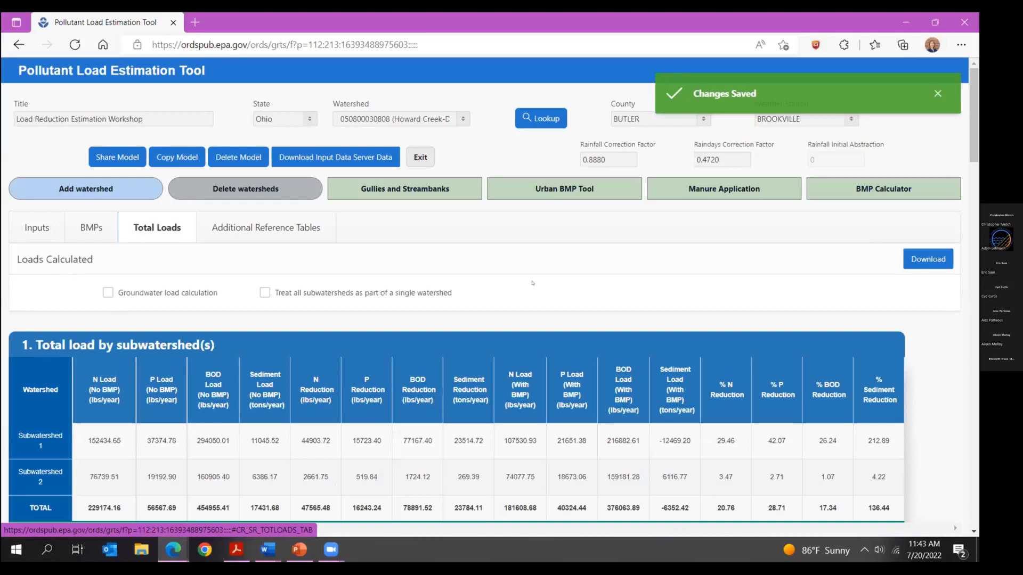
{"action": "scroll", "coordinate": [532, 282], "scroll_direction": "down", "scroll_amount": 4}
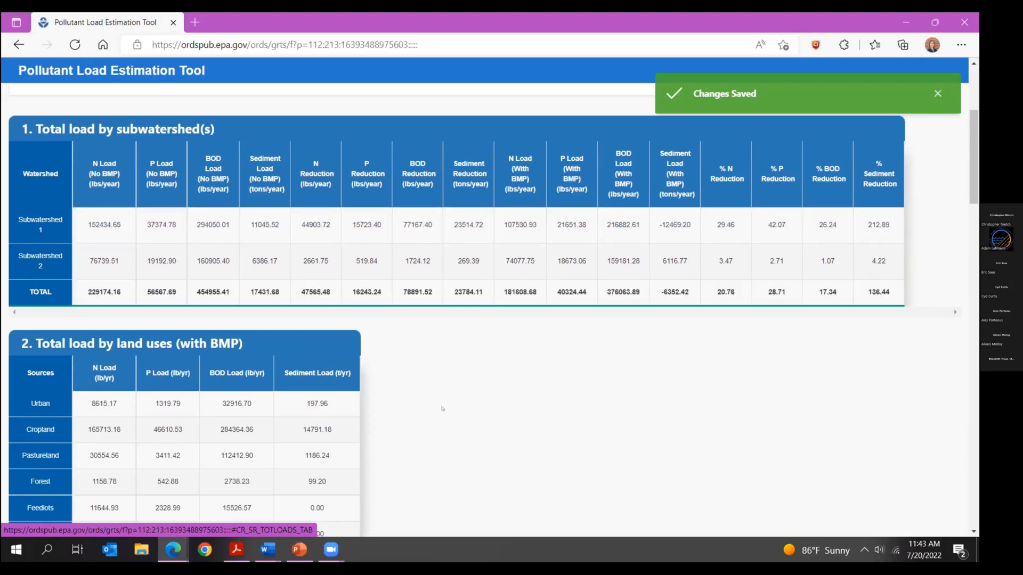
{"action": "scroll", "coordinate": [433, 391], "scroll_direction": "down", "scroll_amount": 1}
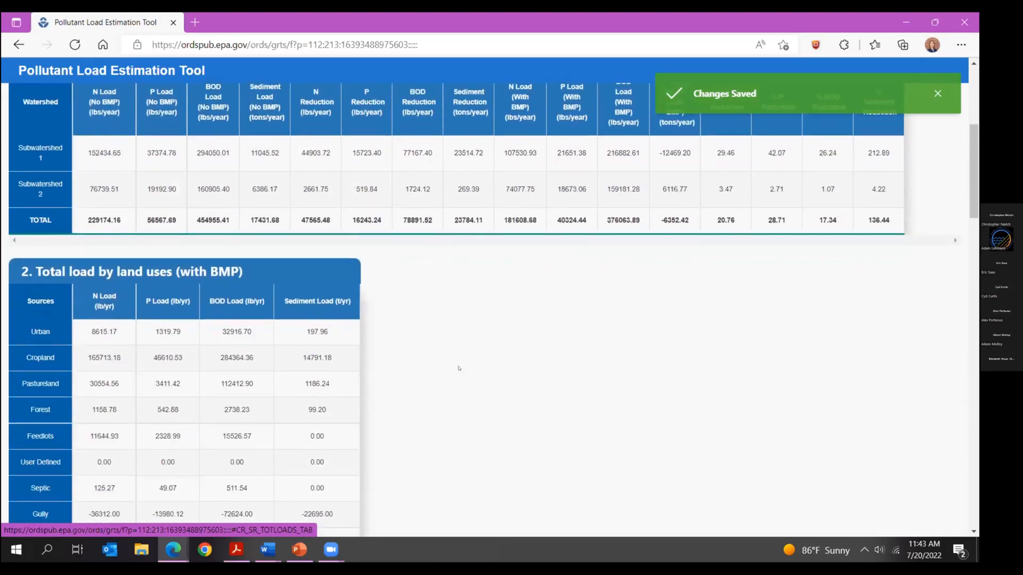
{"action": "scroll", "coordinate": [459, 368], "scroll_direction": "down", "scroll_amount": 1}
{"action": "scroll", "coordinate": [459, 368], "scroll_direction": "up", "scroll_amount": 3}
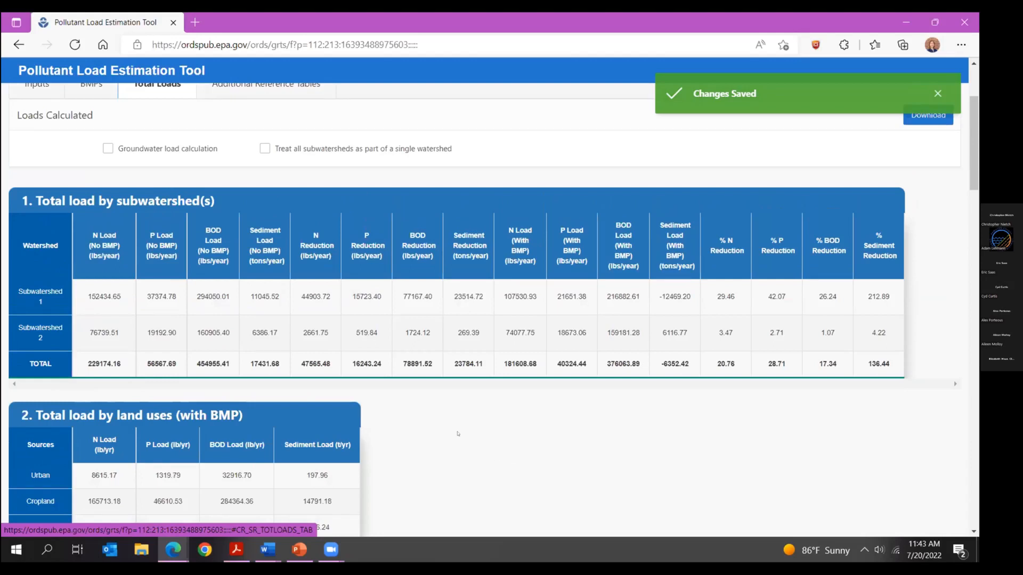
{"action": "scroll", "coordinate": [457, 434], "scroll_direction": "down", "scroll_amount": 3}
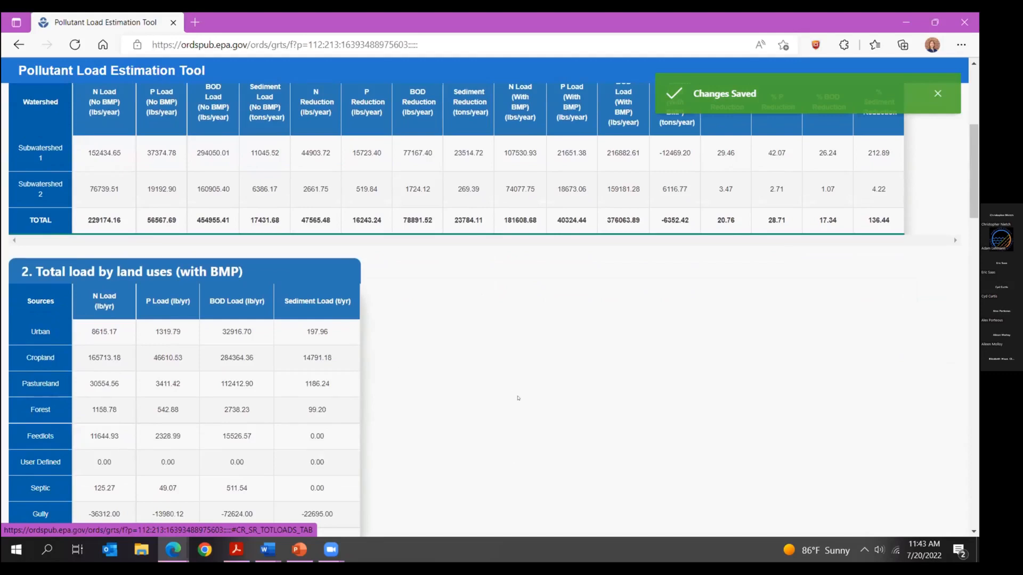
{"action": "scroll", "coordinate": [581, 381], "scroll_direction": "down", "scroll_amount": 2}
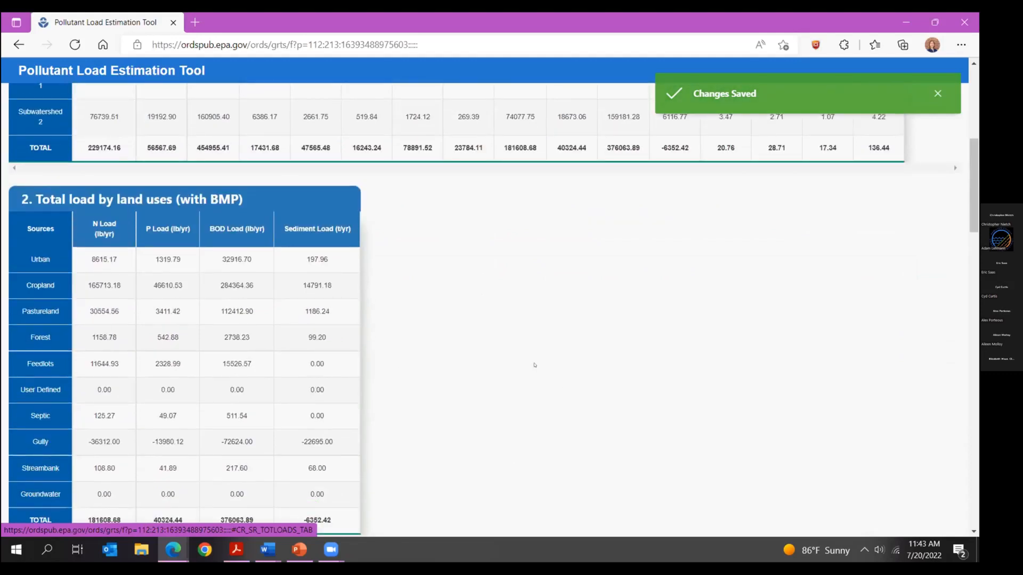
{"action": "scroll", "coordinate": [533, 362], "scroll_direction": "up", "scroll_amount": 2}
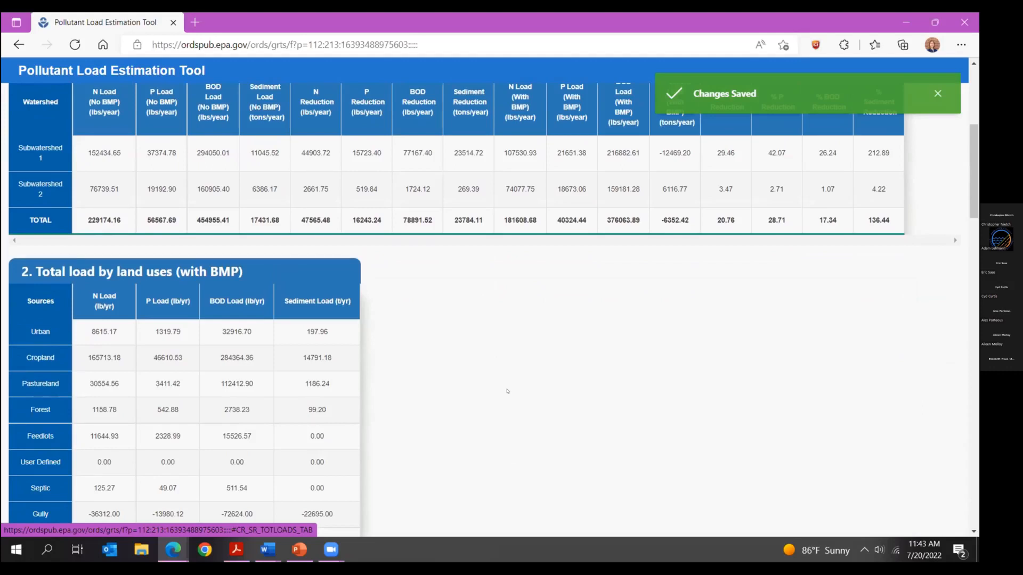
{"action": "scroll", "coordinate": [532, 381], "scroll_direction": "up", "scroll_amount": 2}
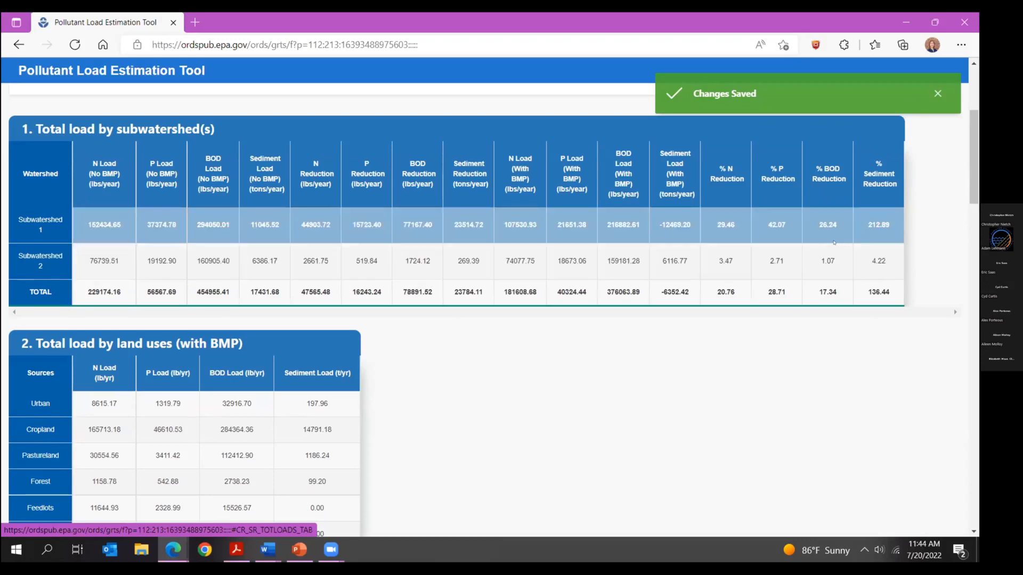
{"action": "scroll", "coordinate": [447, 416], "scroll_direction": "down", "scroll_amount": 3}
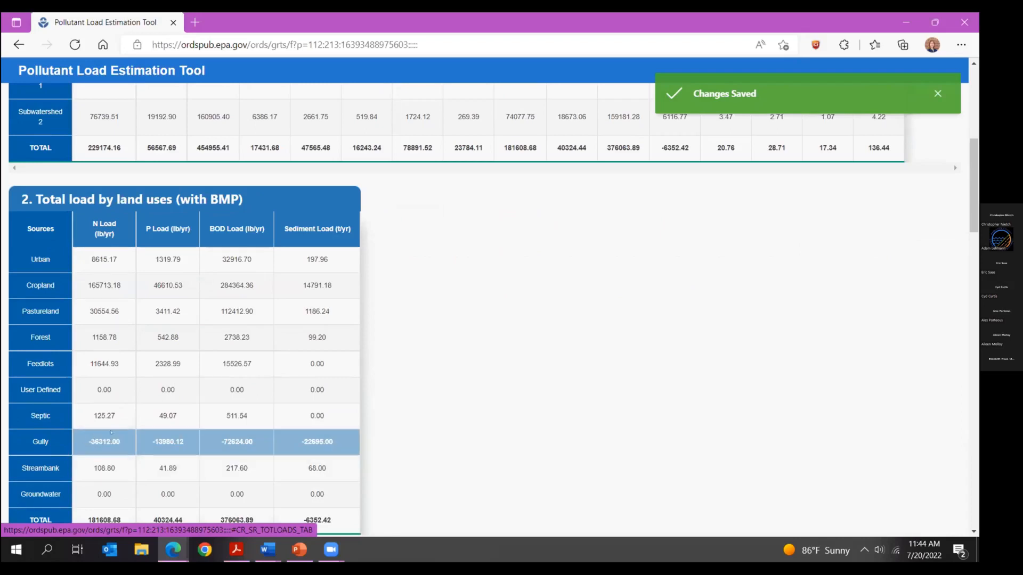
{"action": "scroll", "coordinate": [418, 406], "scroll_direction": "up", "scroll_amount": 4}
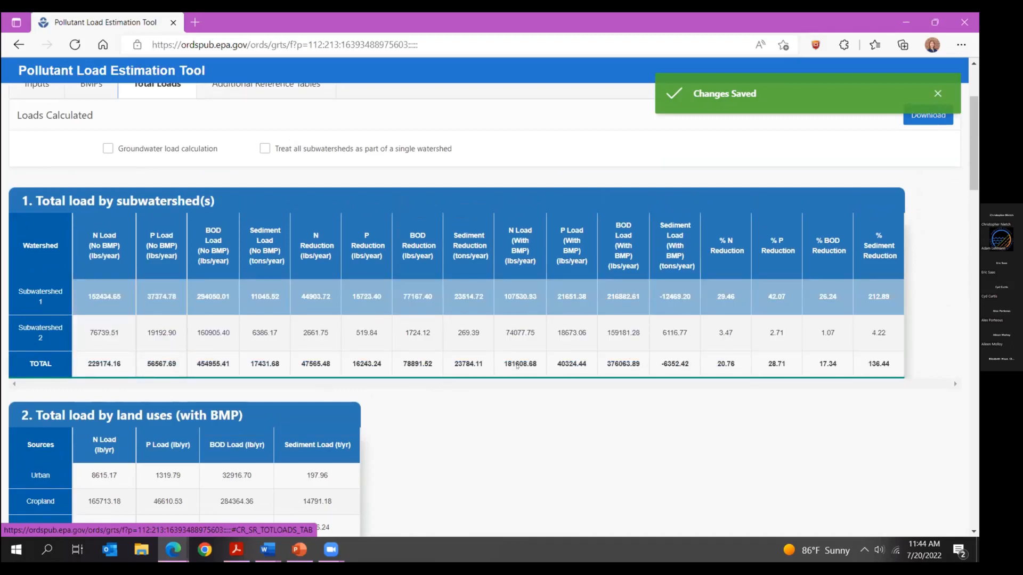
- Set the BMP efficiency of Subwatershed 1's "All gullies" entry to 0.9 and close the Gullies and Streambanks form
{"action": "scroll", "coordinate": [631, 393], "scroll_direction": "up", "scroll_amount": 3}
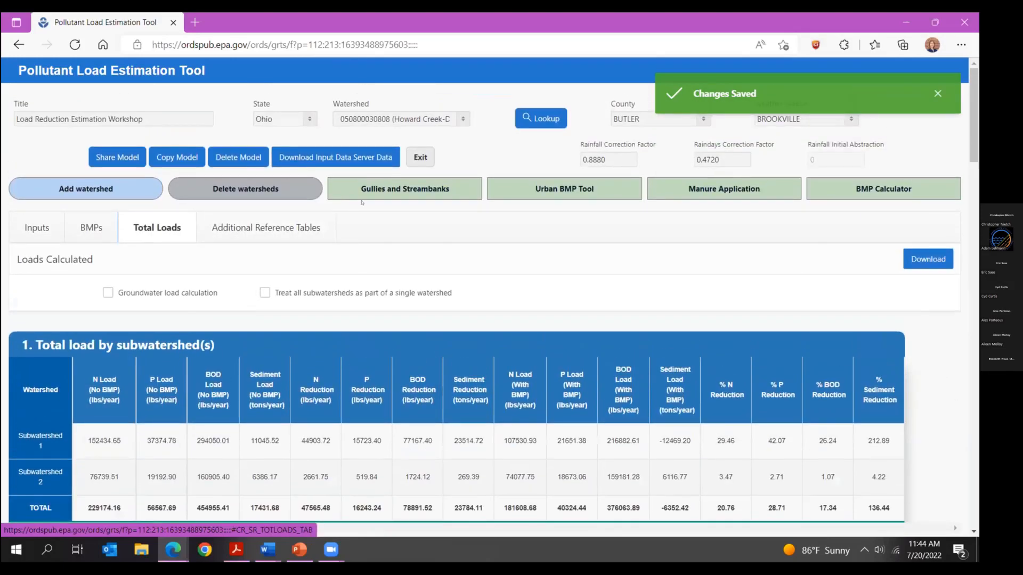
{"action": "left_click", "coordinate": [364, 195]}
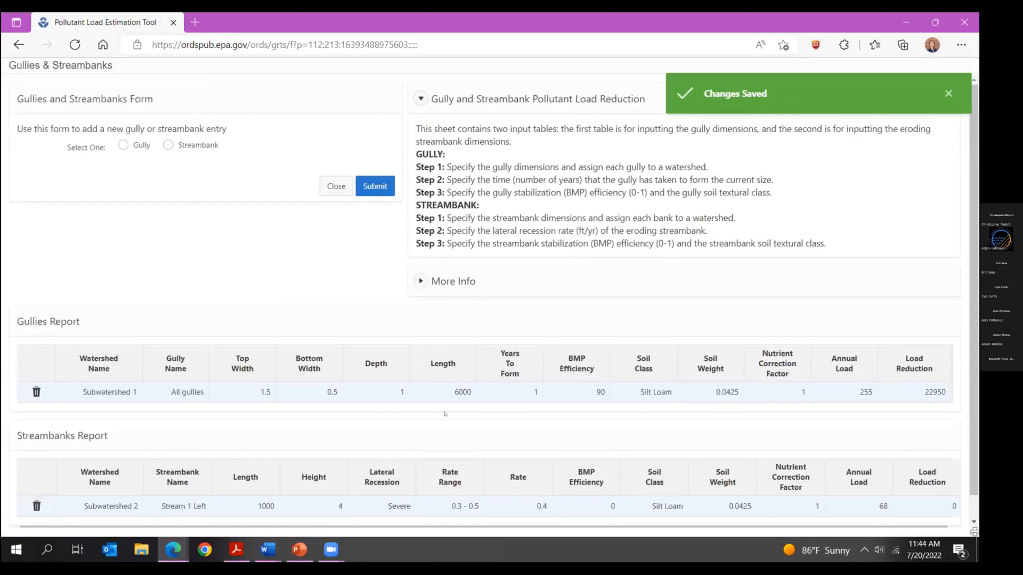
{"action": "left_click", "coordinate": [591, 392]}
{"action": "left_click", "coordinate": [597, 392]}
{"action": "key", "text": "ctrl+a"}
{"action": "type", "text": "0.9"}
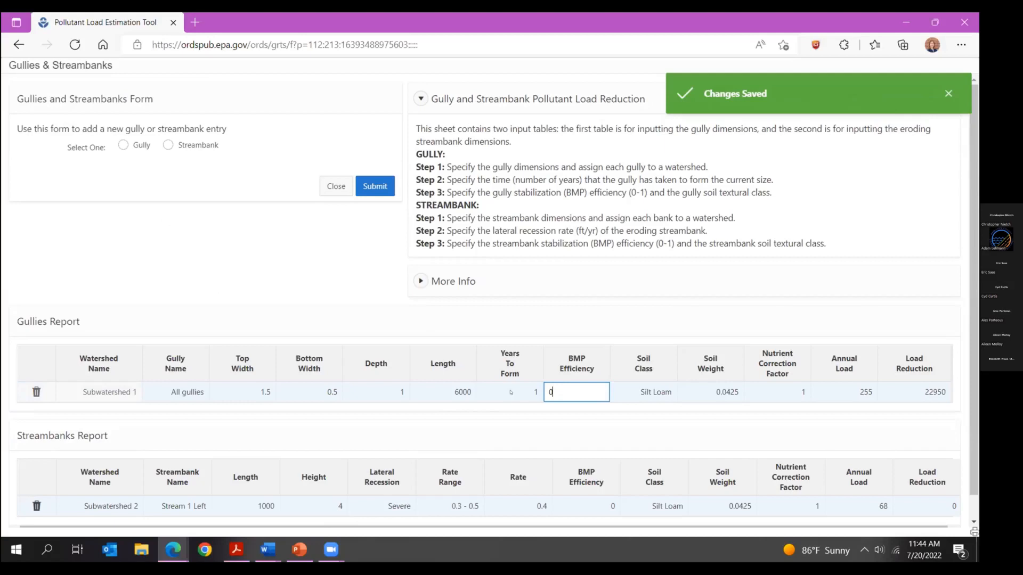
{"action": "left_click", "coordinate": [533, 416]}
{"action": "left_click", "coordinate": [336, 186]}
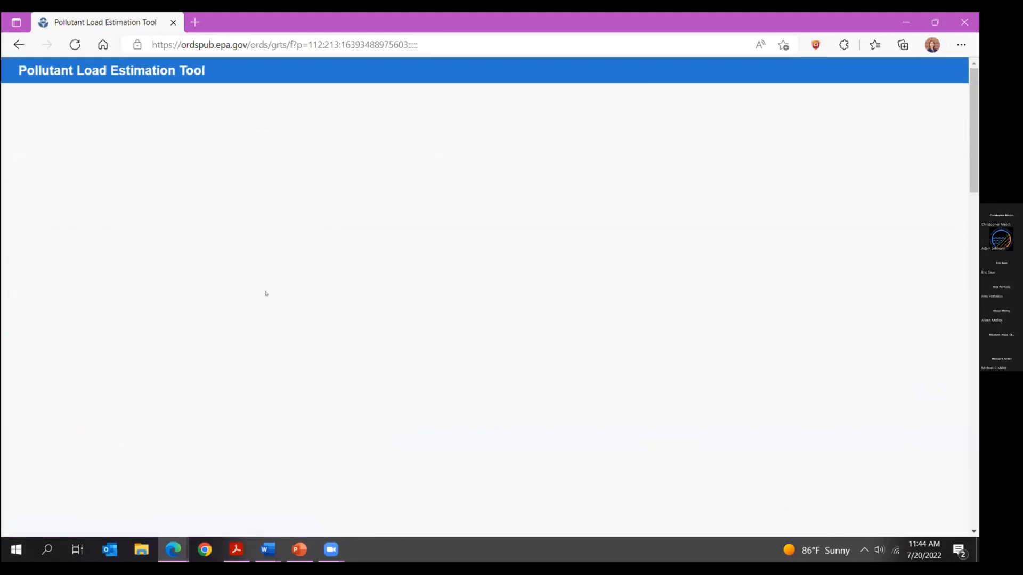
- Show the recalculated total loads and examine the reductions by subwatershed
{"action": "left_click", "coordinate": [152, 229]}
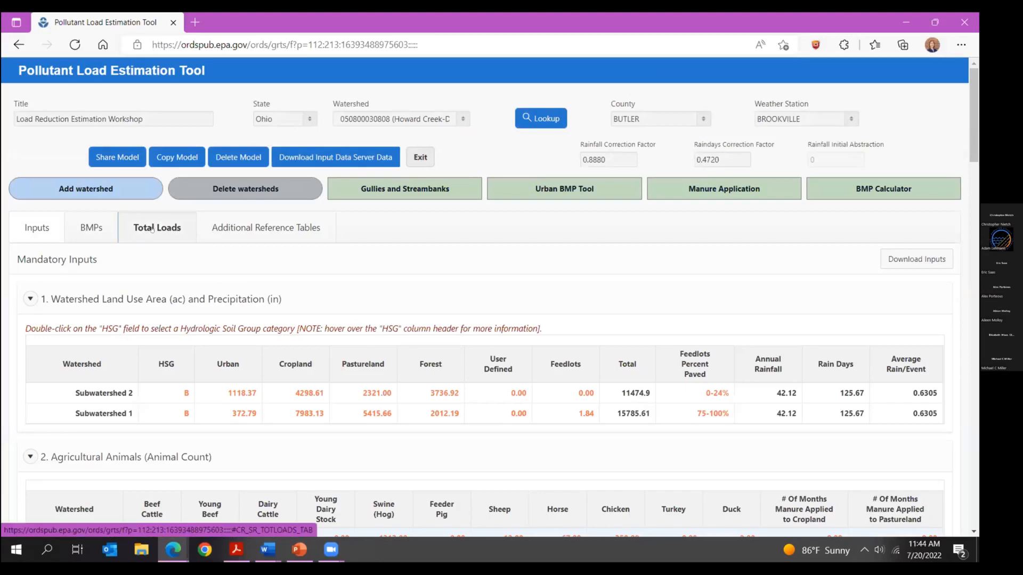
{"action": "scroll", "coordinate": [892, 381], "scroll_direction": "down", "scroll_amount": 3}
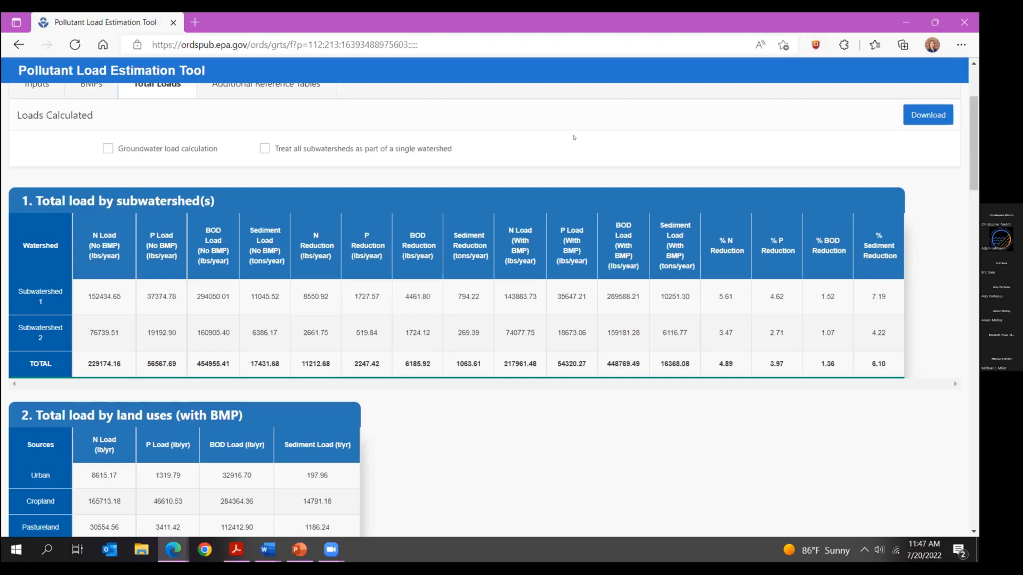
{"action": "scroll", "coordinate": [574, 137], "scroll_direction": "up", "scroll_amount": 3}
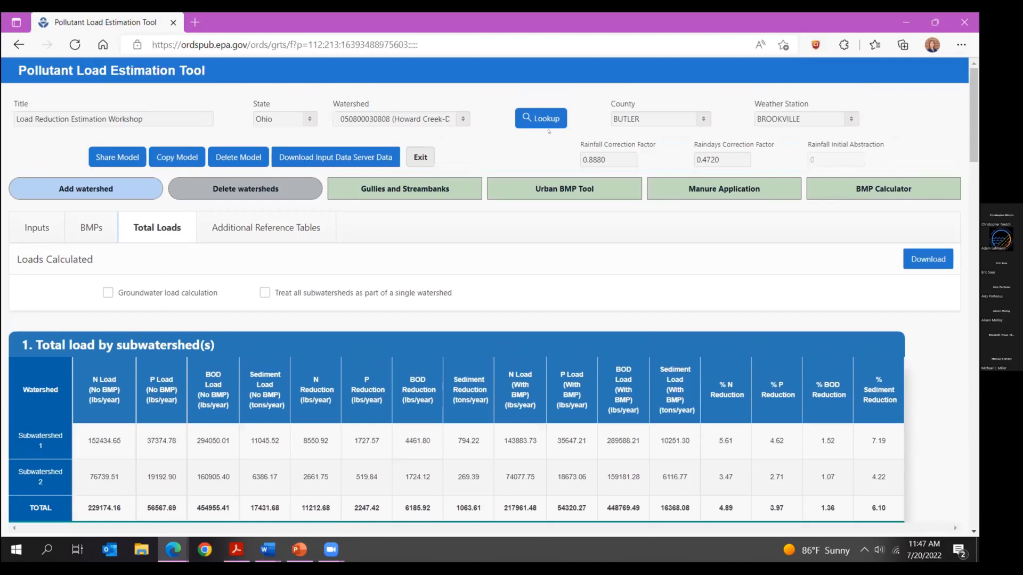
- Open the BMP Calculator and look through the BMP types offered for Subwatershed 1's Cropland land use
{"action": "left_click", "coordinate": [870, 189]}
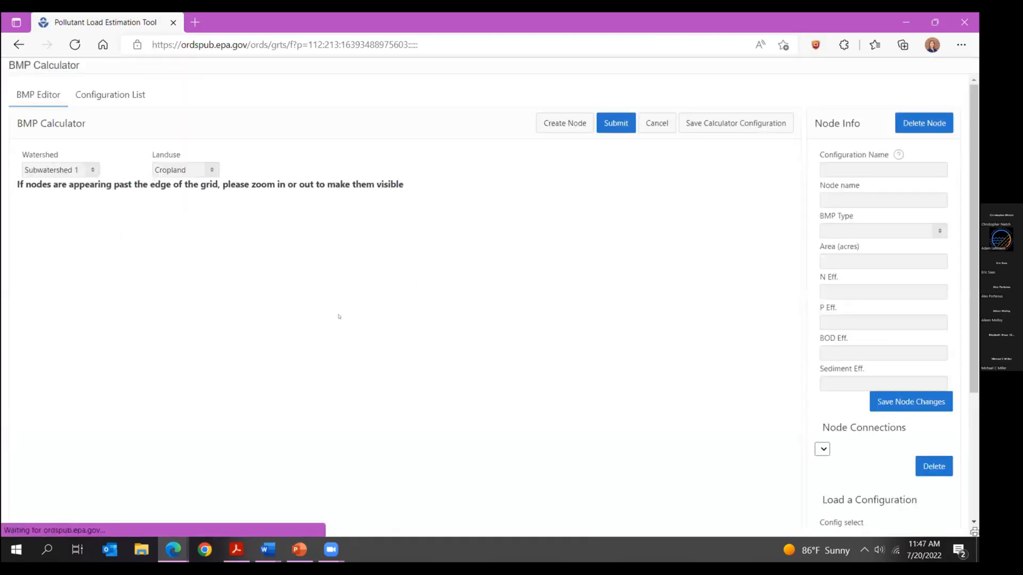
{"action": "left_click", "coordinate": [210, 170]}
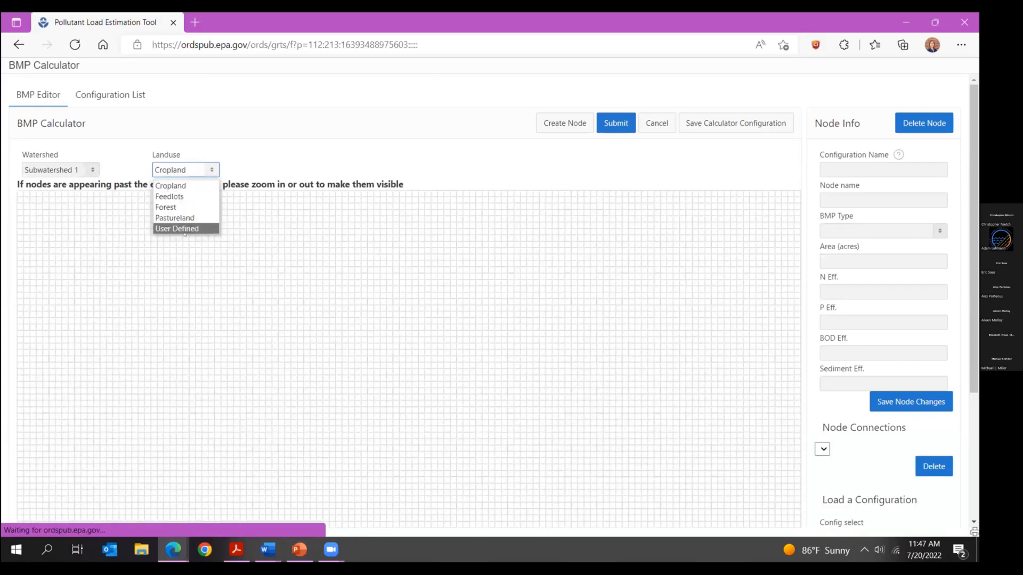
{"action": "left_click", "coordinate": [170, 185]}
{"action": "left_click", "coordinate": [884, 231]}
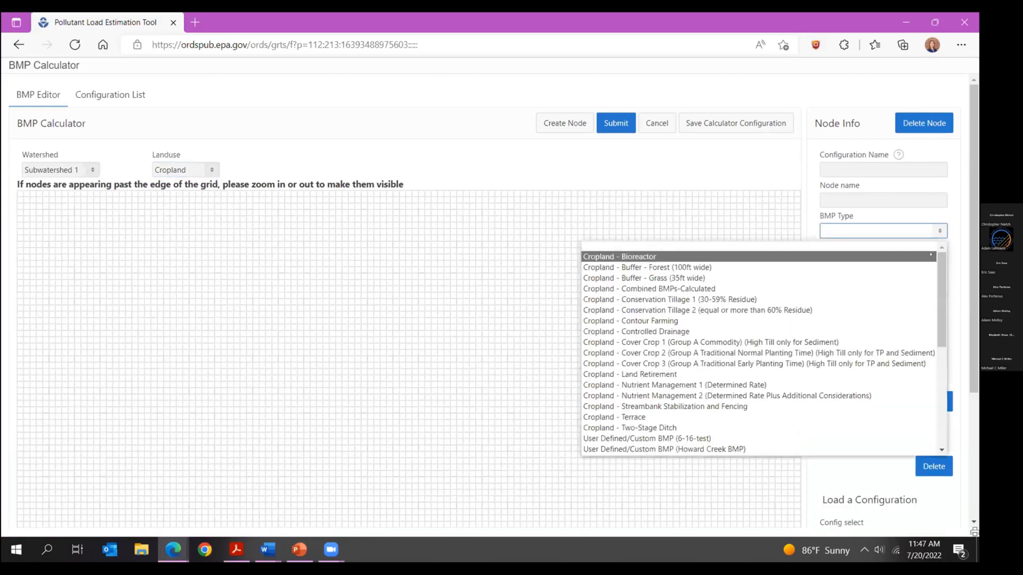
{"action": "scroll", "coordinate": [933, 276], "scroll_direction": "down", "scroll_amount": 5}
{"action": "scroll", "coordinate": [931, 259], "scroll_direction": "up", "scroll_amount": 3}
{"action": "scroll", "coordinate": [931, 258], "scroll_direction": "up", "scroll_amount": 2}
- Switch the BMP Calculator's land use to User Defined and look through its available BMP types
{"action": "left_click", "coordinate": [210, 170]}
{"action": "left_click", "coordinate": [177, 214]}
{"action": "left_click", "coordinate": [937, 231]}
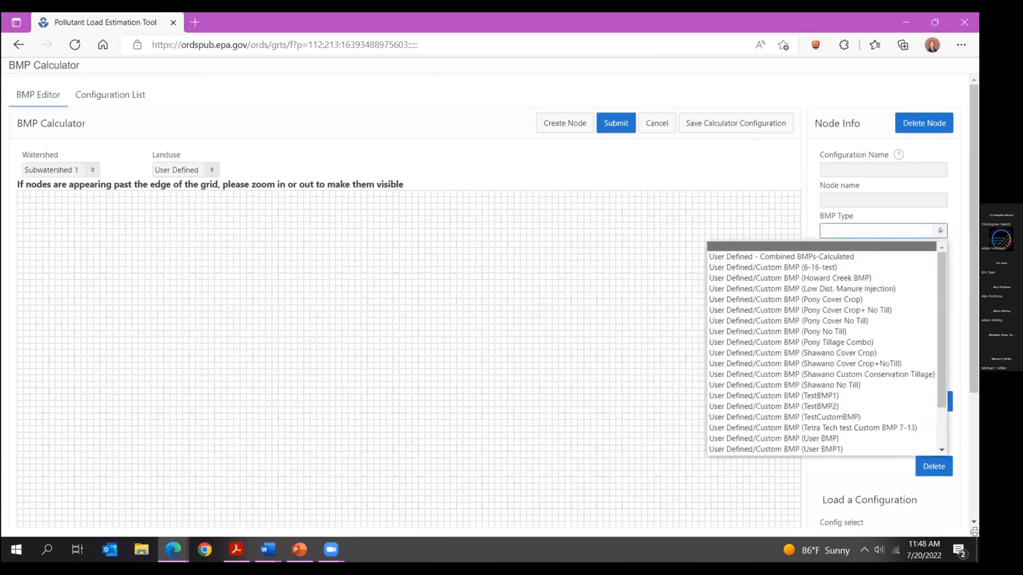
{"action": "scroll", "coordinate": [939, 268], "scroll_direction": "down", "scroll_amount": 3}
{"action": "scroll", "coordinate": [939, 268], "scroll_direction": "up", "scroll_amount": 3}
- Recheck the land use choices and the custom BMP types for User Defined, and cancel the BMP Calculator
{"action": "left_click", "coordinate": [176, 170]}
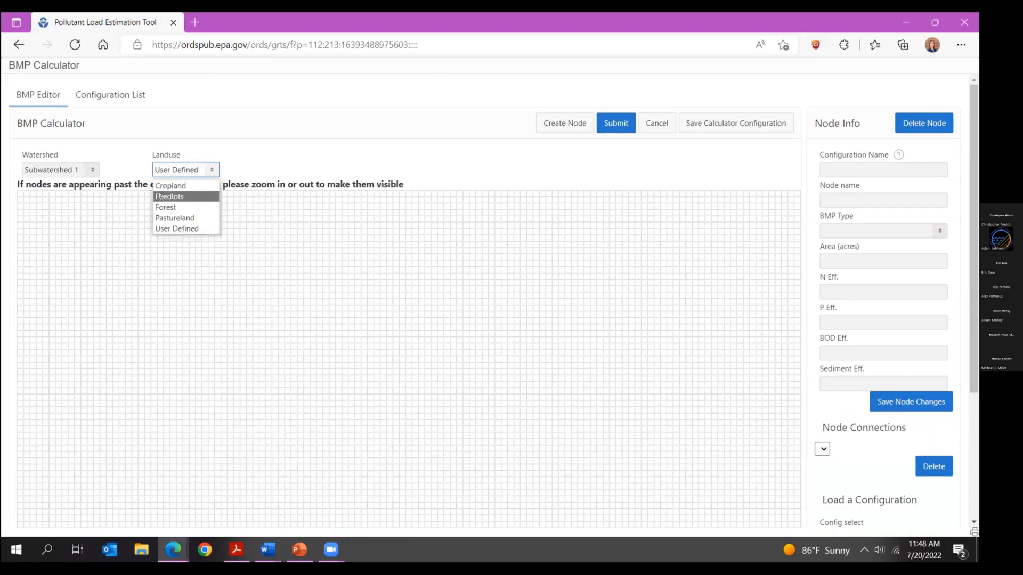
{"action": "left_click", "coordinate": [241, 155]}
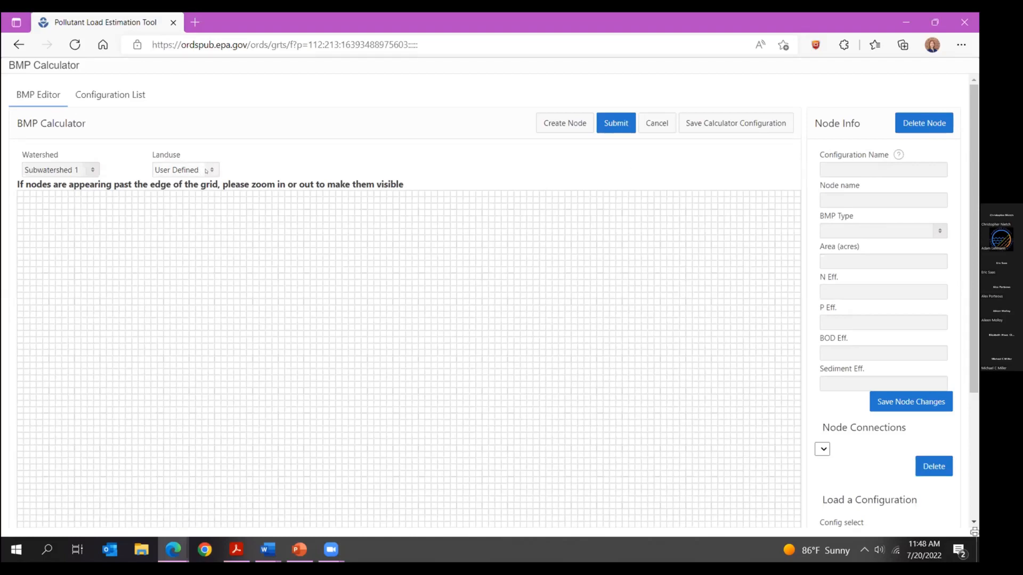
{"action": "left_click", "coordinate": [939, 231]}
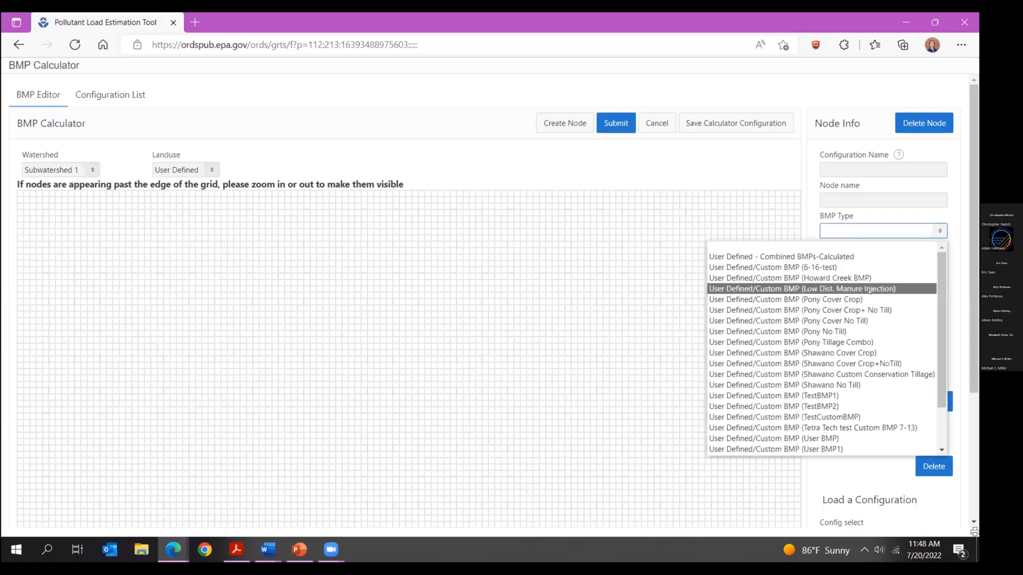
{"action": "scroll", "coordinate": [827, 352], "scroll_direction": "down", "scroll_amount": 2}
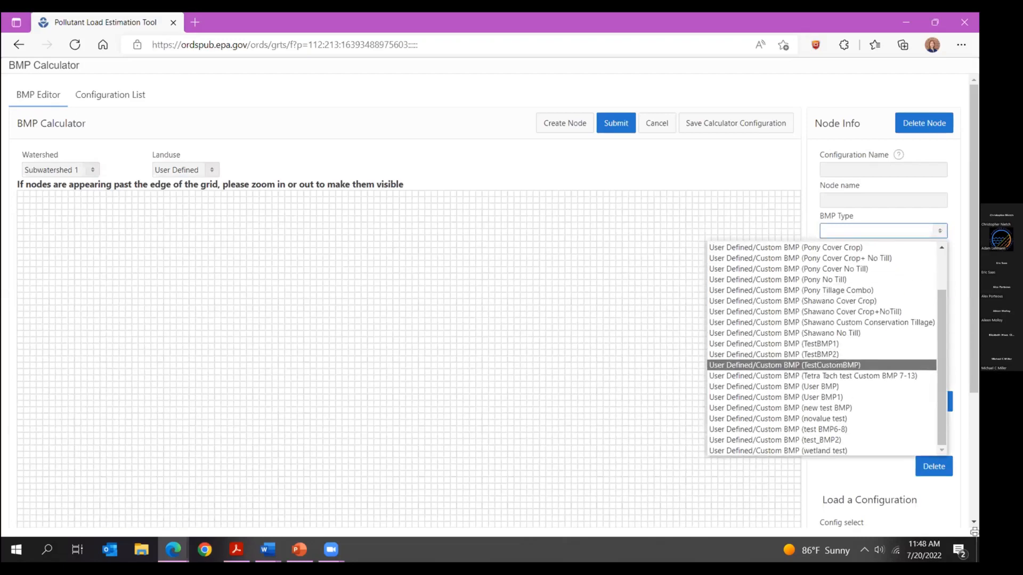
{"action": "left_click", "coordinate": [303, 247]}
{"action": "left_click", "coordinate": [213, 171]}
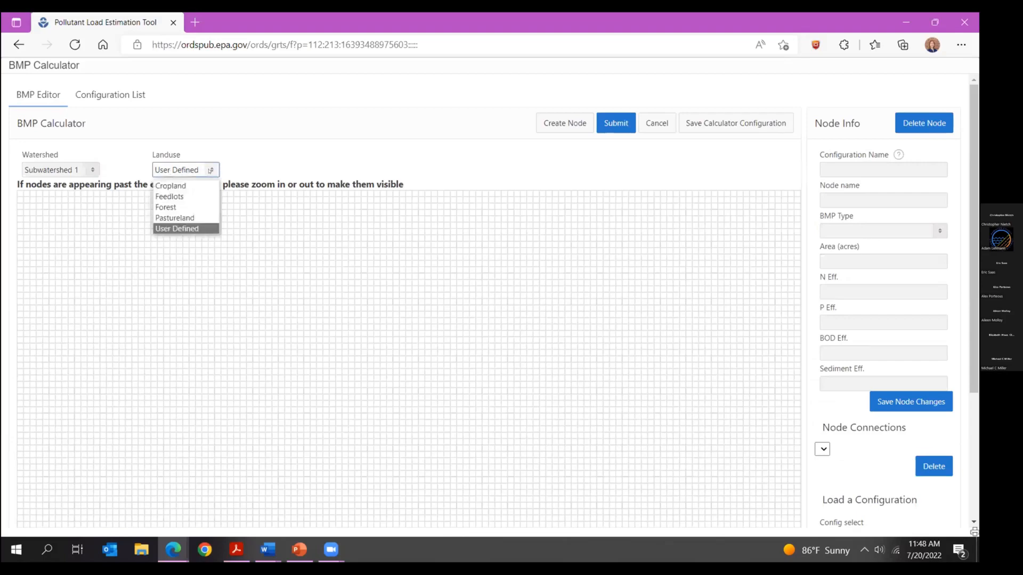
{"action": "left_click", "coordinate": [361, 277]}
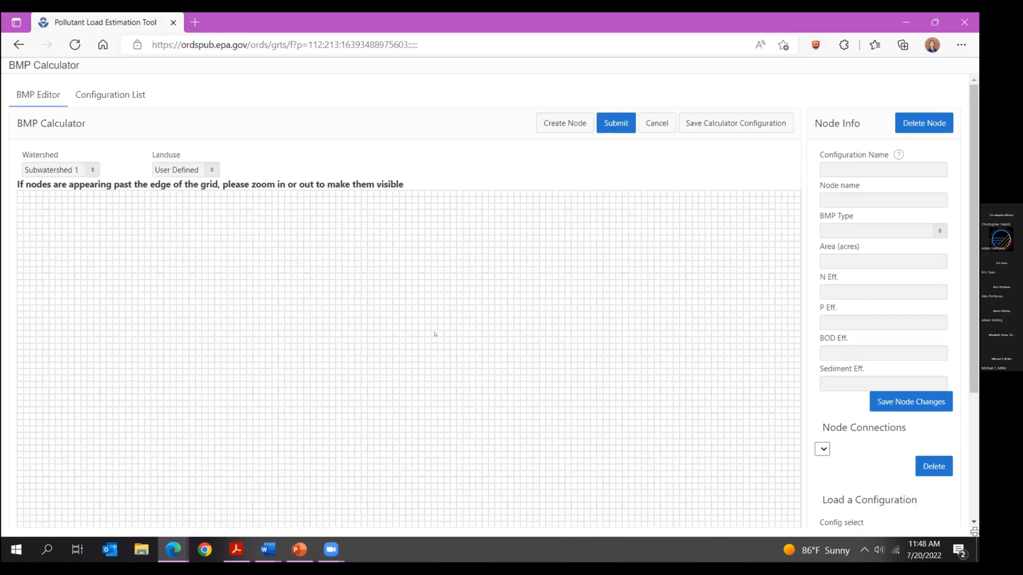
{"action": "left_click", "coordinate": [651, 126]}
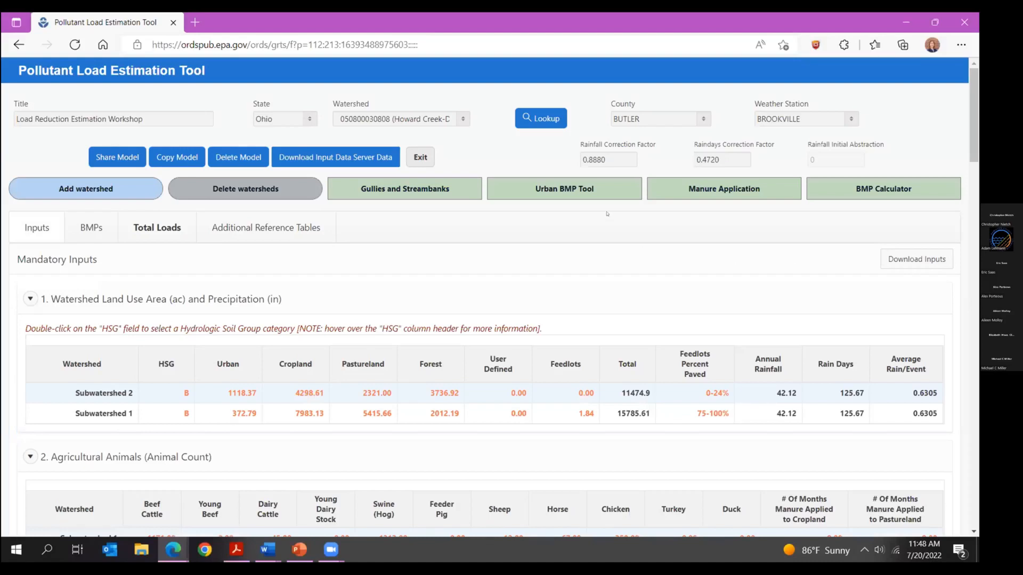
- Open the Urban BMP Tool to view Subwatershed 1's Commercial land use settings and runoff concentrations, and exit it
{"action": "left_click", "coordinate": [602, 191]}
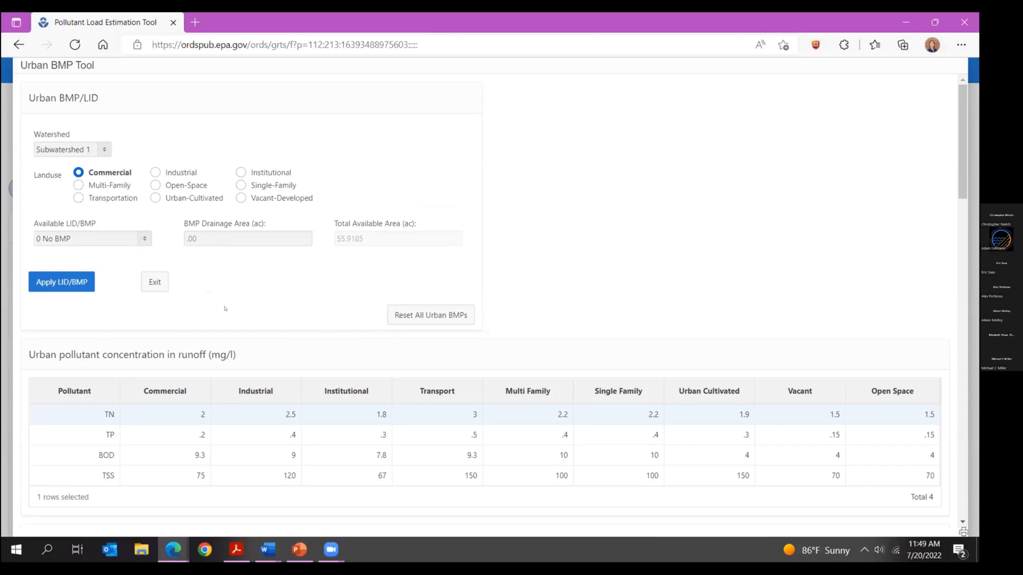
{"action": "left_click", "coordinate": [163, 286]}
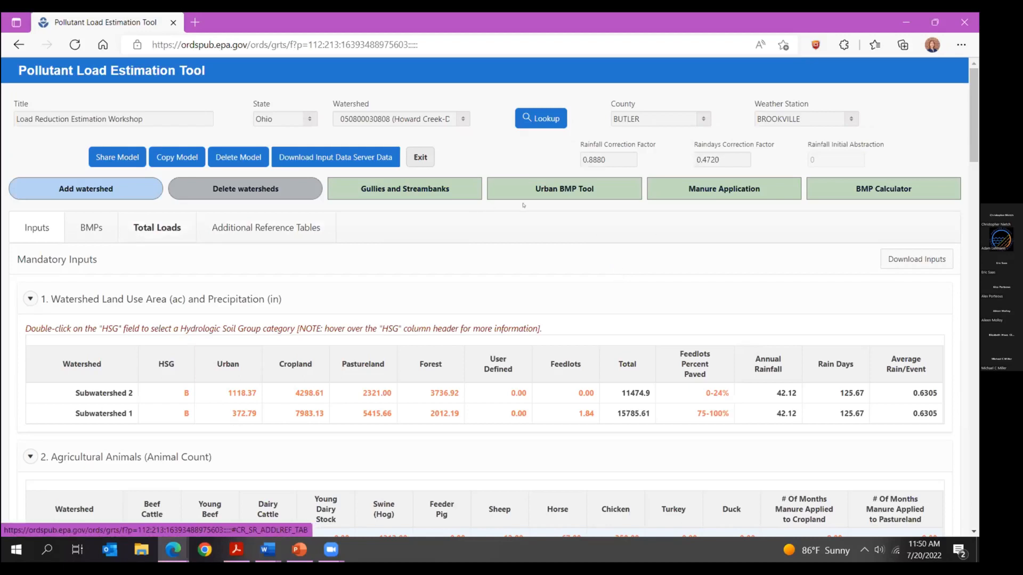
- Review the total loads by subwatershed and return to the mandatory inputs
{"action": "mouse_move", "coordinate": [618, 155]}
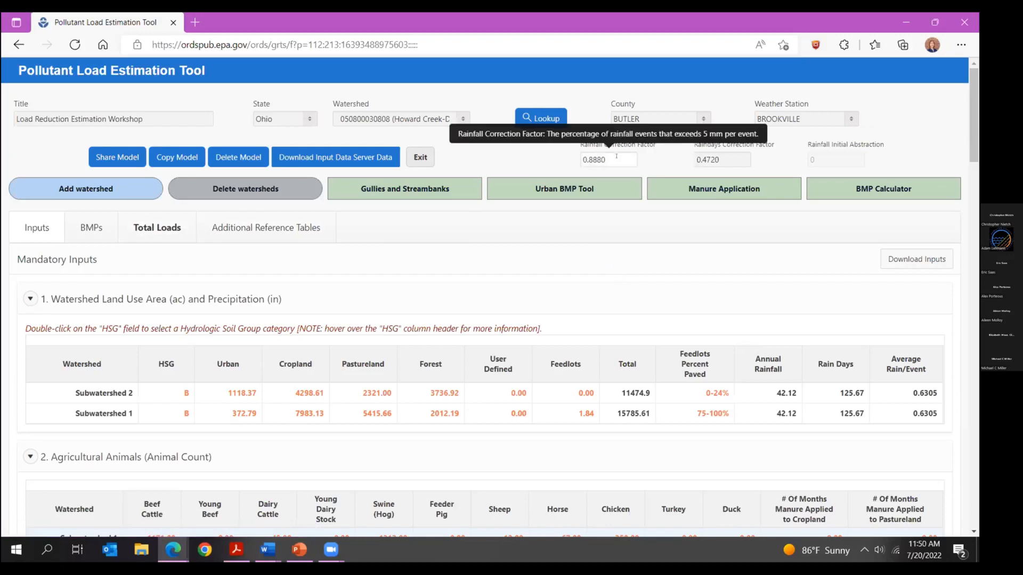
{"action": "mouse_move", "coordinate": [705, 160]}
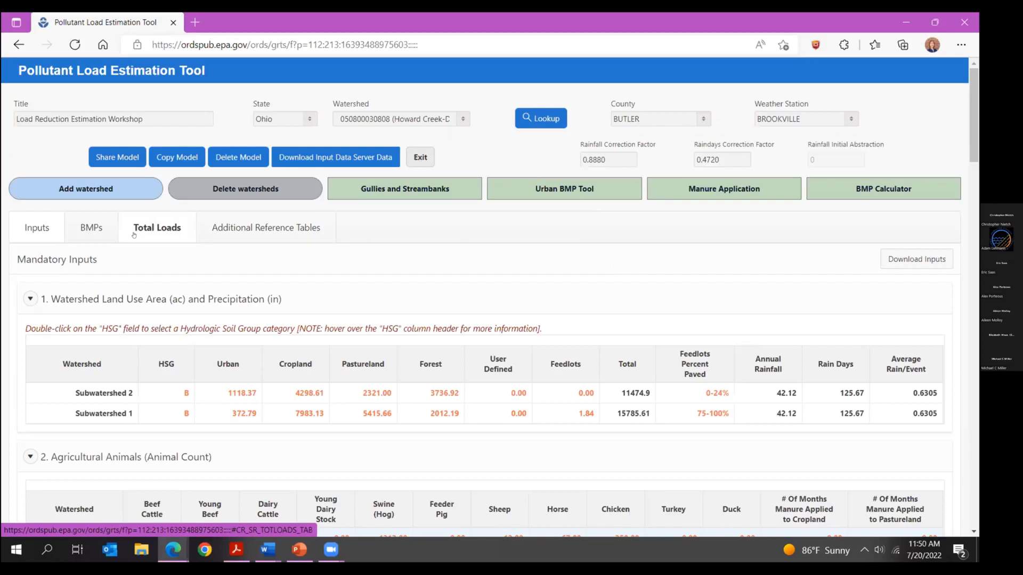
{"action": "left_click", "coordinate": [150, 236]}
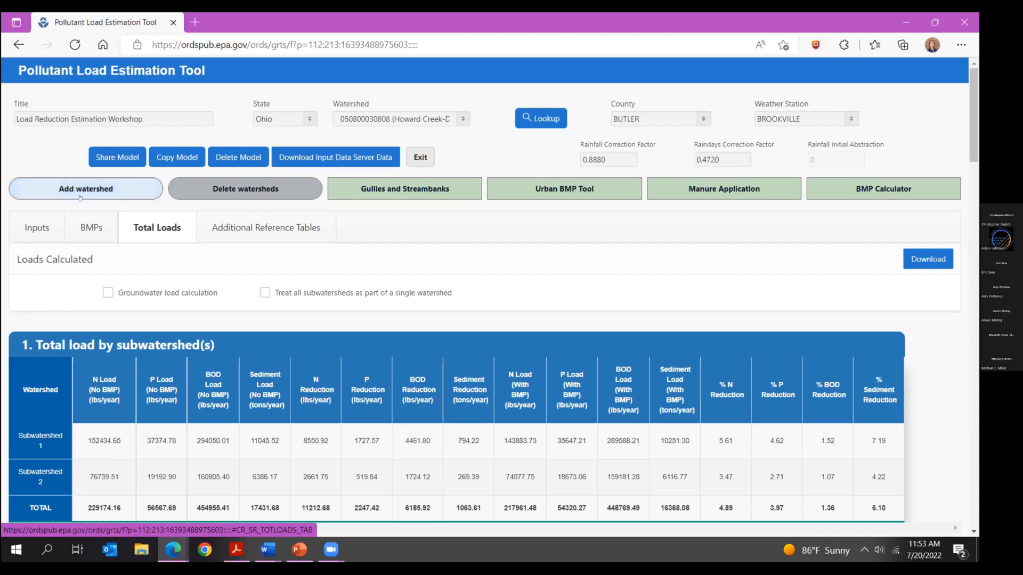
{"action": "left_click", "coordinate": [37, 227]}
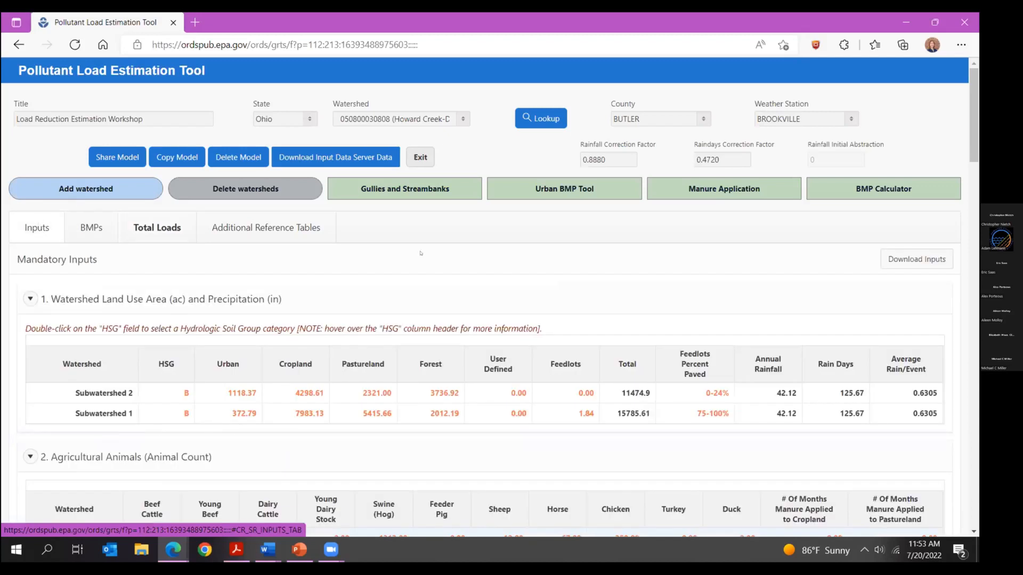